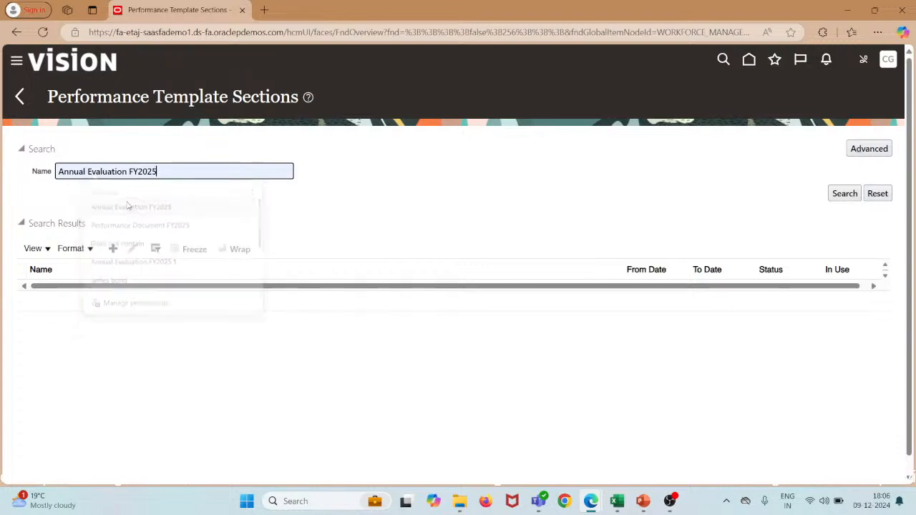
- Run the section search, then trim the Name filter down to FY2025
{"action": "left_click", "coordinate": [836, 198]}
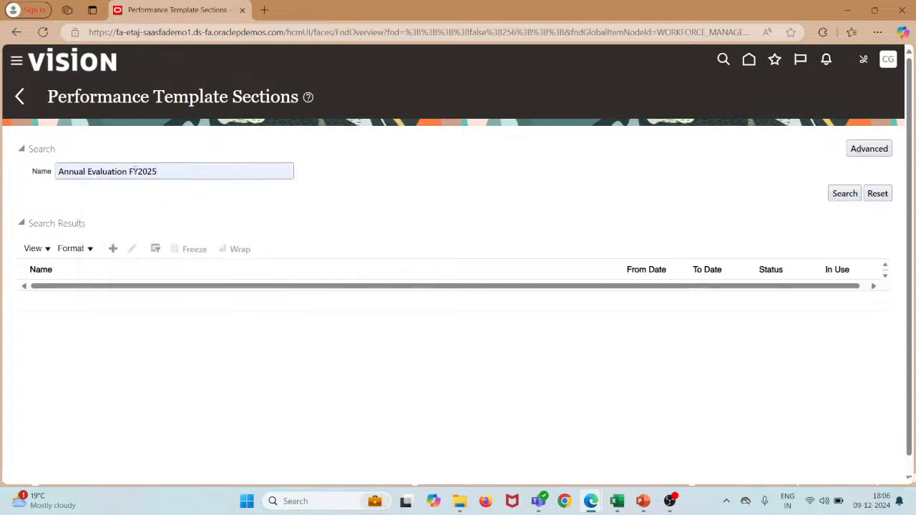
{"action": "left_click_drag", "start_coordinate": [129, 171], "coordinate": [57, 171]}
{"action": "key", "text": "BackSpace"}
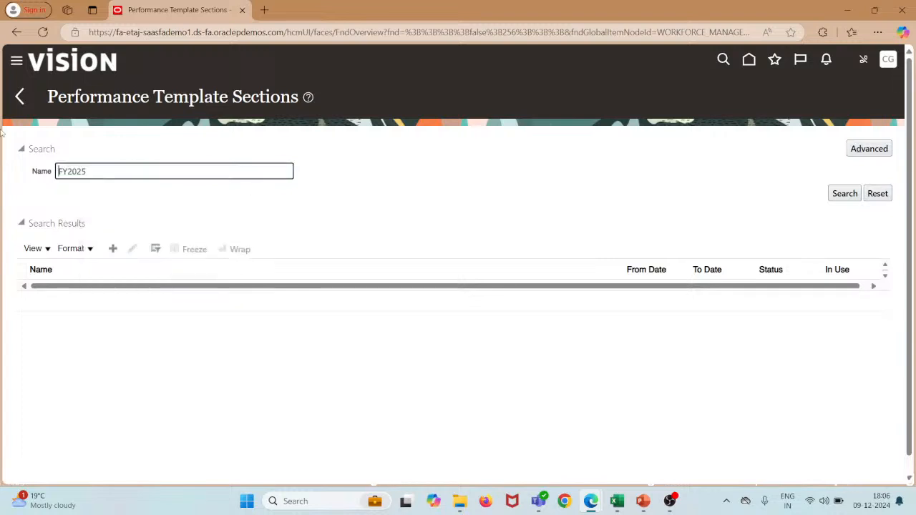
- Run an advanced search for section names that contain FY2025
{"action": "left_click", "coordinate": [862, 148]}
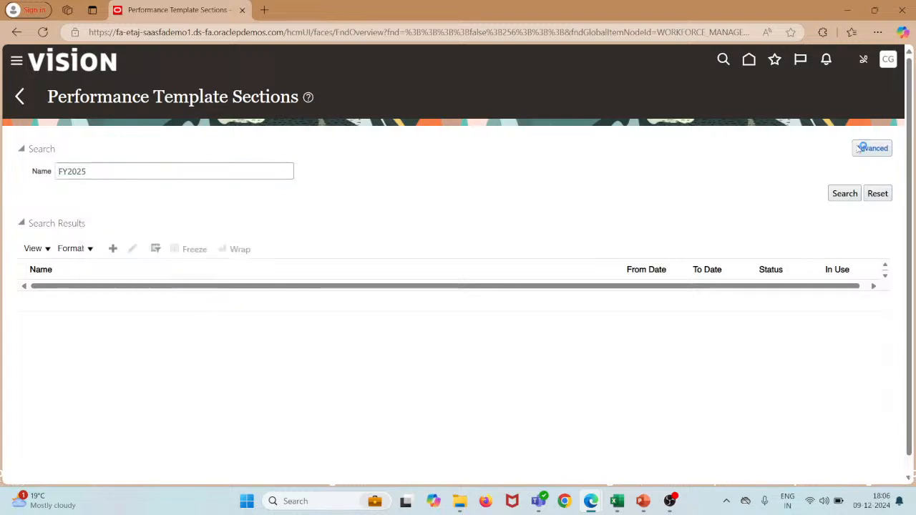
{"action": "left_click", "coordinate": [159, 174]}
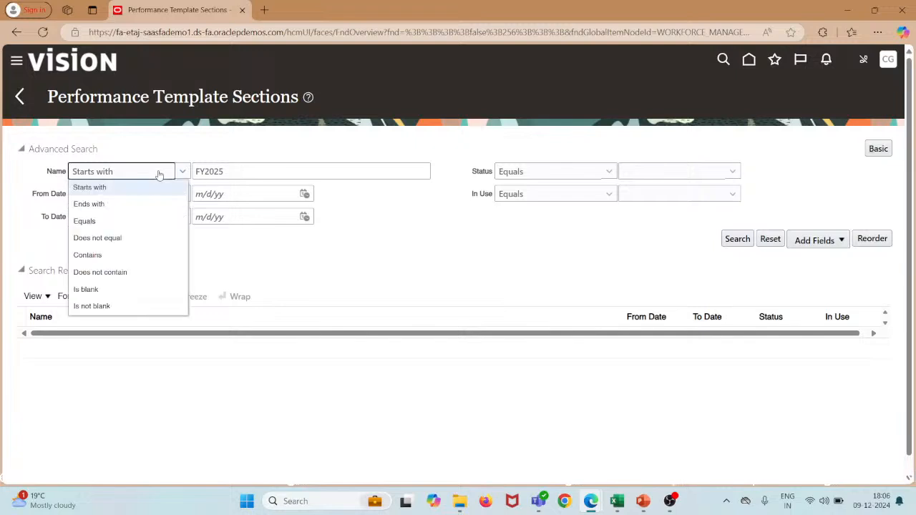
{"action": "left_click", "coordinate": [128, 271]}
{"action": "left_click", "coordinate": [127, 172]}
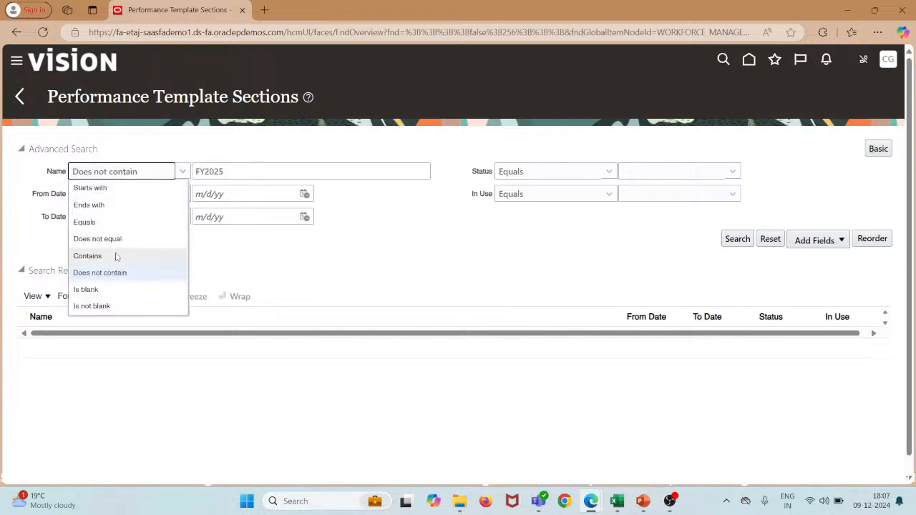
{"action": "left_click", "coordinate": [116, 255]}
{"action": "left_click", "coordinate": [725, 242]}
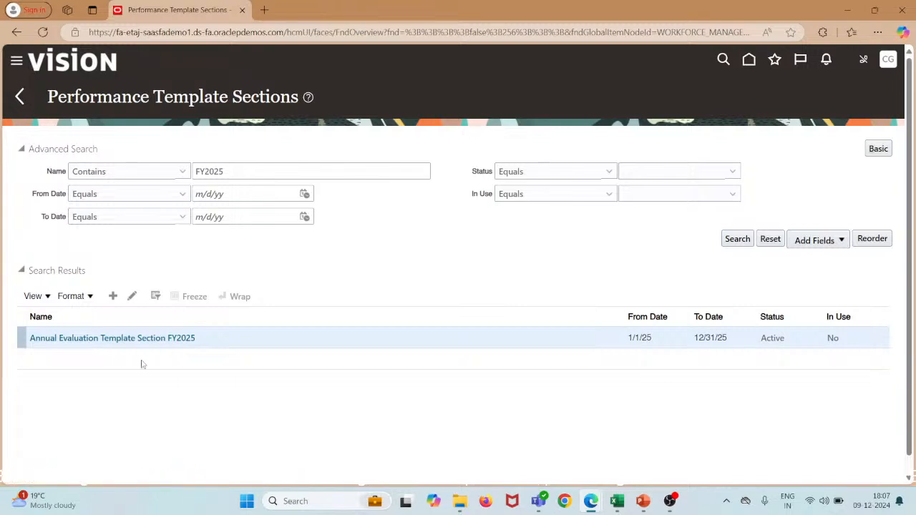
{"action": "left_click", "coordinate": [617, 501]}
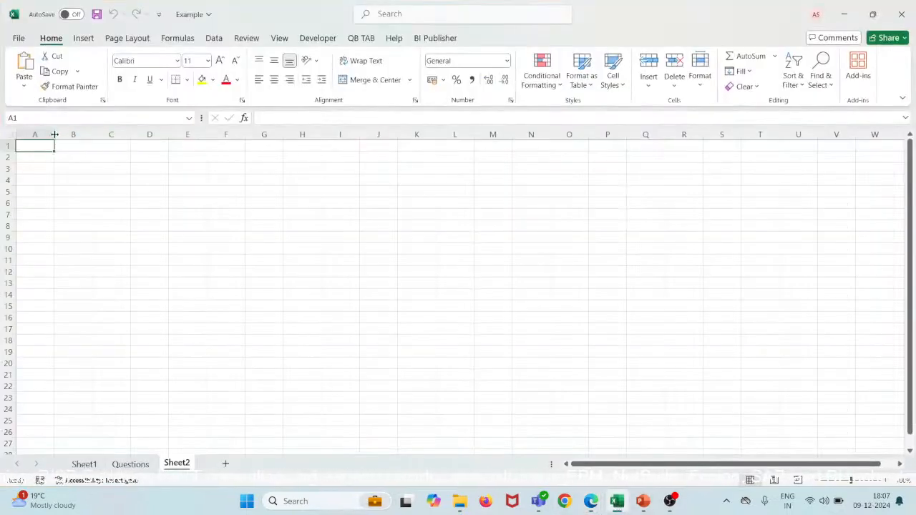
- Widen column A, heighten row 1, and enter 'Performance Template Section' in A1
{"action": "left_click_drag", "start_coordinate": [55, 135], "coordinate": [138, 134]}
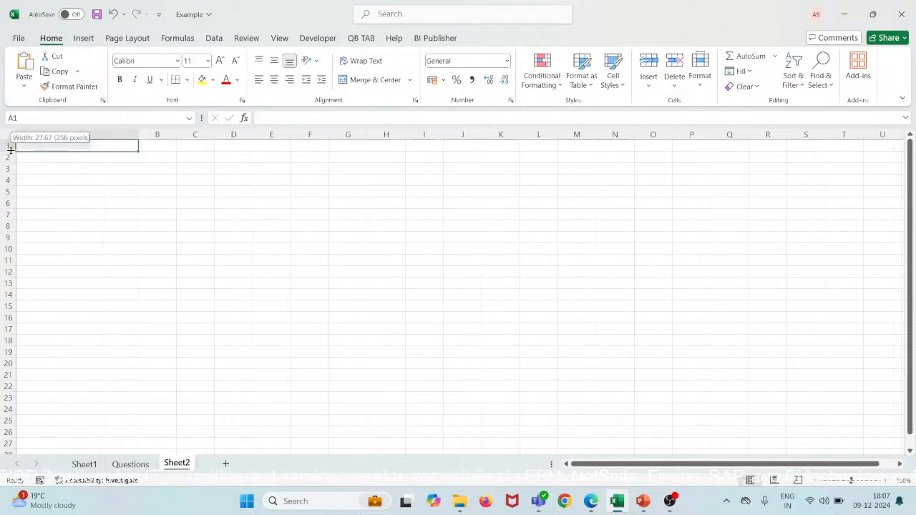
{"action": "left_click_drag", "start_coordinate": [10, 150], "coordinate": [11, 174]}
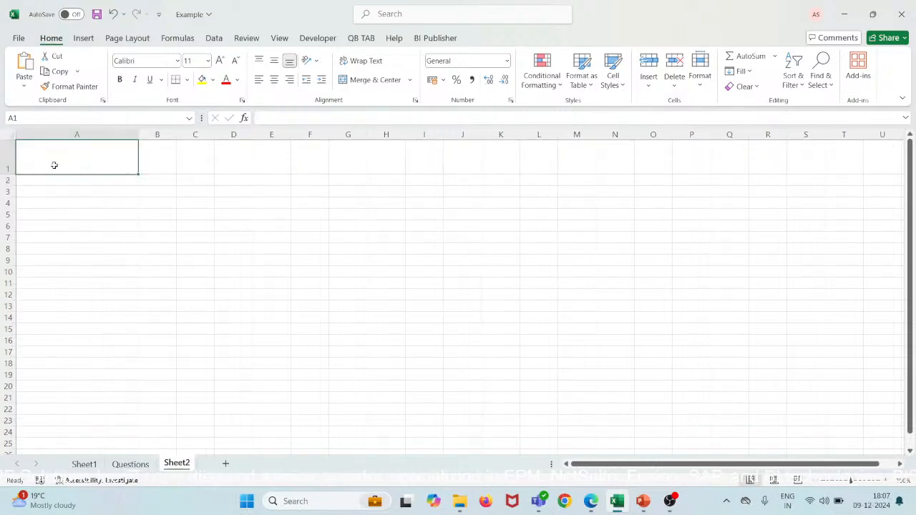
{"action": "double_click", "coordinate": [92, 162]}
{"action": "type", "text": "PE"}
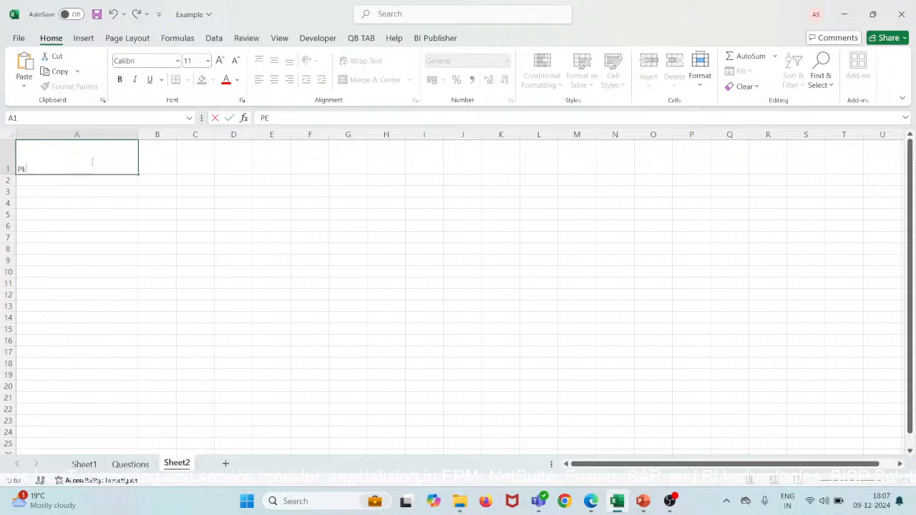
{"action": "type", "text": "r"}
{"action": "key", "text": "BackSpace"}
{"action": "key", "text": "BackSpace"}
{"action": "type", "text": "ers"}
{"action": "key", "text": "BackSpace"}
{"action": "key", "text": "BackSpace"}
{"action": "key", "text": "BackSpace"}
{"action": "key", "text": "BackSpace"}
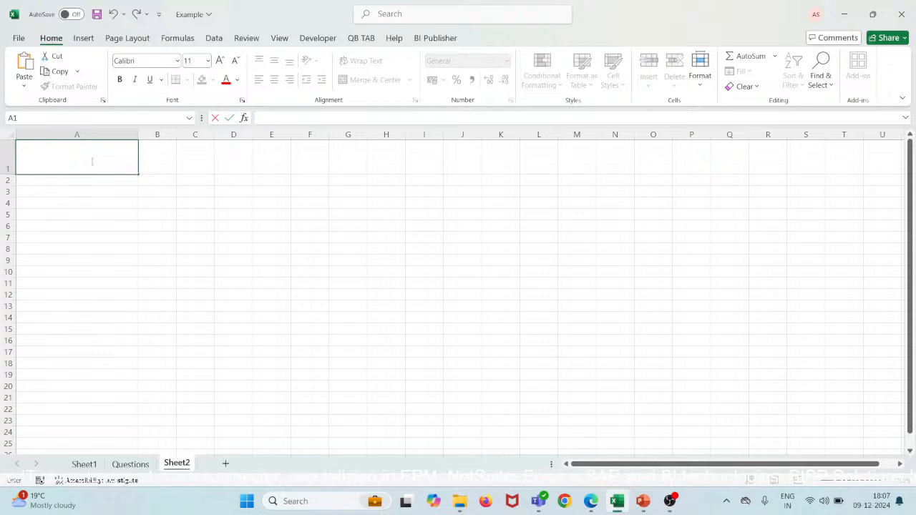
{"action": "type", "text": "erfo"}
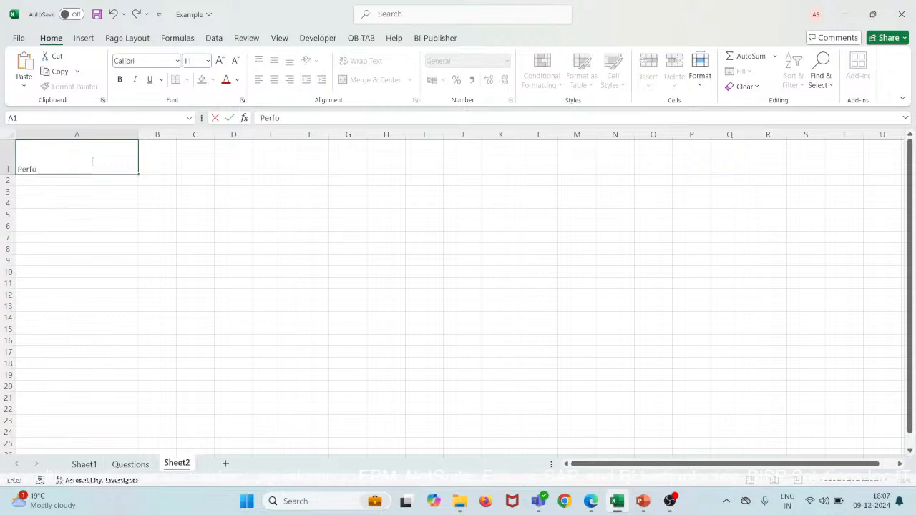
{"action": "type", "text": "rmance"}
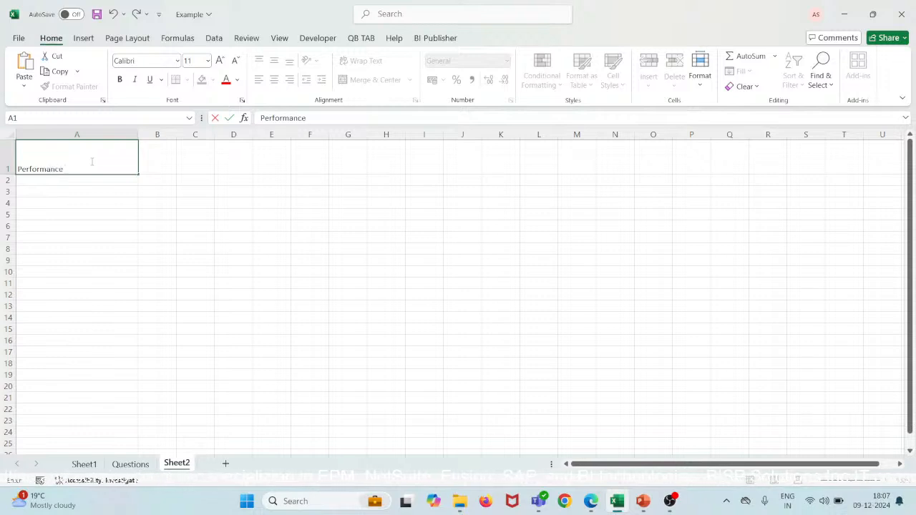
{"action": "type", "text": " Template Se"}
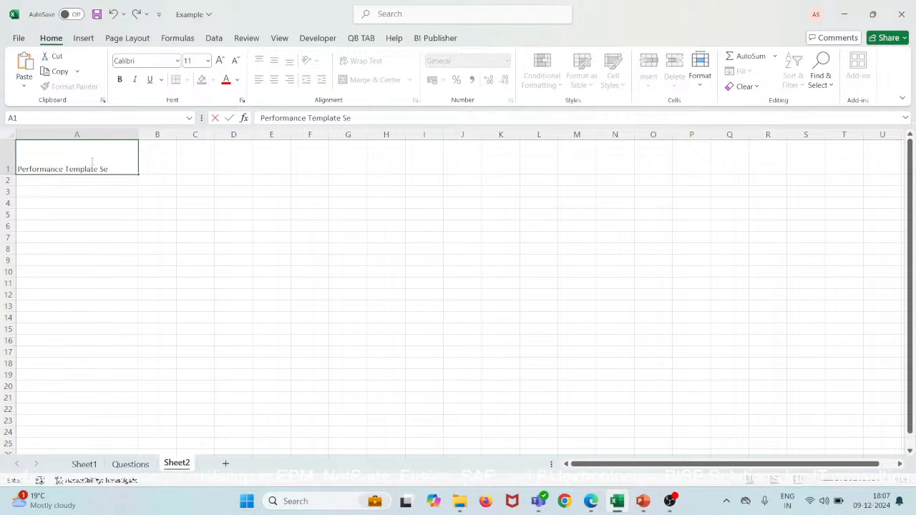
{"action": "type", "text": "ction"}
{"action": "key", "text": "Tab"}
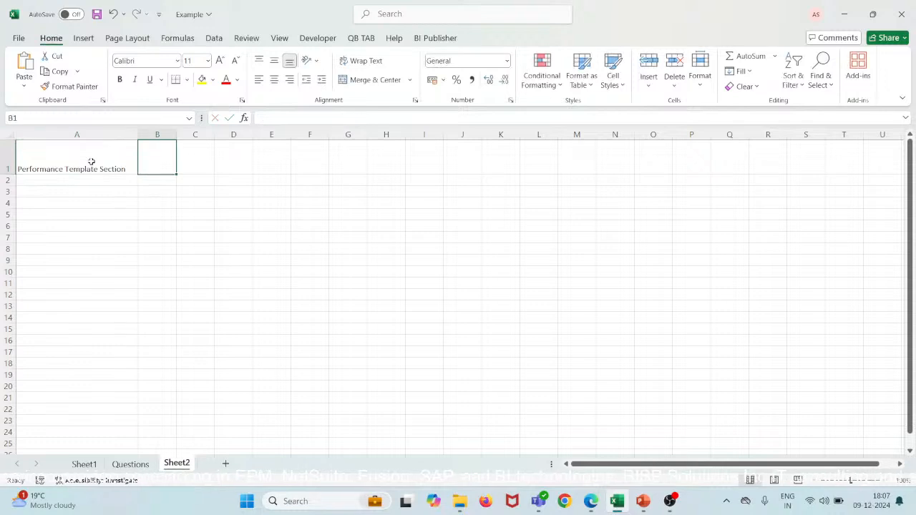
- Enter 'Annual Evaluation Template Section FY2025' in B1 and widen column B to fit
{"action": "mouse_move", "coordinate": [591, 501]}
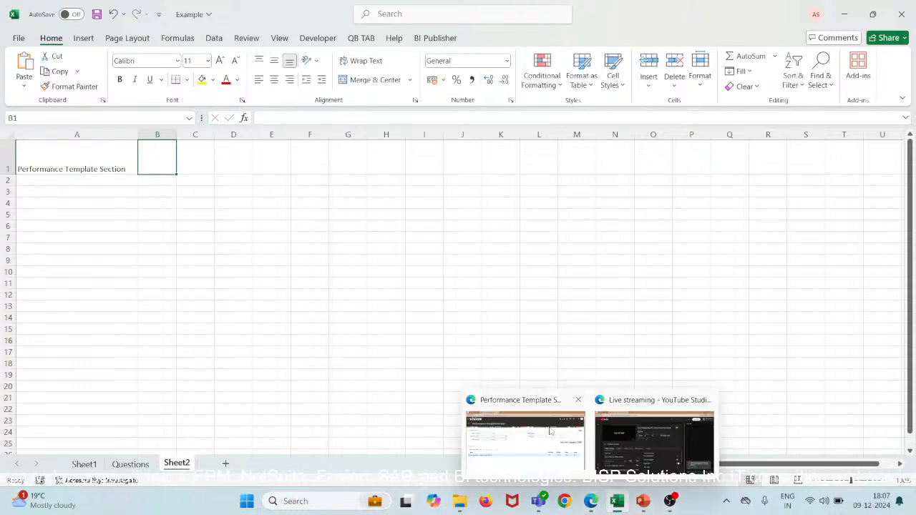
{"action": "mouse_move", "coordinate": [538, 433]}
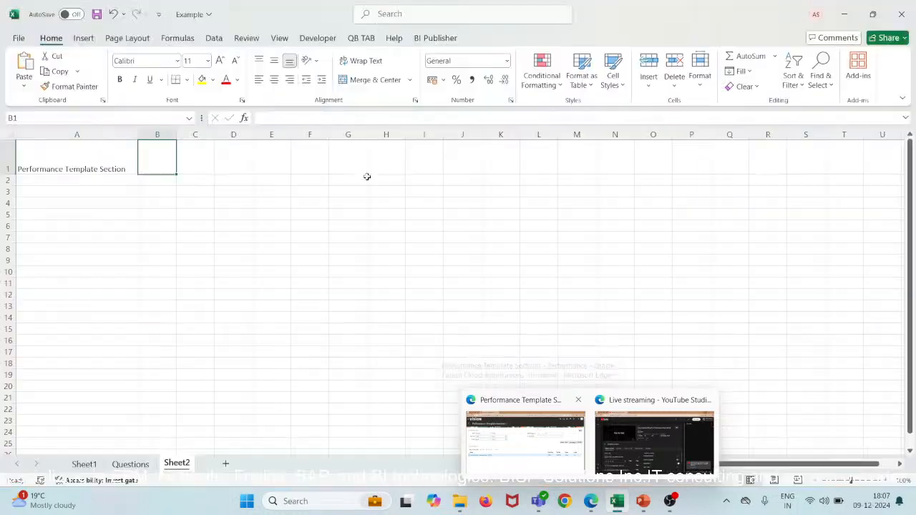
{"action": "type", "text": "Annual"}
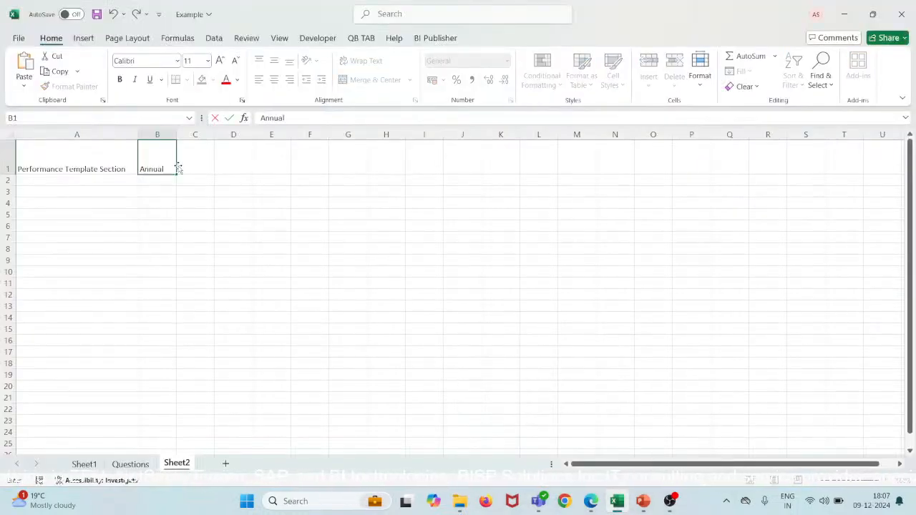
{"action": "type", "text": " Evaluation Template Section FY2025"}
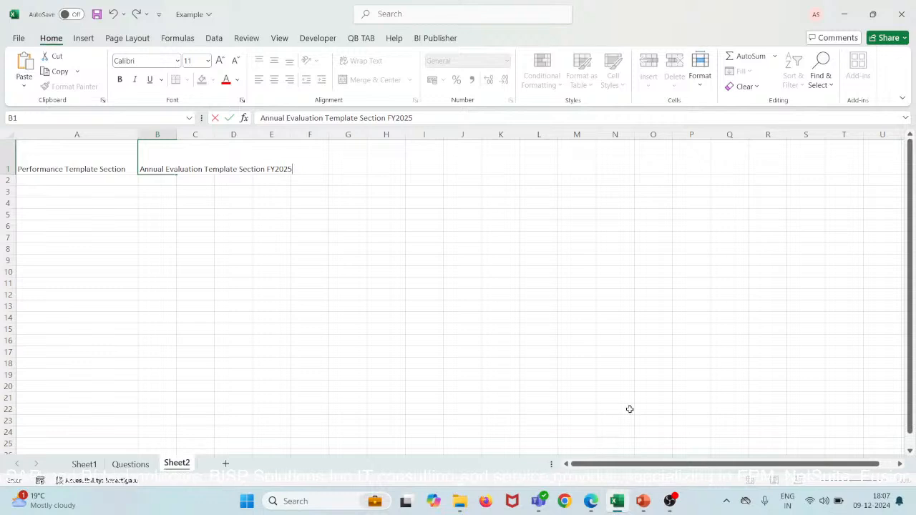
{"action": "left_click", "coordinate": [171, 135]}
{"action": "right_click", "coordinate": [174, 136]}
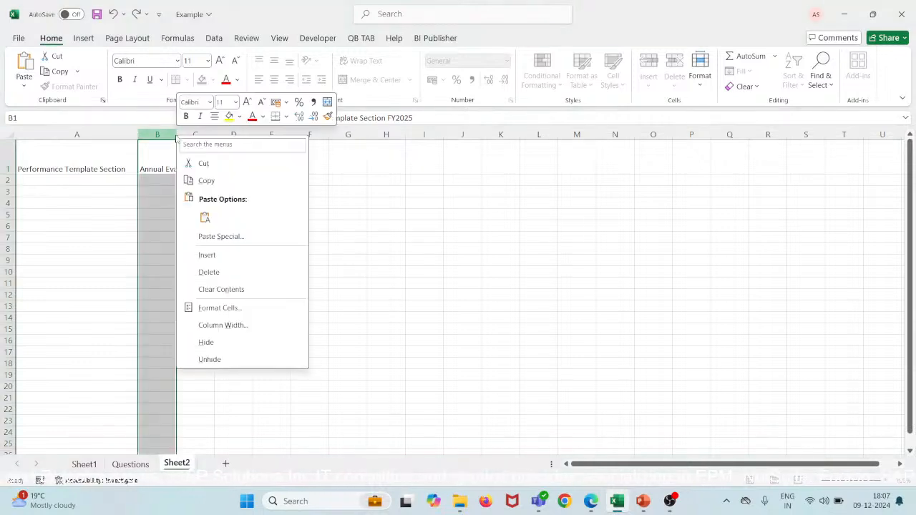
{"action": "key", "text": "Escape"}
{"action": "left_click_drag", "start_coordinate": [177, 136], "coordinate": [331, 157]}
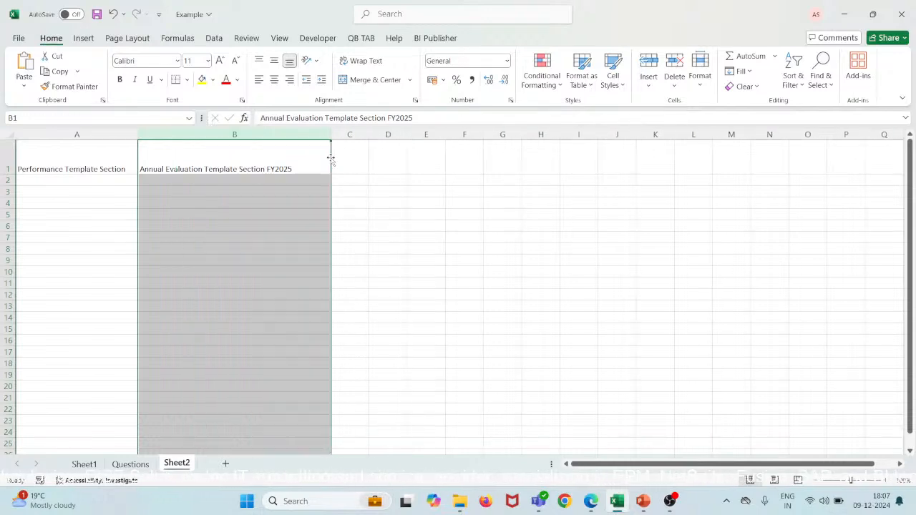
- Middle-align and centre the A1:B1 labels, then save the workbook
{"action": "left_click_drag", "start_coordinate": [94, 168], "coordinate": [180, 161]}
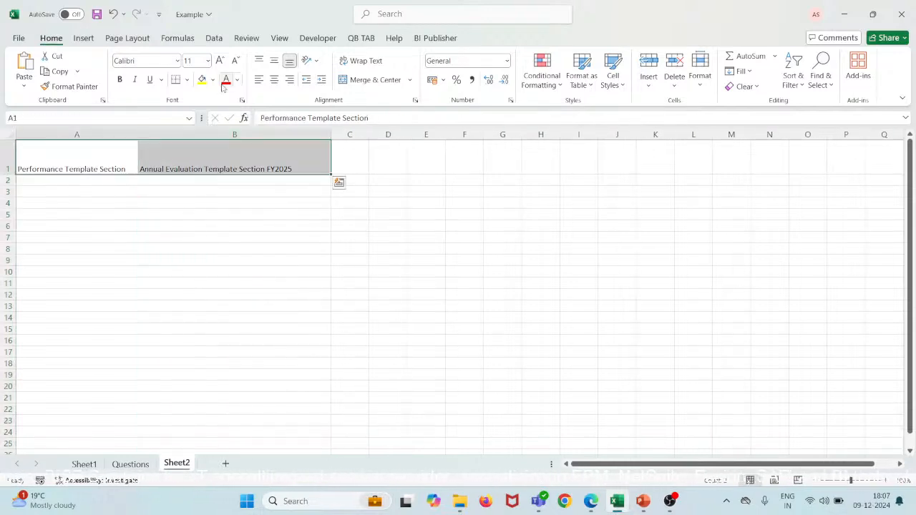
{"action": "left_click", "coordinate": [274, 63]}
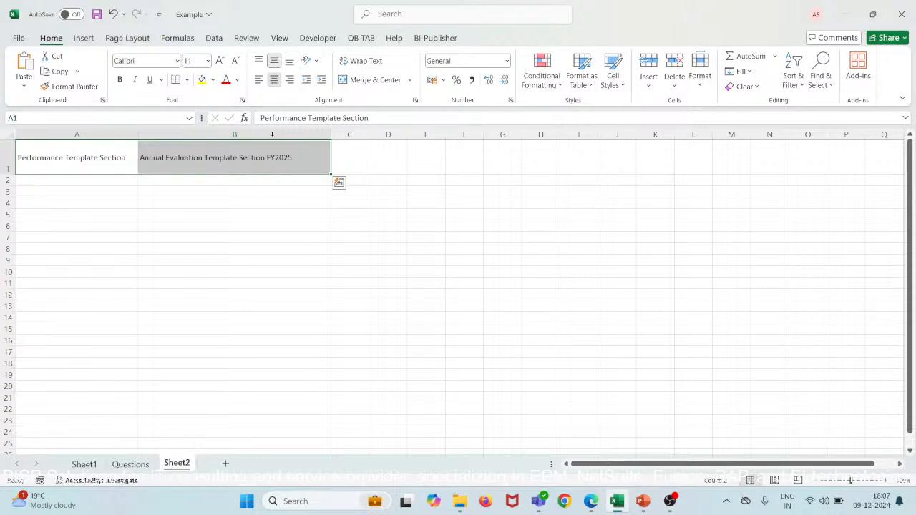
{"action": "left_click", "coordinate": [274, 79]}
{"action": "left_click", "coordinate": [239, 259]}
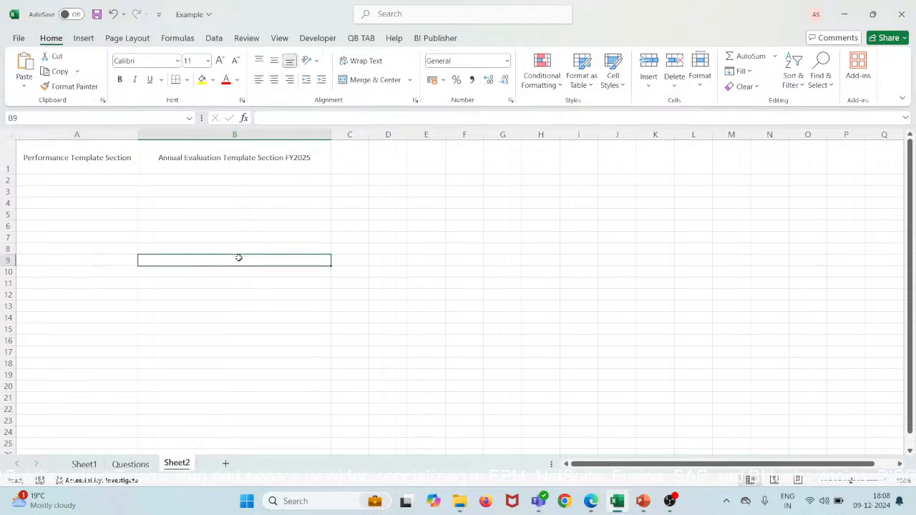
{"action": "key", "text": "ctrl+s"}
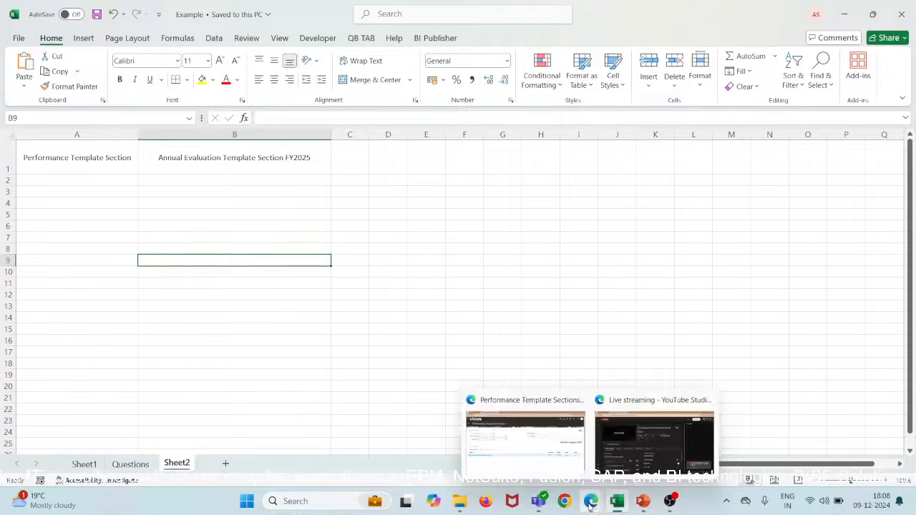
- Reopen Annual Evaluation Template Section FY2025 from the Performance Template Sections page
{"action": "left_click", "coordinate": [532, 445]}
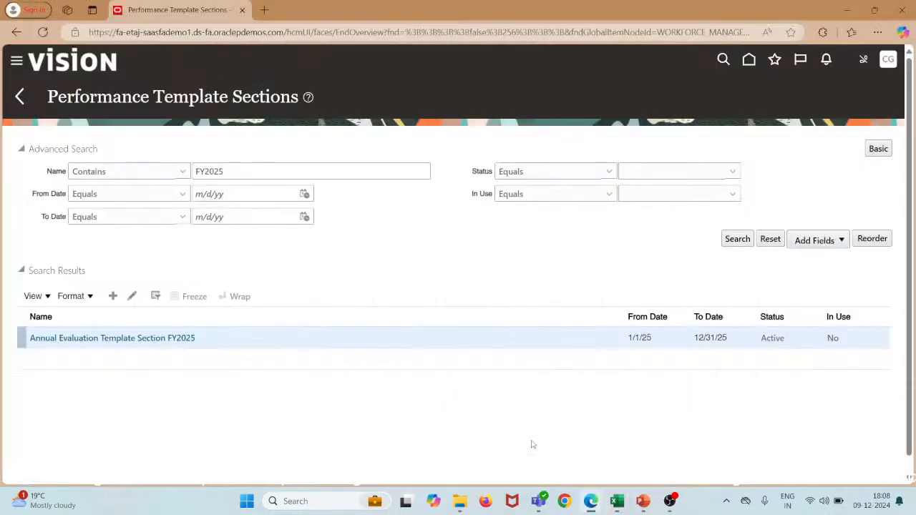
{"action": "left_click", "coordinate": [118, 339]}
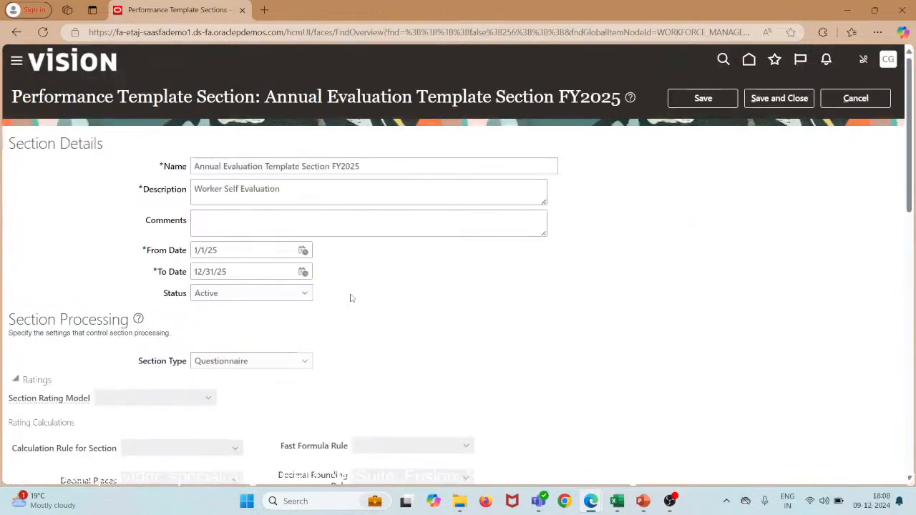
{"action": "scroll", "coordinate": [351, 298], "scroll_direction": "down", "scroll_amount": 1}
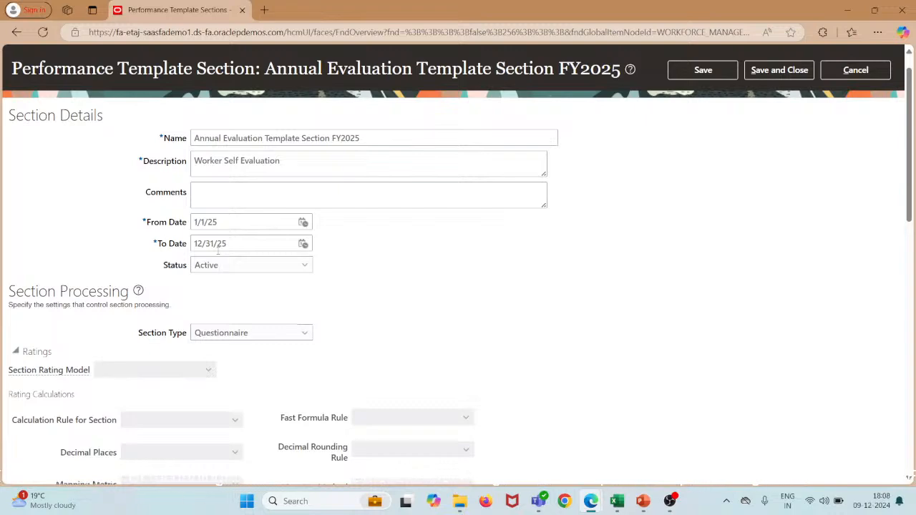
{"action": "scroll", "coordinate": [224, 293], "scroll_direction": "down", "scroll_amount": 1}
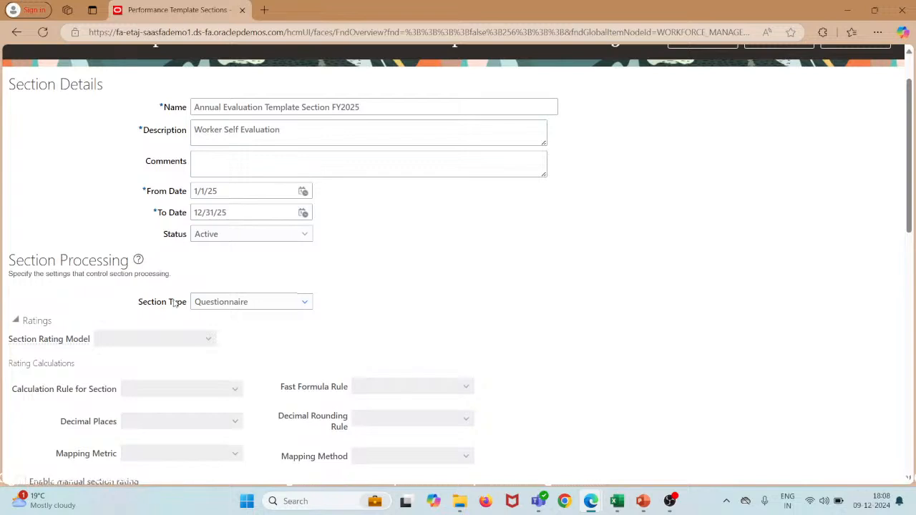
- Pick a different entry from the Section Type list
{"action": "left_click", "coordinate": [232, 302]}
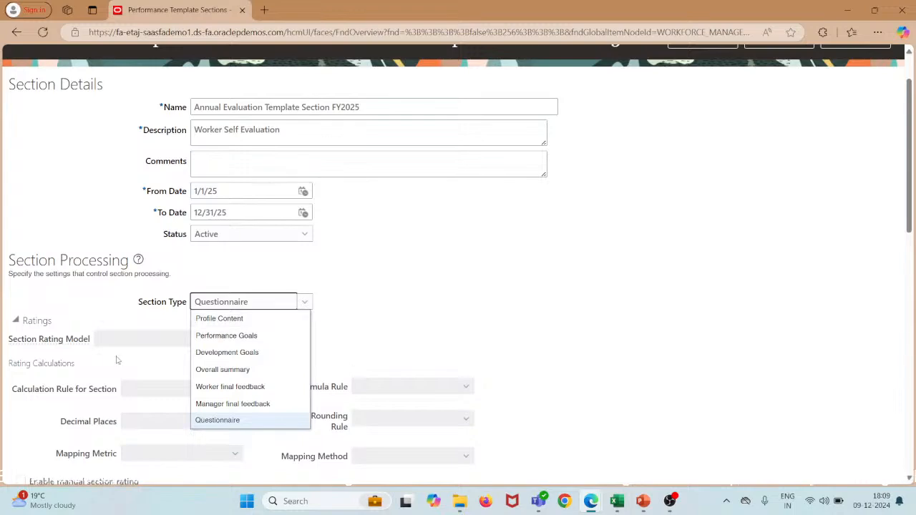
{"action": "scroll", "coordinate": [117, 360], "scroll_direction": "up", "scroll_amount": 2}
{"action": "scroll", "coordinate": [117, 360], "scroll_direction": "down", "scroll_amount": 3}
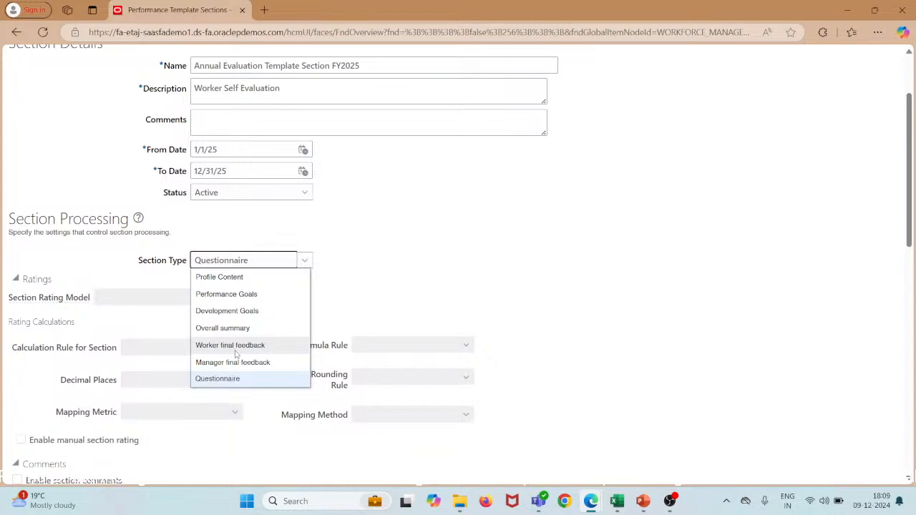
{"action": "left_click", "coordinate": [236, 279]}
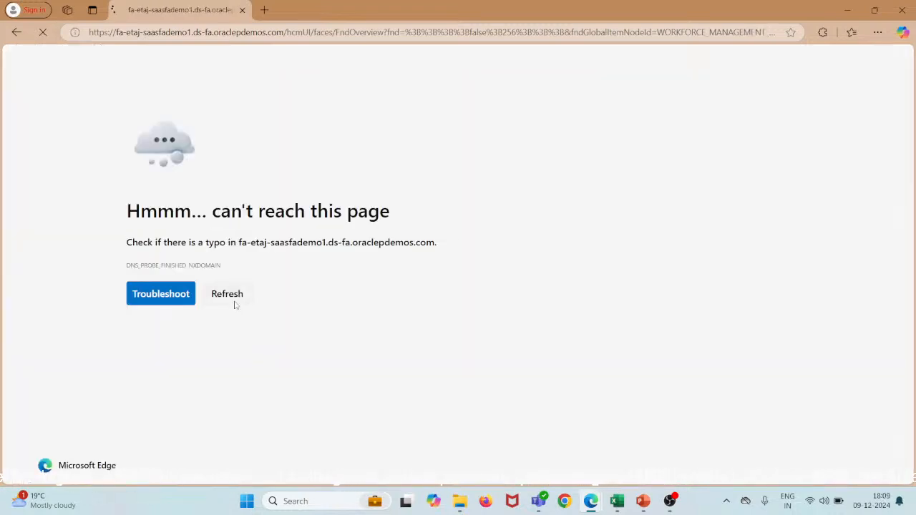
- Reload the section details page after the connection error
{"action": "left_click", "coordinate": [230, 298]}
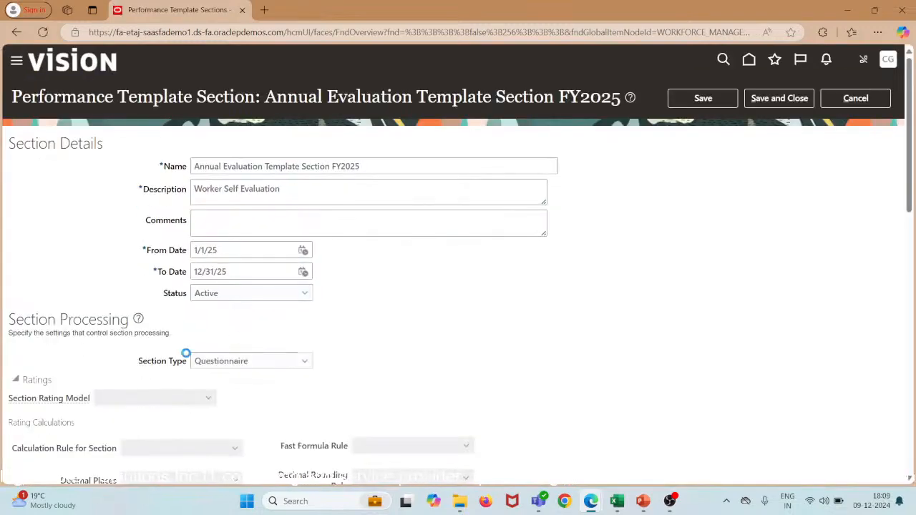
{"action": "scroll", "coordinate": [186, 355], "scroll_direction": "down", "scroll_amount": 1}
{"action": "scroll", "coordinate": [186, 356], "scroll_direction": "down", "scroll_amount": 4}
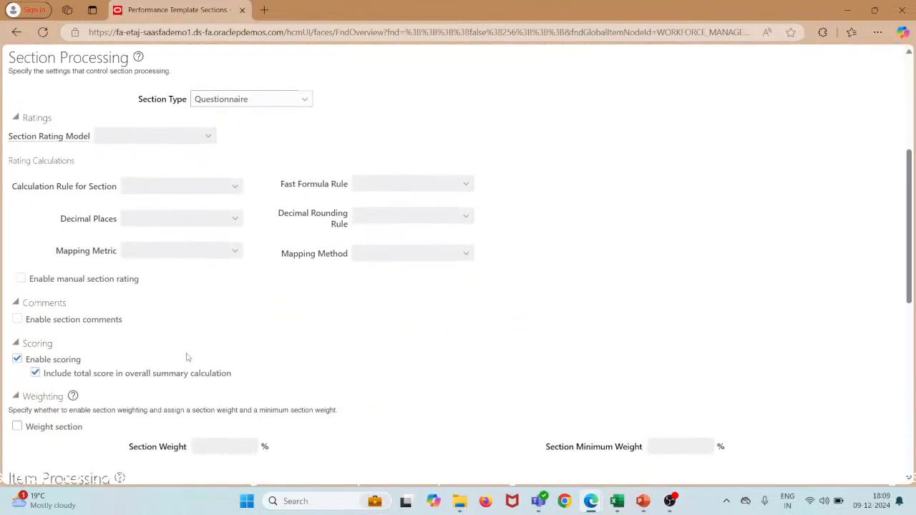
{"action": "scroll", "coordinate": [186, 358], "scroll_direction": "down", "scroll_amount": 3}
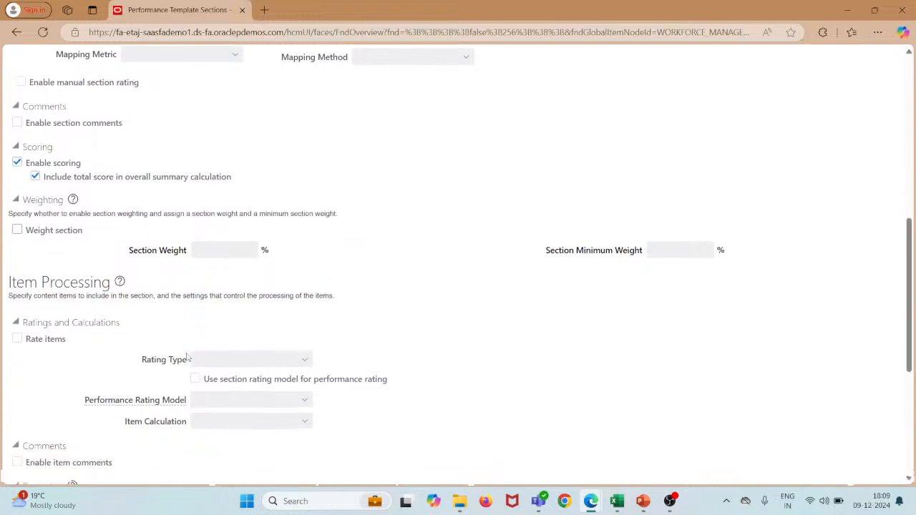
{"action": "scroll", "coordinate": [186, 358], "scroll_direction": "up", "scroll_amount": 3}
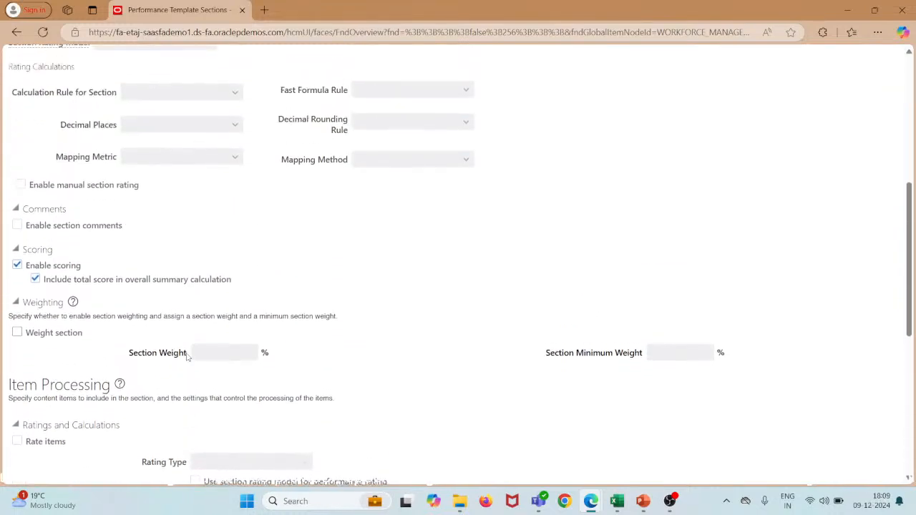
{"action": "scroll", "coordinate": [88, 390], "scroll_direction": "down", "scroll_amount": 1}
{"action": "scroll", "coordinate": [87, 390], "scroll_direction": "up", "scroll_amount": 1}
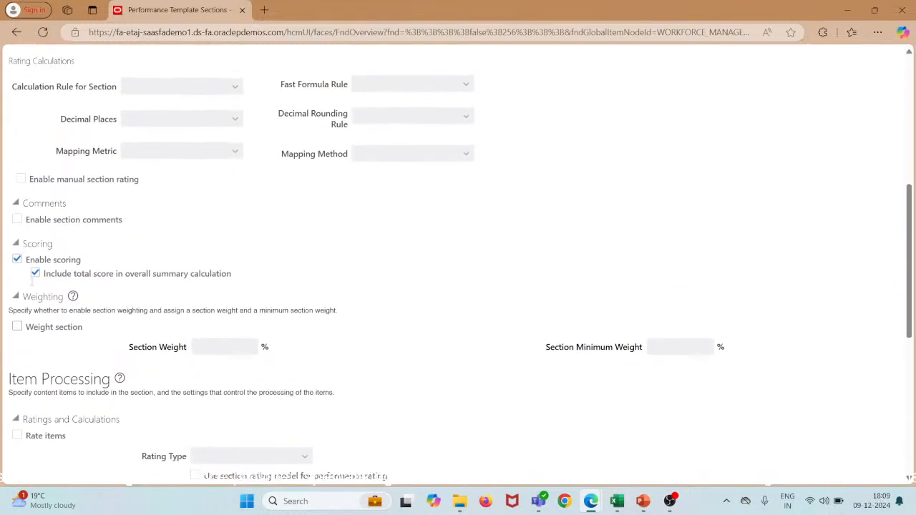
- Keep scoring enabled and include total score in the overall summary calculation
{"action": "left_click", "coordinate": [17, 261]}
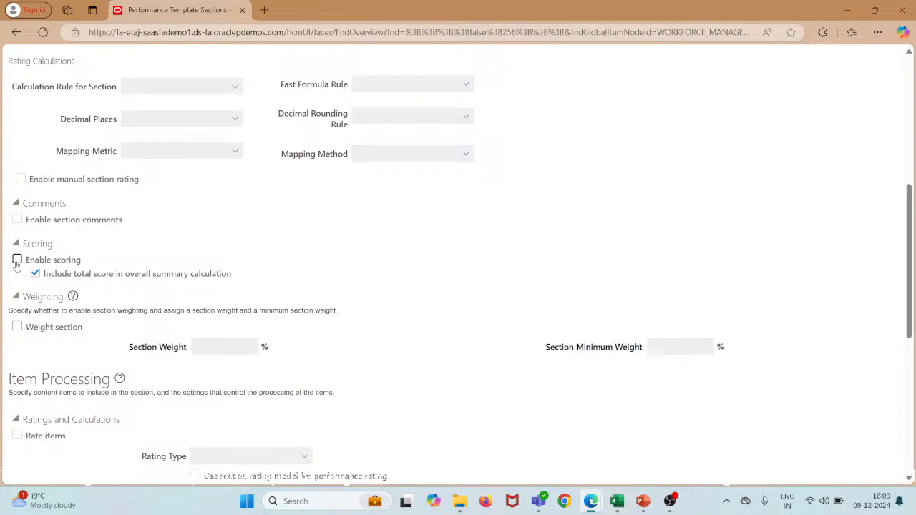
{"action": "left_click", "coordinate": [16, 262]}
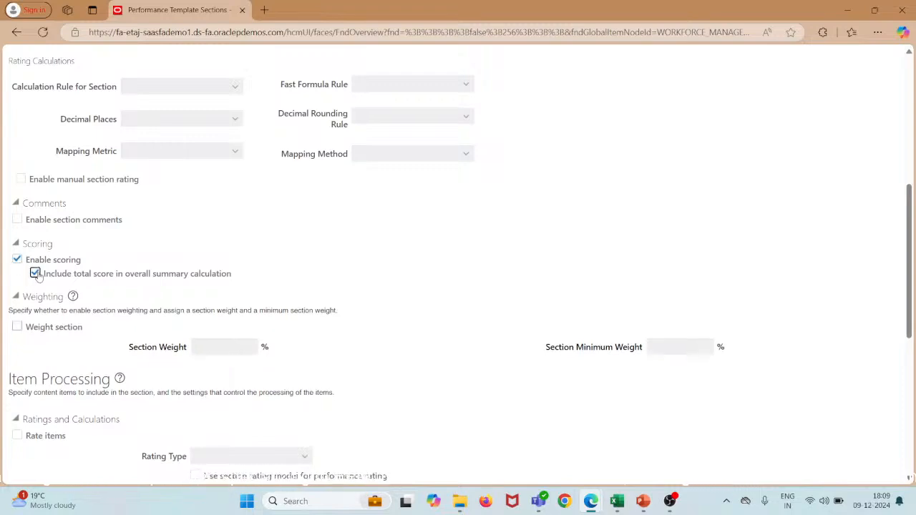
{"action": "left_click", "coordinate": [35, 272]}
{"action": "scroll", "coordinate": [142, 287], "scroll_direction": "down", "scroll_amount": 3}
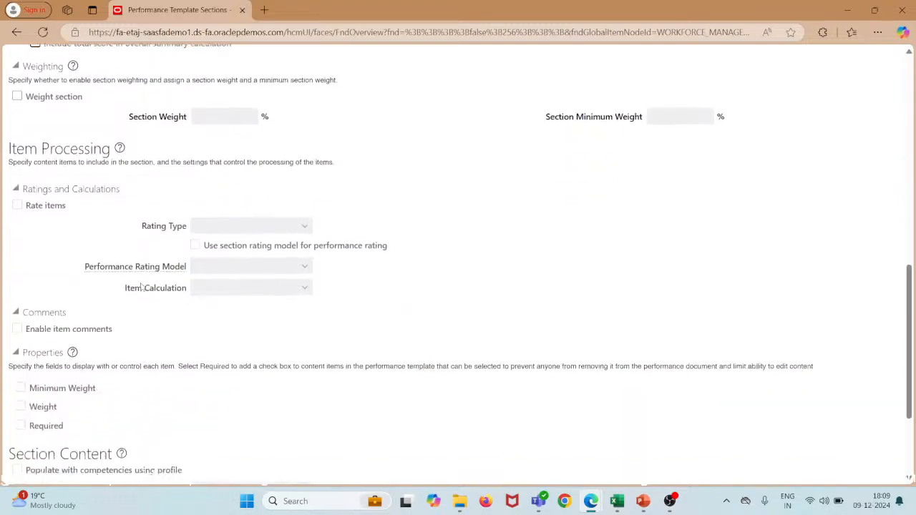
{"action": "scroll", "coordinate": [142, 287], "scroll_direction": "down", "scroll_amount": 1}
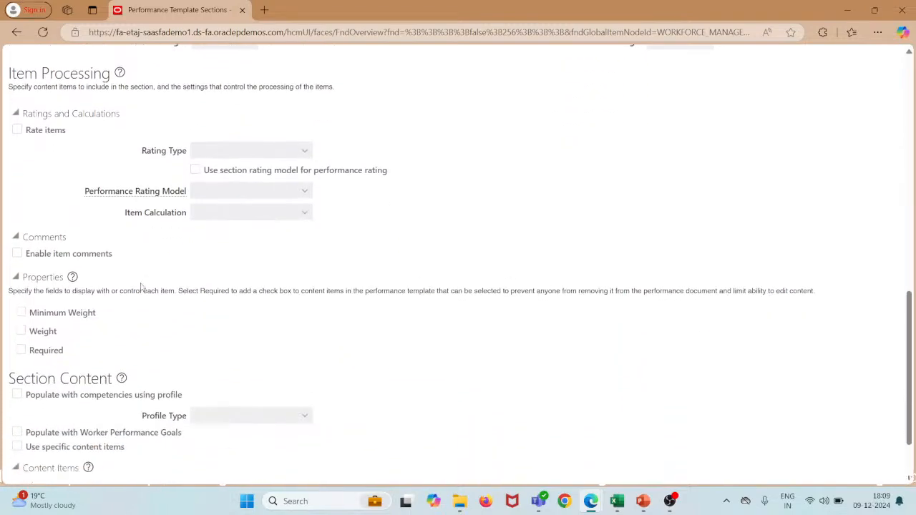
{"action": "scroll", "coordinate": [142, 287], "scroll_direction": "down", "scroll_amount": 1}
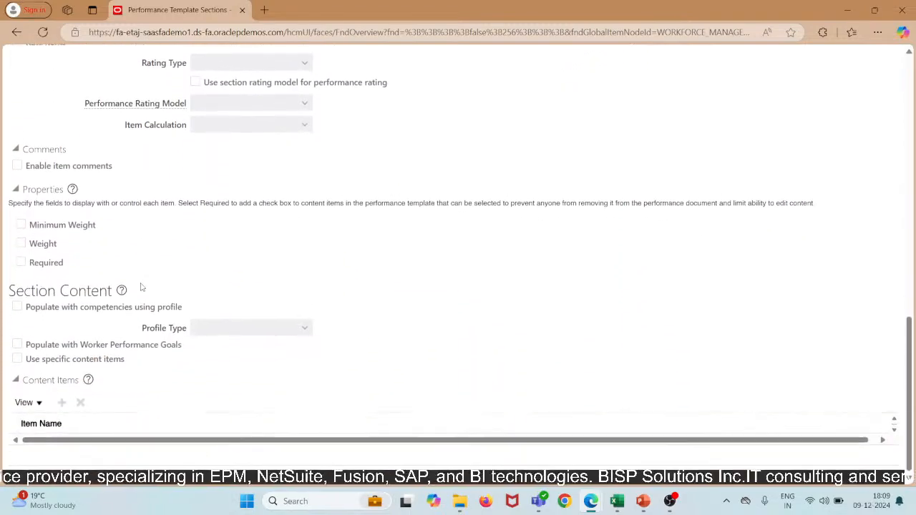
- Collapse and re-expand the item Properties group, then review the form
{"action": "left_click", "coordinate": [16, 205]}
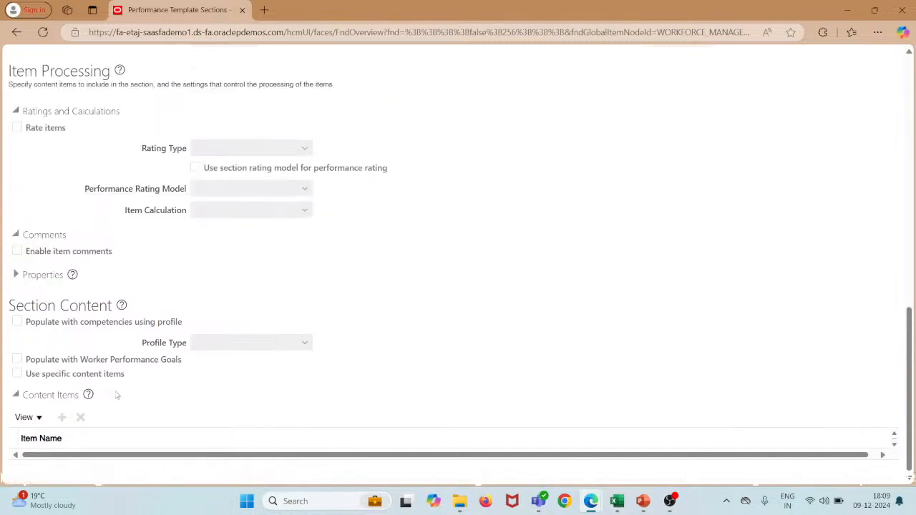
{"action": "scroll", "coordinate": [117, 395], "scroll_direction": "up", "scroll_amount": 1}
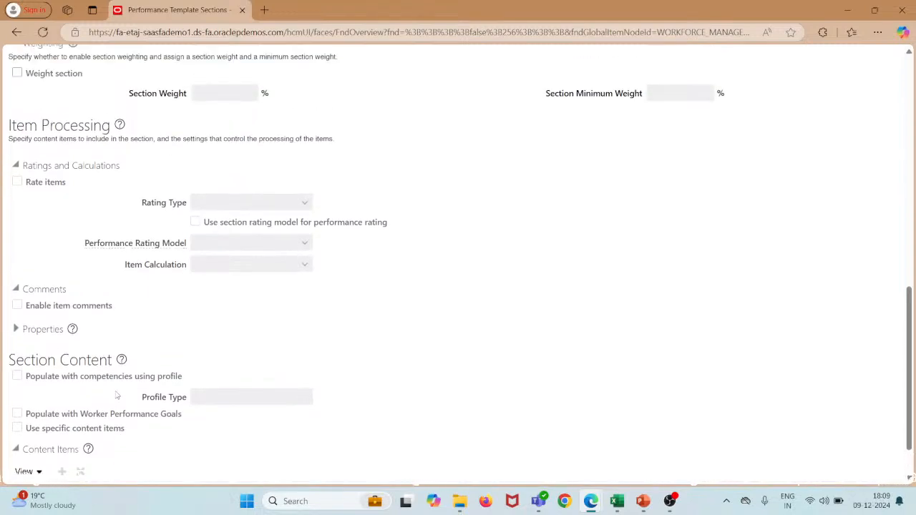
{"action": "left_click", "coordinate": [16, 329]}
{"action": "scroll", "coordinate": [164, 341], "scroll_direction": "down", "scroll_amount": 1}
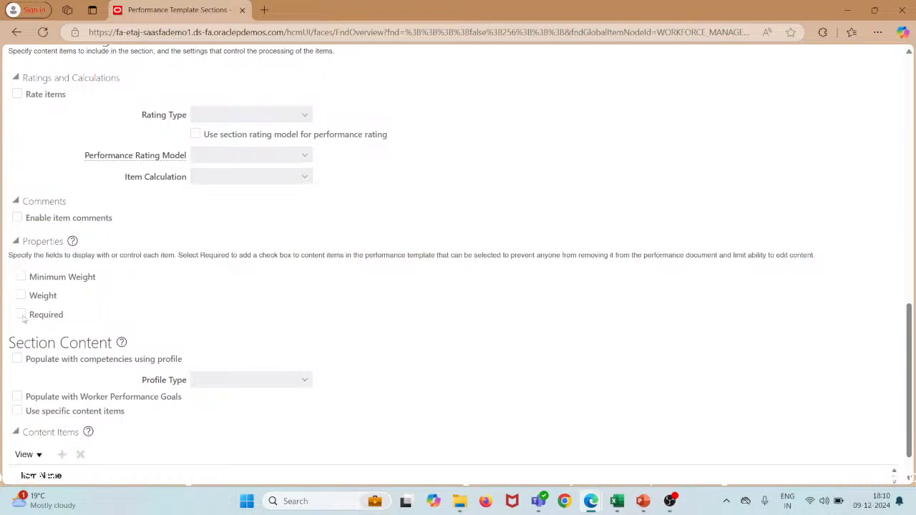
{"action": "scroll", "coordinate": [141, 335], "scroll_direction": "up", "scroll_amount": 2}
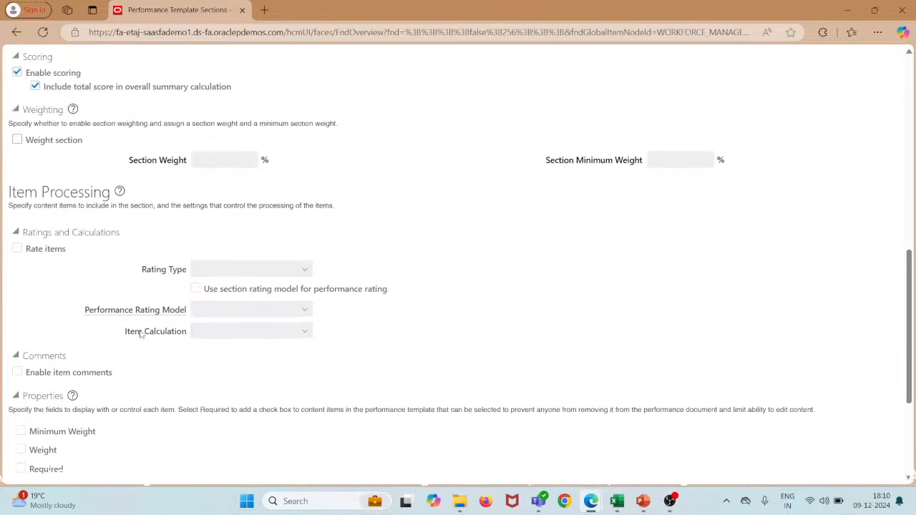
{"action": "scroll", "coordinate": [141, 335], "scroll_direction": "down", "scroll_amount": 1}
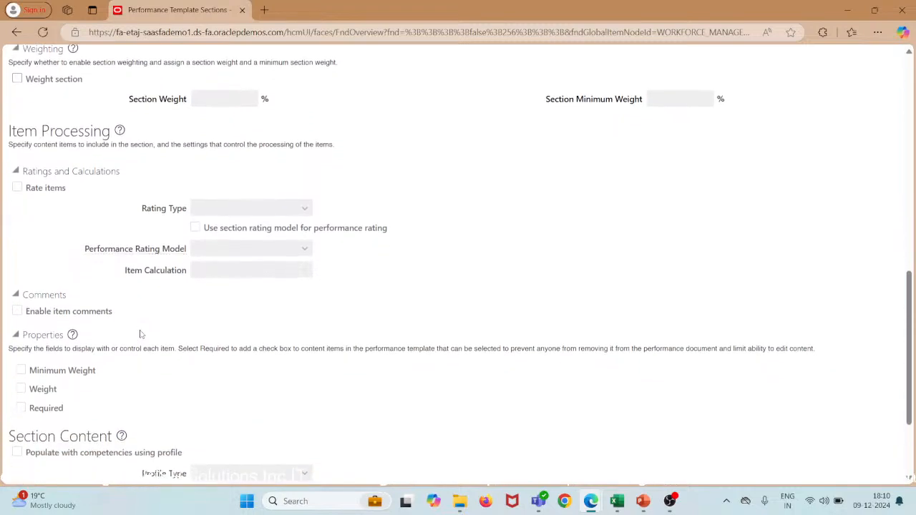
{"action": "scroll", "coordinate": [141, 334], "scroll_direction": "up", "scroll_amount": 2}
{"action": "scroll", "coordinate": [141, 335], "scroll_direction": "up", "scroll_amount": 1}
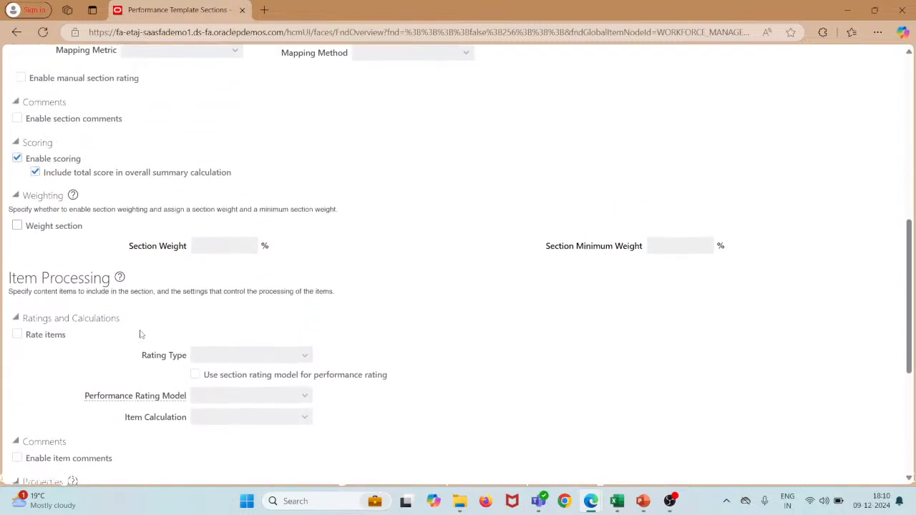
{"action": "scroll", "coordinate": [141, 335], "scroll_direction": "up", "scroll_amount": 4}
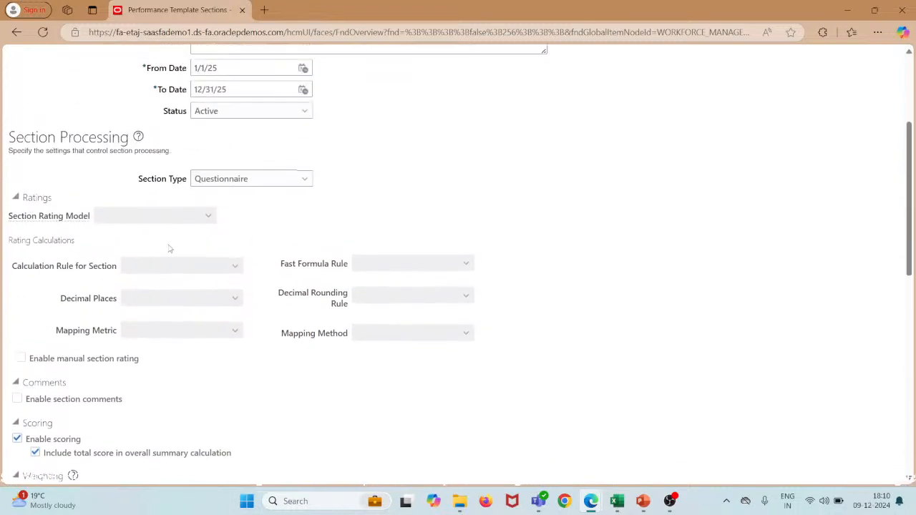
{"action": "scroll", "coordinate": [264, 341], "scroll_direction": "down", "scroll_amount": 1}
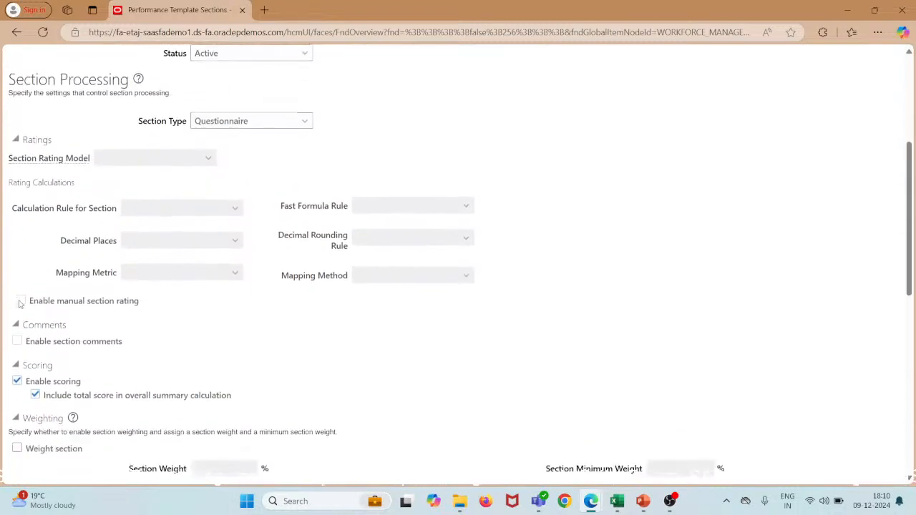
{"action": "scroll", "coordinate": [53, 311], "scroll_direction": "down", "scroll_amount": 1}
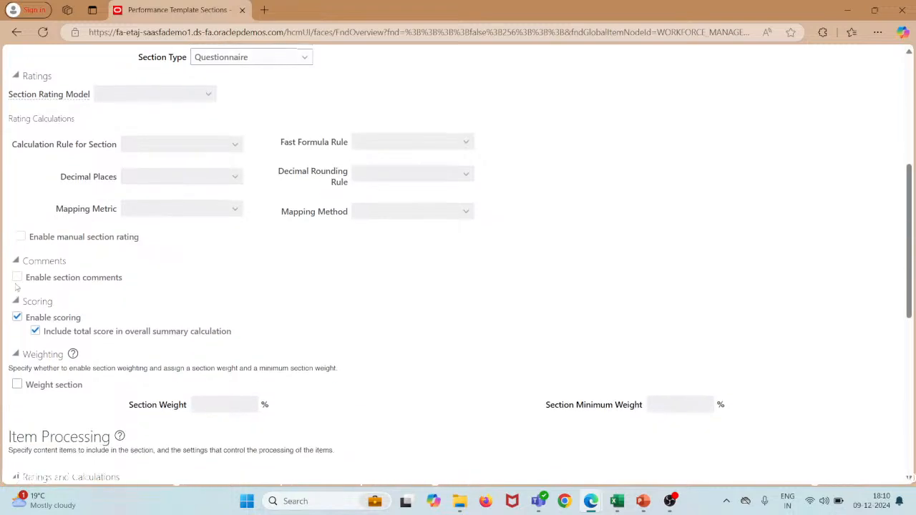
{"action": "scroll", "coordinate": [17, 281], "scroll_direction": "down", "scroll_amount": 1}
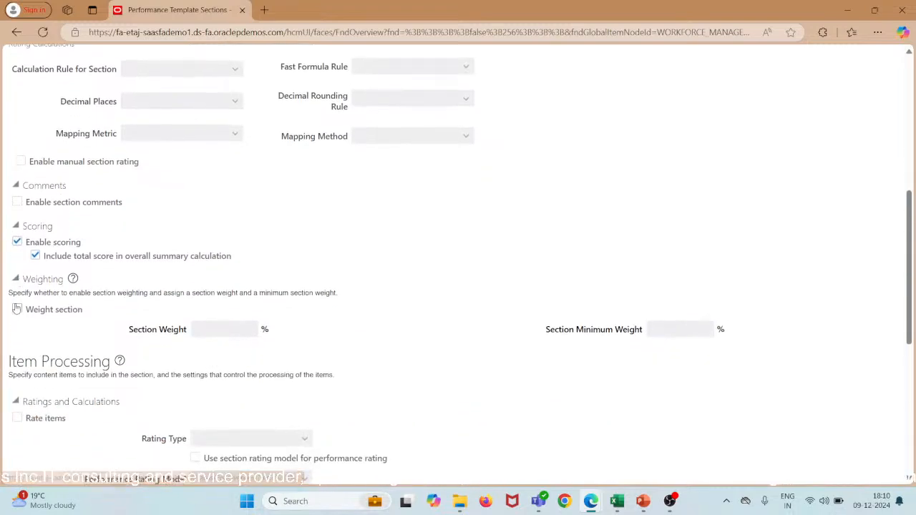
{"action": "left_click", "coordinate": [17, 309]}
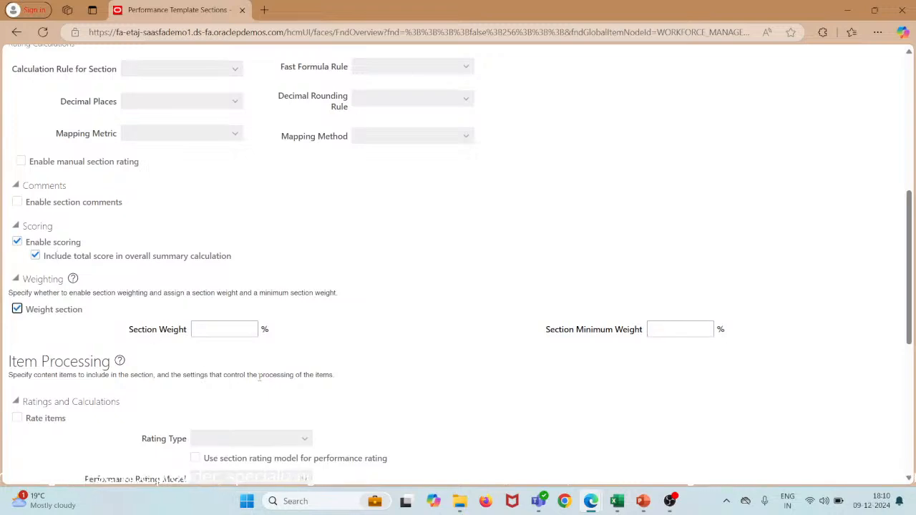
{"action": "left_click", "coordinate": [231, 330]}
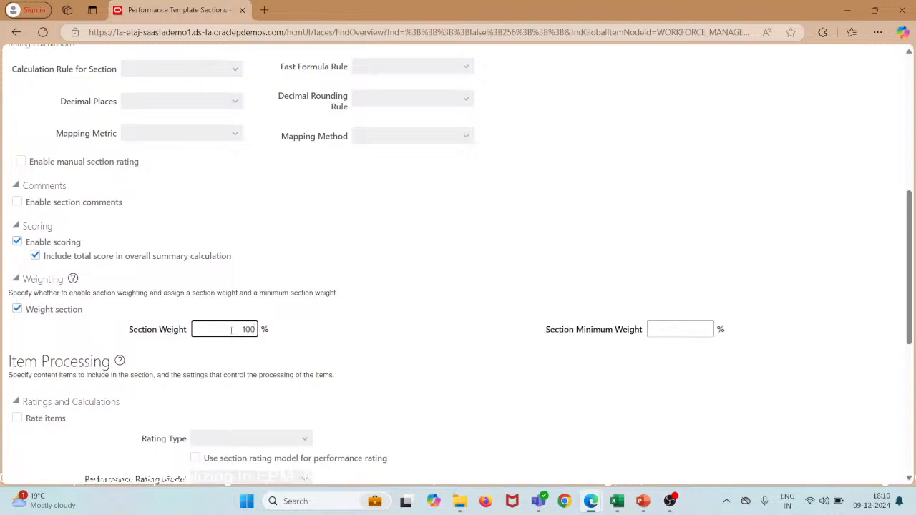
{"action": "key", "text": "Tab"}
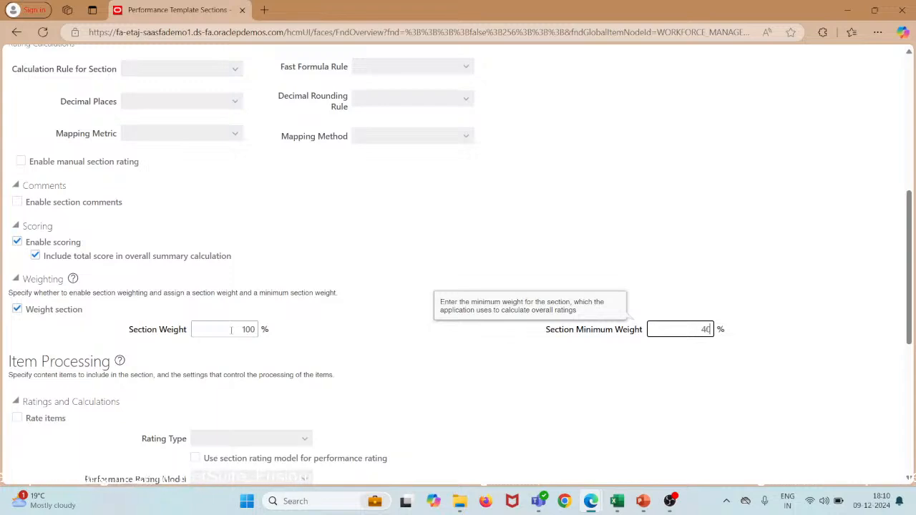
{"action": "left_click", "coordinate": [454, 375]}
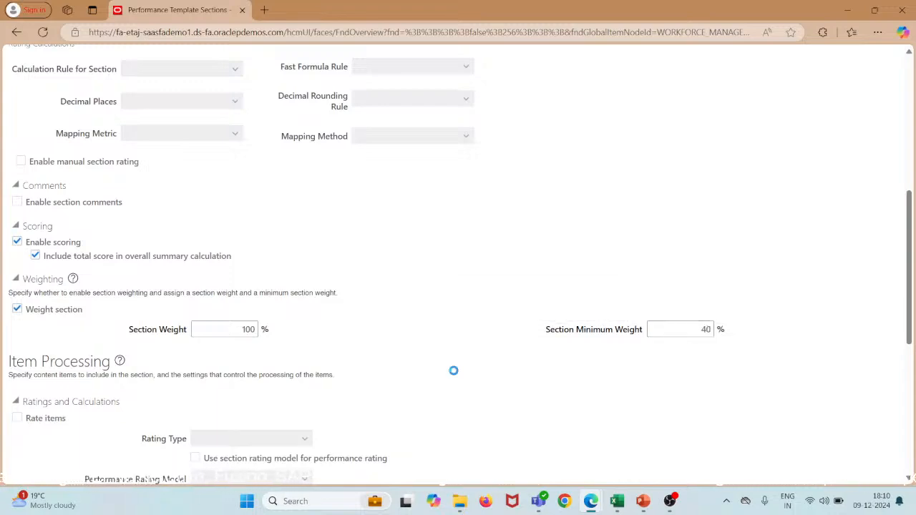
{"action": "scroll", "coordinate": [454, 374], "scroll_direction": "down", "scroll_amount": 1}
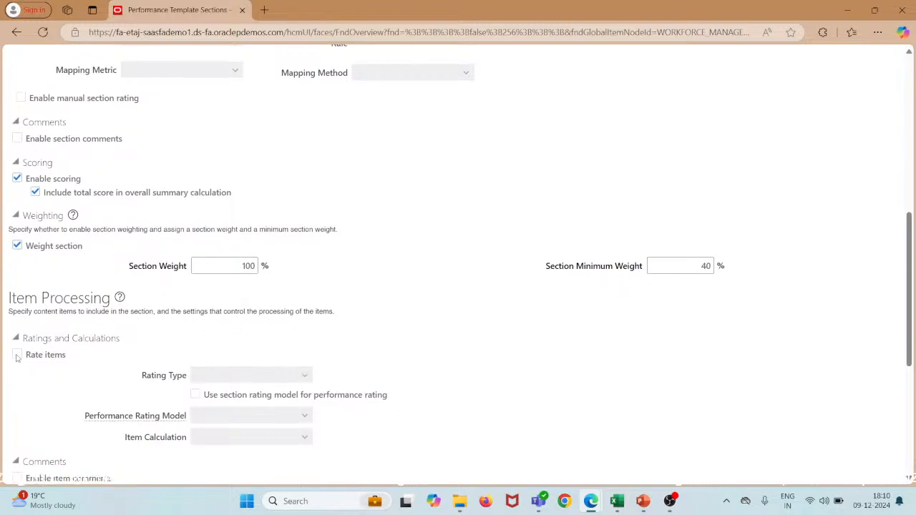
{"action": "scroll", "coordinate": [18, 358], "scroll_direction": "down", "scroll_amount": 1}
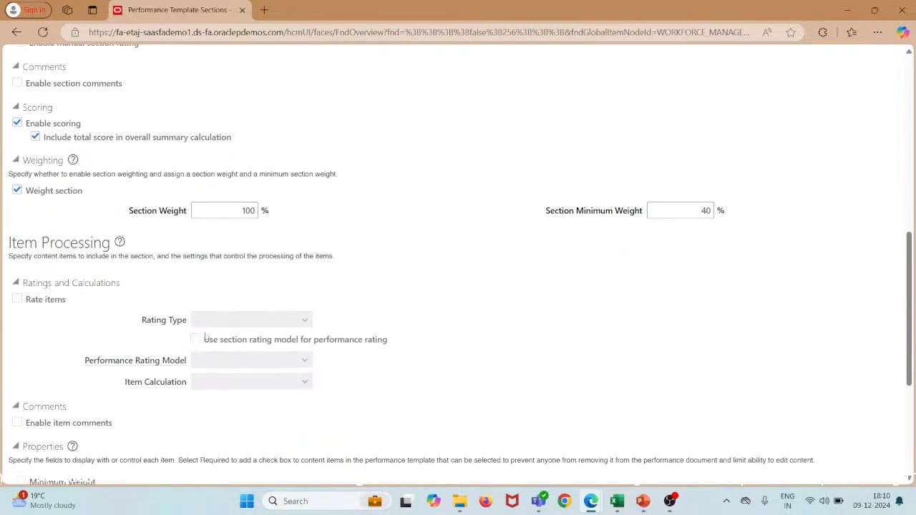
{"action": "scroll", "coordinate": [197, 344], "scroll_direction": "down", "scroll_amount": 1}
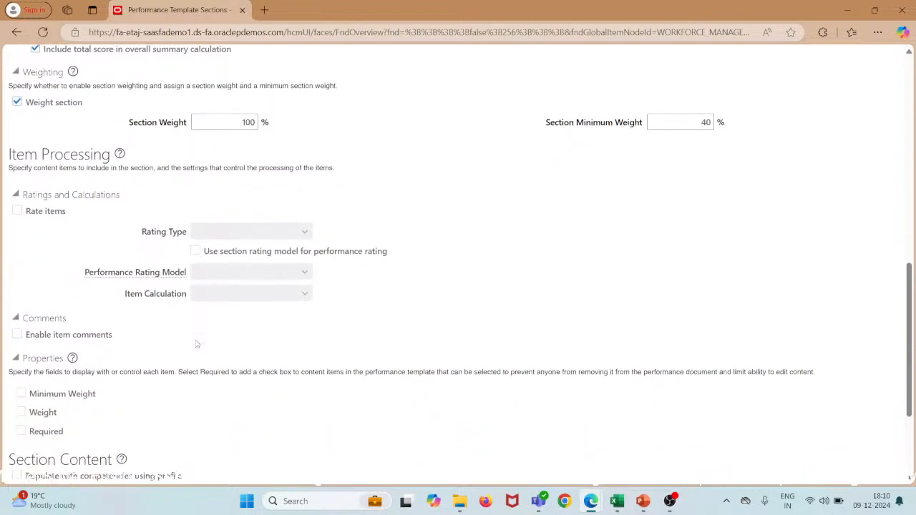
{"action": "scroll", "coordinate": [196, 344], "scroll_direction": "up", "scroll_amount": 1}
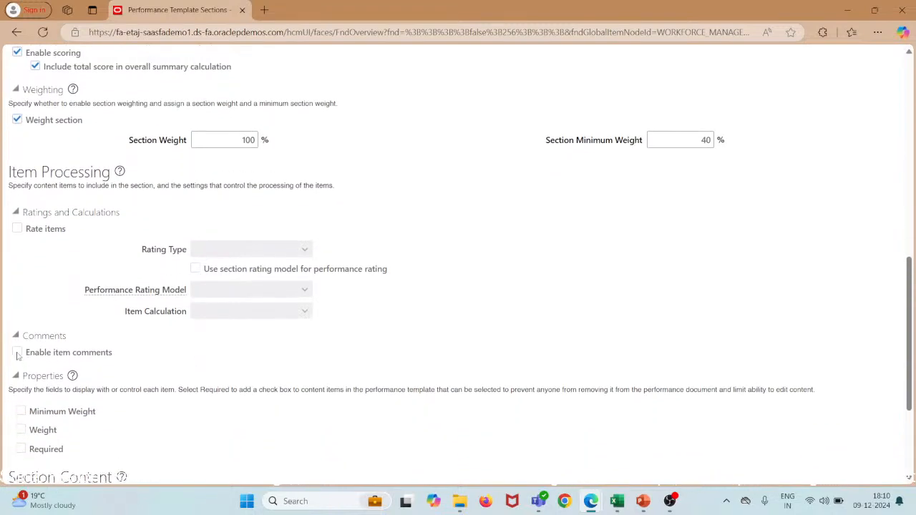
{"action": "scroll", "coordinate": [167, 372], "scroll_direction": "down", "scroll_amount": 1}
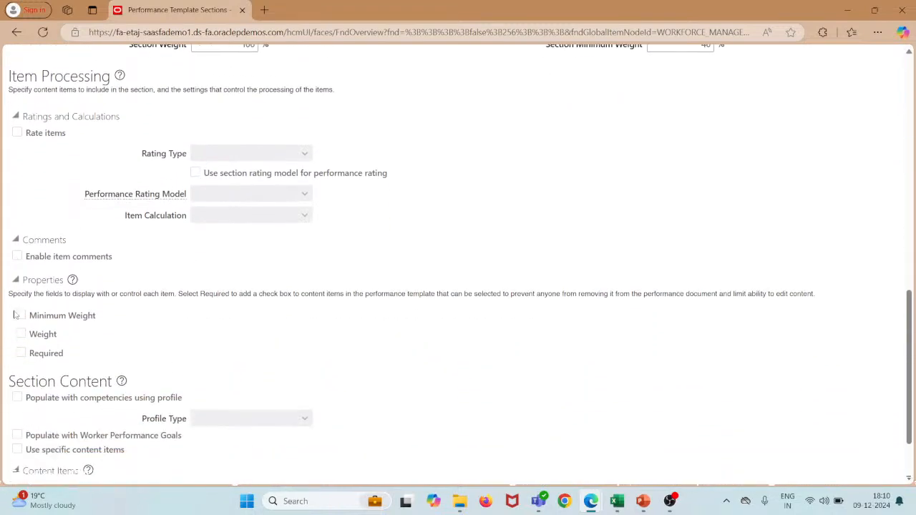
{"action": "scroll", "coordinate": [18, 319], "scroll_direction": "up", "scroll_amount": 5}
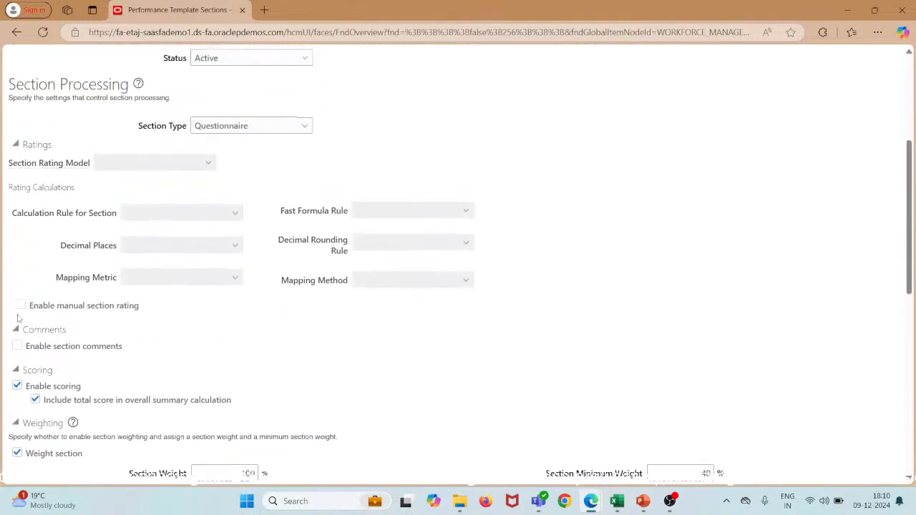
{"action": "scroll", "coordinate": [18, 318], "scroll_direction": "up", "scroll_amount": 1}
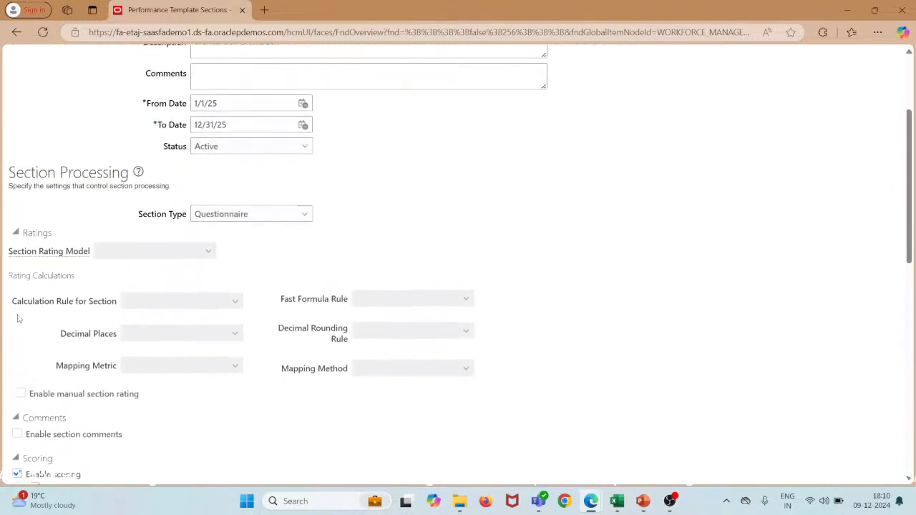
- Set type Profile Content, competencies section Competencies, and rating model Performance Rating Model
{"action": "left_click", "coordinate": [304, 214]}
{"action": "left_click", "coordinate": [248, 231]}
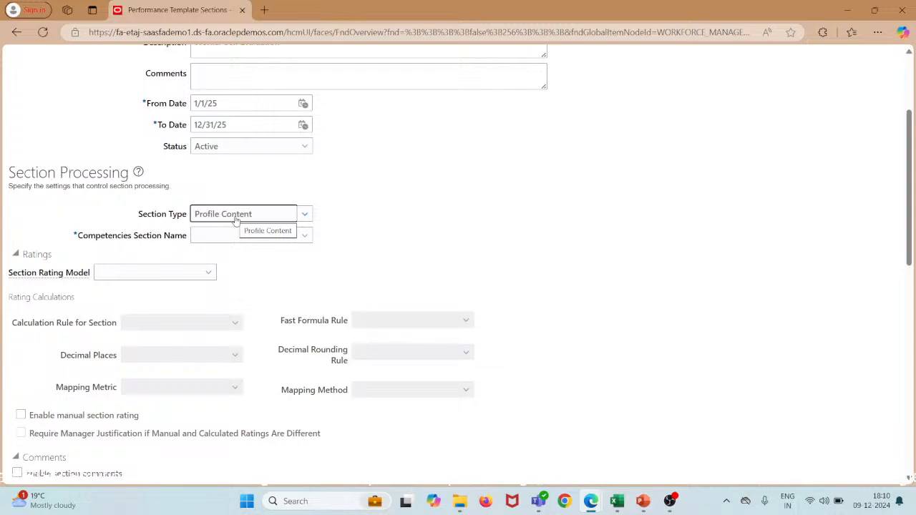
{"action": "left_click", "coordinate": [234, 239]}
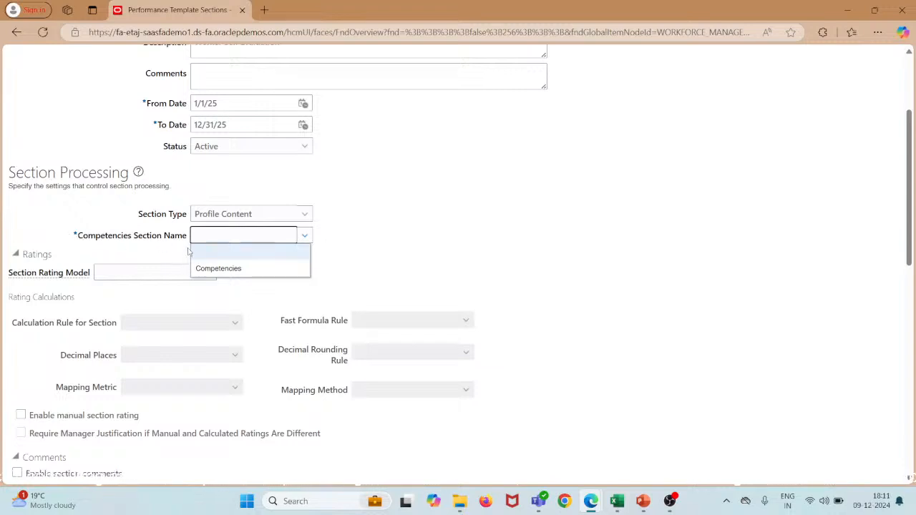
{"action": "left_click", "coordinate": [206, 268]}
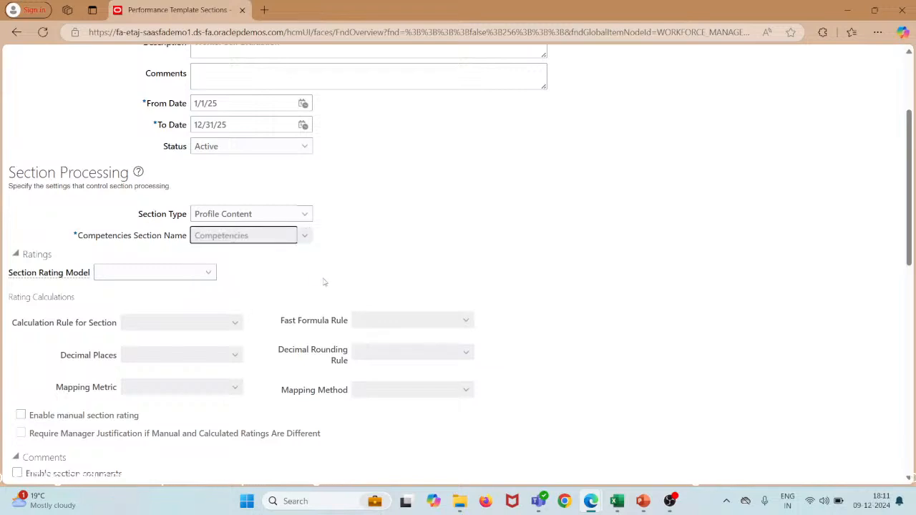
{"action": "left_click", "coordinate": [184, 273]}
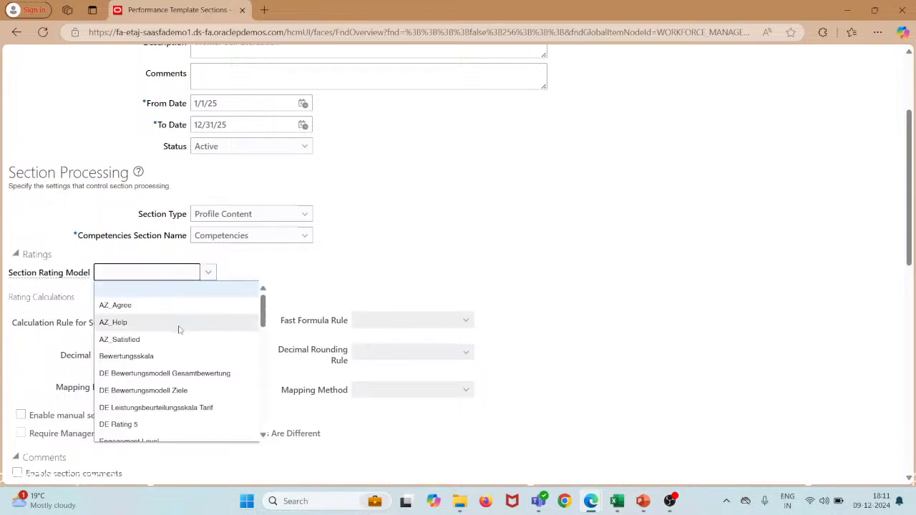
{"action": "scroll", "coordinate": [179, 329], "scroll_direction": "down", "scroll_amount": 6}
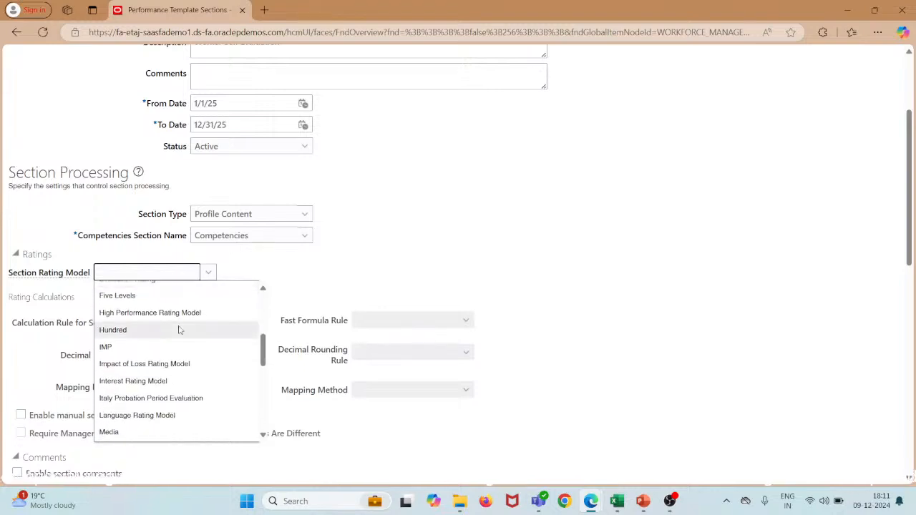
{"action": "scroll", "coordinate": [179, 330], "scroll_direction": "down", "scroll_amount": 10}
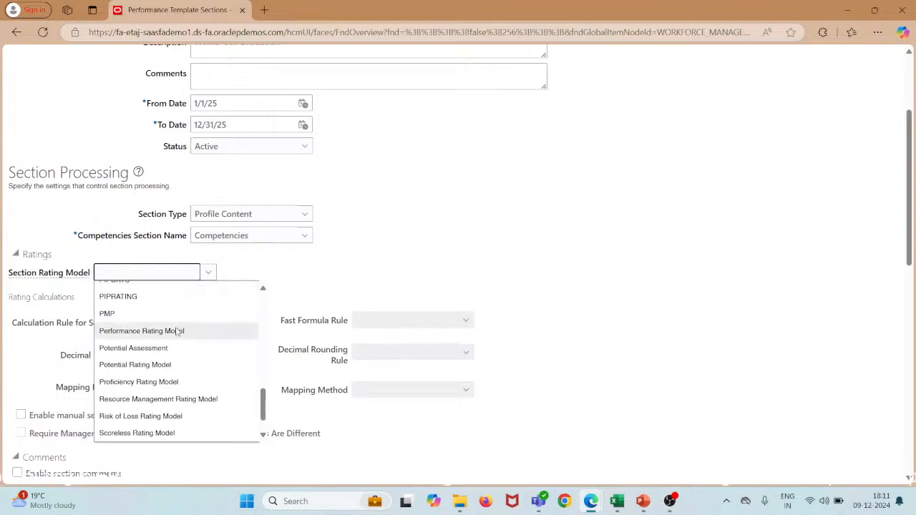
{"action": "left_click", "coordinate": [170, 332]}
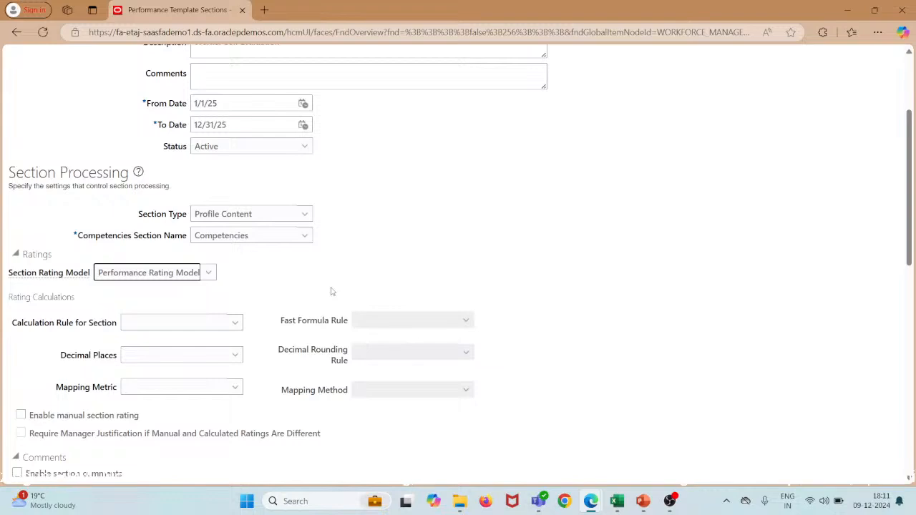
{"action": "scroll", "coordinate": [331, 291], "scroll_direction": "down", "scroll_amount": 1}
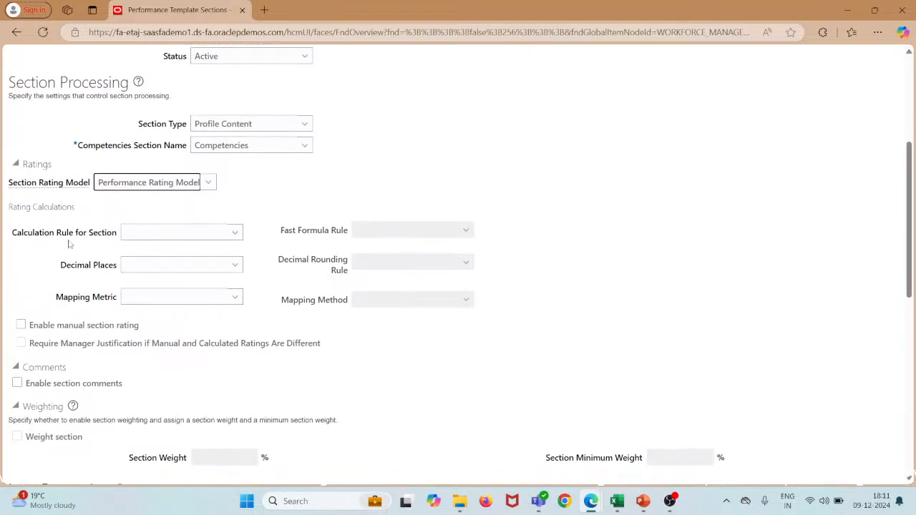
- Use the Average calculation rule with 2 decimal places, Numeric Rating metric, Nearest mapping
{"action": "left_click", "coordinate": [176, 234]}
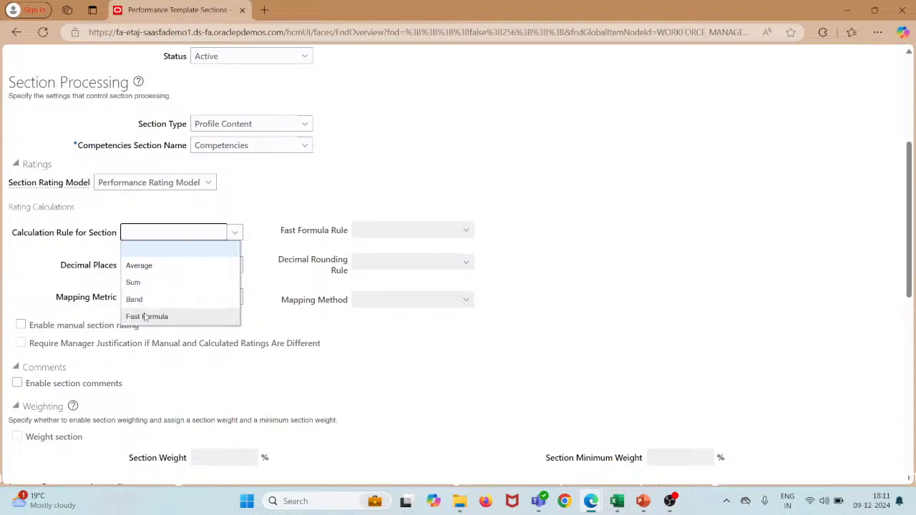
{"action": "left_click", "coordinate": [165, 267]}
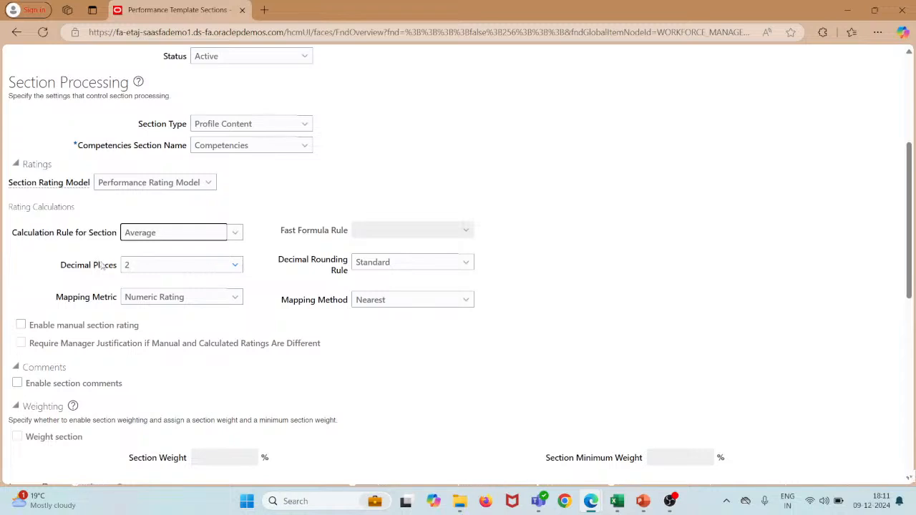
{"action": "left_click", "coordinate": [162, 269]}
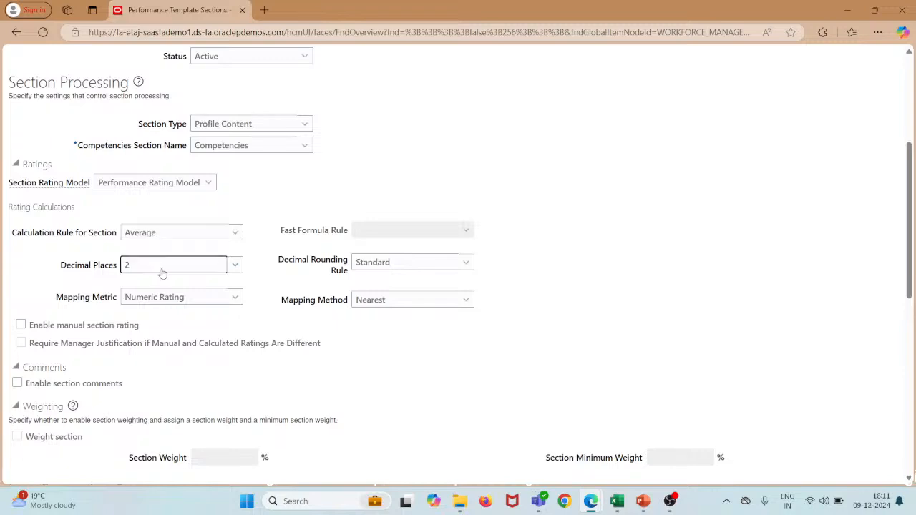
{"action": "left_click", "coordinate": [162, 273]}
{"action": "left_click", "coordinate": [184, 304]}
{"action": "left_click", "coordinate": [180, 314]}
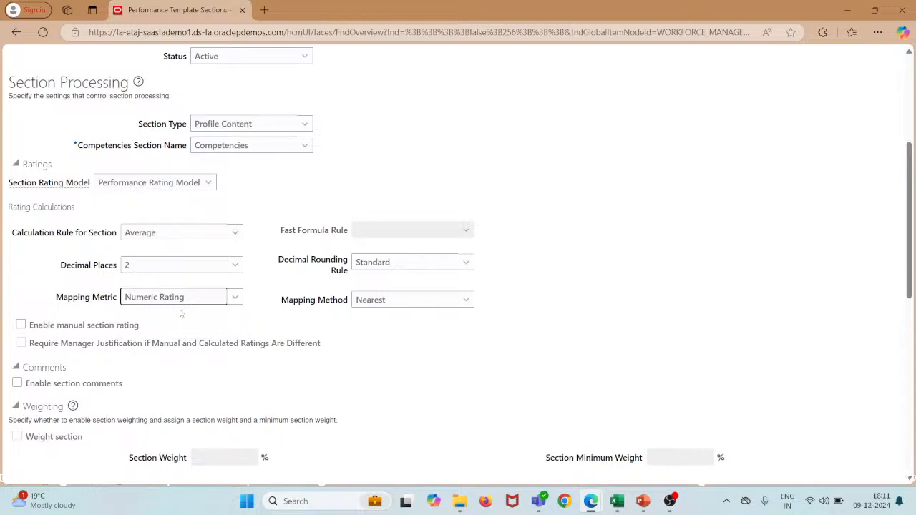
{"action": "left_click", "coordinate": [204, 300]}
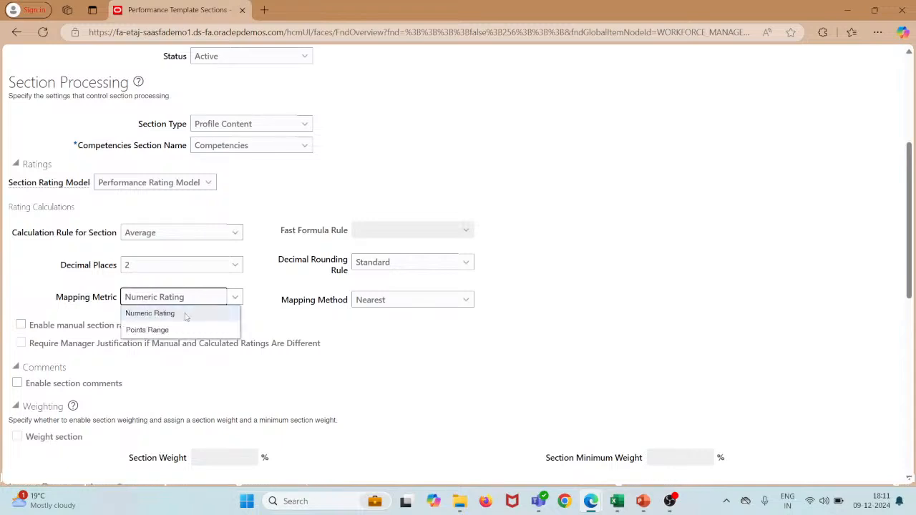
{"action": "left_click", "coordinate": [285, 329]}
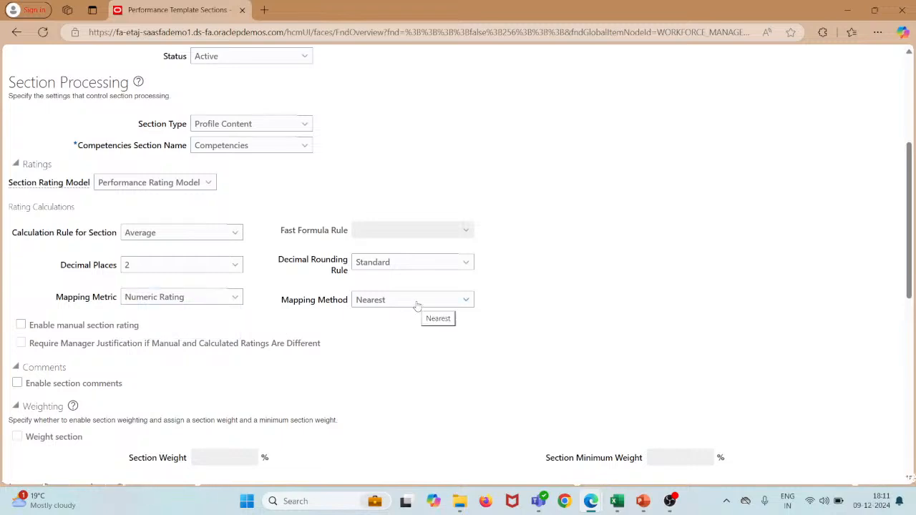
{"action": "left_click", "coordinate": [418, 304]}
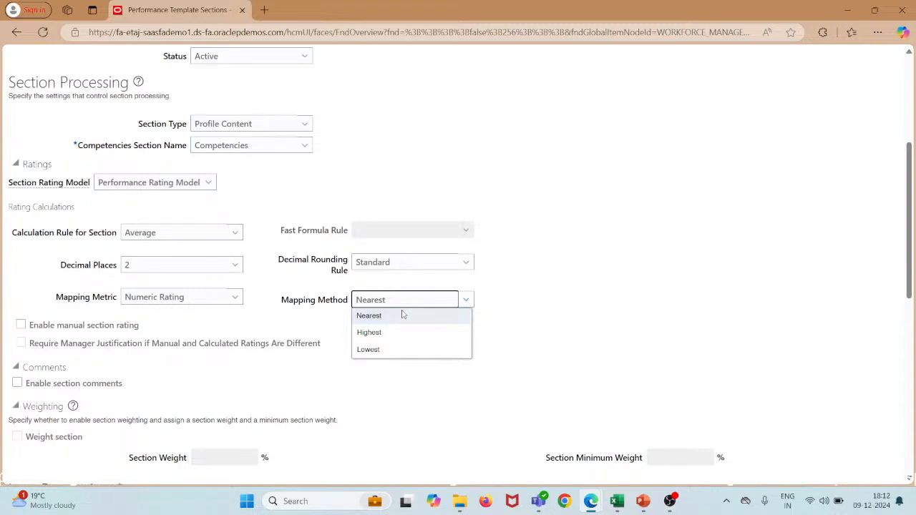
{"action": "left_click", "coordinate": [313, 327]}
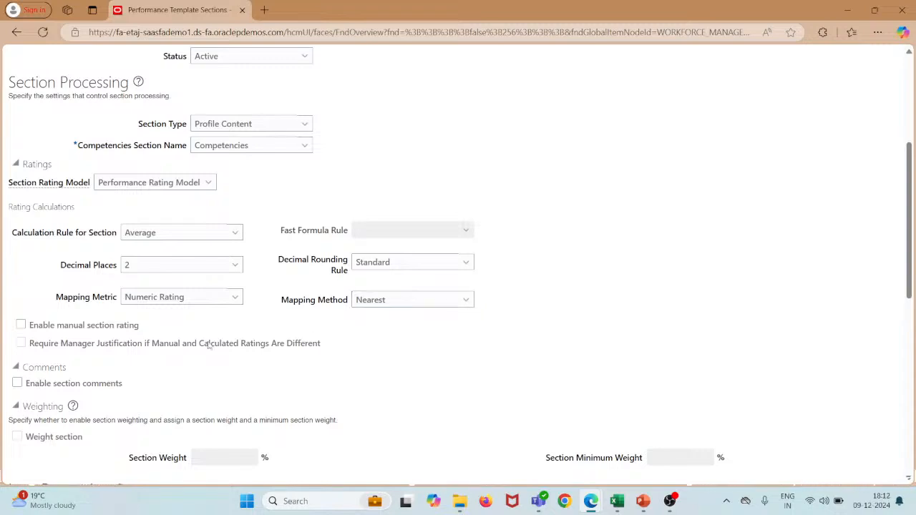
{"action": "scroll", "coordinate": [207, 344], "scroll_direction": "down", "scroll_amount": 1}
- Allow a manual section rating and require manager justification when ratings differ
{"action": "left_click", "coordinate": [21, 288]}
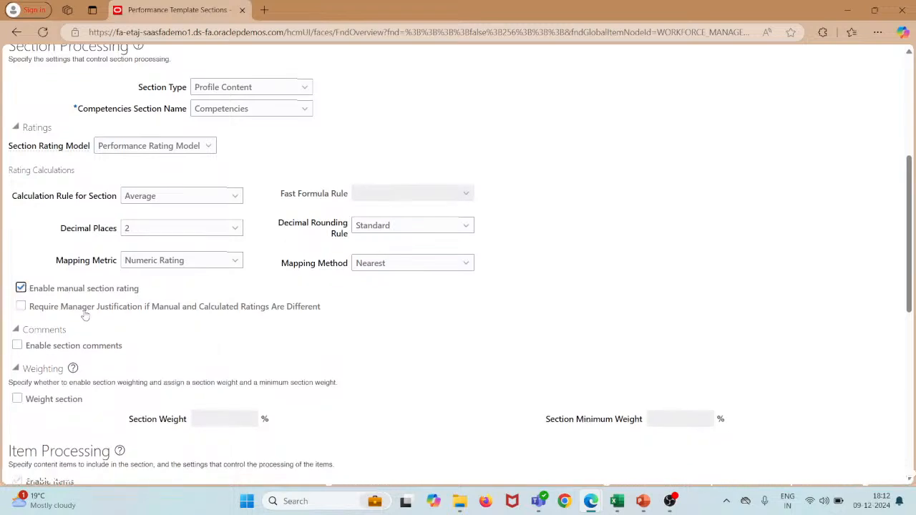
{"action": "scroll", "coordinate": [86, 315], "scroll_direction": "down", "scroll_amount": 1}
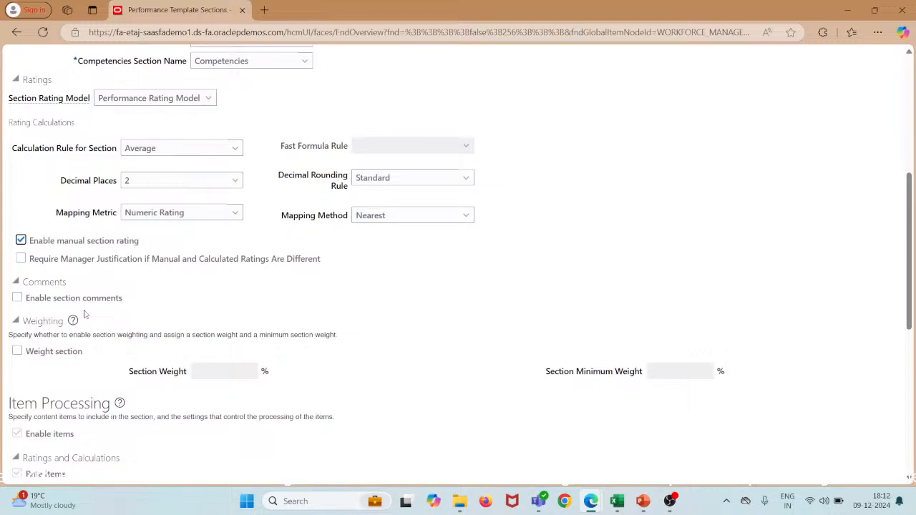
{"action": "scroll", "coordinate": [85, 315], "scroll_direction": "down", "scroll_amount": 1}
{"action": "left_click", "coordinate": [20, 222]}
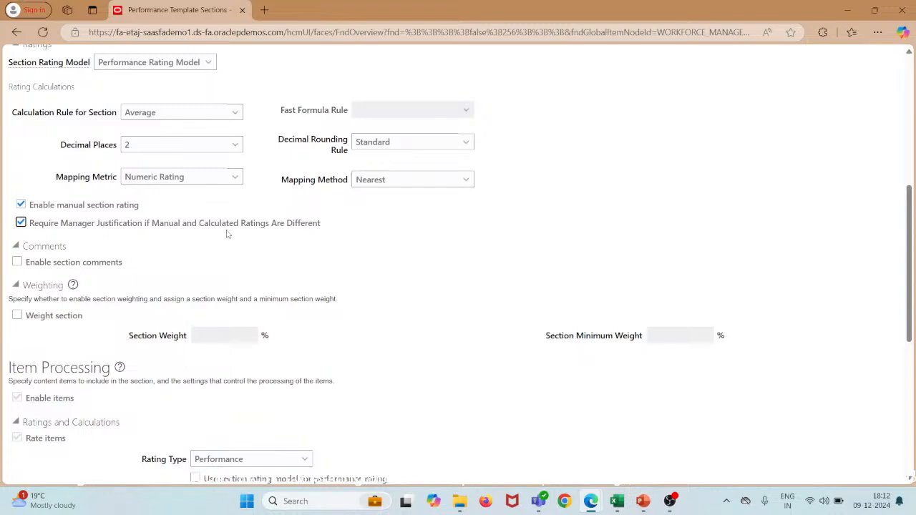
{"action": "scroll", "coordinate": [227, 234], "scroll_direction": "down", "scroll_amount": 3}
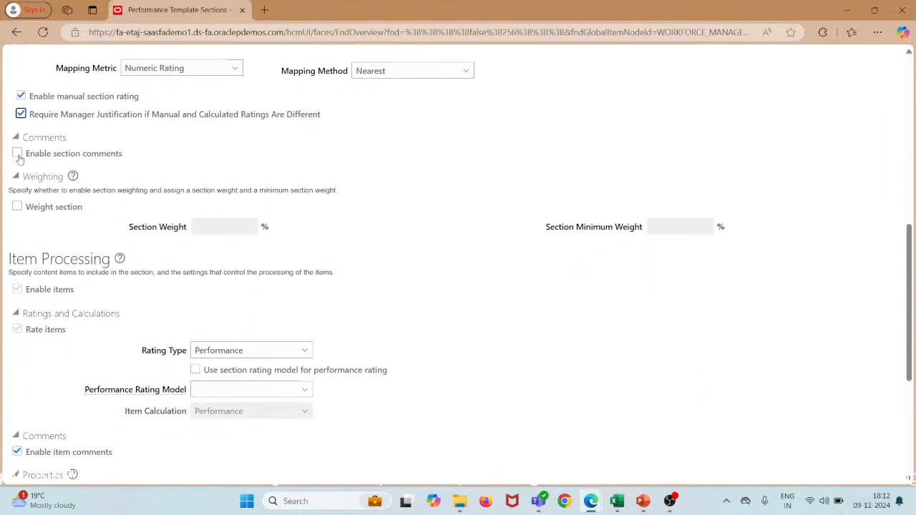
- Turn off section comments and leave section weighting disabled
{"action": "left_click", "coordinate": [17, 154]}
{"action": "left_click", "coordinate": [17, 154]}
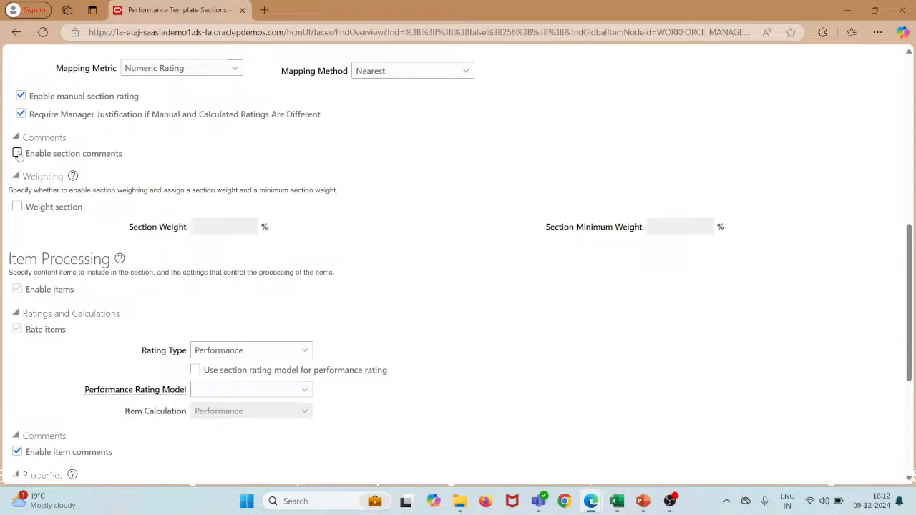
{"action": "left_click", "coordinate": [17, 154]}
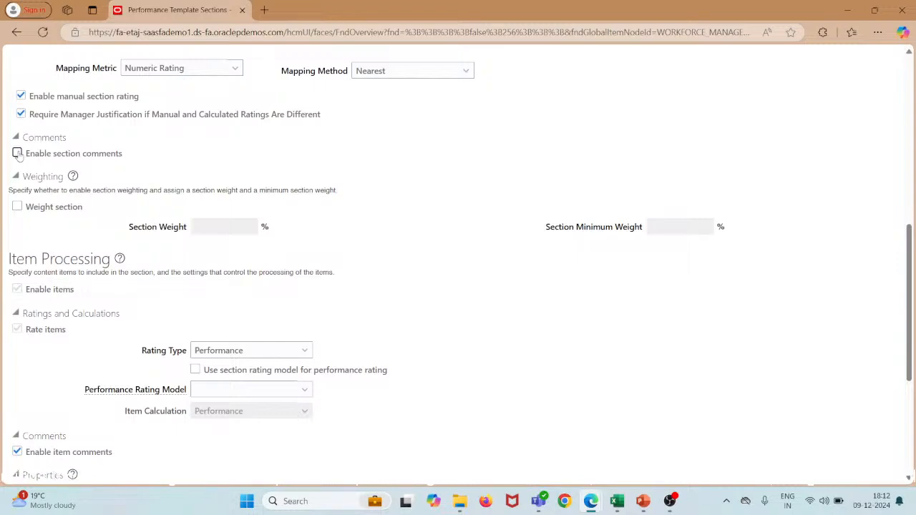
{"action": "left_click", "coordinate": [17, 207]}
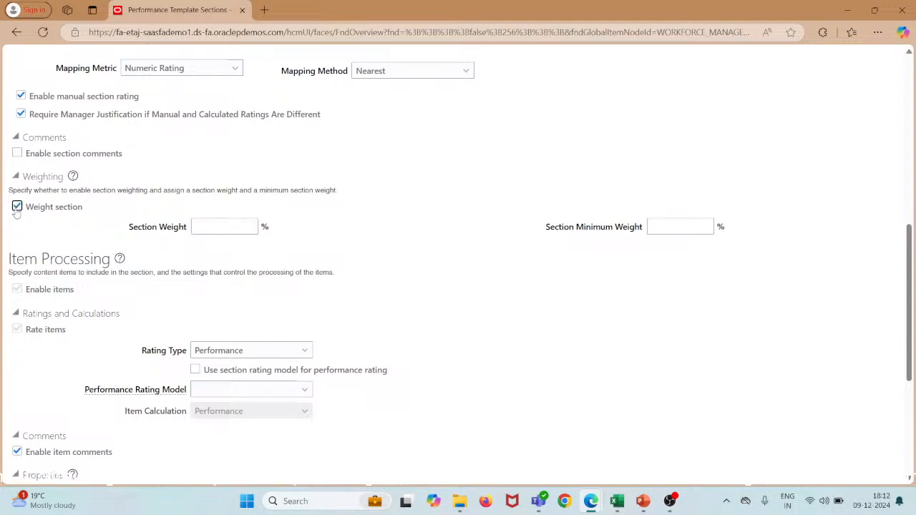
{"action": "left_click", "coordinate": [17, 207]}
{"action": "scroll", "coordinate": [89, 248], "scroll_direction": "down", "scroll_amount": 1}
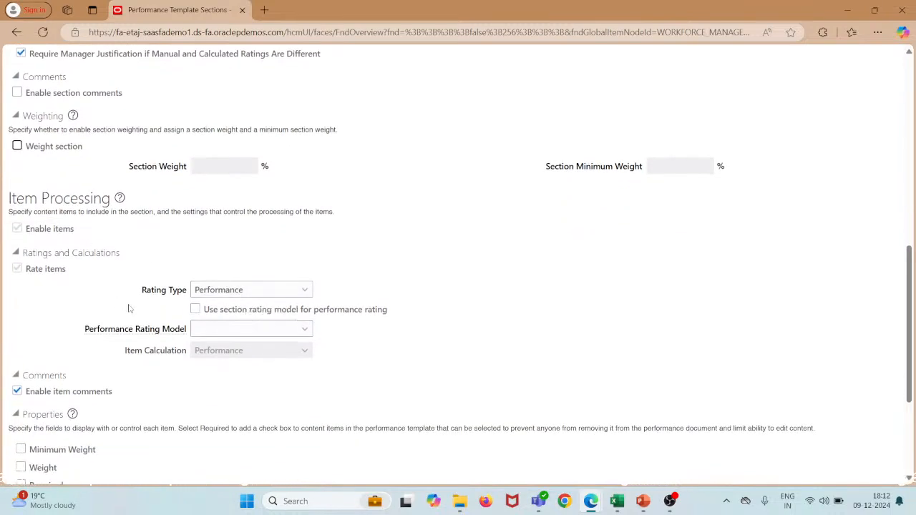
{"action": "scroll", "coordinate": [131, 310], "scroll_direction": "down", "scroll_amount": 1}
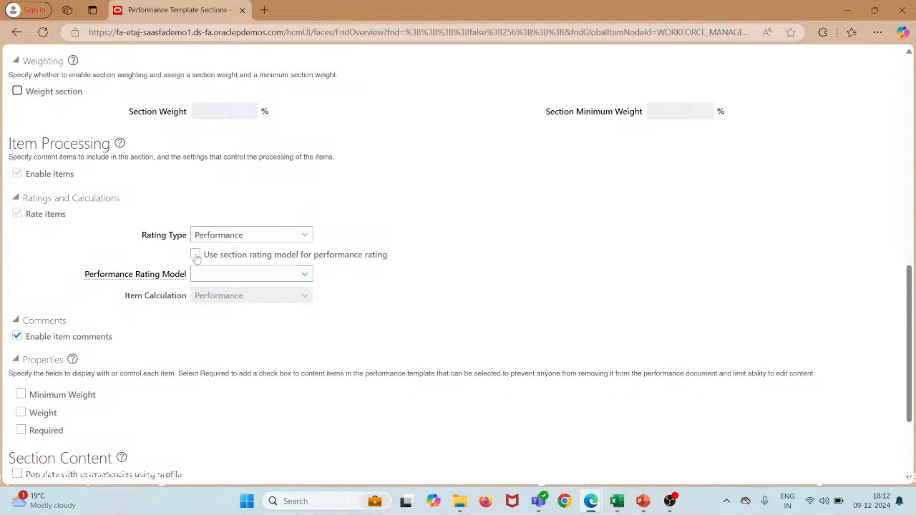
{"action": "scroll", "coordinate": [196, 257], "scroll_direction": "up", "scroll_amount": 2}
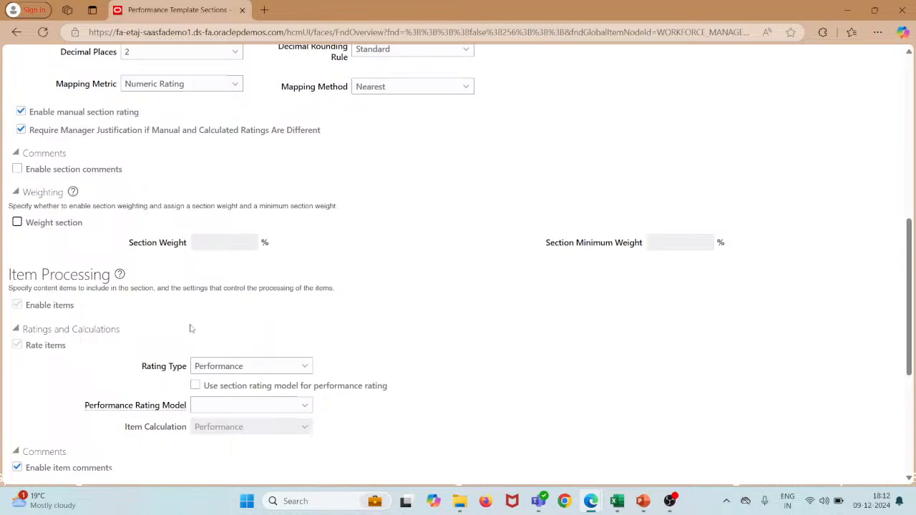
- Stop using the section rating model for items and choose Scoreless Rating Model instead
{"action": "left_click", "coordinate": [194, 386]}
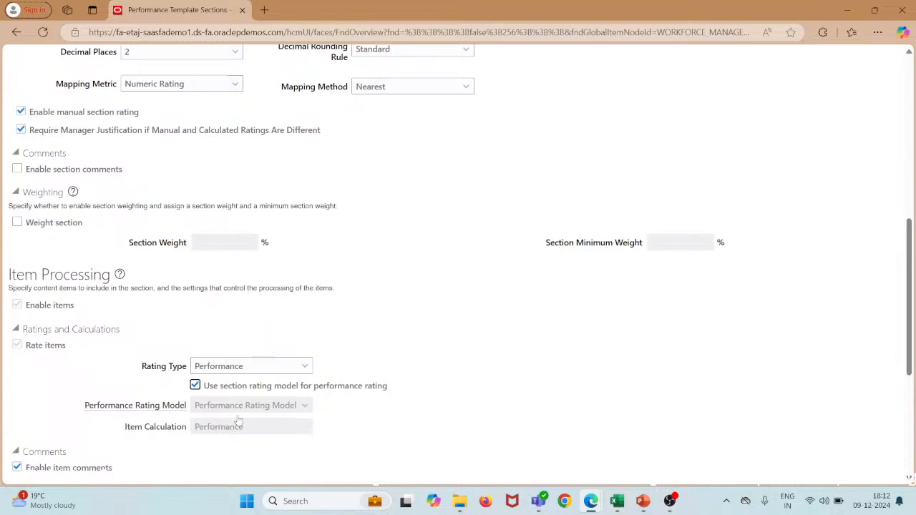
{"action": "scroll", "coordinate": [256, 444], "scroll_direction": "down", "scroll_amount": 1}
{"action": "scroll", "coordinate": [256, 444], "scroll_direction": "down", "scroll_amount": 2}
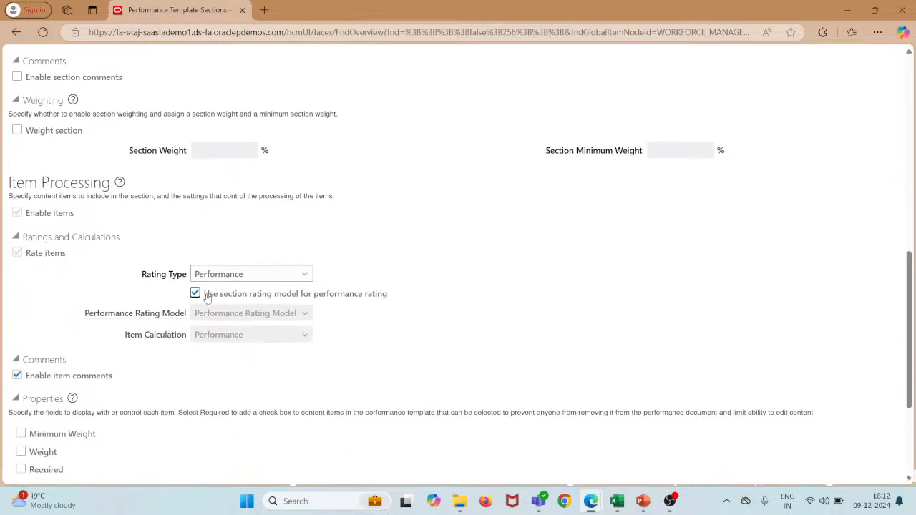
{"action": "left_click", "coordinate": [195, 294]}
{"action": "left_click", "coordinate": [253, 315]}
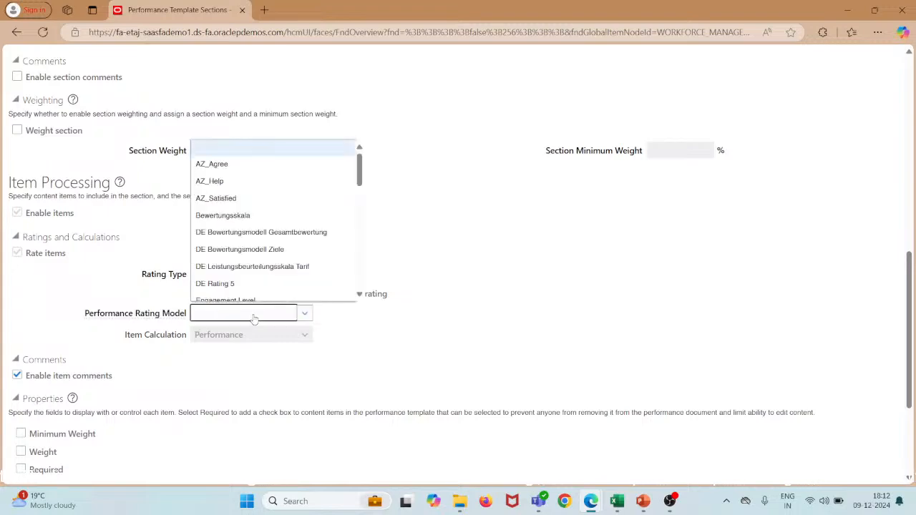
{"action": "scroll", "coordinate": [240, 222], "scroll_direction": "down", "scroll_amount": 5}
{"action": "scroll", "coordinate": [240, 222], "scroll_direction": "down", "scroll_amount": 3}
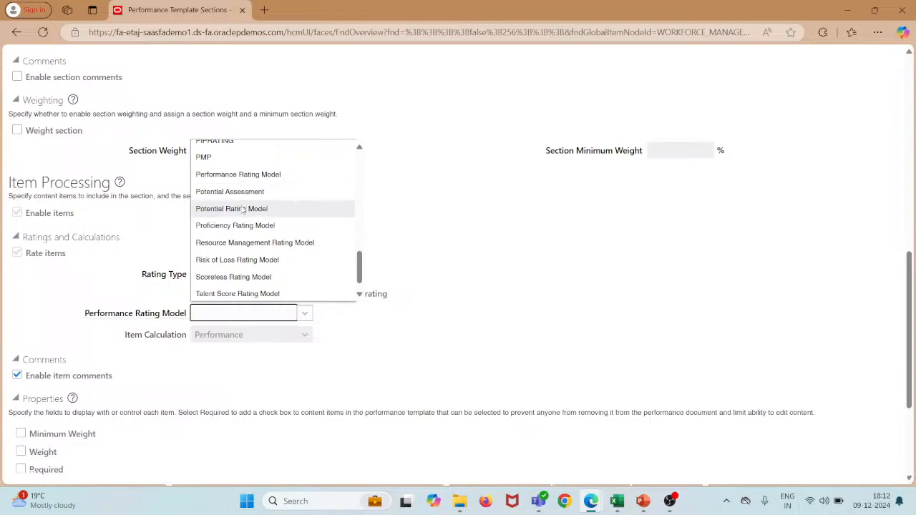
{"action": "scroll", "coordinate": [242, 276], "scroll_direction": "down", "scroll_amount": 1}
{"action": "left_click", "coordinate": [241, 257]}
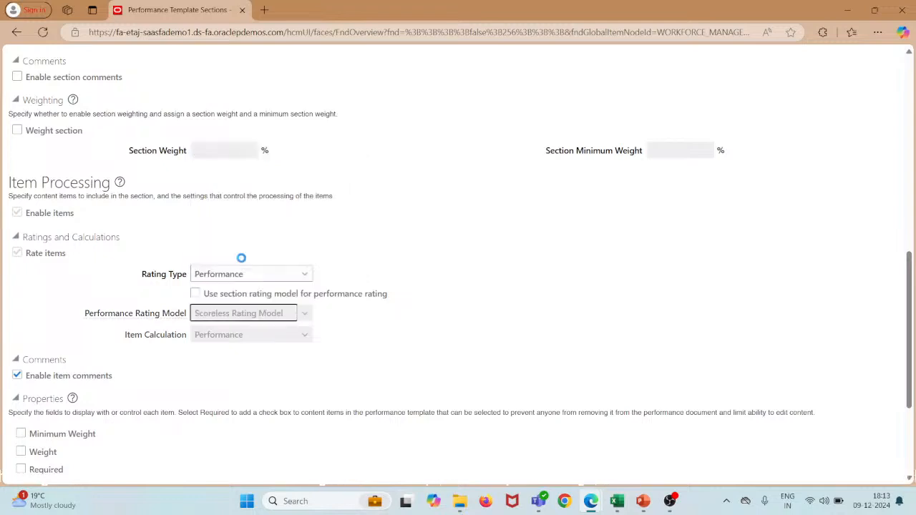
{"action": "scroll", "coordinate": [255, 374], "scroll_direction": "down", "scroll_amount": 2}
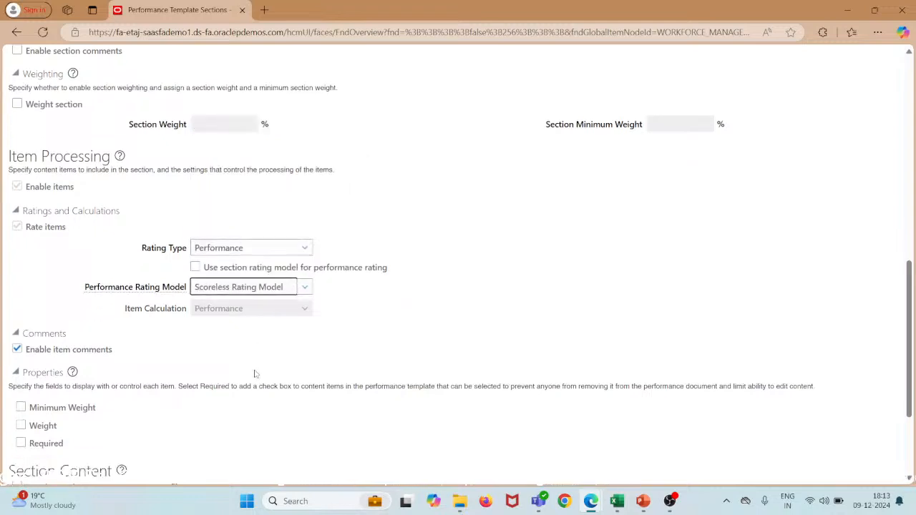
{"action": "left_click", "coordinate": [22, 296]}
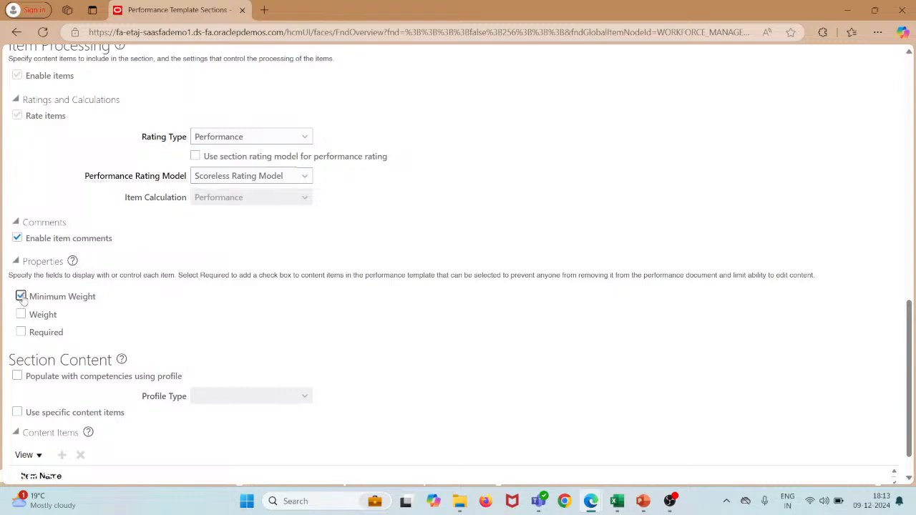
{"action": "left_click", "coordinate": [20, 315]}
{"action": "left_click", "coordinate": [20, 297]}
{"action": "left_click", "coordinate": [21, 314]}
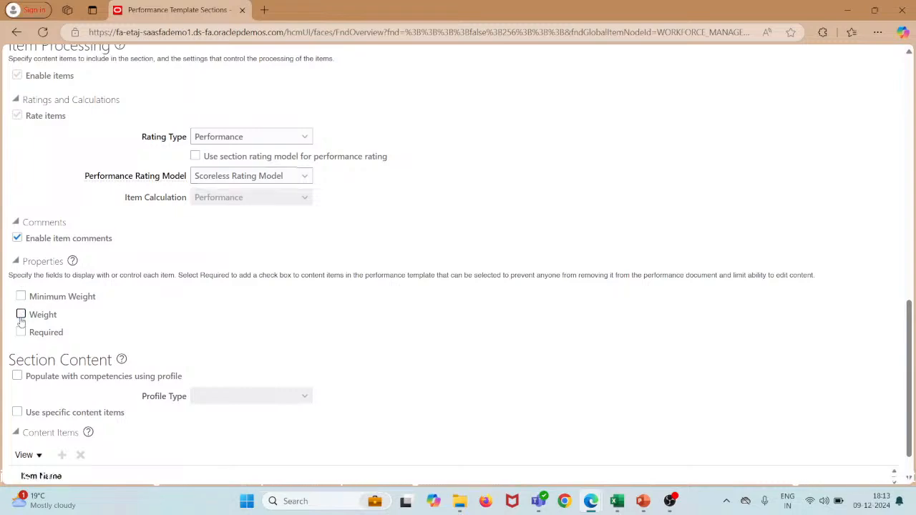
{"action": "left_click", "coordinate": [21, 297]}
{"action": "left_click", "coordinate": [21, 315]}
{"action": "left_click", "coordinate": [21, 333]}
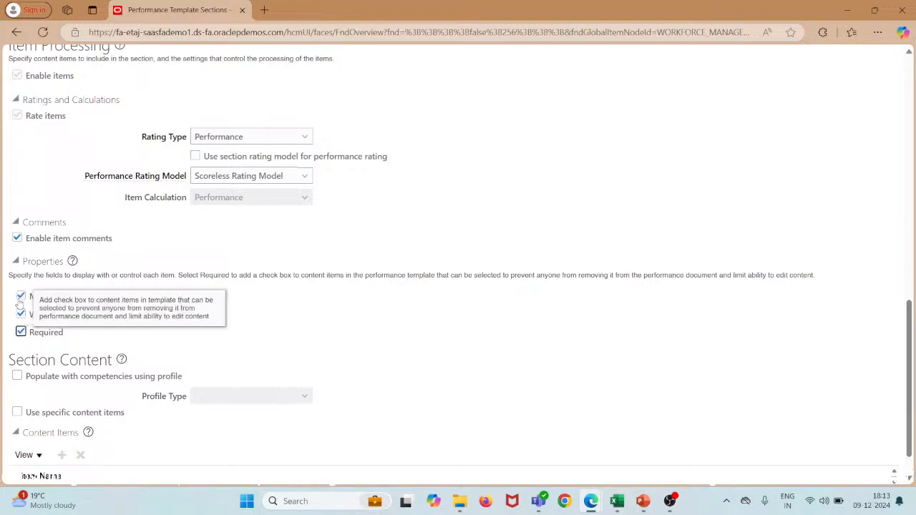
{"action": "left_click", "coordinate": [20, 296]}
{"action": "left_click", "coordinate": [21, 315]}
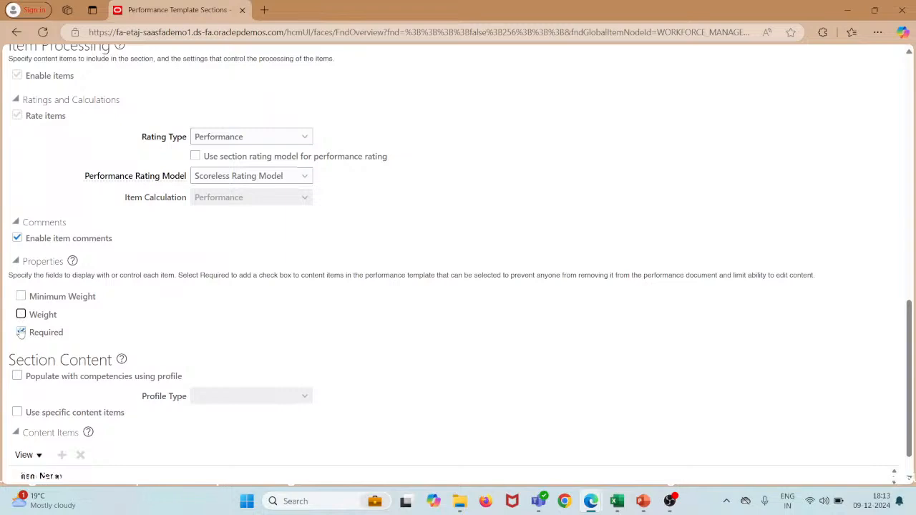
{"action": "left_click", "coordinate": [21, 332]}
{"action": "scroll", "coordinate": [39, 340], "scroll_direction": "down", "scroll_amount": 2}
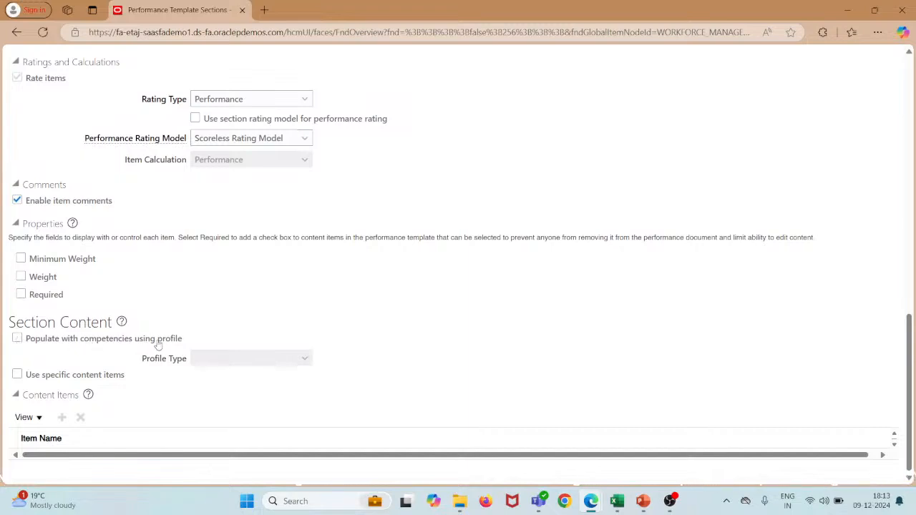
- Populate competencies from the Job profile, enable specific content items, and add an item row
{"action": "left_click", "coordinate": [17, 339]}
{"action": "left_click", "coordinate": [299, 361]}
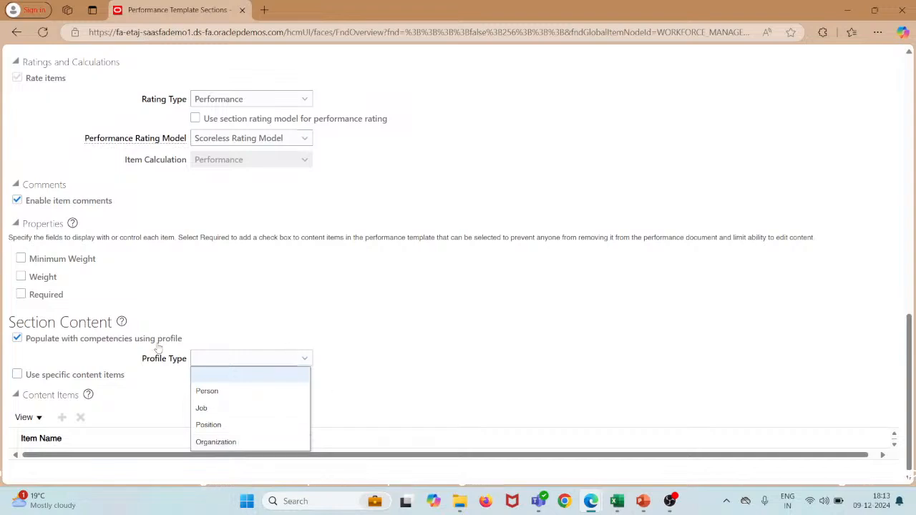
{"action": "left_click", "coordinate": [22, 341]}
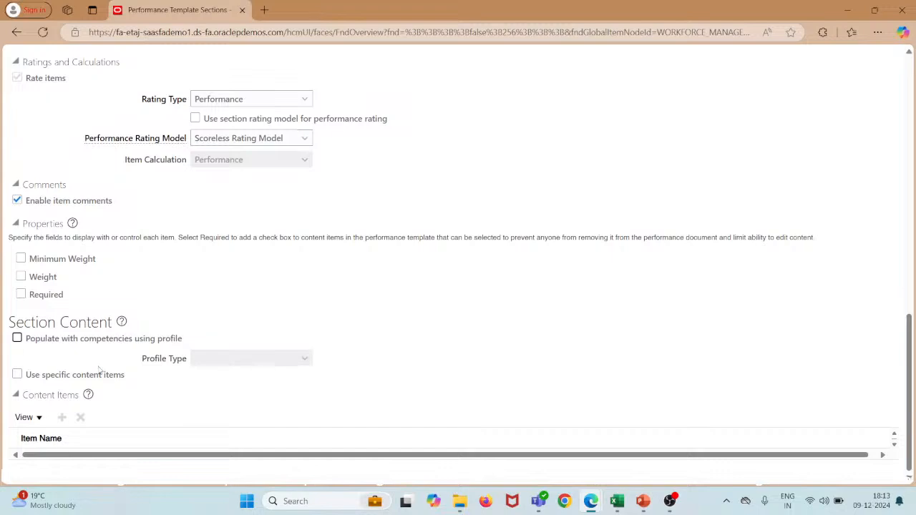
{"action": "scroll", "coordinate": [100, 370], "scroll_direction": "down", "scroll_amount": 1}
{"action": "scroll", "coordinate": [100, 370], "scroll_direction": "up", "scroll_amount": 1}
{"action": "left_click", "coordinate": [17, 374]}
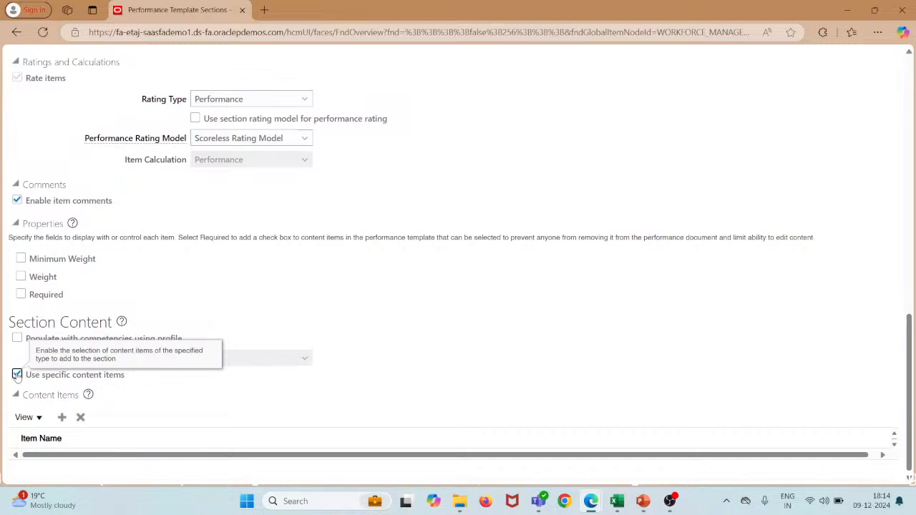
{"action": "left_click", "coordinate": [18, 338]}
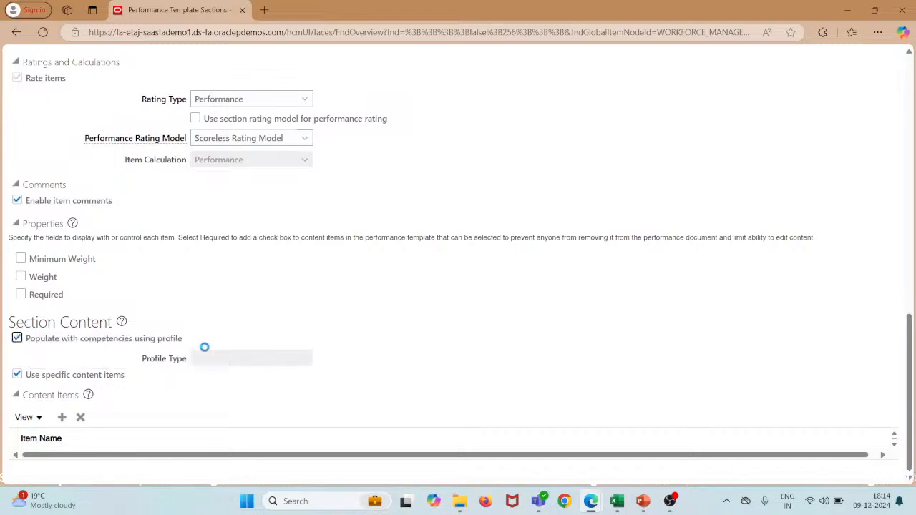
{"action": "left_click", "coordinate": [225, 361]}
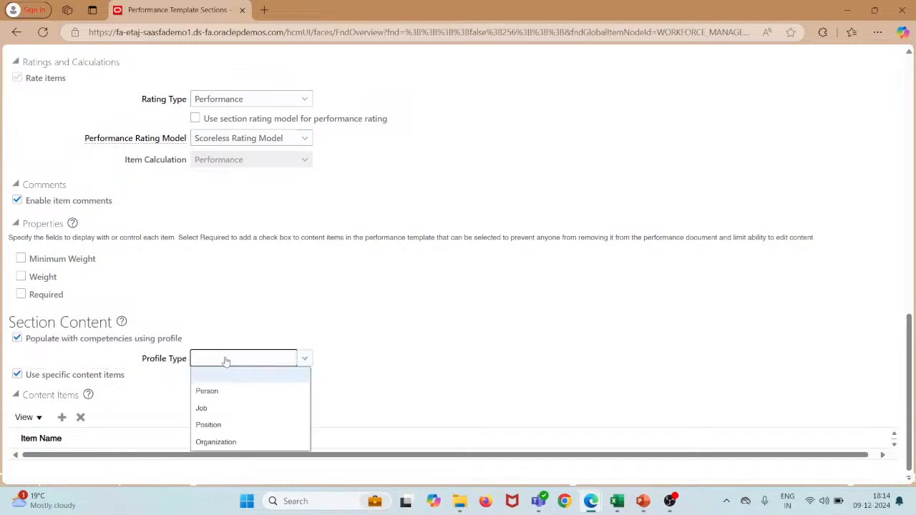
{"action": "left_click", "coordinate": [221, 407]}
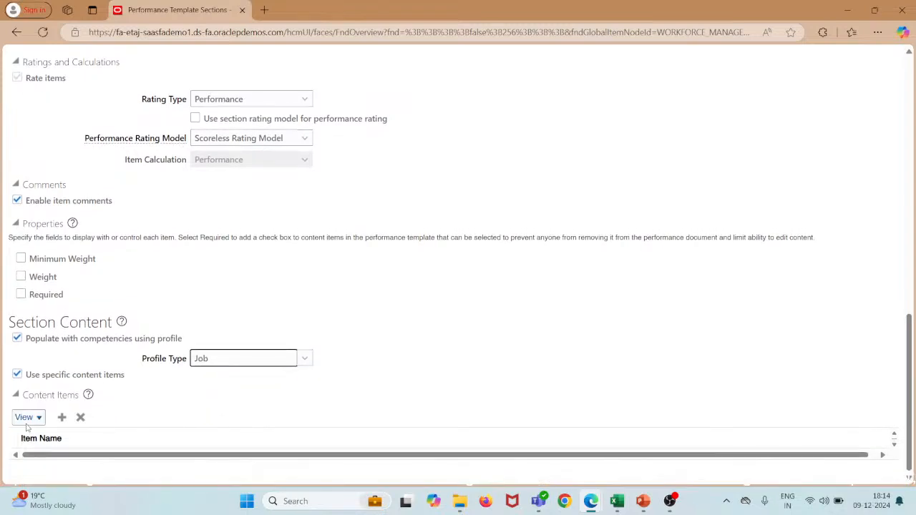
{"action": "left_click", "coordinate": [62, 417]}
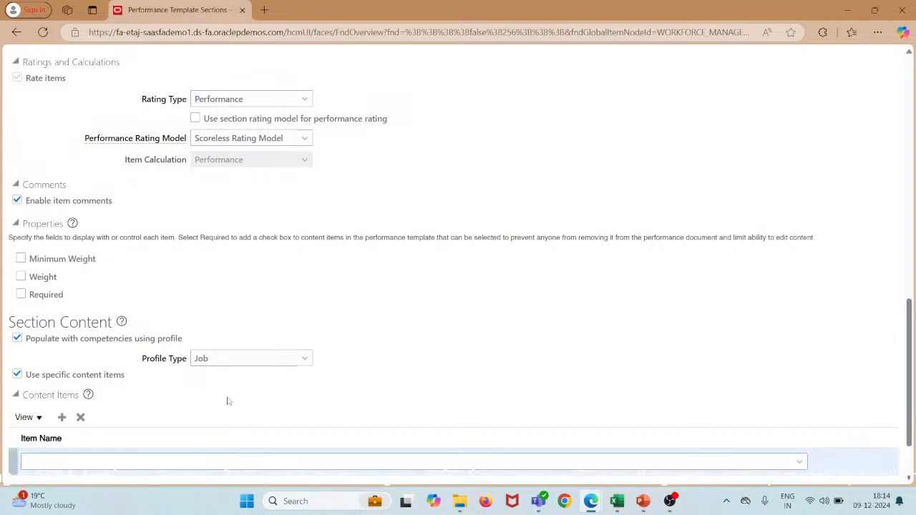
- Cancel the Item Name search without choosing and delete the empty content item row
{"action": "scroll", "coordinate": [517, 411], "scroll_direction": "down", "scroll_amount": 1}
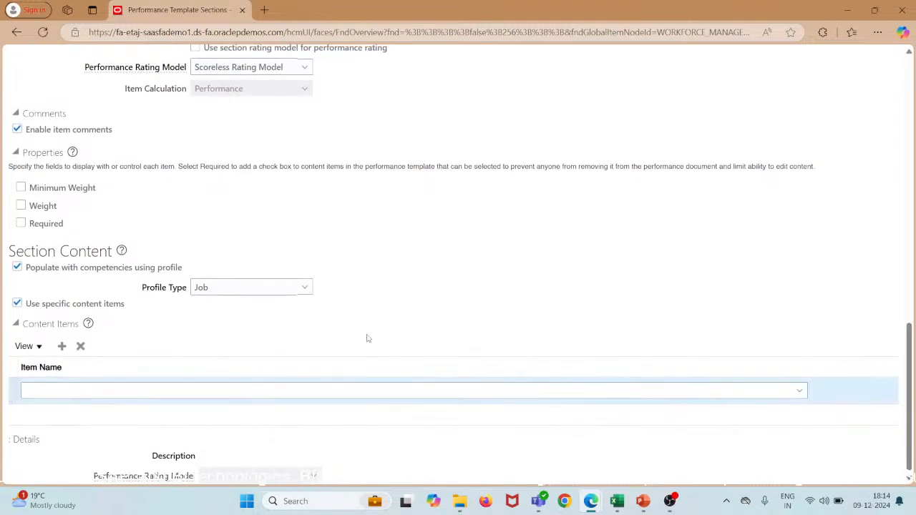
{"action": "scroll", "coordinate": [74, 275], "scroll_direction": "down", "scroll_amount": 4}
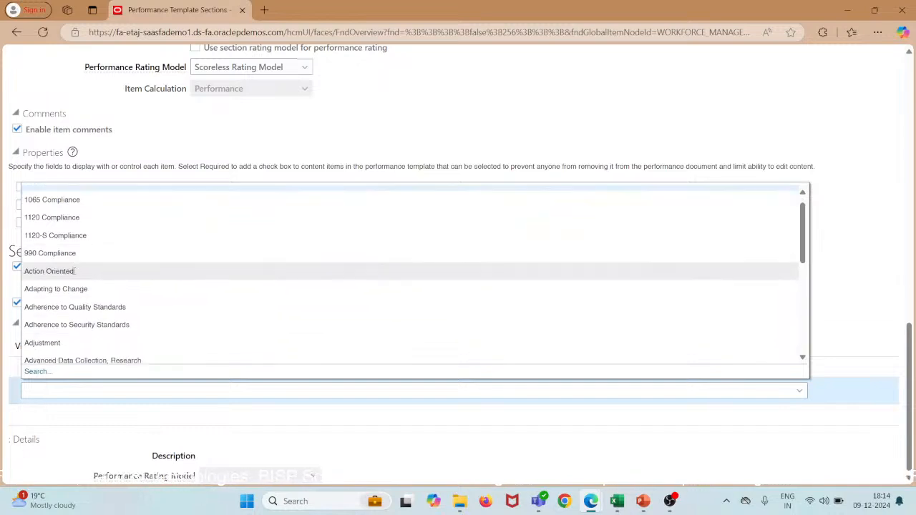
{"action": "scroll", "coordinate": [74, 274], "scroll_direction": "down", "scroll_amount": 4}
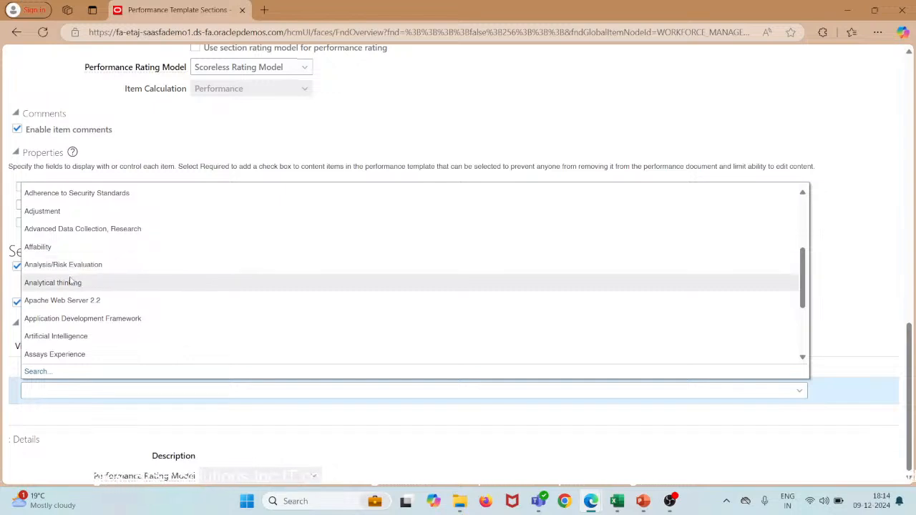
{"action": "scroll", "coordinate": [70, 282], "scroll_direction": "down", "scroll_amount": 2}
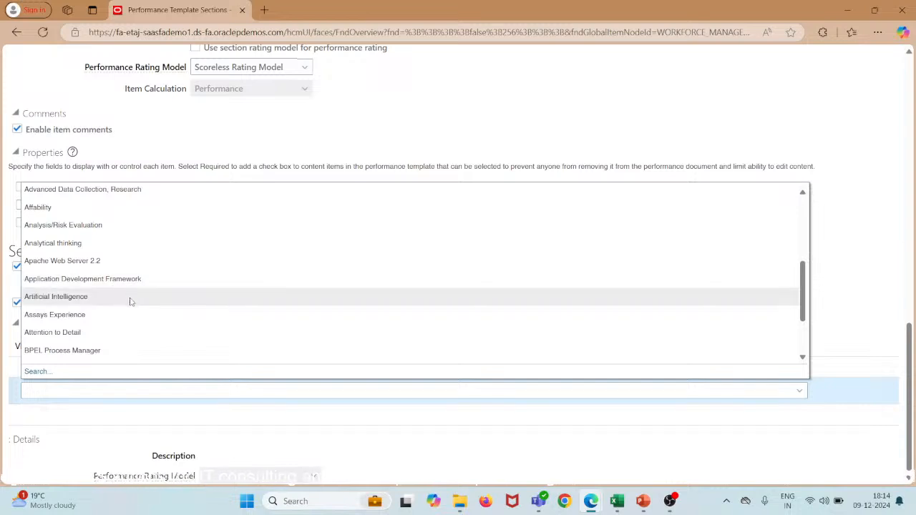
{"action": "scroll", "coordinate": [131, 301], "scroll_direction": "down", "scroll_amount": 1}
{"action": "scroll", "coordinate": [131, 301], "scroll_direction": "down", "scroll_amount": 2}
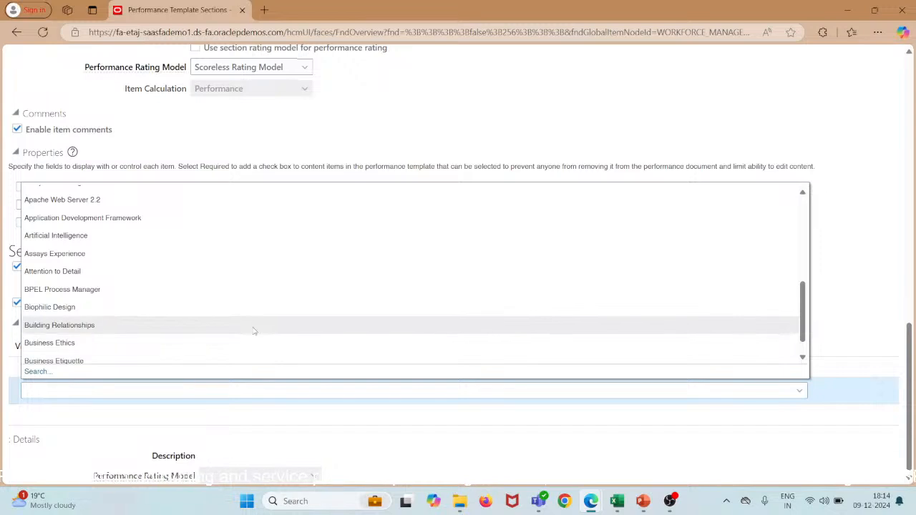
{"action": "scroll", "coordinate": [253, 331], "scroll_direction": "down", "scroll_amount": 1}
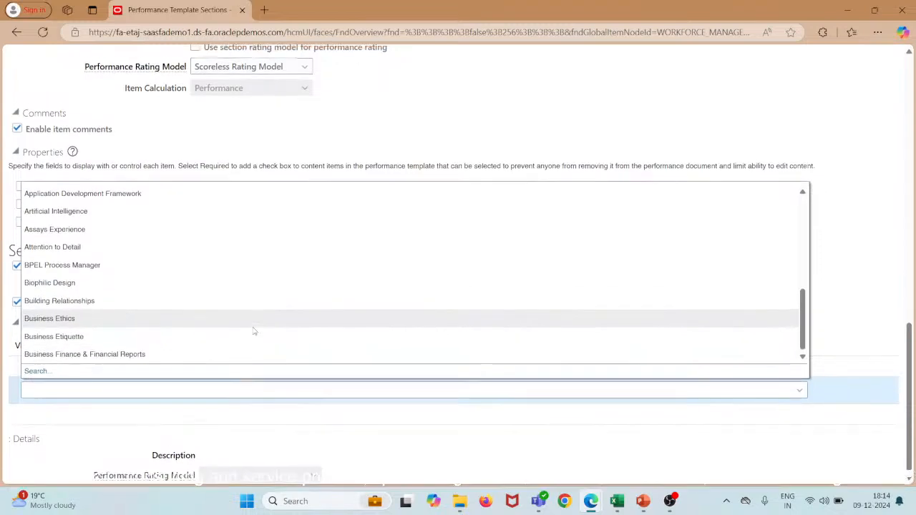
{"action": "left_click", "coordinate": [62, 372]}
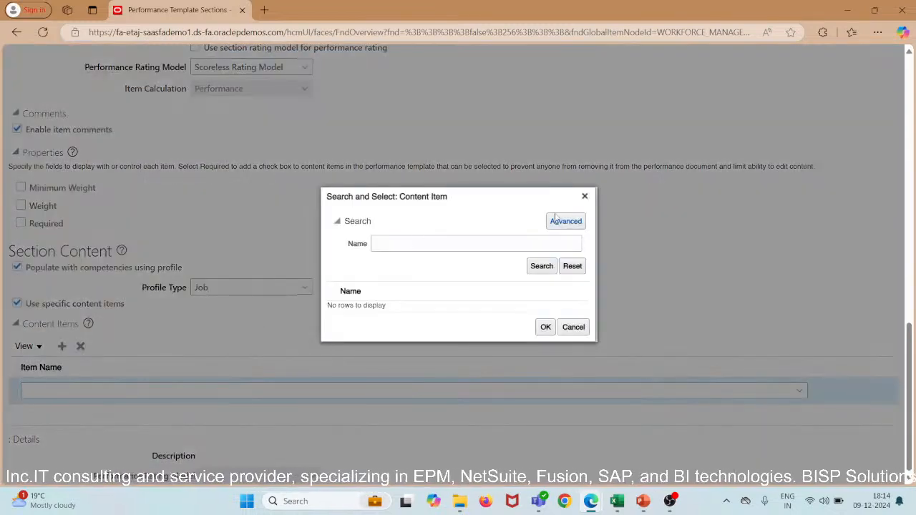
{"action": "left_click", "coordinate": [585, 196]}
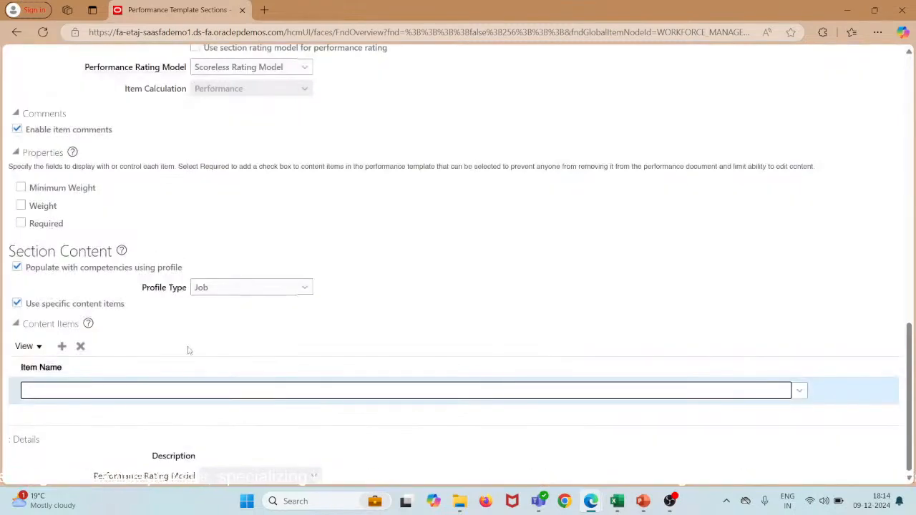
{"action": "left_click", "coordinate": [81, 349]}
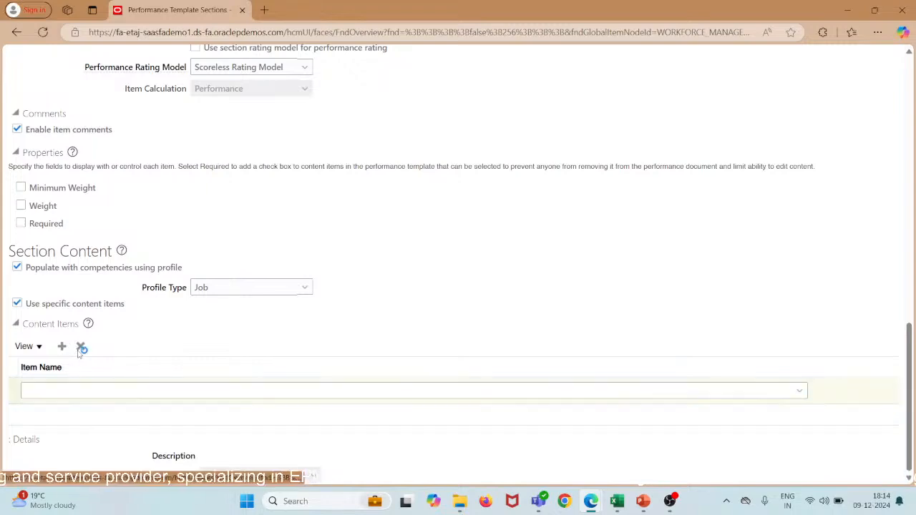
{"action": "scroll", "coordinate": [242, 324], "scroll_direction": "up", "scroll_amount": 5}
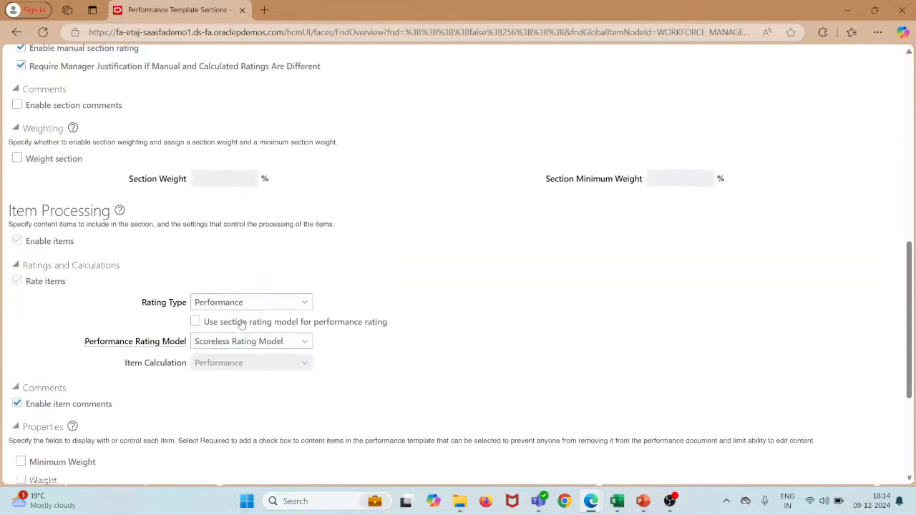
- Make the section type Performance Goals and keep Default as the evaluation type
{"action": "scroll", "coordinate": [242, 323], "scroll_direction": "up", "scroll_amount": 5}
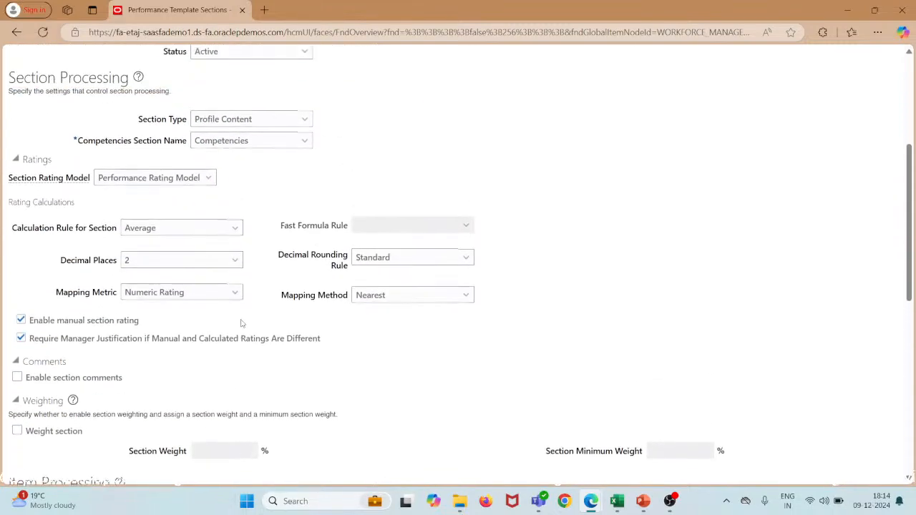
{"action": "left_click", "coordinate": [291, 186]}
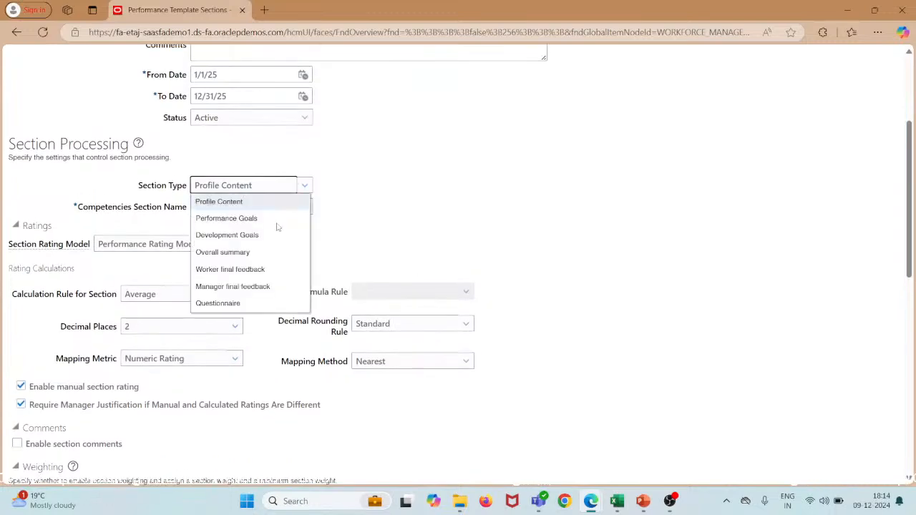
{"action": "left_click", "coordinate": [272, 219]}
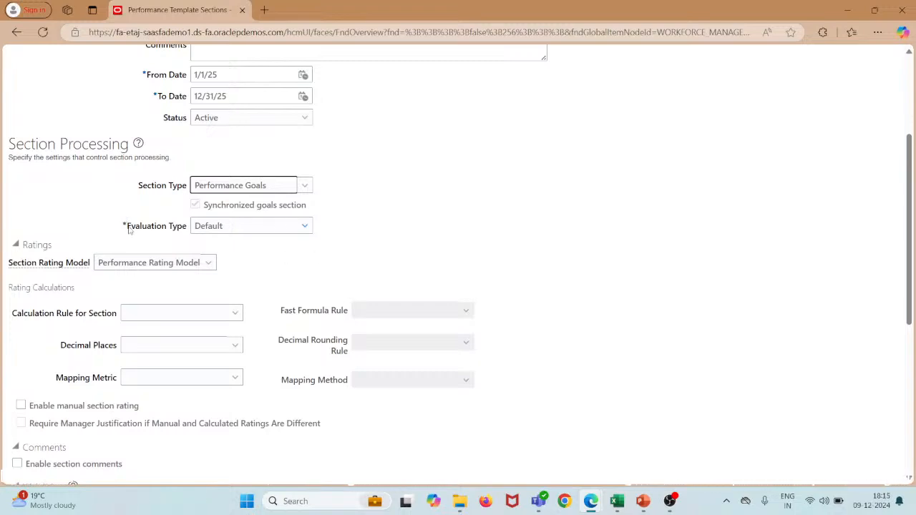
{"action": "left_click", "coordinate": [244, 228]}
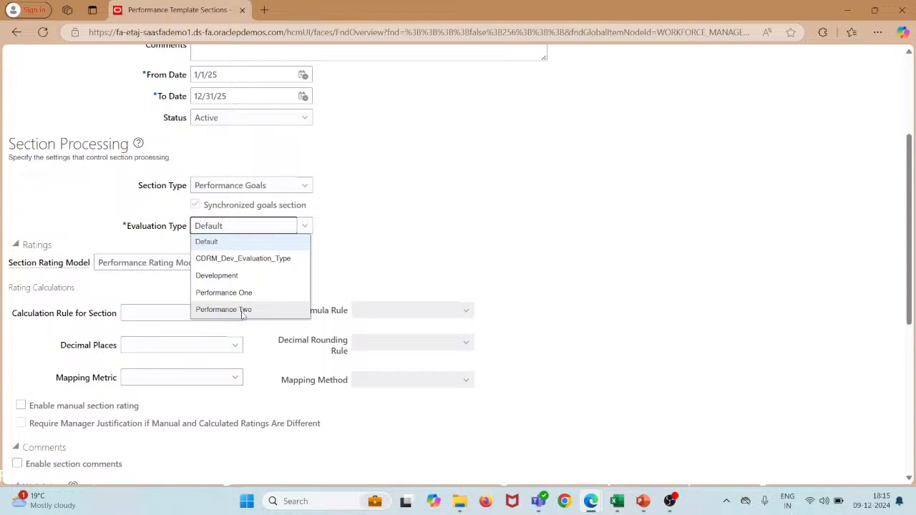
{"action": "left_click", "coordinate": [241, 243]}
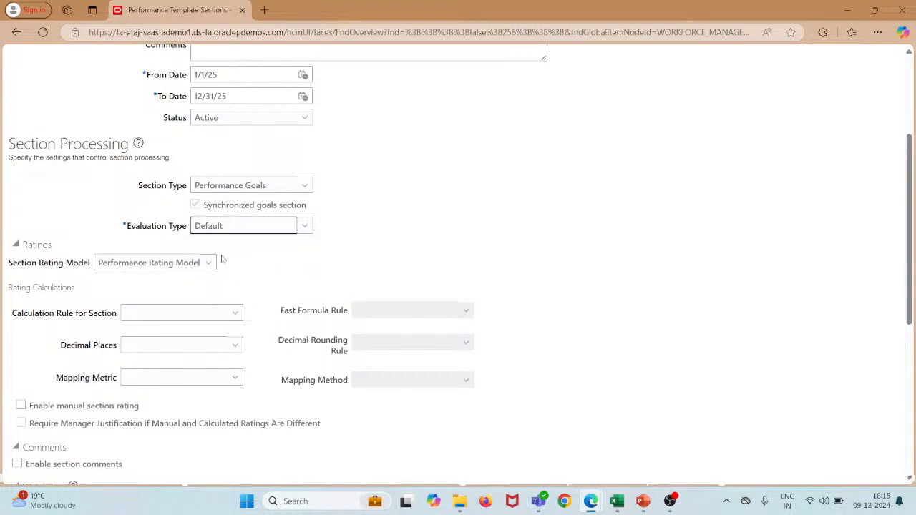
- Set the section calculation rule to Average
{"action": "left_click", "coordinate": [222, 304]}
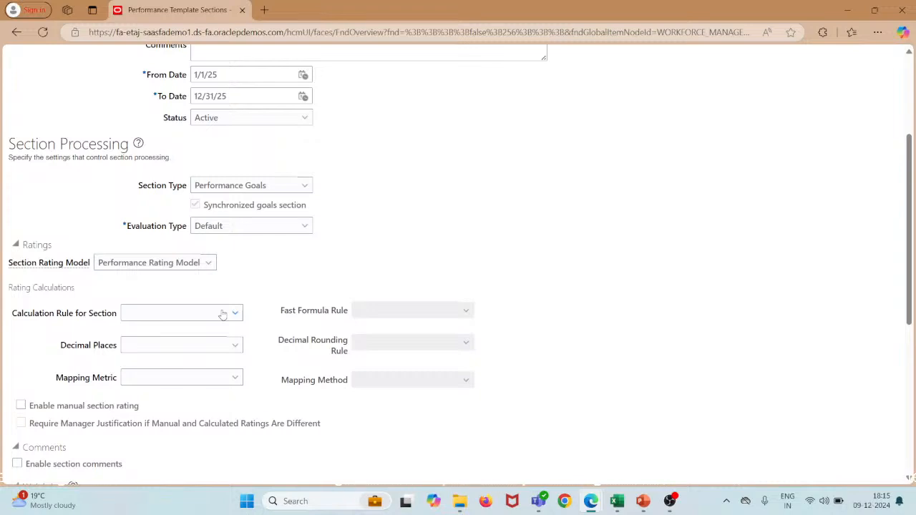
{"action": "left_click", "coordinate": [223, 315]}
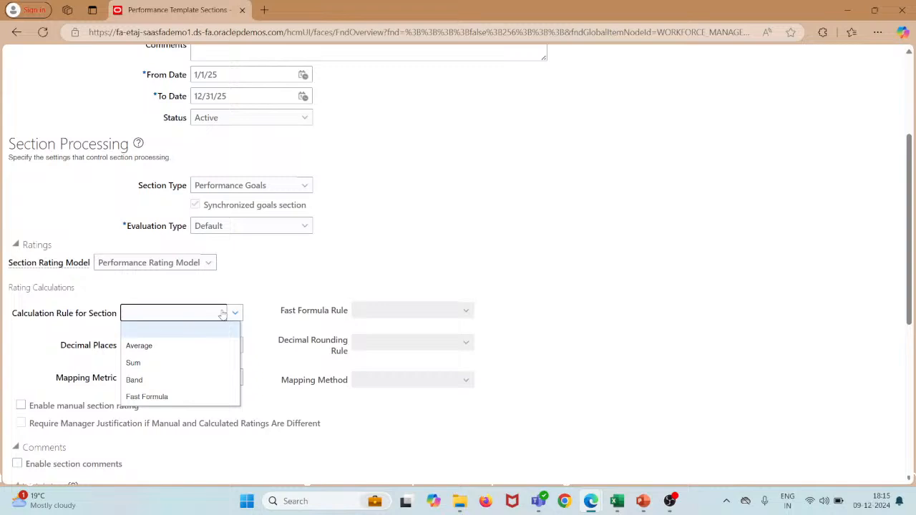
{"action": "left_click", "coordinate": [203, 344]}
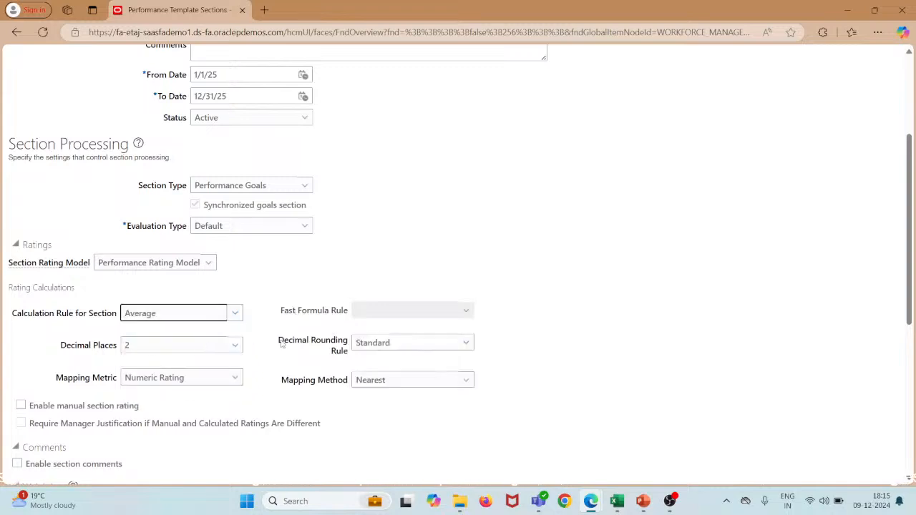
{"action": "scroll", "coordinate": [282, 345], "scroll_direction": "down", "scroll_amount": 1}
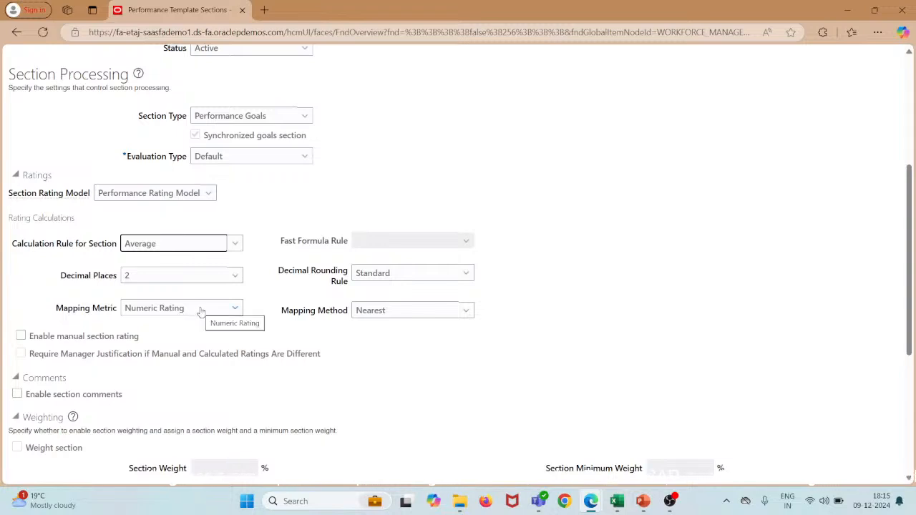
- Check Enable manual section rating, Require Manager Justification and Weight section, then enter a 100 section weight
{"action": "left_click", "coordinate": [21, 337]}
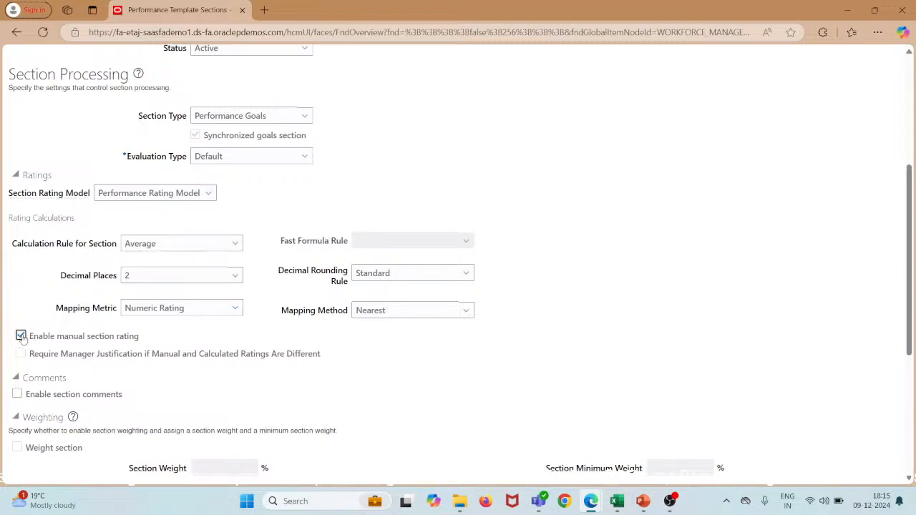
{"action": "scroll", "coordinate": [101, 344], "scroll_direction": "down", "scroll_amount": 1}
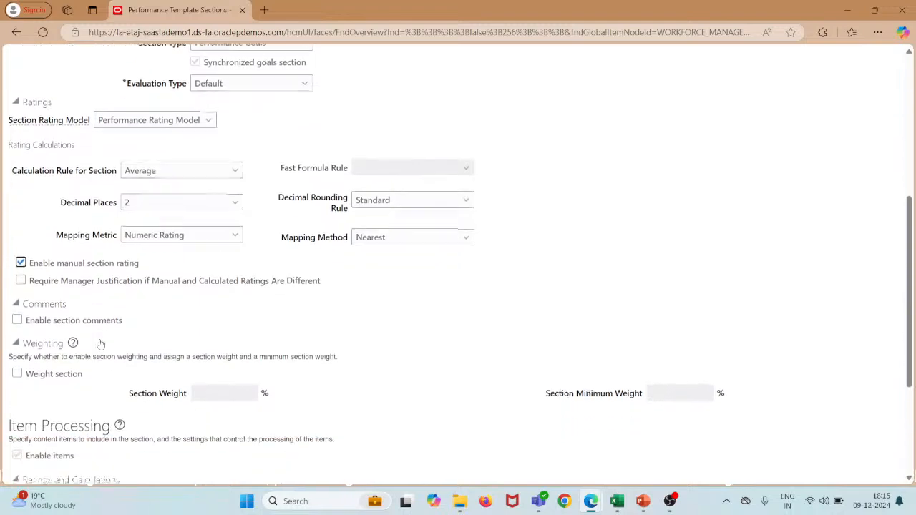
{"action": "left_click", "coordinate": [21, 280]}
{"action": "scroll", "coordinate": [121, 298], "scroll_direction": "down", "scroll_amount": 1}
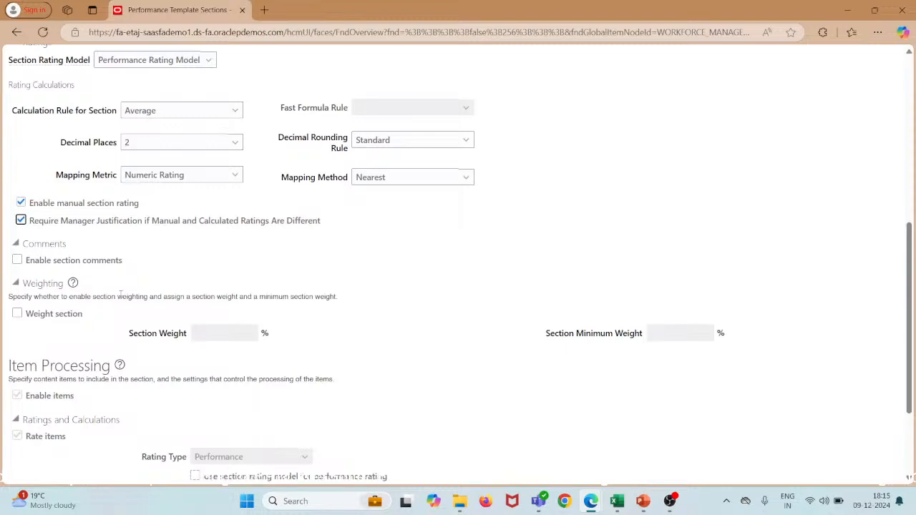
{"action": "scroll", "coordinate": [121, 297], "scroll_direction": "down", "scroll_amount": 1}
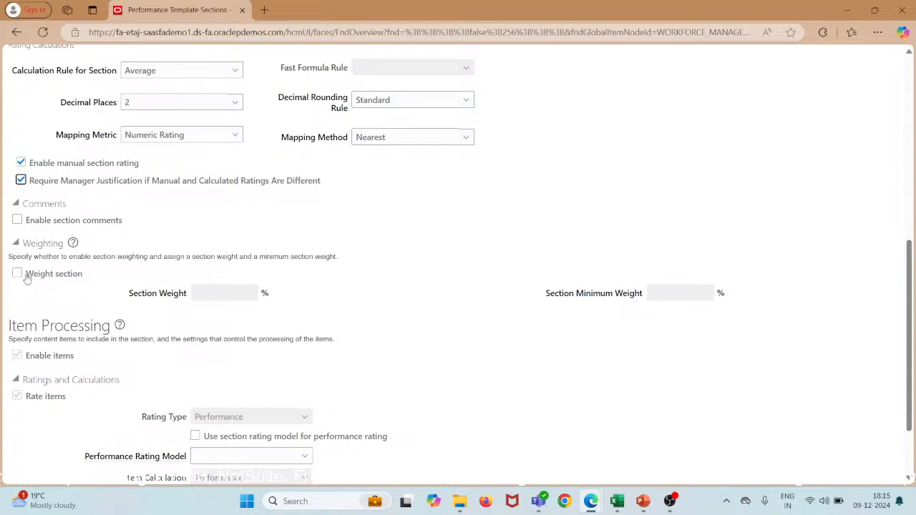
{"action": "left_click", "coordinate": [18, 275]}
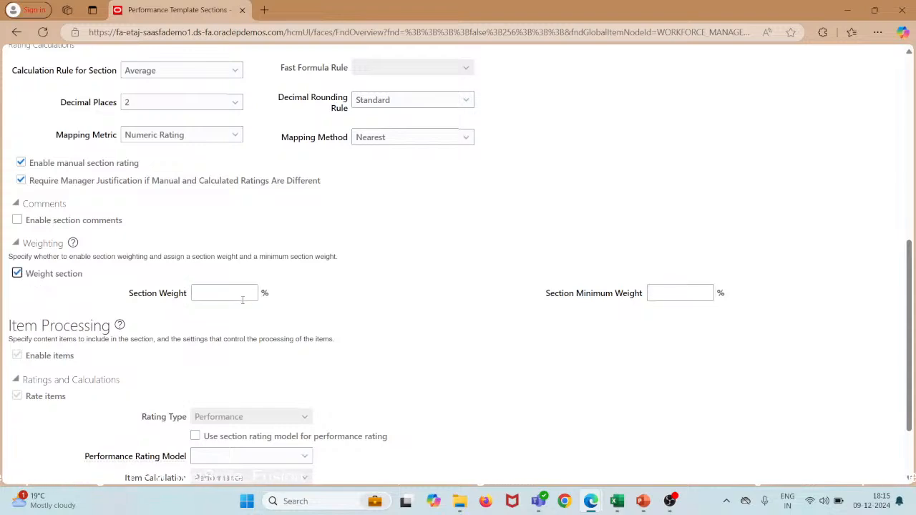
{"action": "left_click", "coordinate": [243, 299]}
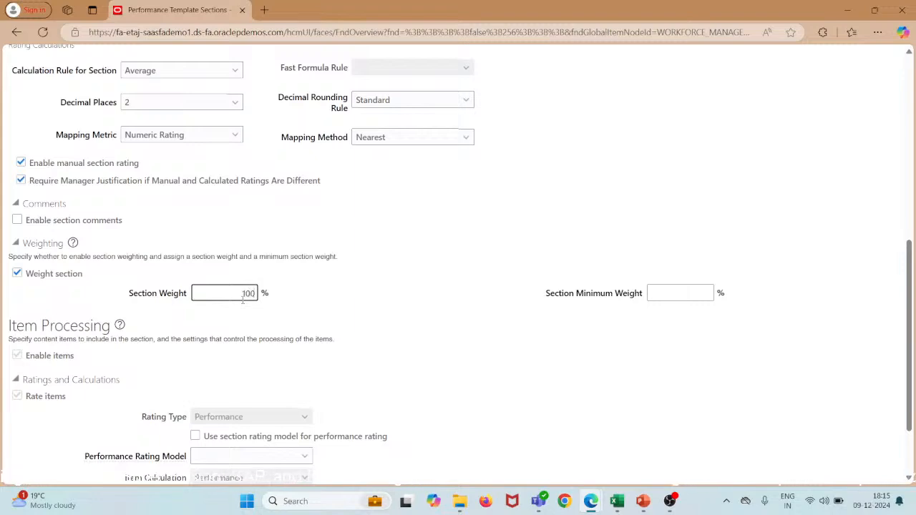
{"action": "key", "text": "Tab"}
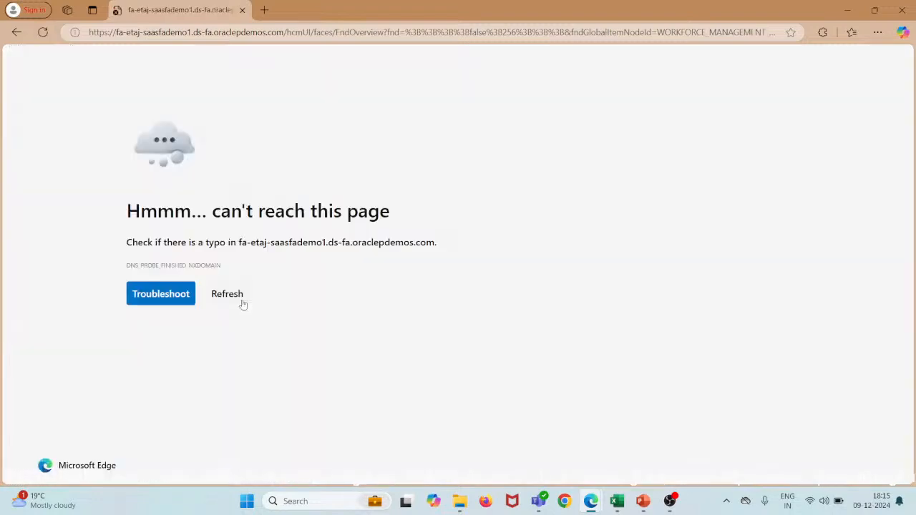
- Refresh the failed page, then enter Section Weight 100 and Section Minimum Weight 40
{"action": "left_click", "coordinate": [243, 305]}
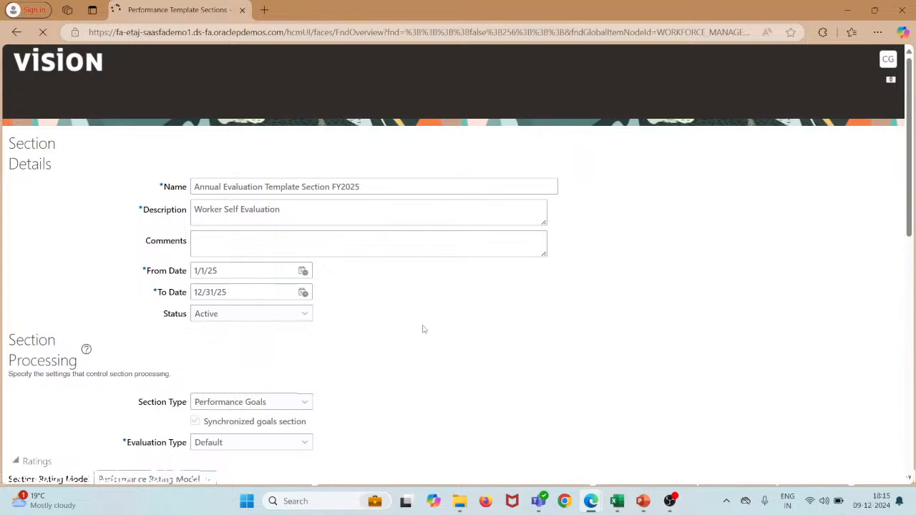
{"action": "scroll", "coordinate": [419, 335], "scroll_direction": "down", "scroll_amount": 5}
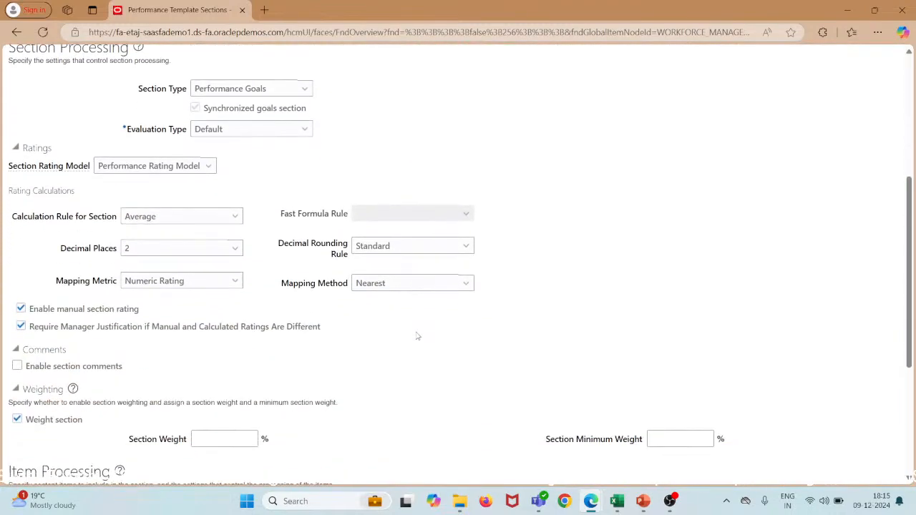
{"action": "scroll", "coordinate": [417, 336], "scroll_direction": "down", "scroll_amount": 1}
{"action": "left_click", "coordinate": [224, 390]}
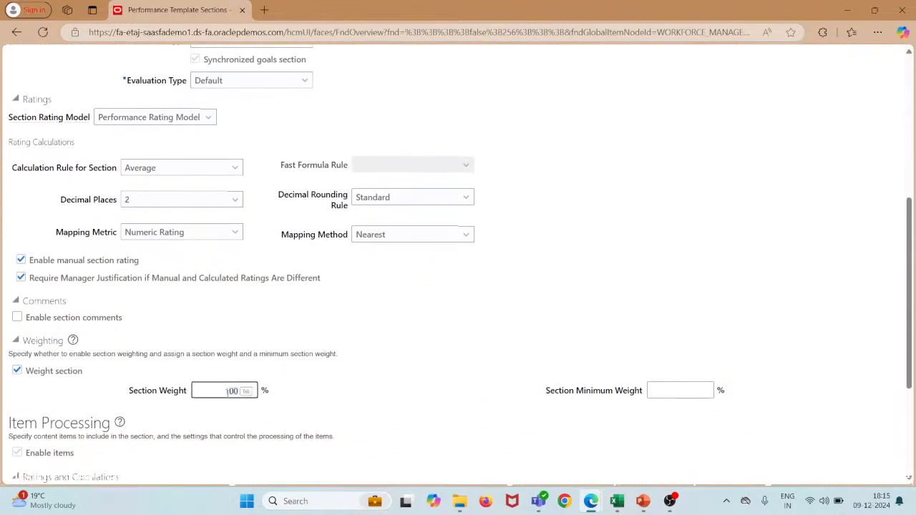
{"action": "type", "text": "100"}
{"action": "key", "text": "Tab"}
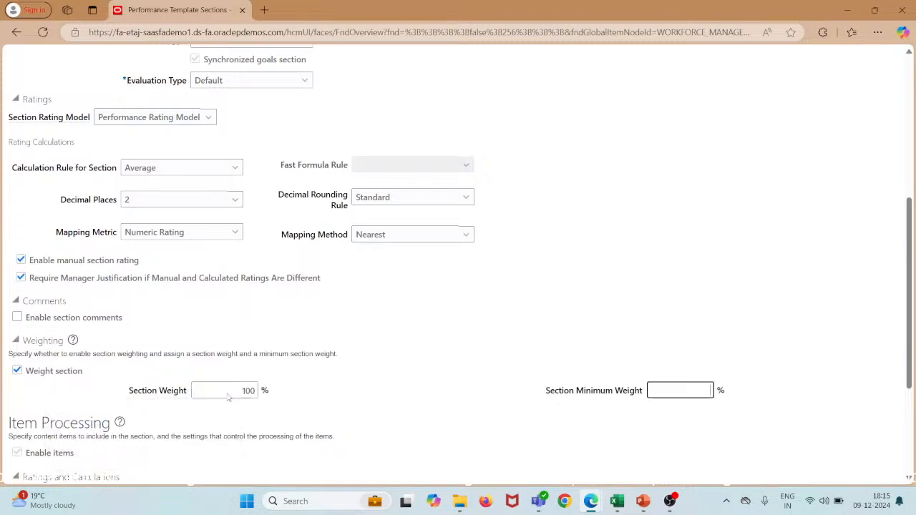
{"action": "type", "text": "40"}
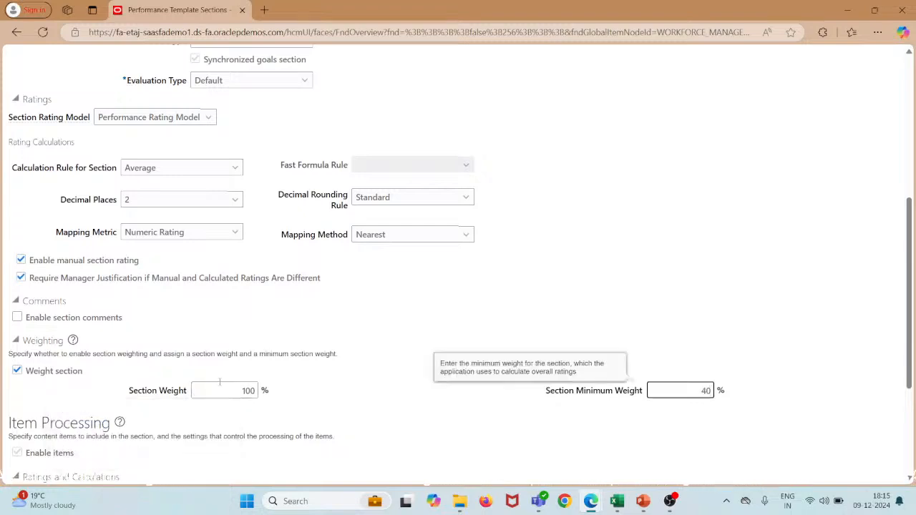
{"action": "scroll", "coordinate": [351, 355], "scroll_direction": "down", "scroll_amount": 3}
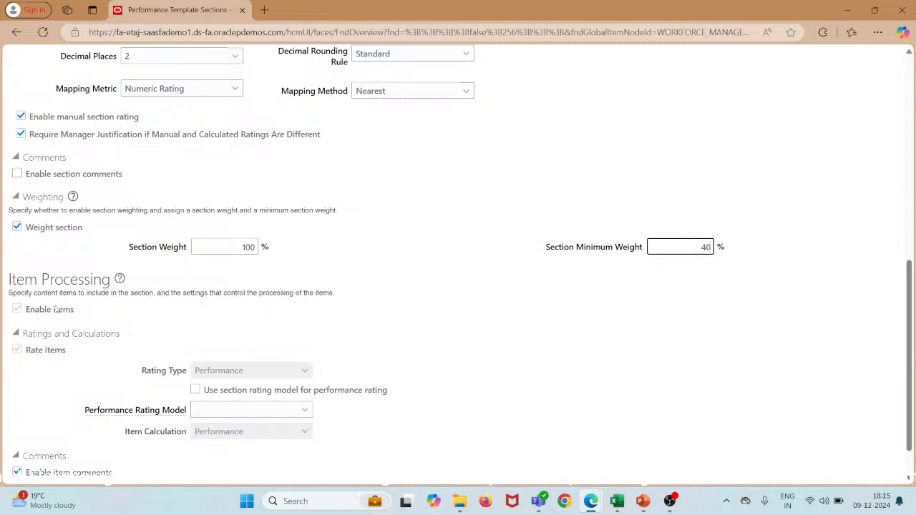
{"action": "left_click", "coordinate": [195, 389]}
{"action": "scroll", "coordinate": [371, 372], "scroll_direction": "down", "scroll_amount": 1}
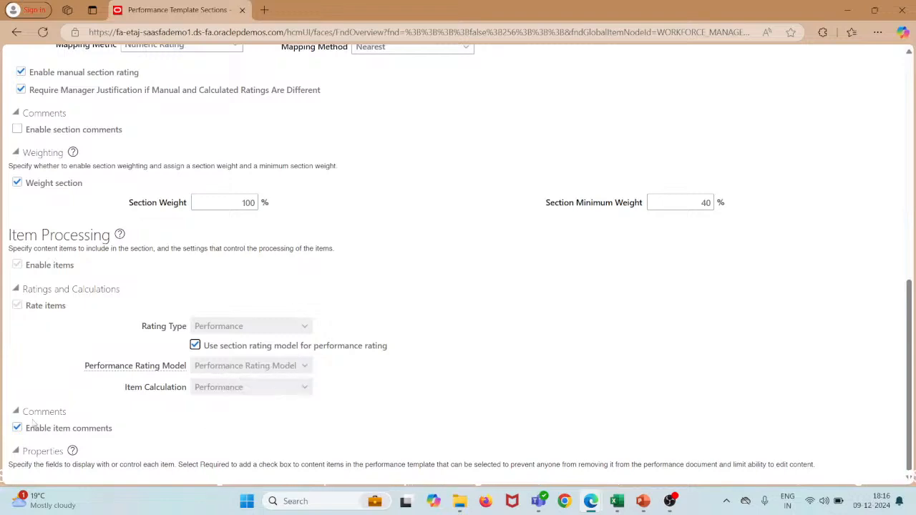
{"action": "scroll", "coordinate": [95, 338], "scroll_direction": "up", "scroll_amount": 1}
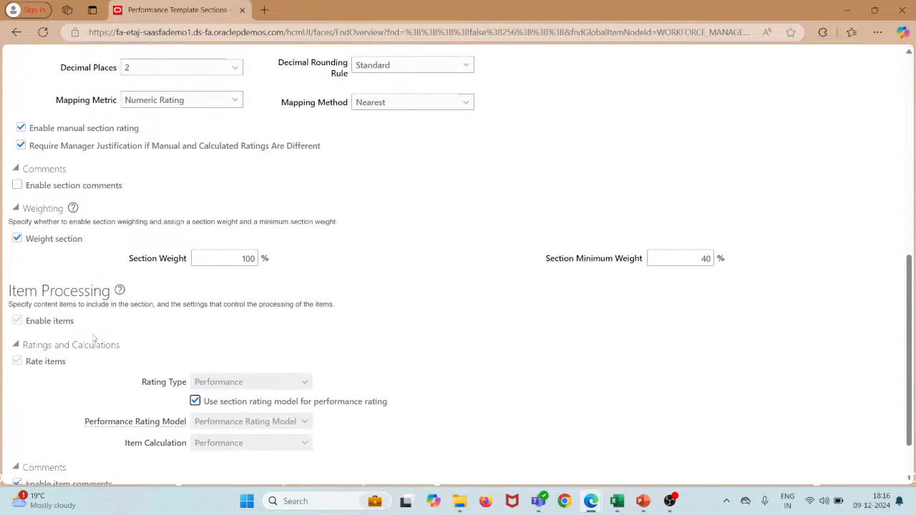
{"action": "scroll", "coordinate": [94, 339], "scroll_direction": "down", "scroll_amount": 1}
{"action": "scroll", "coordinate": [164, 329], "scroll_direction": "up", "scroll_amount": 1}
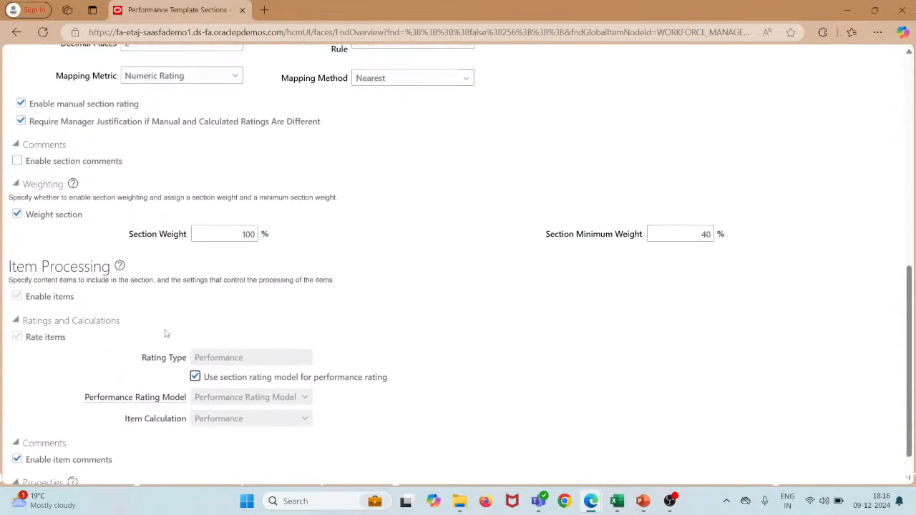
{"action": "scroll", "coordinate": [165, 333], "scroll_direction": "down", "scroll_amount": 1}
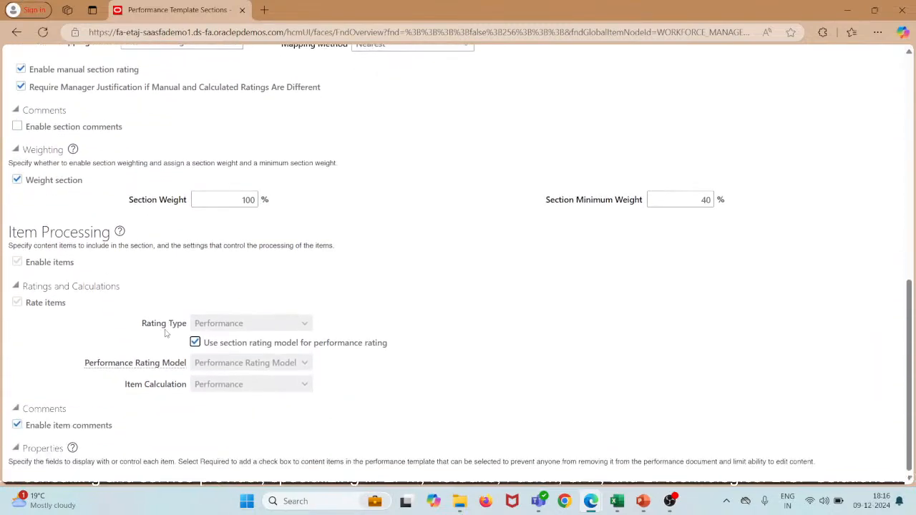
{"action": "scroll", "coordinate": [165, 334], "scroll_direction": "up", "scroll_amount": 7}
{"action": "scroll", "coordinate": [563, 131], "scroll_direction": "down", "scroll_amount": 1}
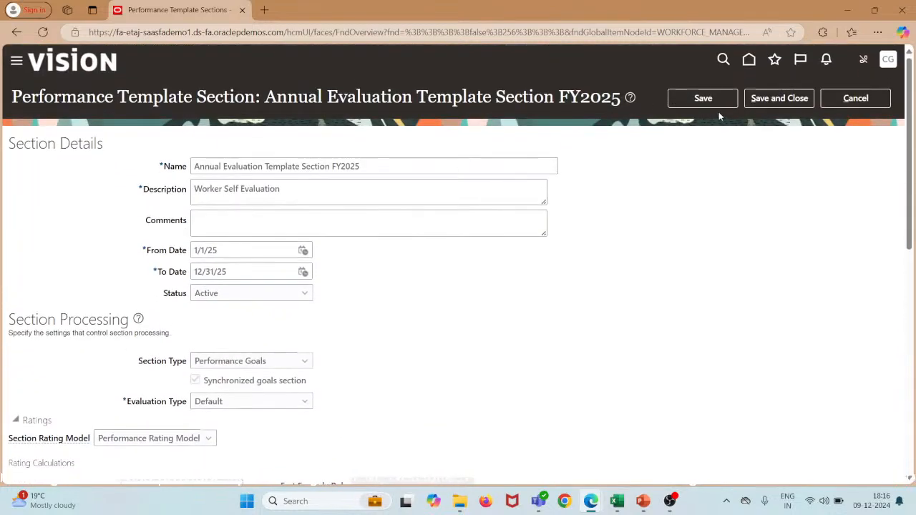
- Save and close the section, acknowledge the saved confirmation, and reopen it from Search Results
{"action": "left_click", "coordinate": [377, 165]}
{"action": "key", "text": "ctrl+a"}
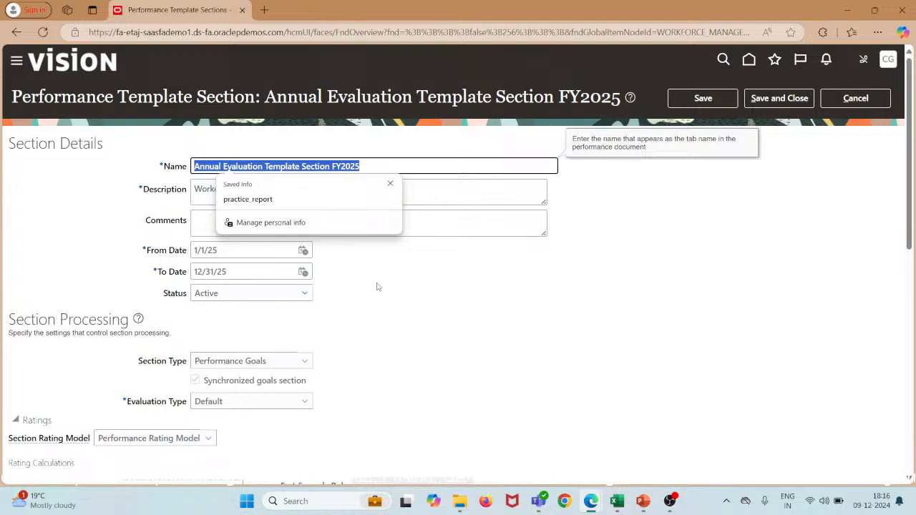
{"action": "left_click", "coordinate": [755, 186]}
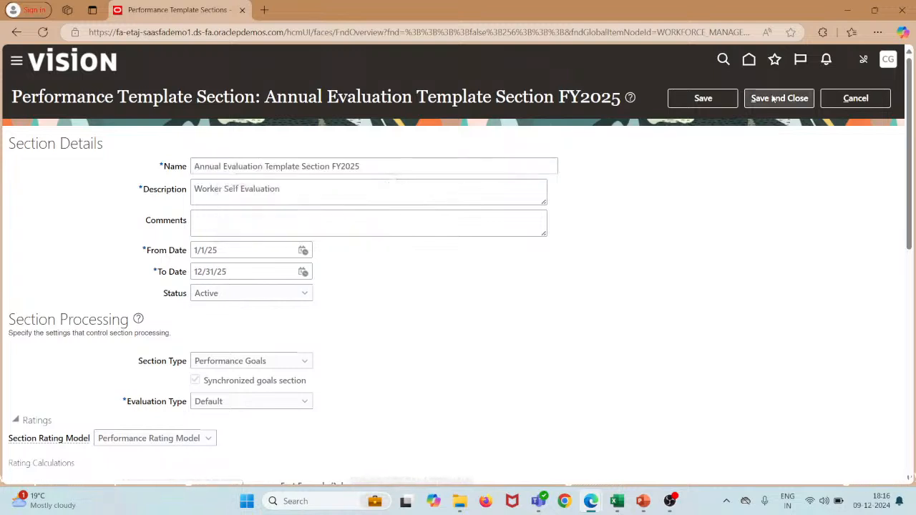
{"action": "left_click", "coordinate": [778, 98]}
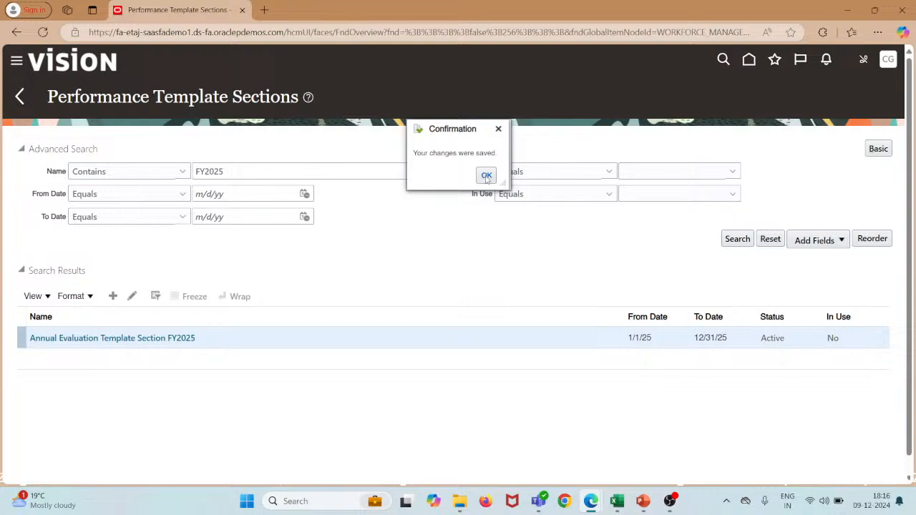
{"action": "left_click", "coordinate": [487, 177]}
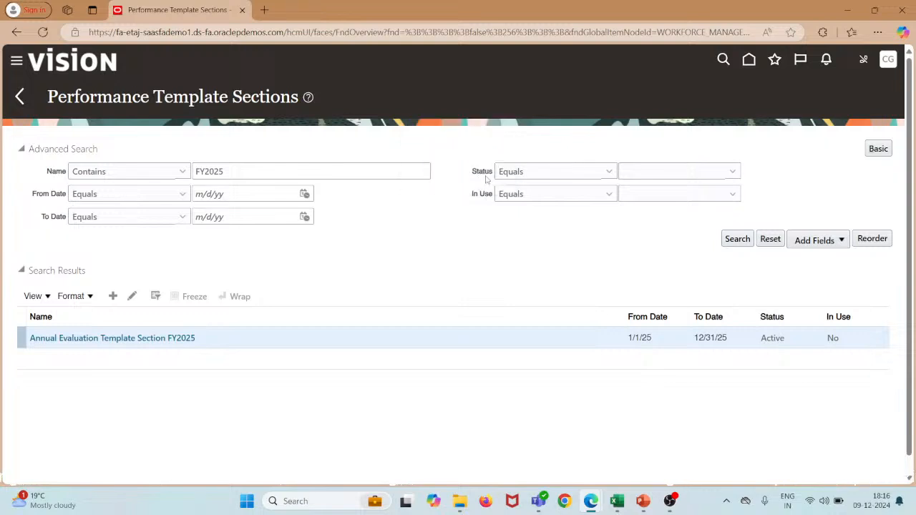
{"action": "left_click", "coordinate": [113, 339]}
{"action": "scroll", "coordinate": [291, 331], "scroll_direction": "down", "scroll_amount": 1}
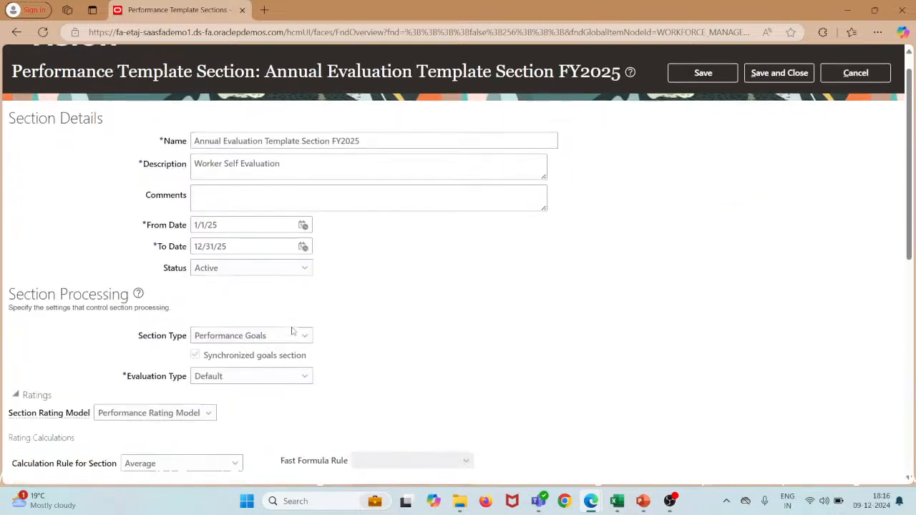
- Open the Section Type dropdown to list the available section types
{"action": "left_click", "coordinate": [290, 320]}
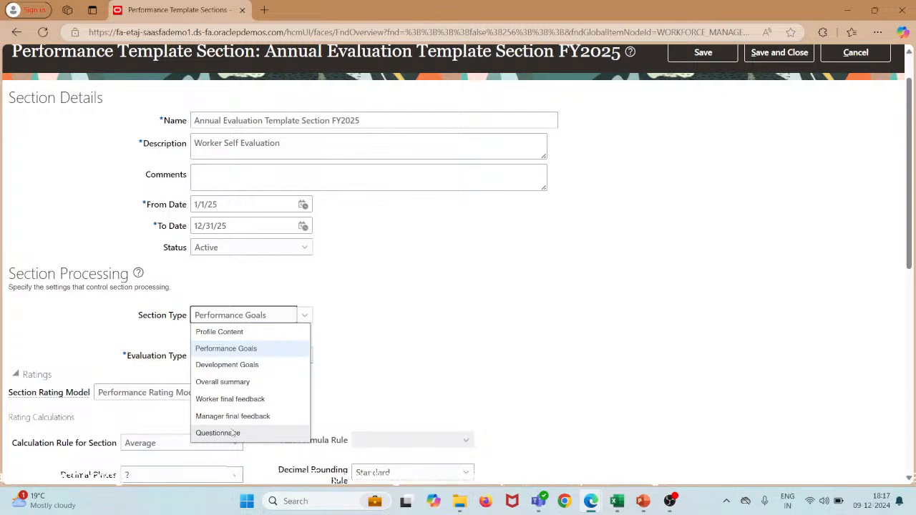
- Try the Questionnaire section type and toggle Weight section on, then off again
{"action": "left_click", "coordinate": [233, 431]}
{"action": "scroll", "coordinate": [451, 400], "scroll_direction": "down", "scroll_amount": 3}
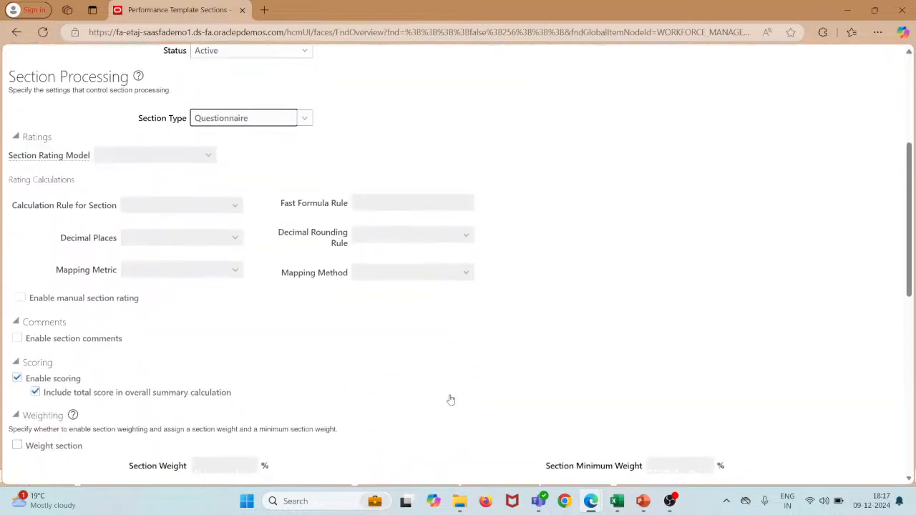
{"action": "scroll", "coordinate": [451, 400], "scroll_direction": "down", "scroll_amount": 7}
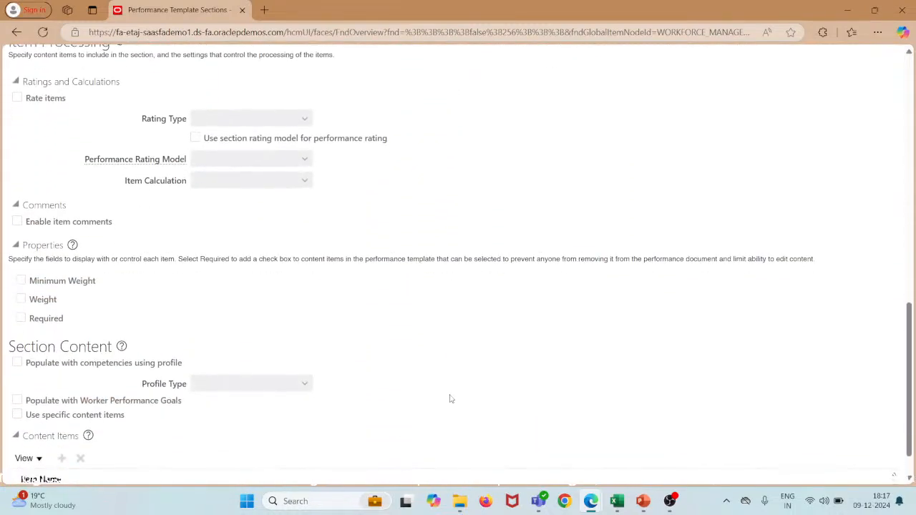
{"action": "scroll", "coordinate": [451, 399], "scroll_direction": "down", "scroll_amount": 1}
{"action": "scroll", "coordinate": [451, 399], "scroll_direction": "up", "scroll_amount": 9}
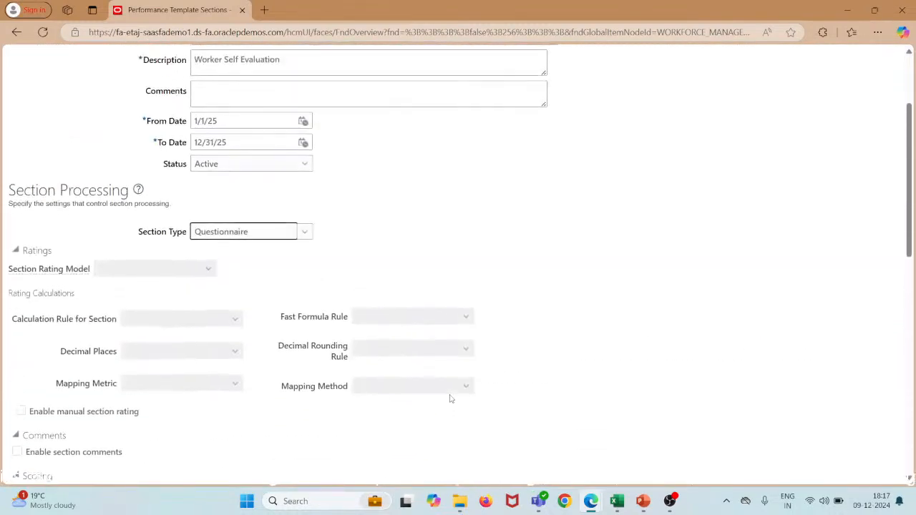
{"action": "scroll", "coordinate": [451, 400], "scroll_direction": "up", "scroll_amount": 1}
{"action": "scroll", "coordinate": [451, 399], "scroll_direction": "down", "scroll_amount": 4}
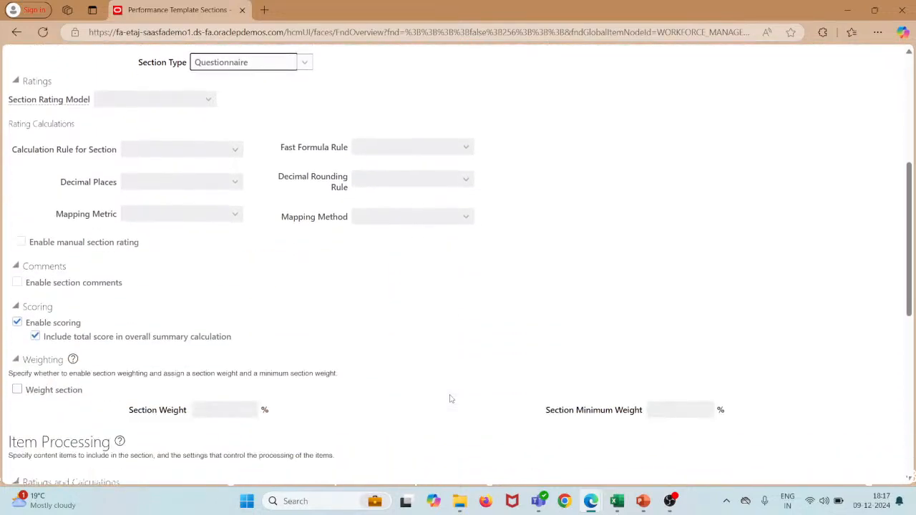
{"action": "left_click", "coordinate": [18, 279]}
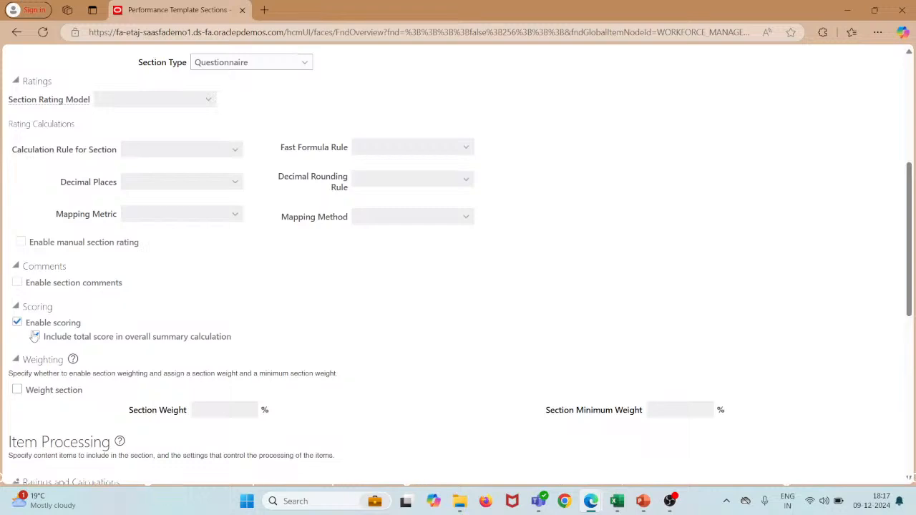
{"action": "scroll", "coordinate": [50, 345], "scroll_direction": "down", "scroll_amount": 1}
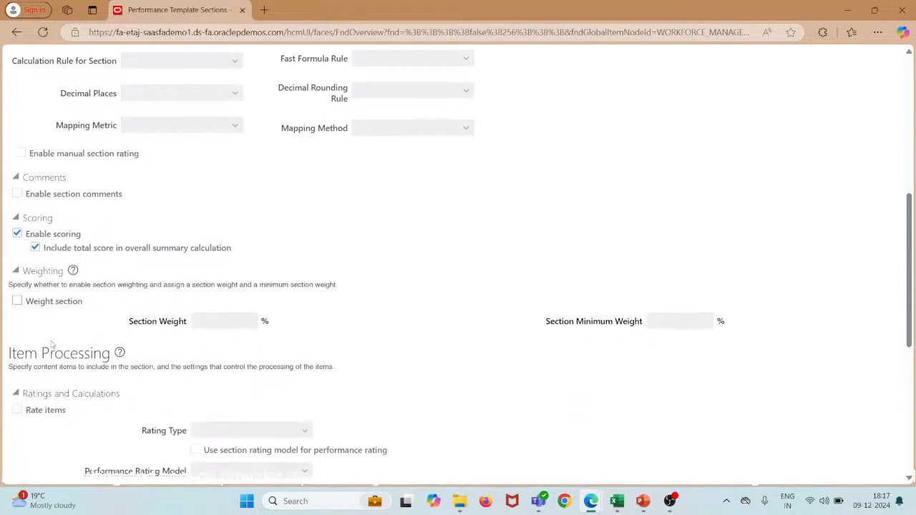
{"action": "left_click", "coordinate": [17, 301]}
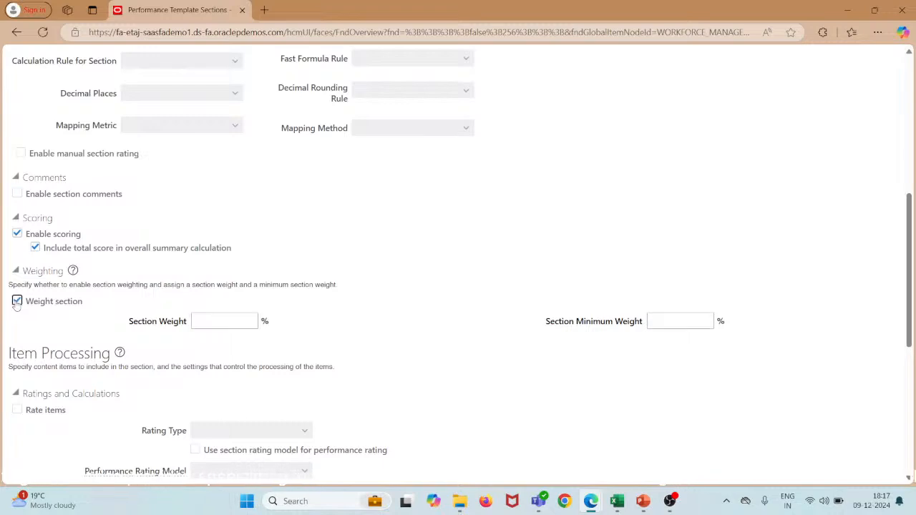
{"action": "left_click", "coordinate": [16, 302]}
- Cancel the unsaved changes and go back to the Performance work area
{"action": "scroll", "coordinate": [102, 377], "scroll_direction": "down", "scroll_amount": 1}
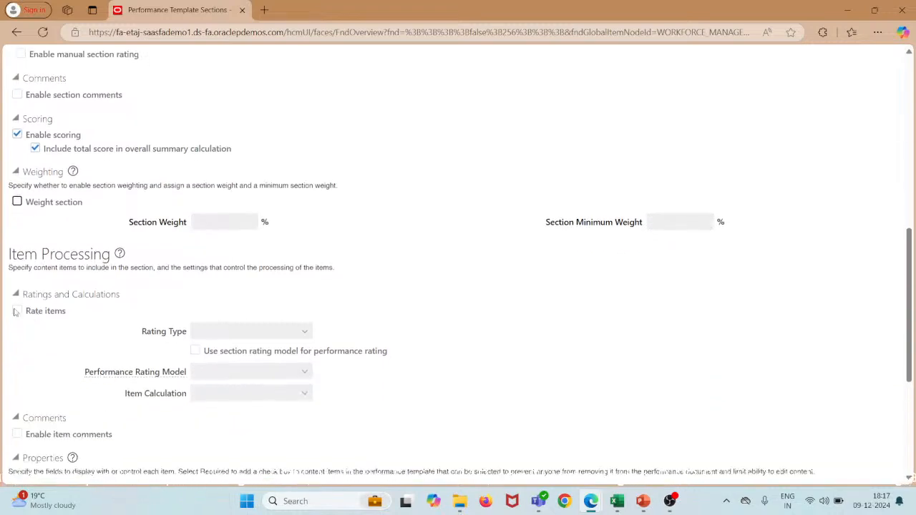
{"action": "scroll", "coordinate": [60, 433], "scroll_direction": "down", "scroll_amount": 1}
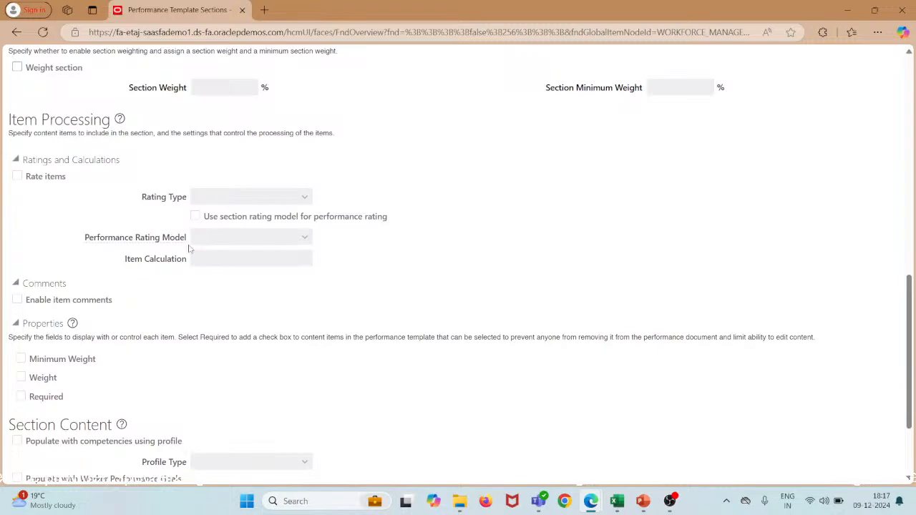
{"action": "scroll", "coordinate": [158, 319], "scroll_direction": "down", "scroll_amount": 1}
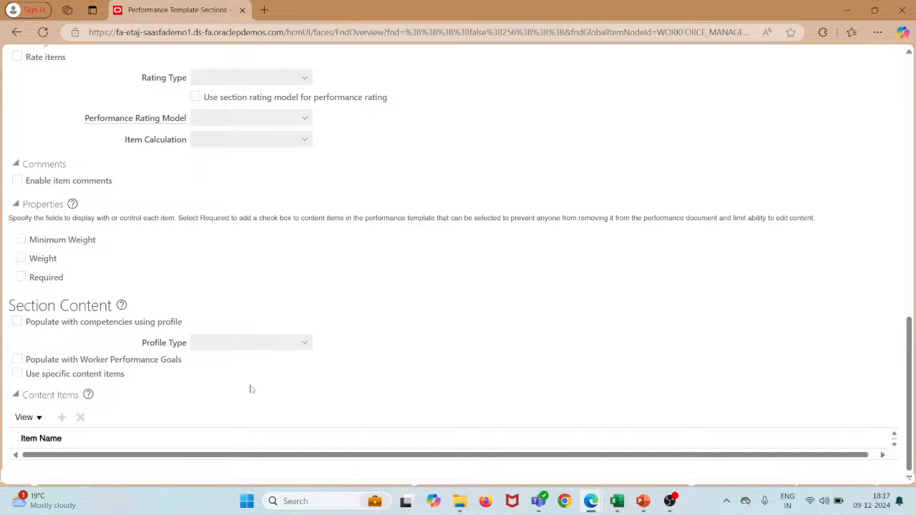
{"action": "scroll", "coordinate": [579, 209], "scroll_direction": "up", "scroll_amount": 5}
{"action": "scroll", "coordinate": [824, 149], "scroll_direction": "up", "scroll_amount": 4}
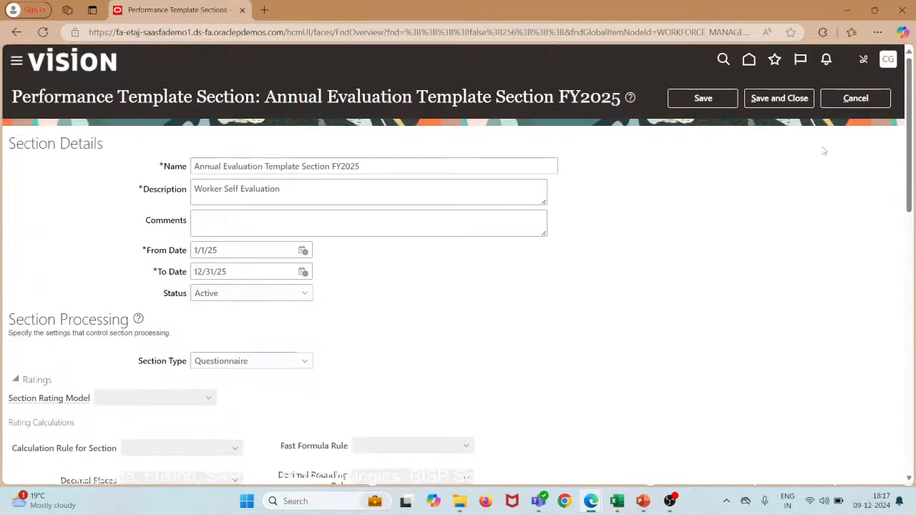
{"action": "left_click", "coordinate": [869, 98]}
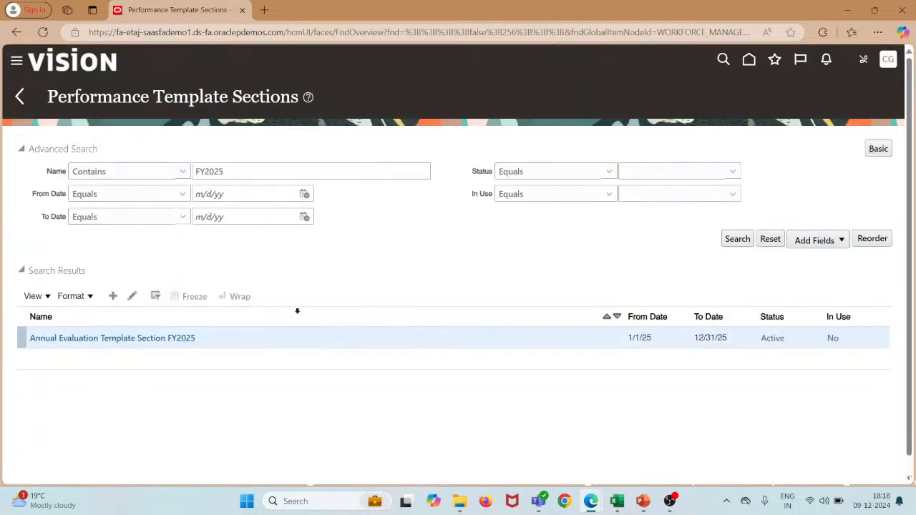
{"action": "left_click", "coordinate": [19, 96]}
- Bring up the PowerPoint slide show and step back to the 'Performance Template' slide
{"action": "mouse_move", "coordinate": [644, 504]}
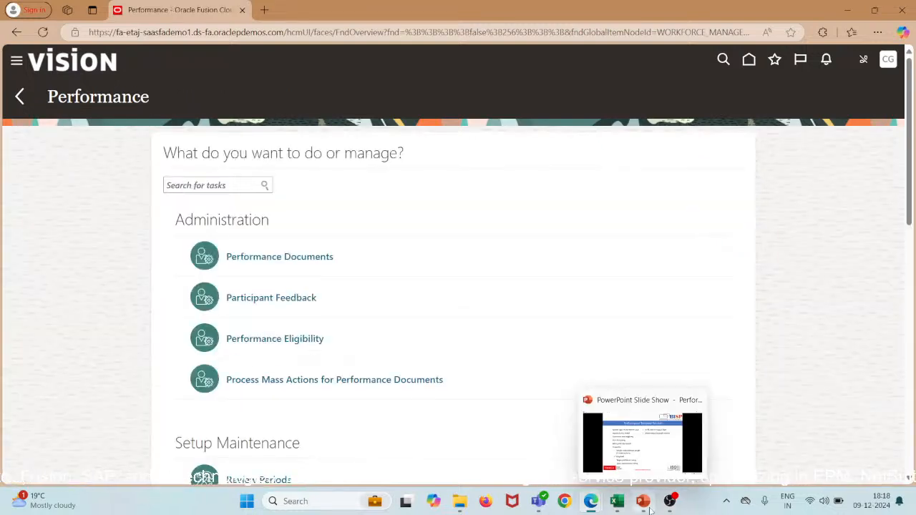
{"action": "left_click", "coordinate": [639, 448]}
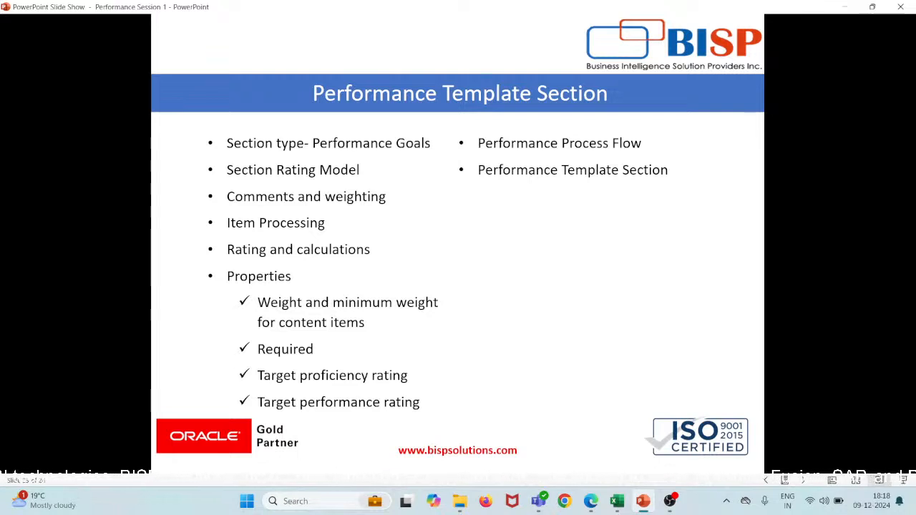
{"action": "key", "text": "Left"}
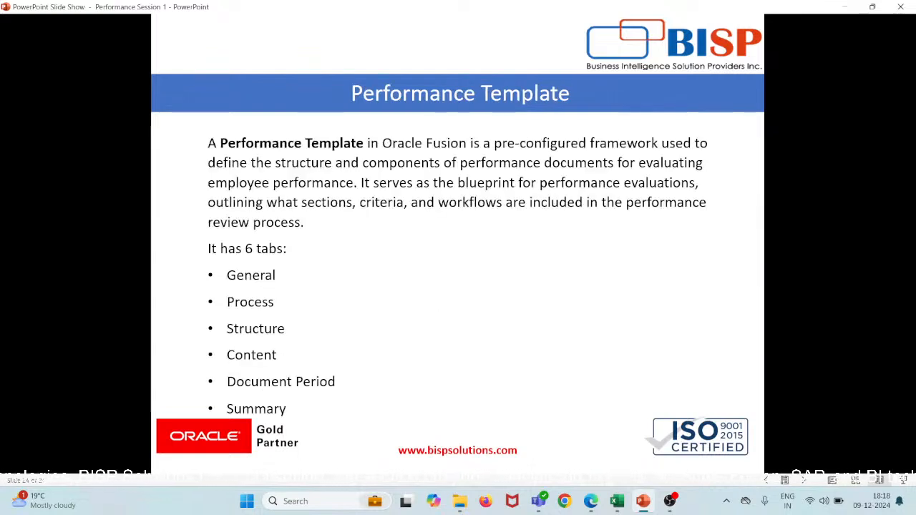
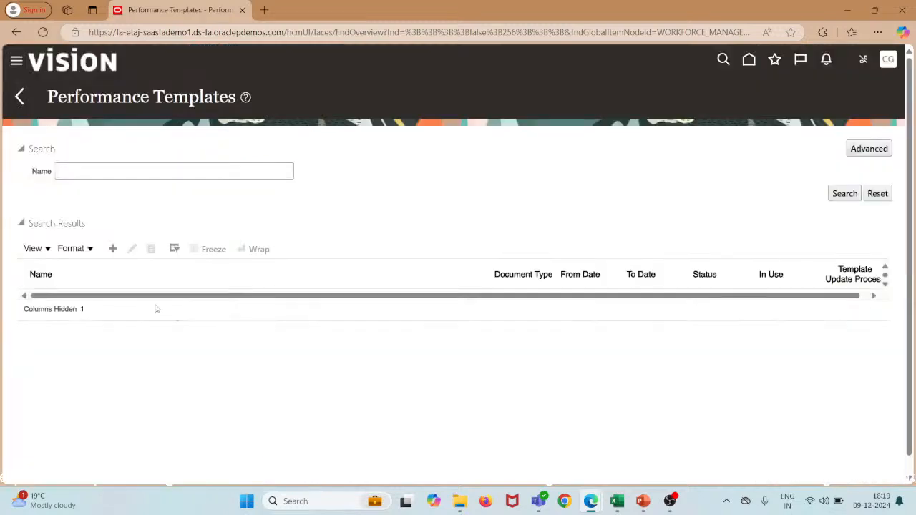
- Start a new template from the Performance Templates search results with the Create icon
{"action": "left_click", "coordinate": [112, 249]}
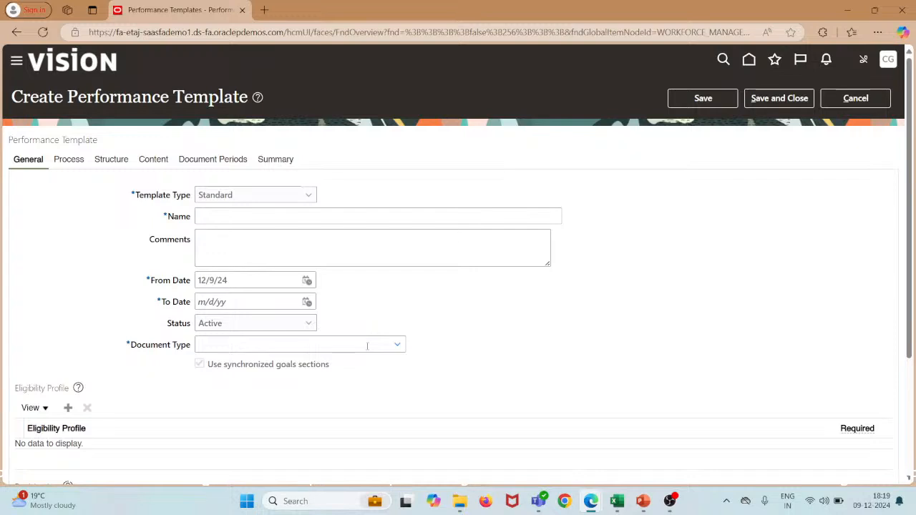
- Enter 'Performance Template FY2025' as the template name using the saved autofill entry
{"action": "left_click", "coordinate": [279, 217]}
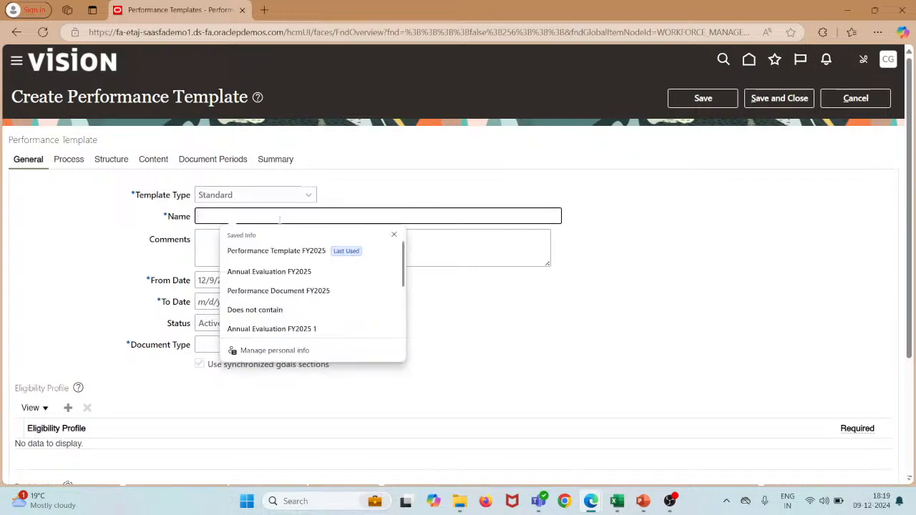
{"action": "left_click", "coordinate": [286, 252]}
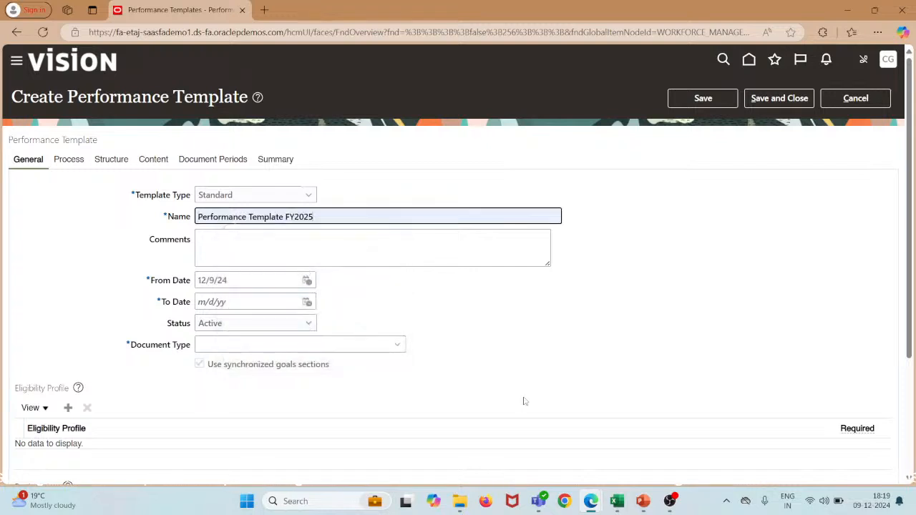
- In Excel, make row 2 taller and enter 'Performance Template' in cell A2
{"action": "mouse_move", "coordinate": [615, 496]}
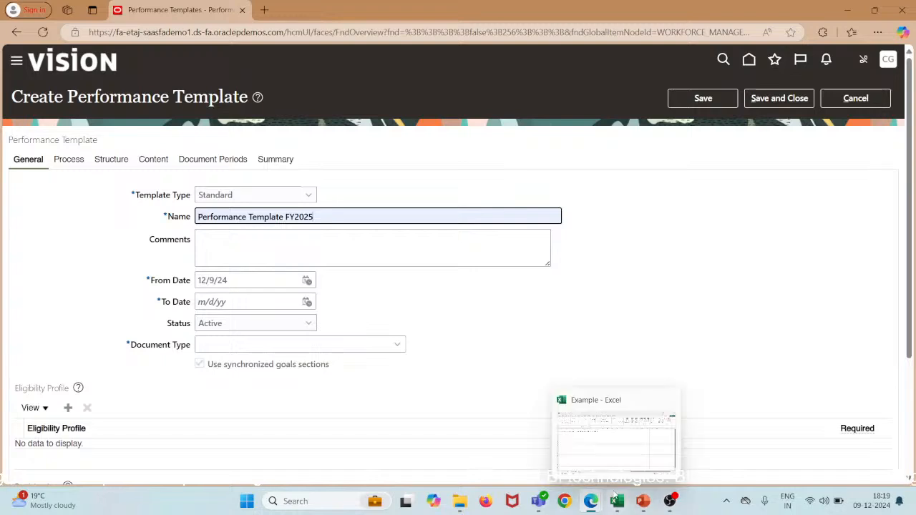
{"action": "left_click", "coordinate": [607, 458]}
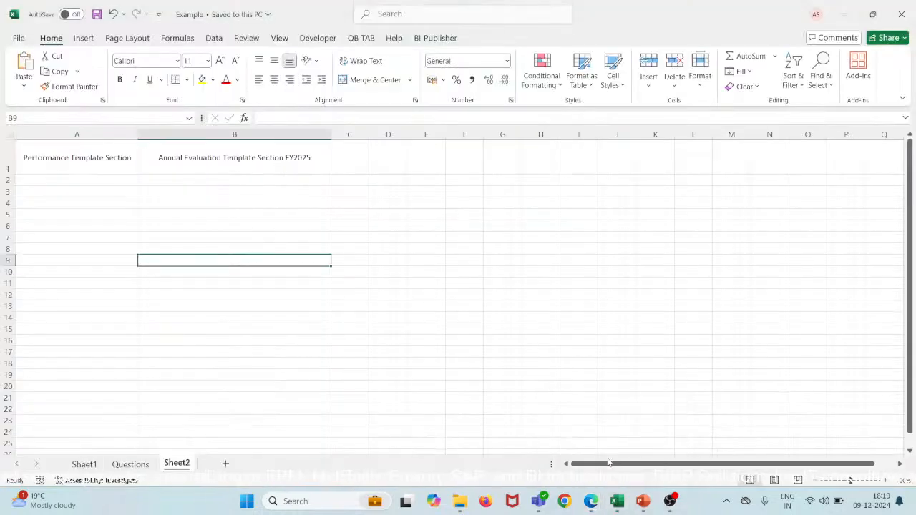
{"action": "left_click_drag", "start_coordinate": [8, 186], "coordinate": [4, 201]}
{"action": "left_click", "coordinate": [93, 181]}
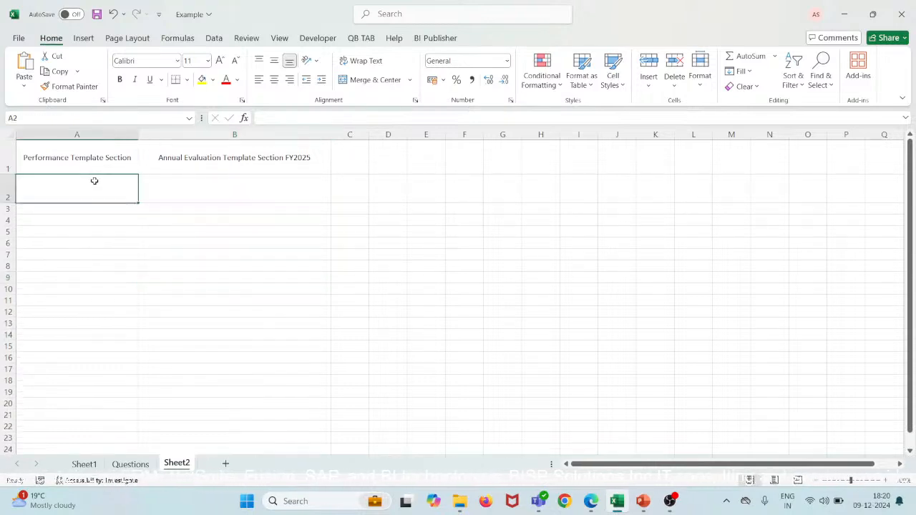
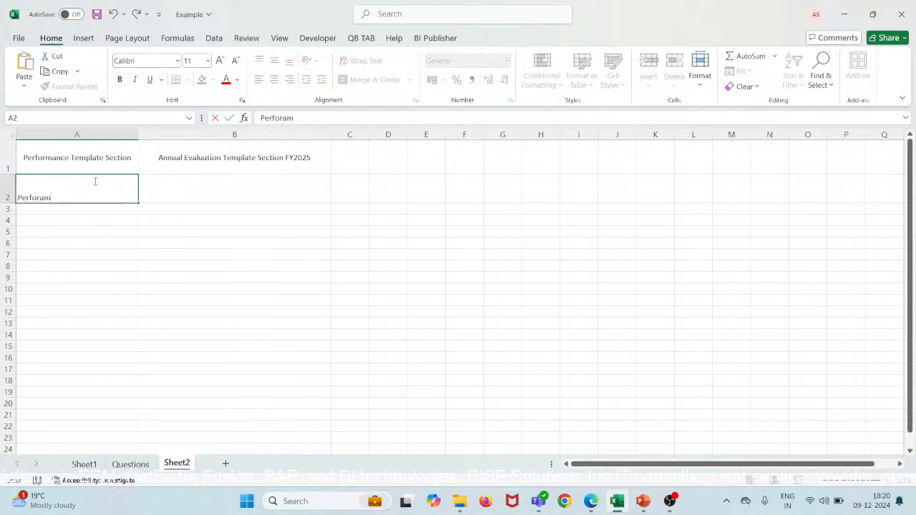
{"action": "key", "text": "BackSpace"}
{"action": "key", "text": "BackSpace"}
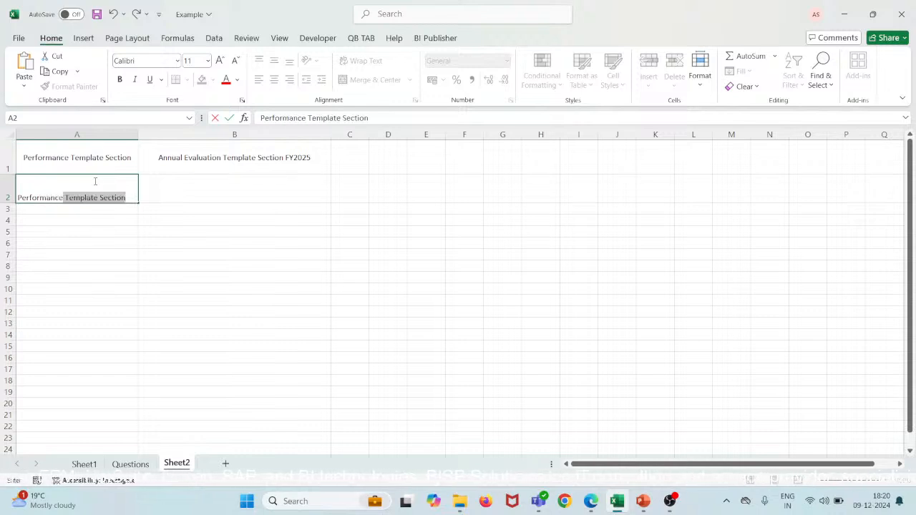
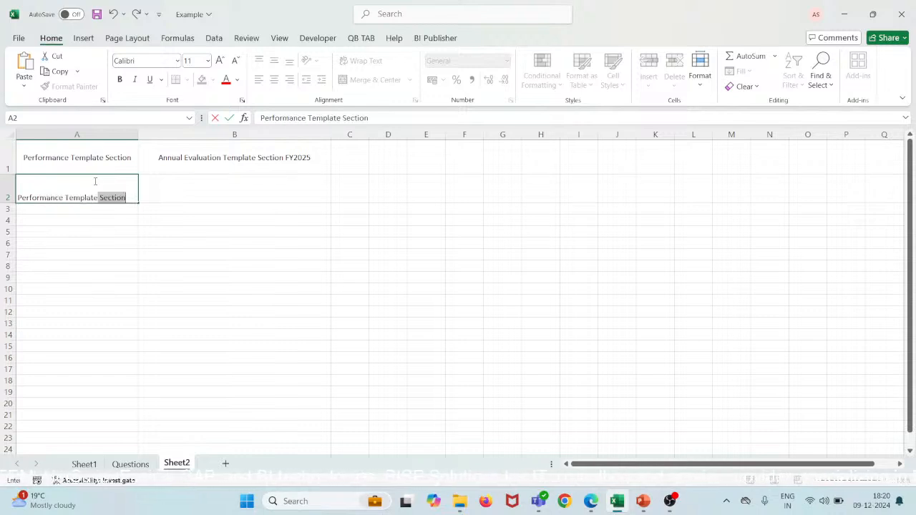
{"action": "key", "text": "BackSpace"}
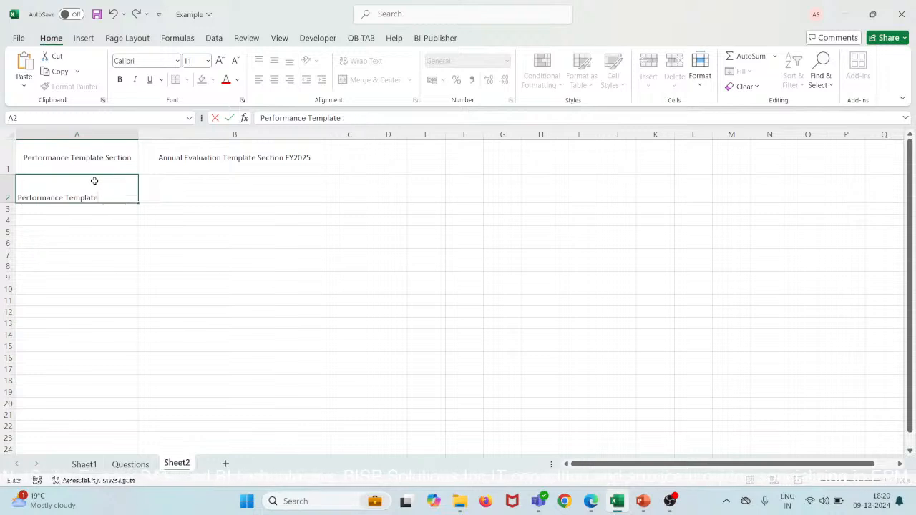
{"action": "key", "text": "Tab"}
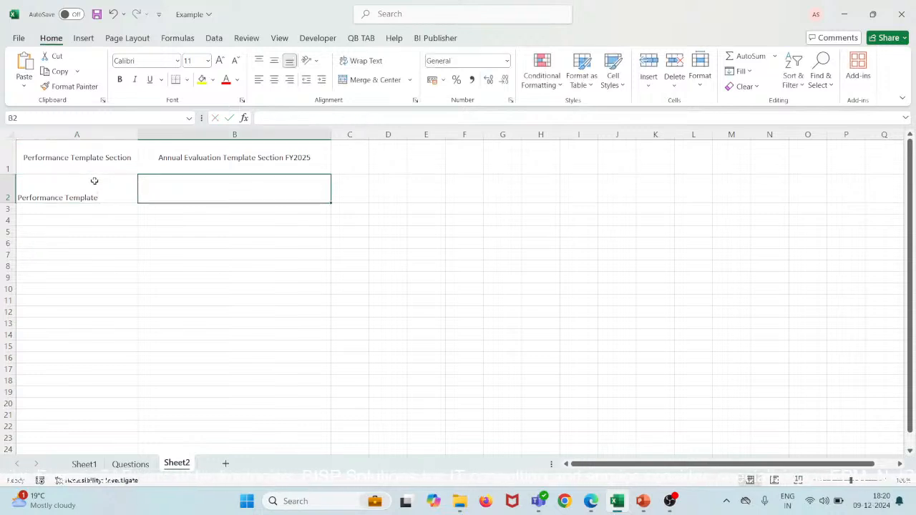
{"action": "key", "text": "Delete"}
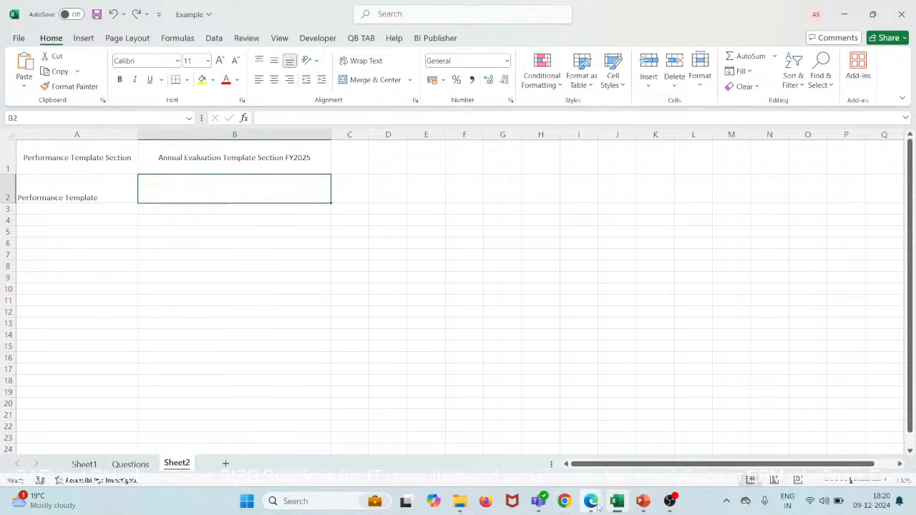
- Copy the template name from the Oracle Name field
{"action": "mouse_move", "coordinate": [590, 501]}
{"action": "left_click", "coordinate": [549, 448]}
{"action": "left_click", "coordinate": [320, 217]}
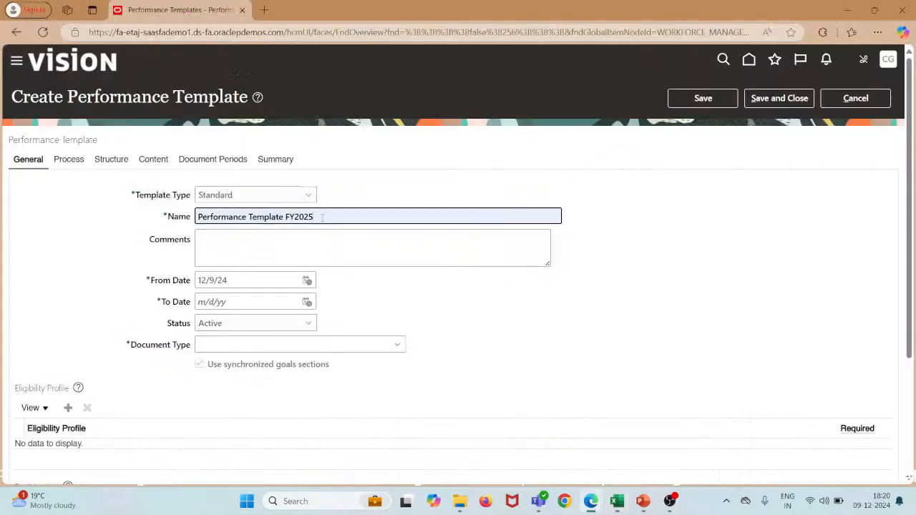
{"action": "key", "text": "ctrl+a"}
{"action": "key", "text": "ctrl+c"}
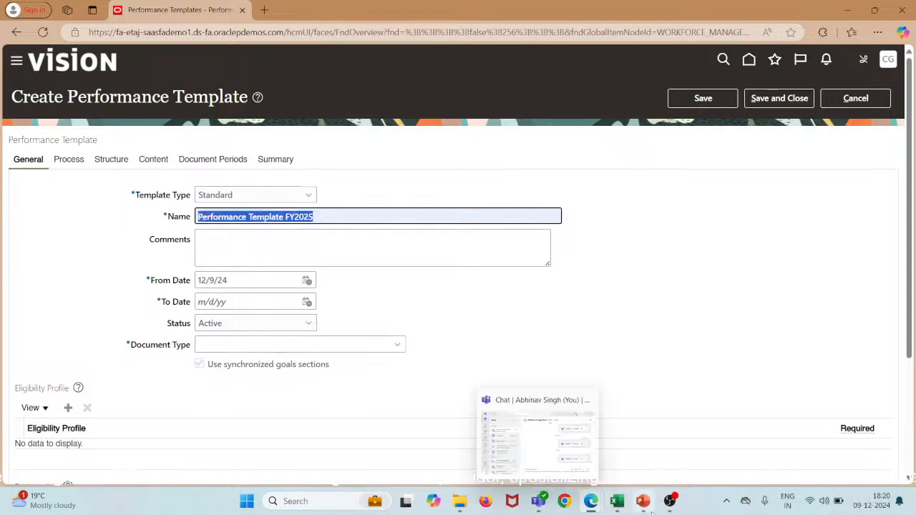
{"action": "left_click", "coordinate": [617, 501]}
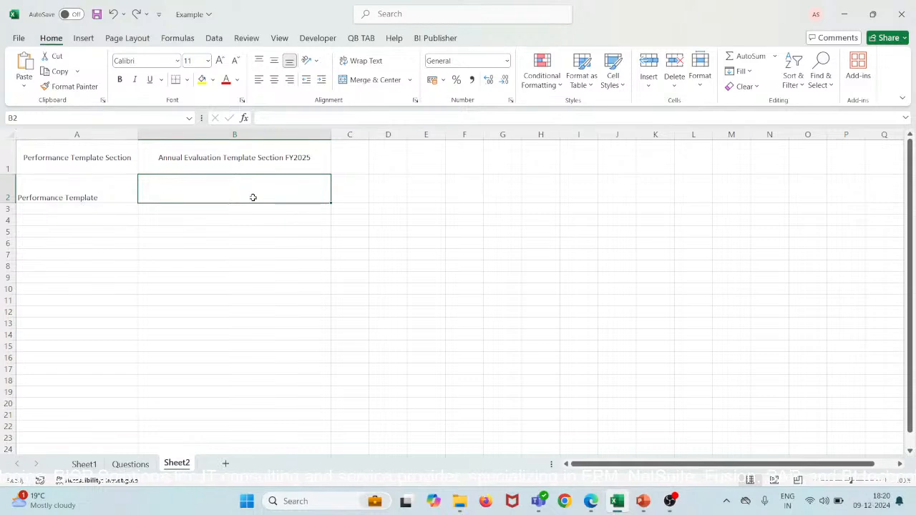
- Paste Performance Template FY2025 into B2, then insert a top header row reading Task and Name
{"action": "key", "text": "ctrl+v"}
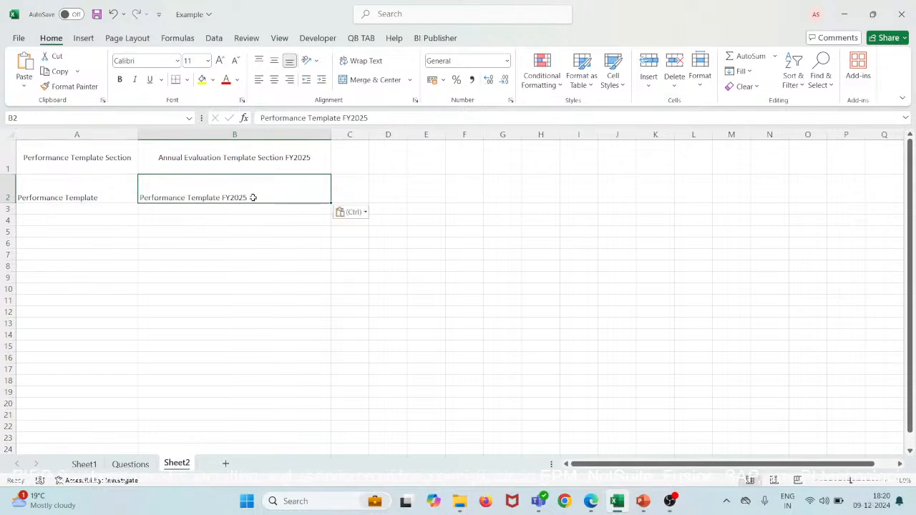
{"action": "left_click", "coordinate": [8, 165]}
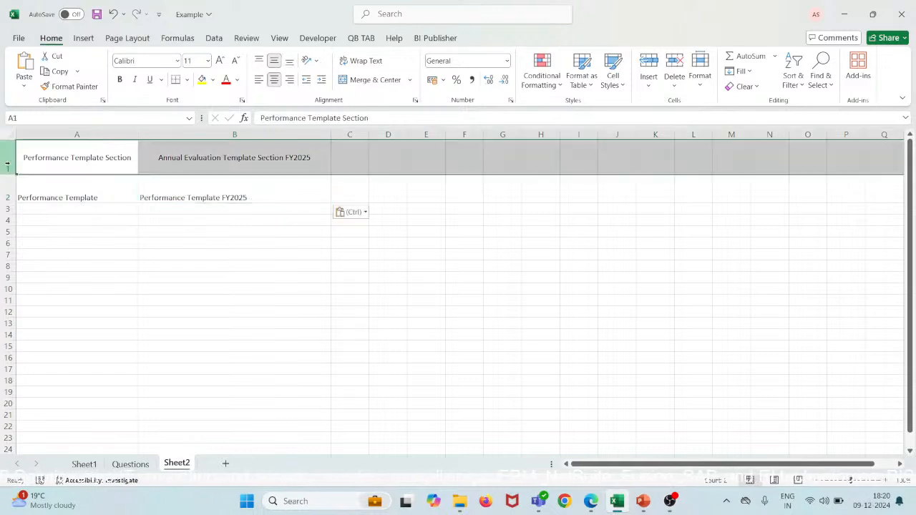
{"action": "right_click", "coordinate": [8, 166]}
{"action": "left_click", "coordinate": [41, 283]}
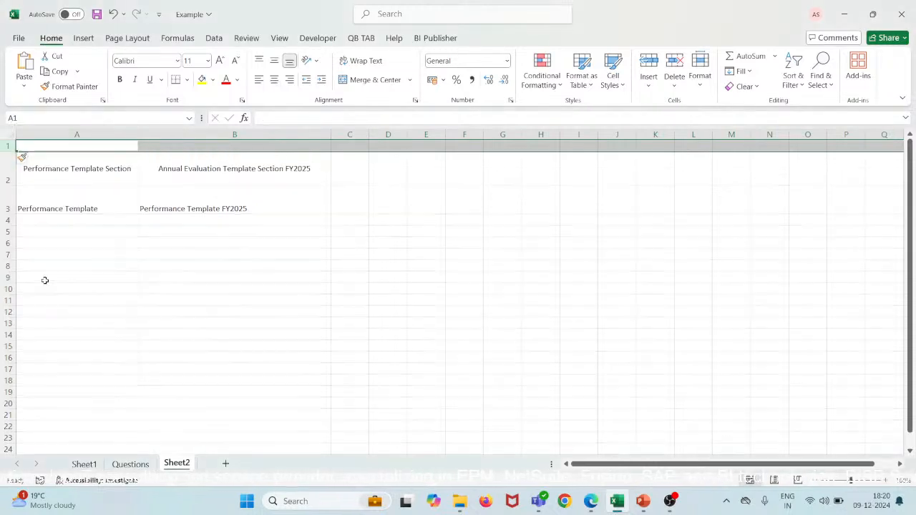
{"action": "double_click", "coordinate": [93, 146]}
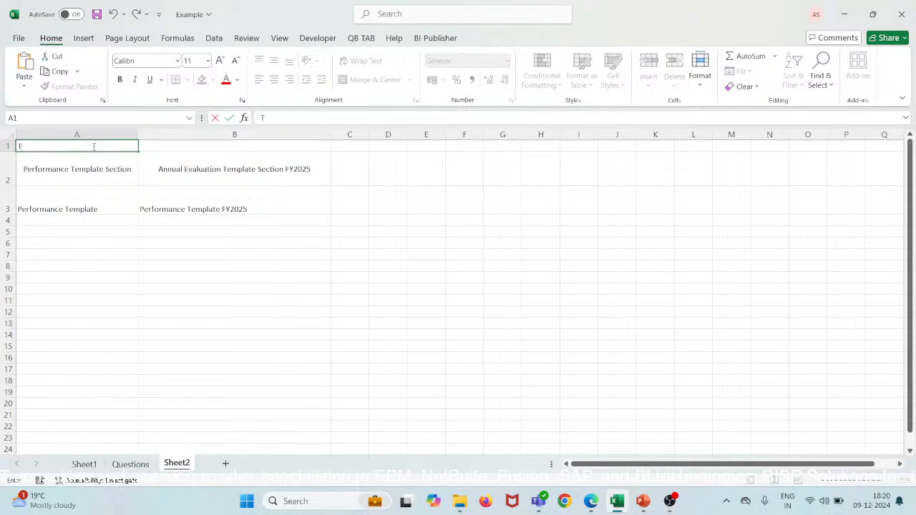
{"action": "key", "text": "Tab"}
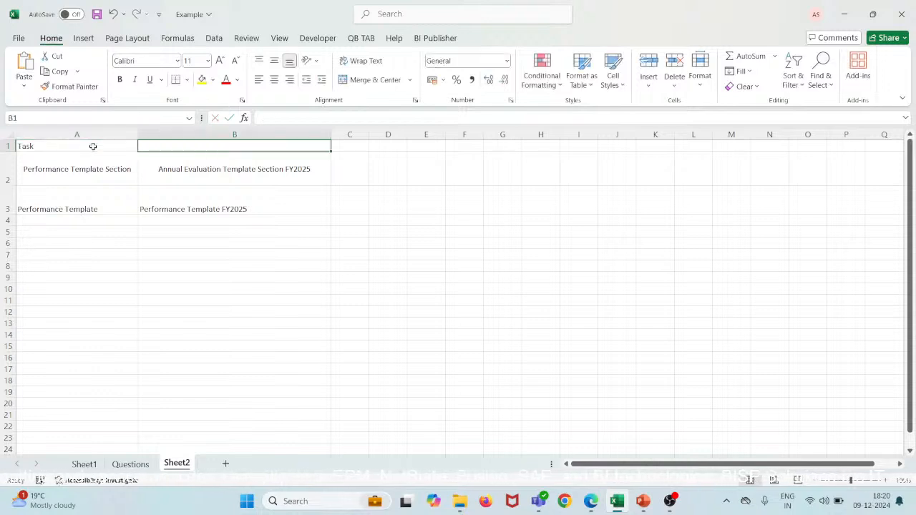
{"action": "type", "text": "Name"}
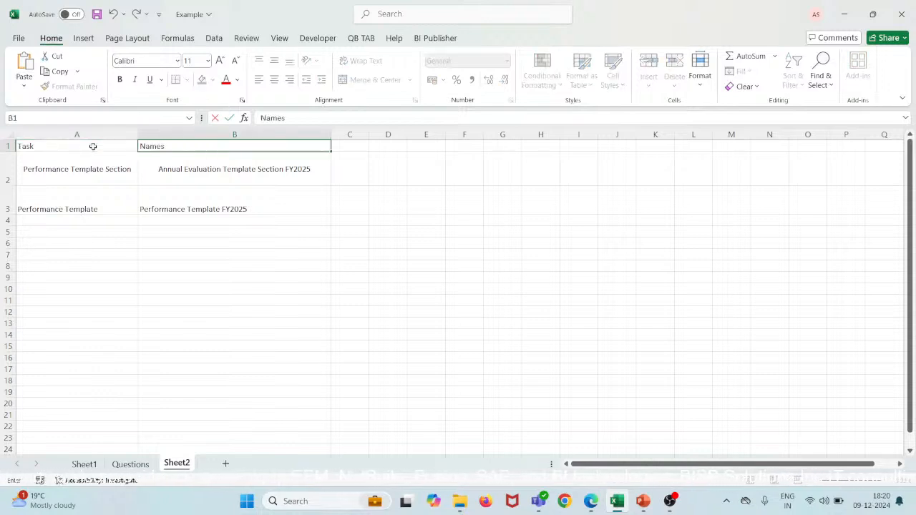
{"action": "left_click", "coordinate": [65, 148]}
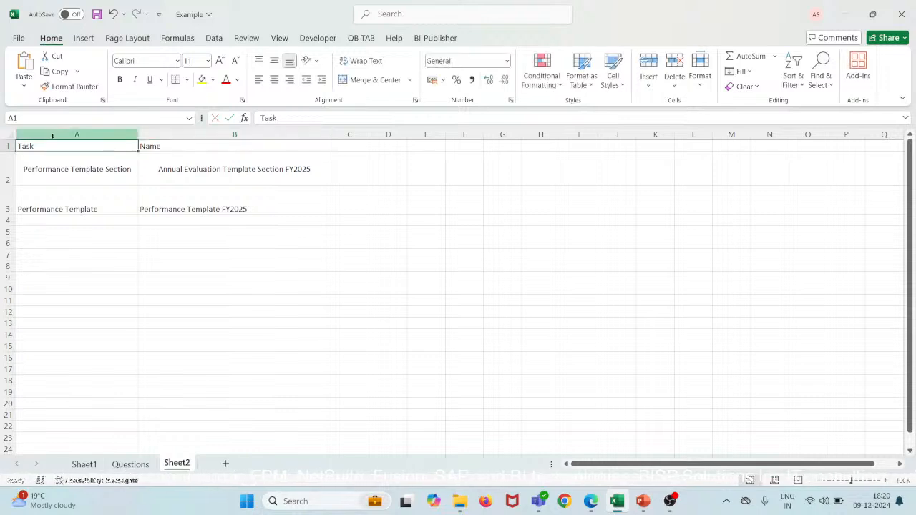
- Left-align and vertically centre the text in columns A and B
{"action": "left_click", "coordinate": [56, 136]}
{"action": "left_click", "coordinate": [274, 60]}
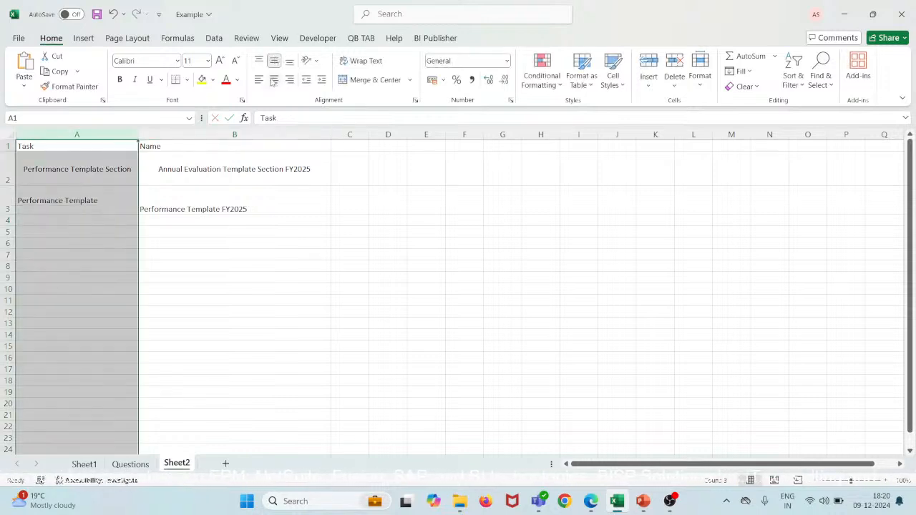
{"action": "left_click", "coordinate": [274, 79]}
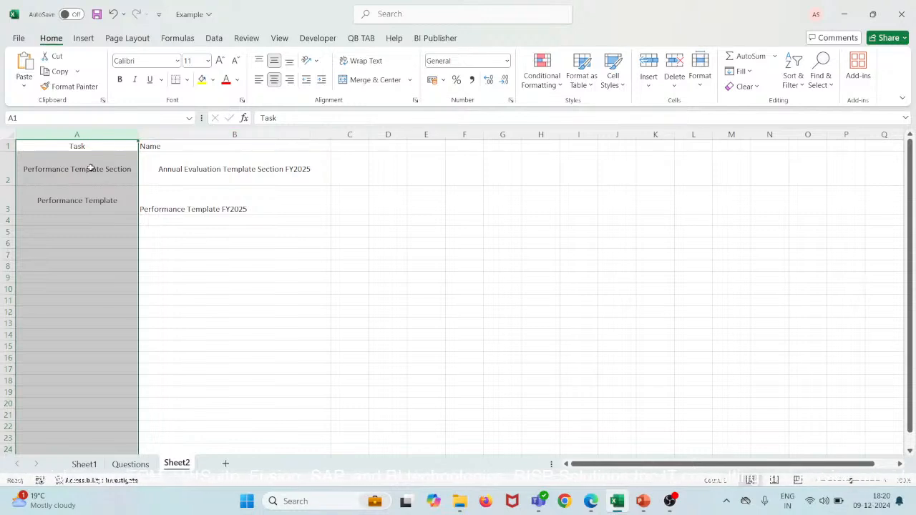
{"action": "left_click", "coordinate": [259, 80]}
{"action": "left_click", "coordinate": [239, 146]}
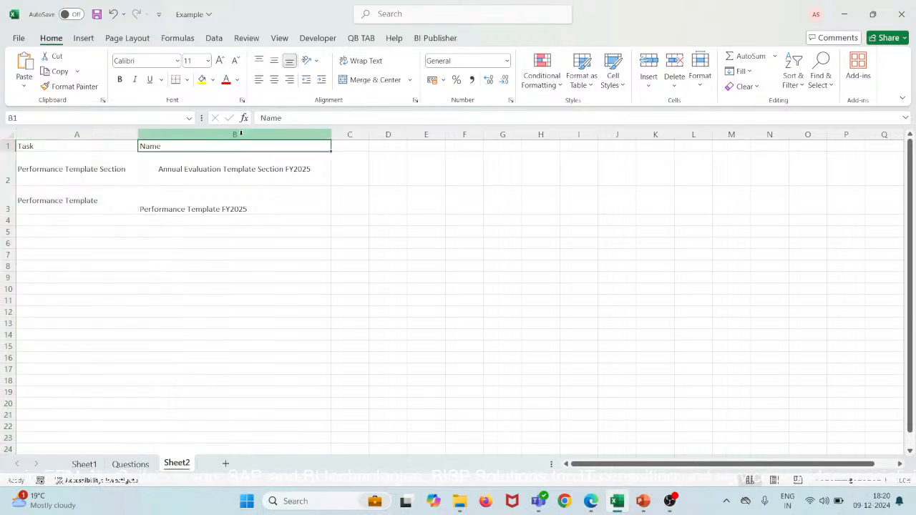
{"action": "left_click", "coordinate": [241, 135]}
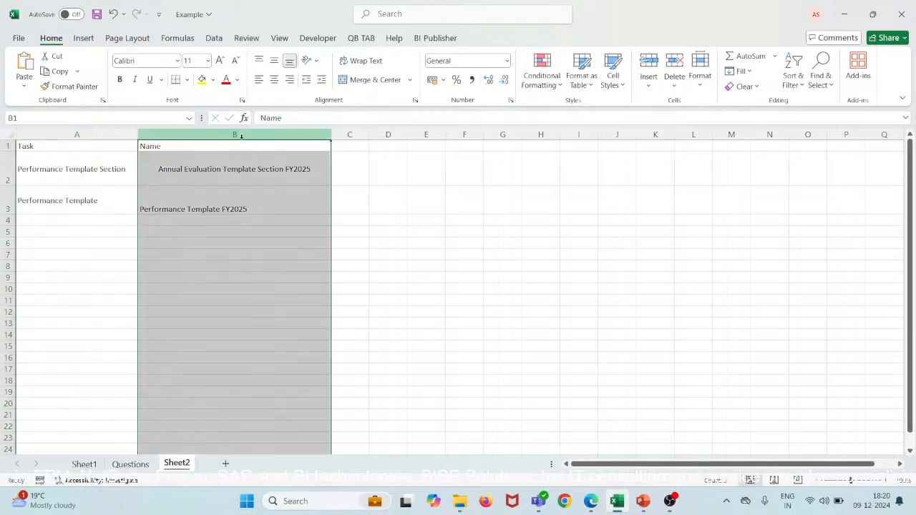
{"action": "left_click", "coordinate": [273, 63]}
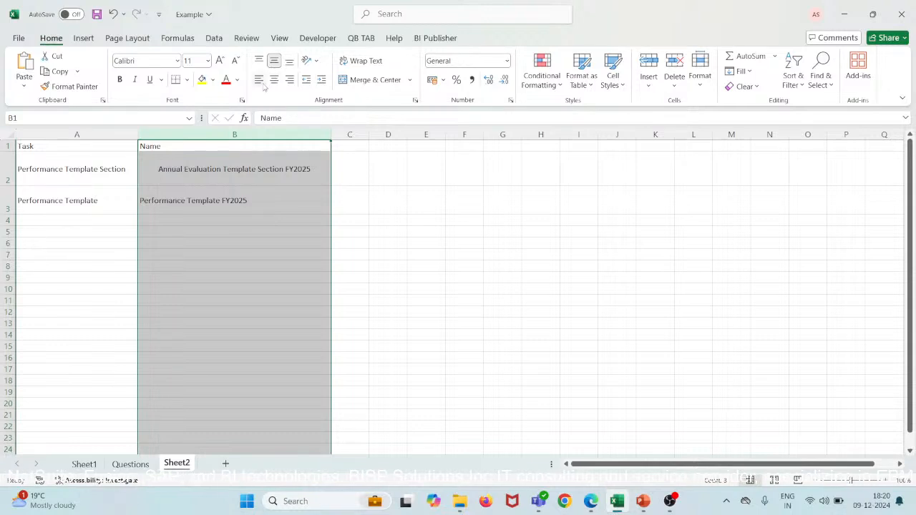
{"action": "left_click", "coordinate": [259, 79]}
- Make the Task and Name headers centred, bold, yellow-filled, 14-point in a taller row, and save
{"action": "left_click_drag", "start_coordinate": [96, 146], "coordinate": [191, 146]}
{"action": "left_click", "coordinate": [274, 79]}
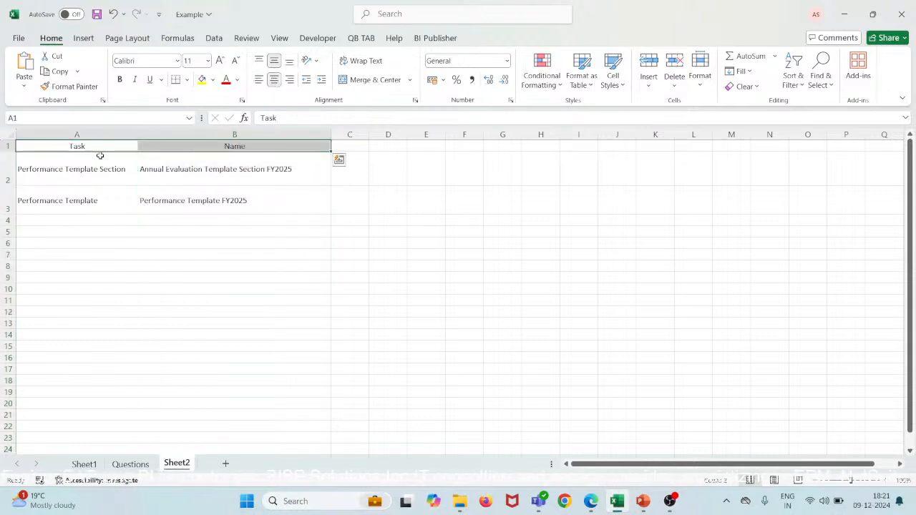
{"action": "left_click_drag", "start_coordinate": [5, 150], "coordinate": [5, 161]}
{"action": "left_click", "coordinate": [85, 151]}
{"action": "left_click_drag", "start_coordinate": [86, 151], "coordinate": [207, 146]}
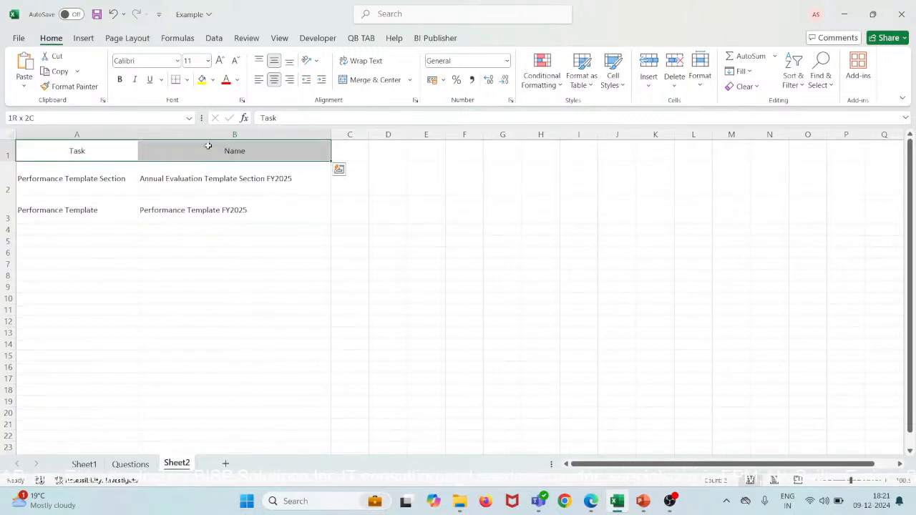
{"action": "left_click", "coordinate": [202, 80]}
{"action": "key", "text": "ctrl+b"}
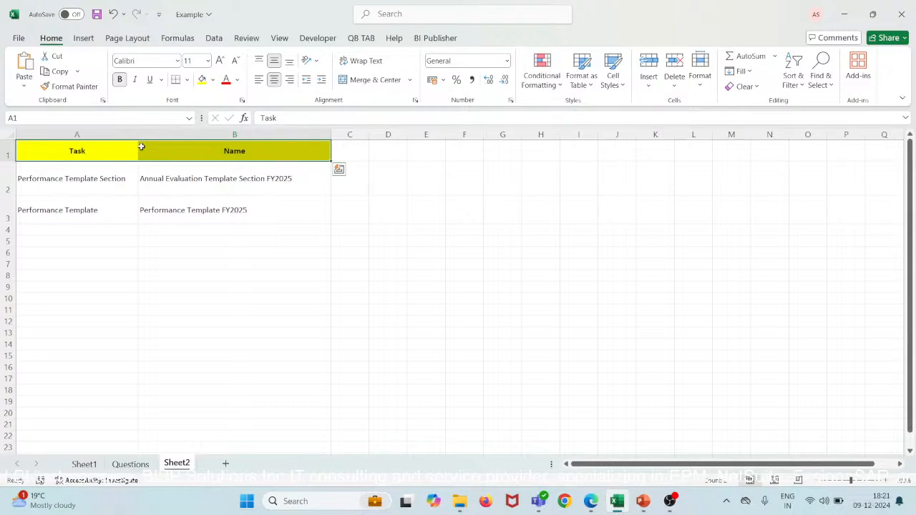
{"action": "left_click", "coordinate": [219, 61]}
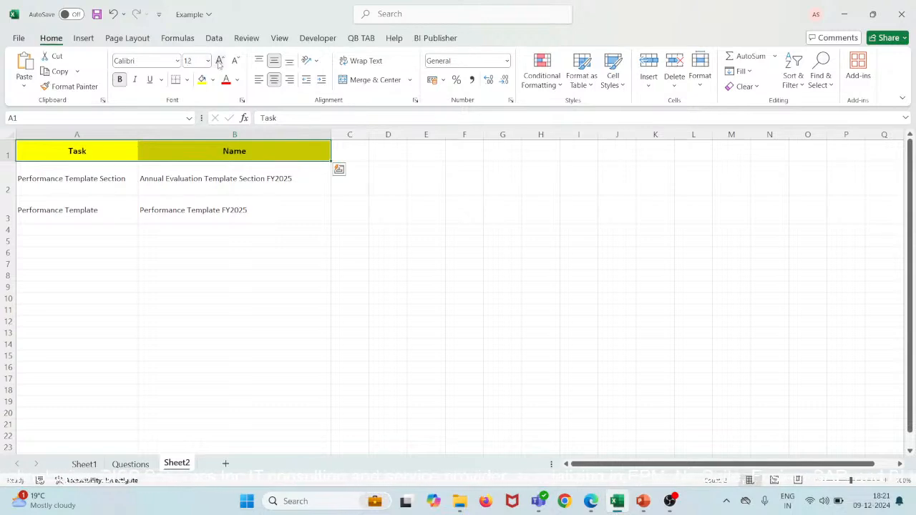
{"action": "left_click", "coordinate": [219, 60]}
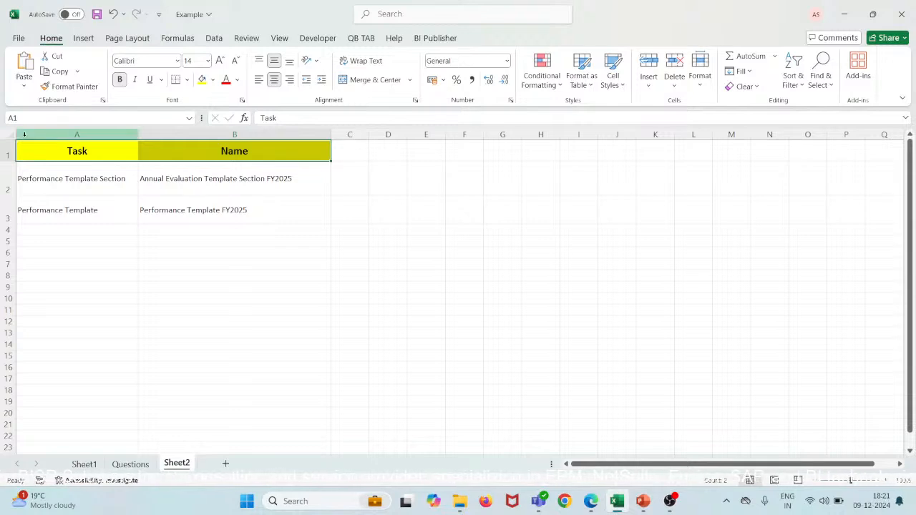
{"action": "key", "text": "ctrl+s"}
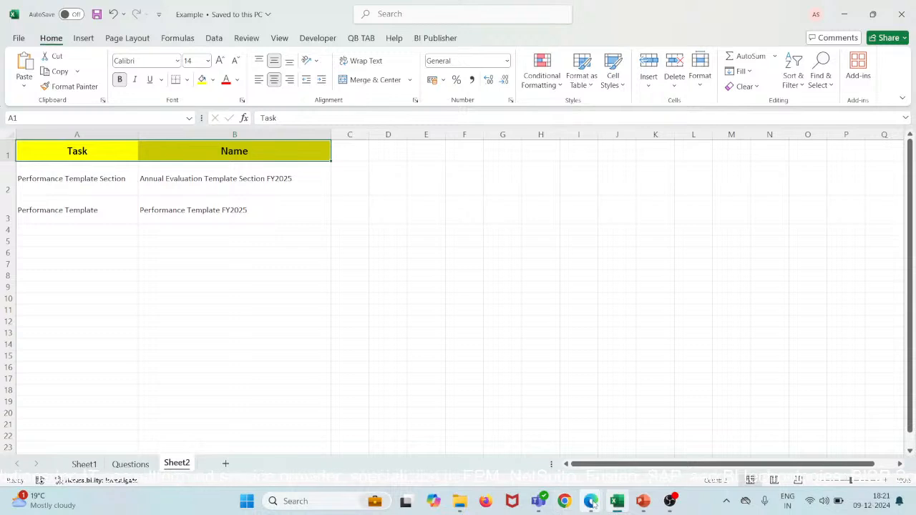
- Open the Document Type search in the Fusion form and set the name criterion to FY2025
{"action": "left_click", "coordinate": [538, 451]}
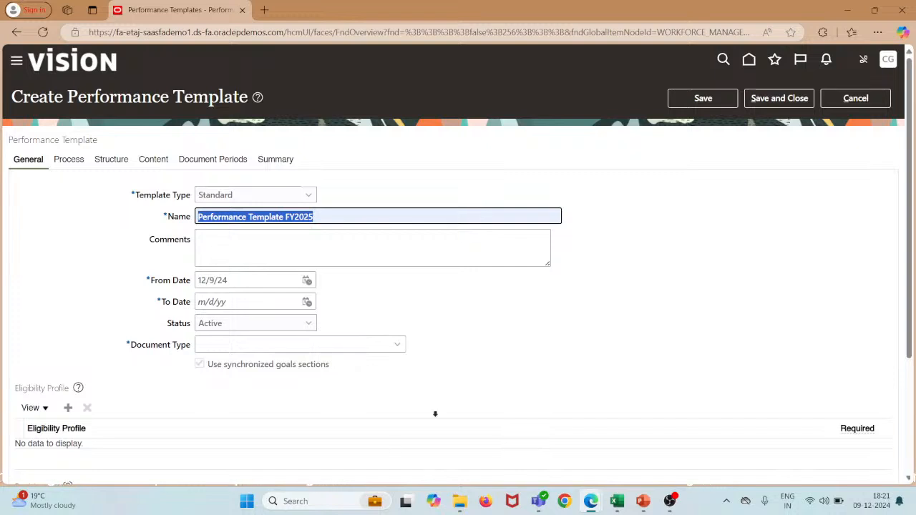
{"action": "left_click", "coordinate": [388, 345]}
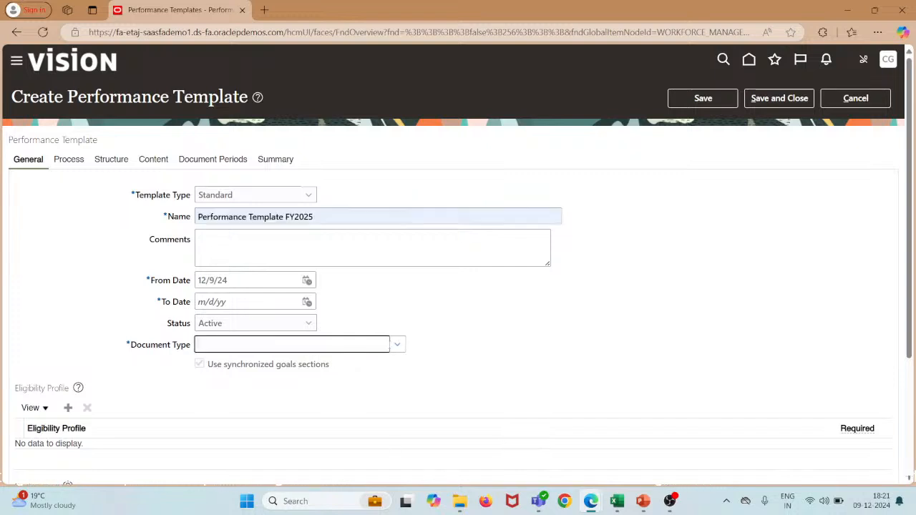
{"action": "left_click", "coordinate": [398, 347]}
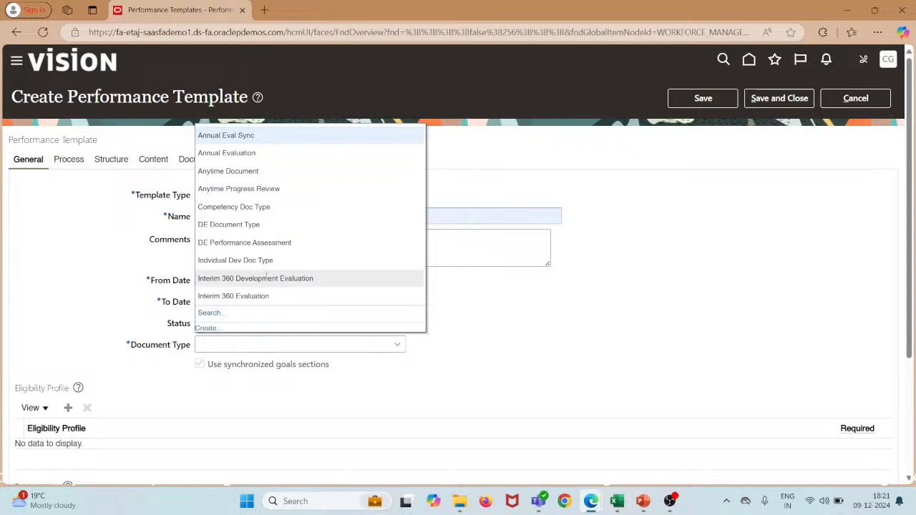
{"action": "left_click", "coordinate": [212, 312]}
{"action": "left_click", "coordinate": [419, 244]}
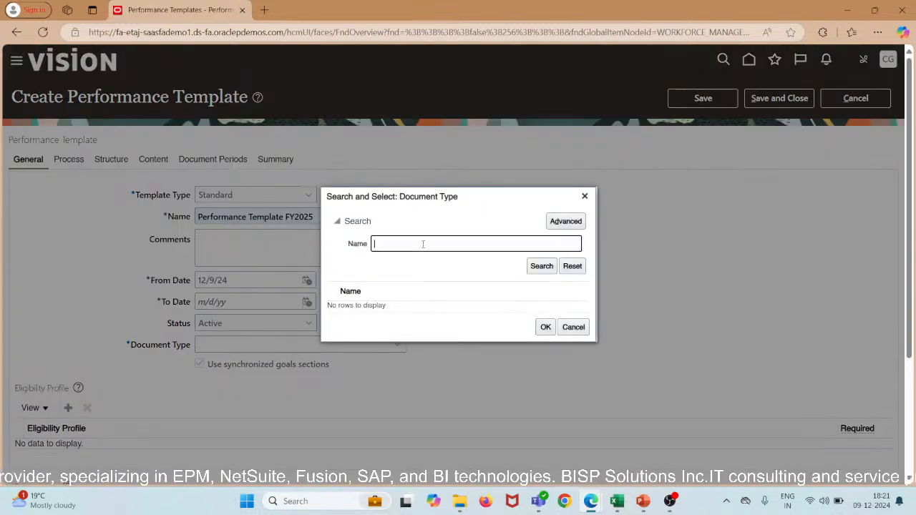
{"action": "left_click", "coordinate": [451, 313]}
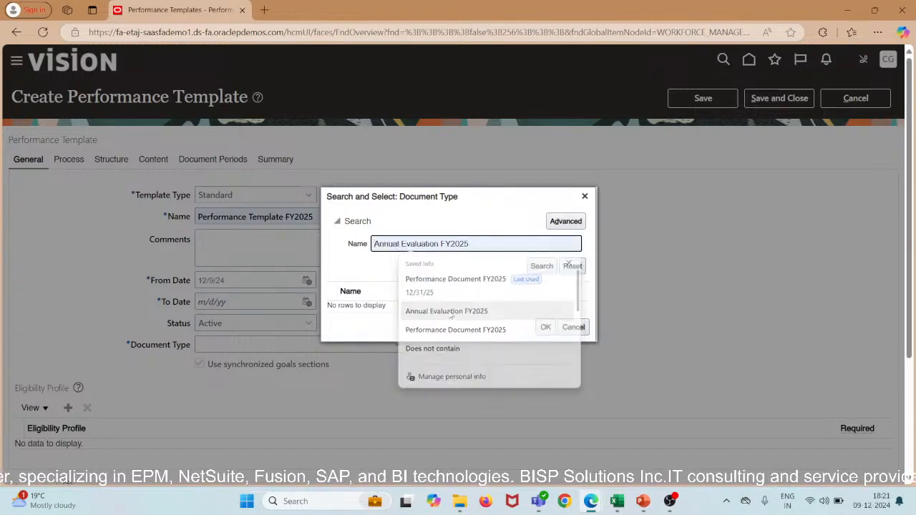
{"action": "left_click", "coordinate": [532, 271]}
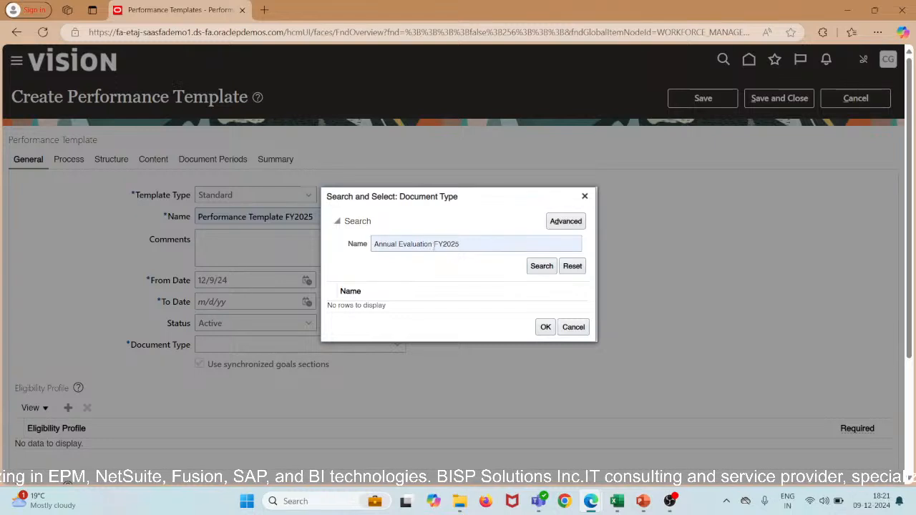
{"action": "left_click_drag", "start_coordinate": [434, 244], "coordinate": [287, 224]}
{"action": "key", "text": "BackSpace"}
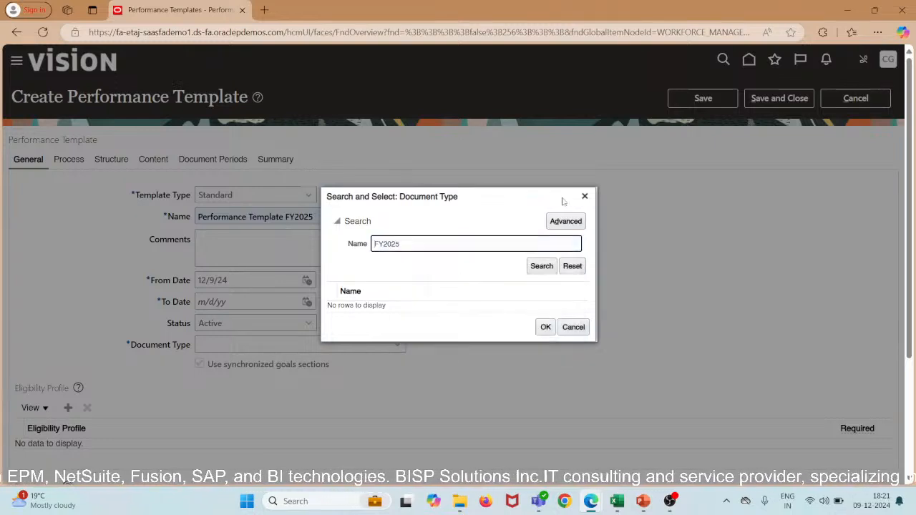
- Run an advanced Document Type search for names containing FY2025
{"action": "left_click", "coordinate": [580, 222]}
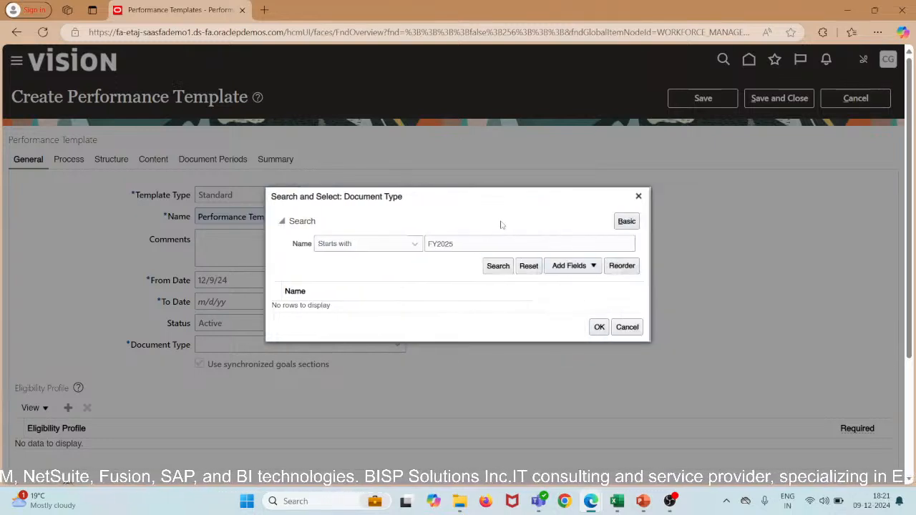
{"action": "left_click", "coordinate": [416, 245]}
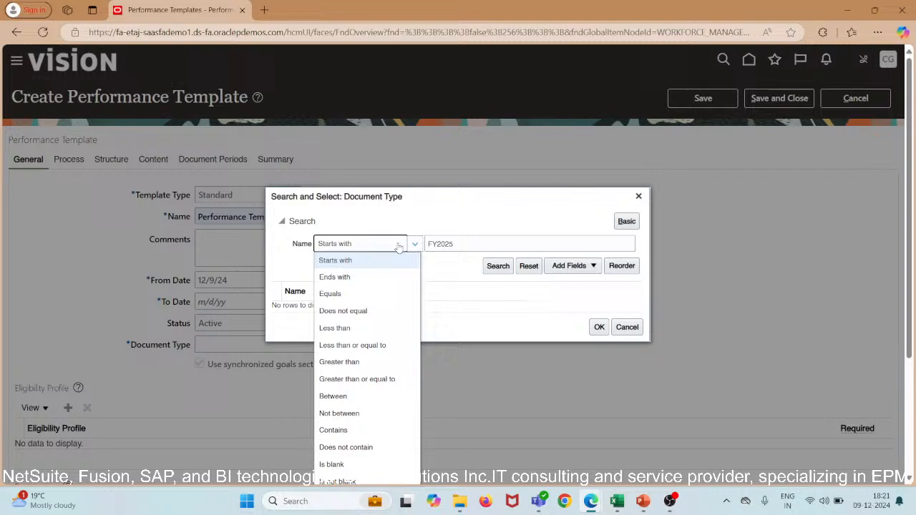
{"action": "left_click", "coordinate": [343, 431]}
{"action": "left_click", "coordinate": [497, 266]}
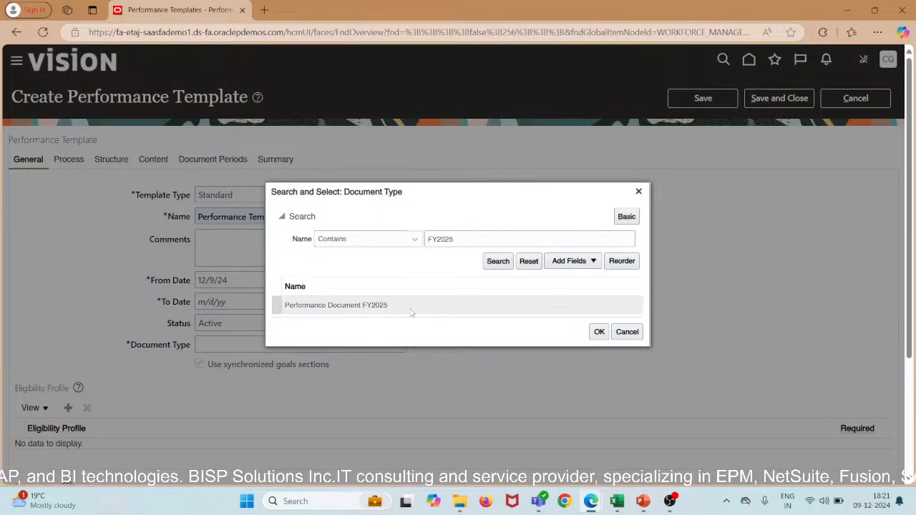
{"action": "left_click", "coordinate": [617, 501]}
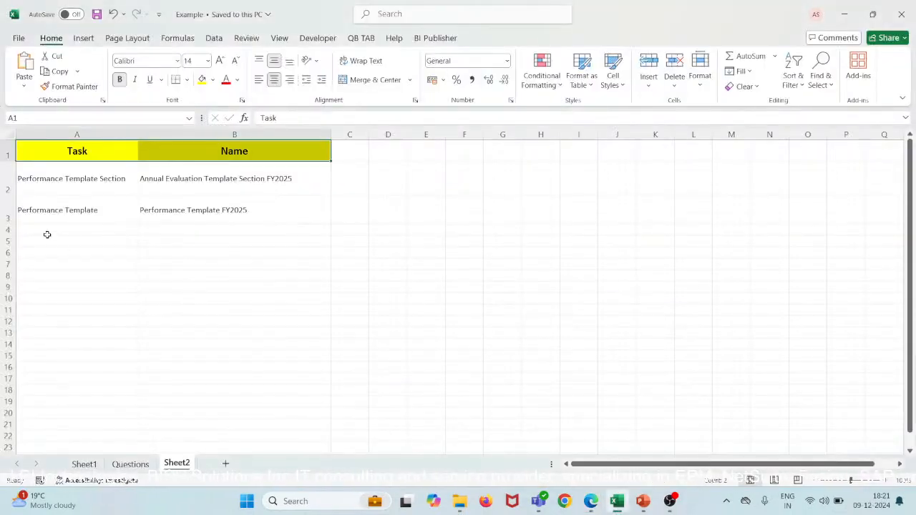
- Insert a new row 2 in Excel and remove its yellow fill
{"action": "left_click", "coordinate": [7, 184]}
{"action": "right_click", "coordinate": [7, 187]}
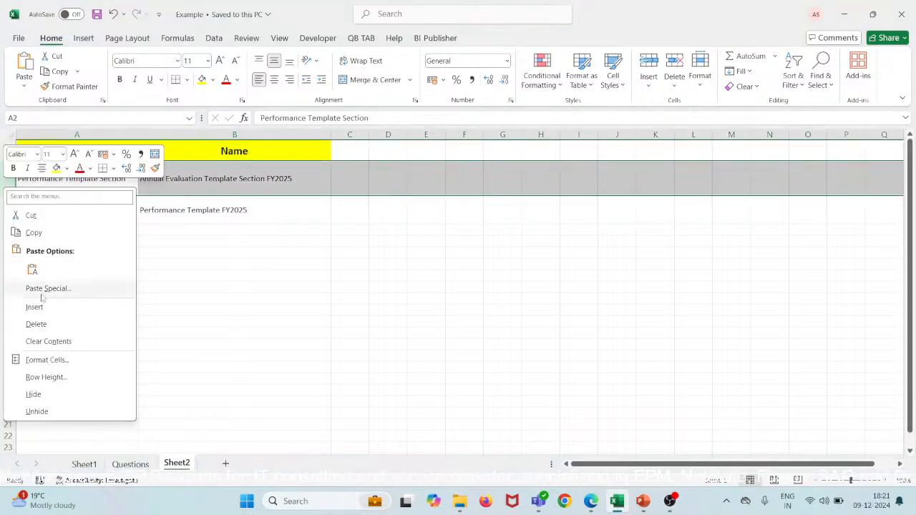
{"action": "left_click", "coordinate": [35, 307]}
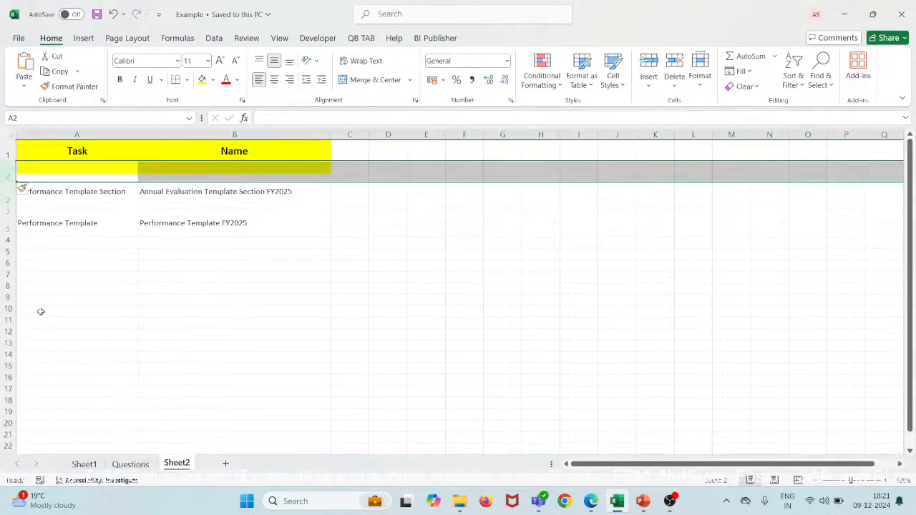
{"action": "left_click", "coordinate": [79, 178]}
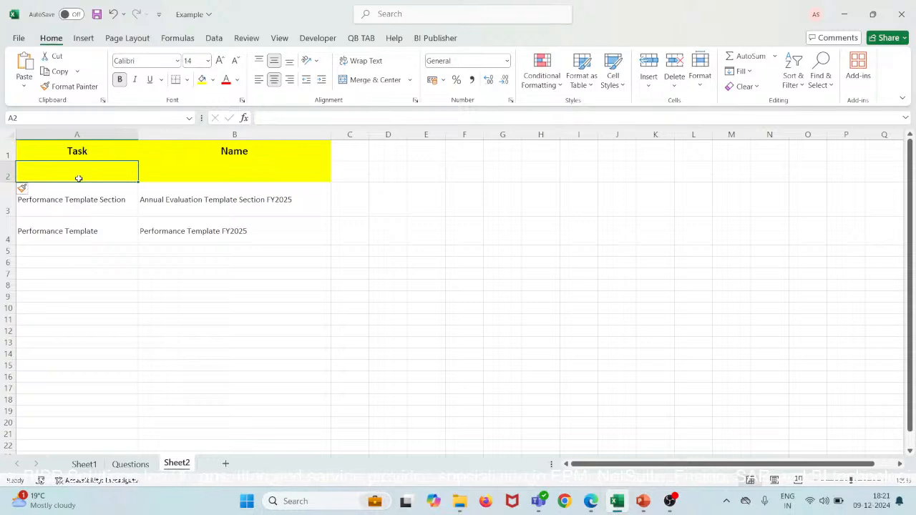
{"action": "left_click_drag", "start_coordinate": [79, 178], "coordinate": [194, 172]}
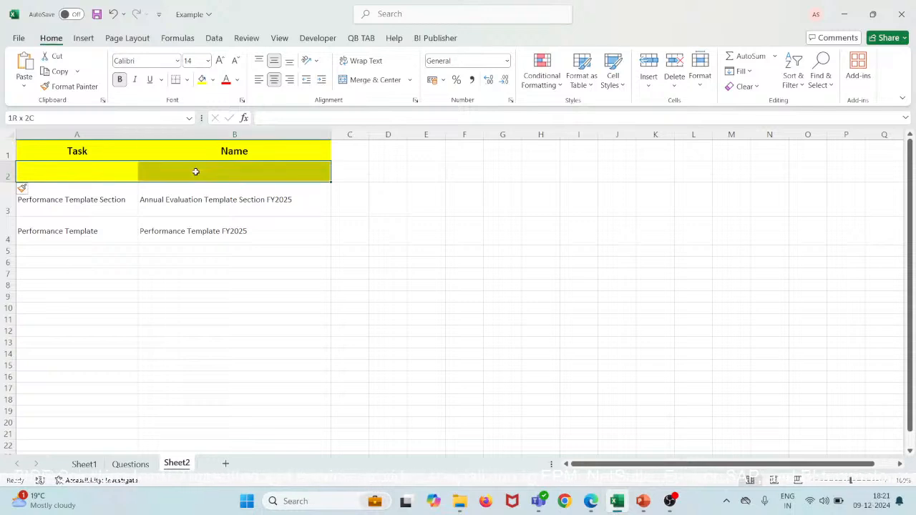
{"action": "left_click", "coordinate": [213, 79]}
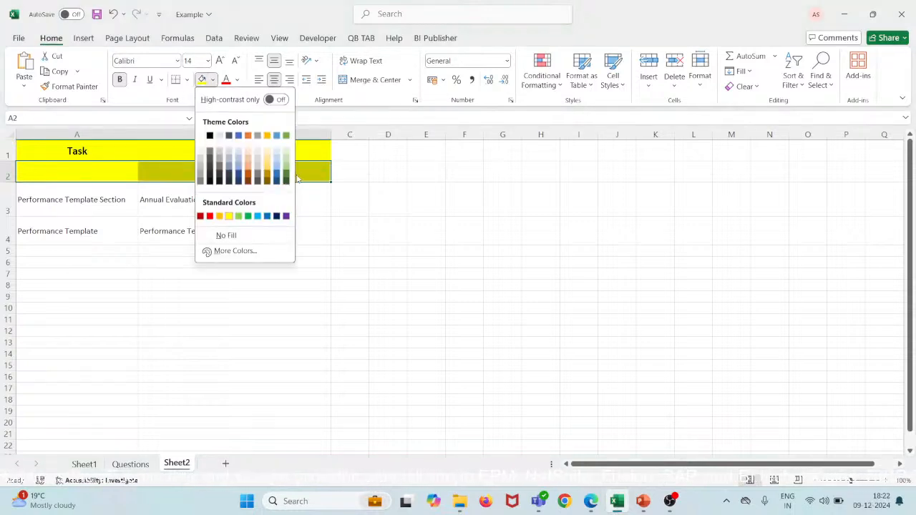
{"action": "left_click", "coordinate": [242, 234]}
{"action": "left_click", "coordinate": [241, 233]}
- Label cell A2 'Document Type'
{"action": "left_click", "coordinate": [78, 172]}
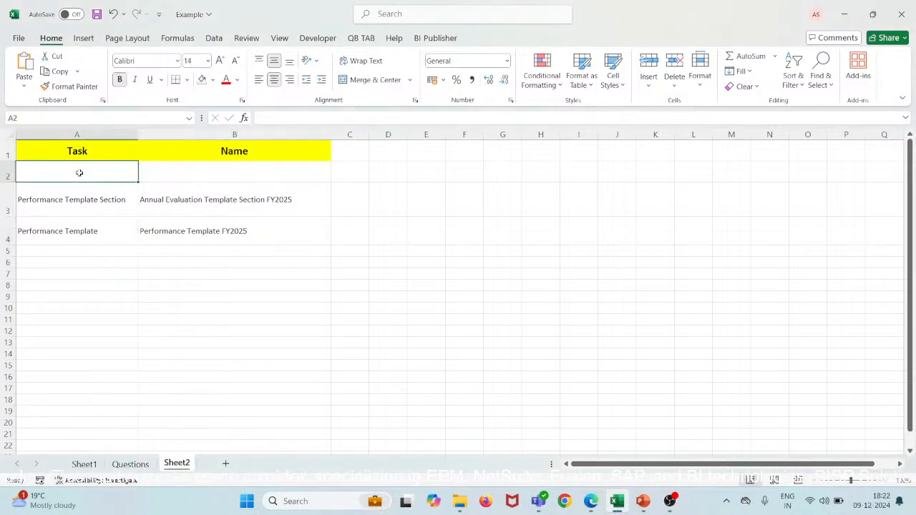
{"action": "type", "text": "Docum"}
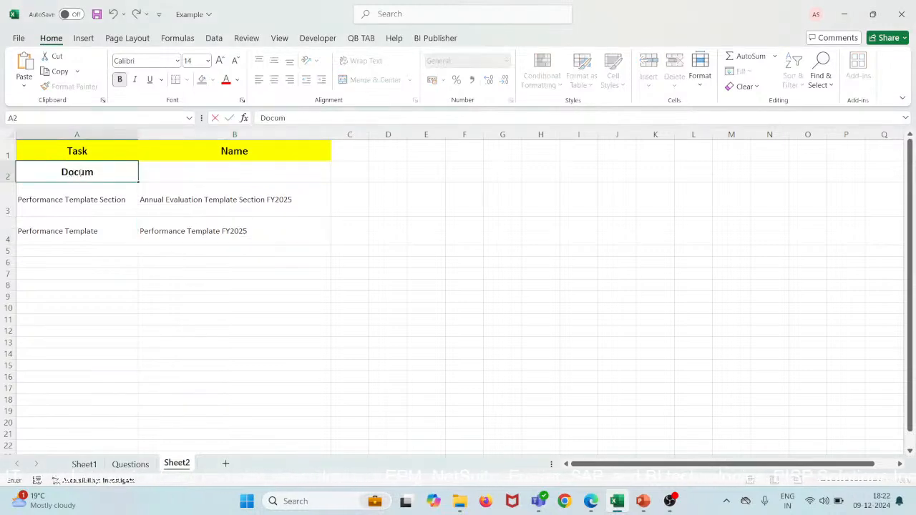
{"action": "type", "text": "ent"}
{"action": "key", "text": "ctrl+Return"}
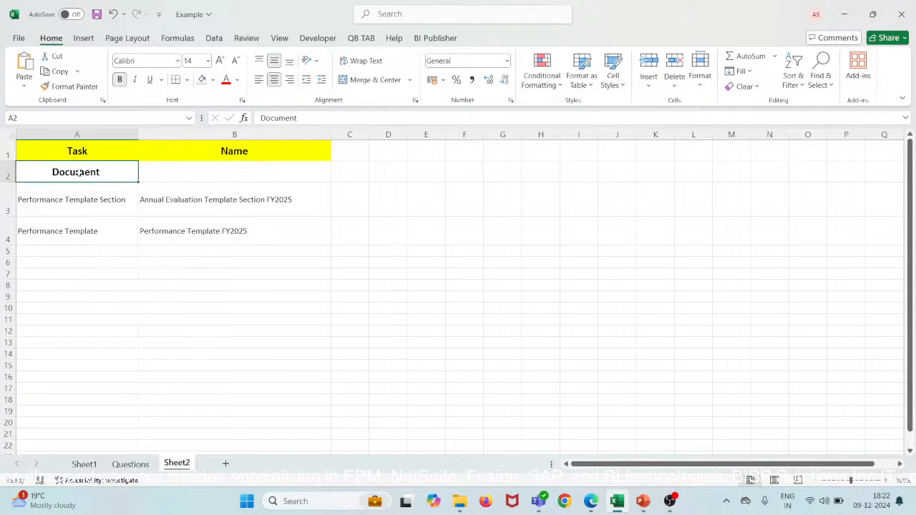
{"action": "left_click_drag", "start_coordinate": [78, 173], "coordinate": [188, 171]}
{"action": "double_click", "coordinate": [114, 177]}
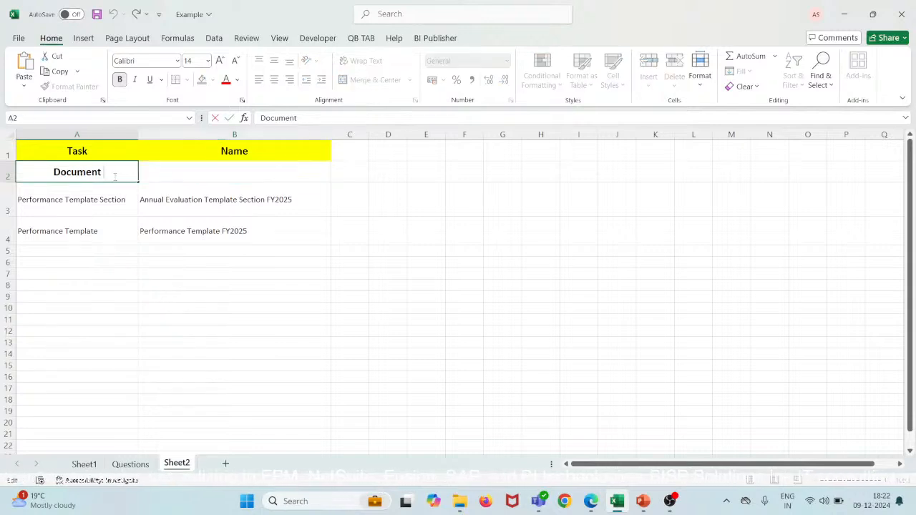
{"action": "type", "text": "Tyoe"}
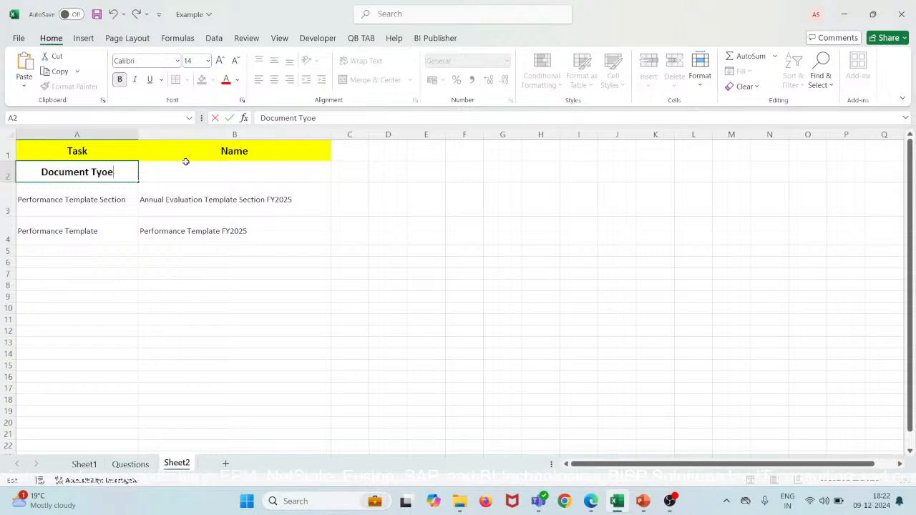
{"action": "key", "text": "BackSpace"}
{"action": "key", "text": "BackSpace"}
{"action": "type", "text": "pe"}
{"action": "left_click", "coordinate": [166, 168]}
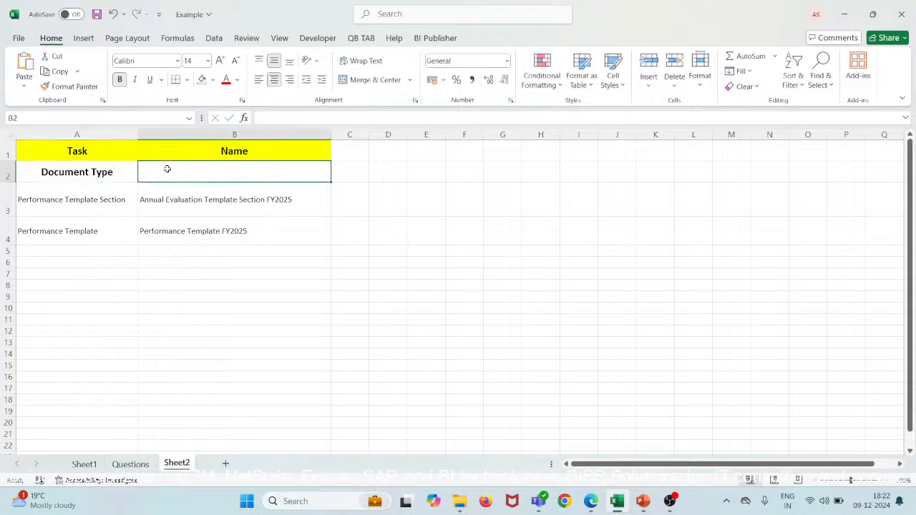
- Confirm Performance Document FY2025 as the template's Document Type in the Fusion form
{"action": "mouse_move", "coordinate": [590, 501]}
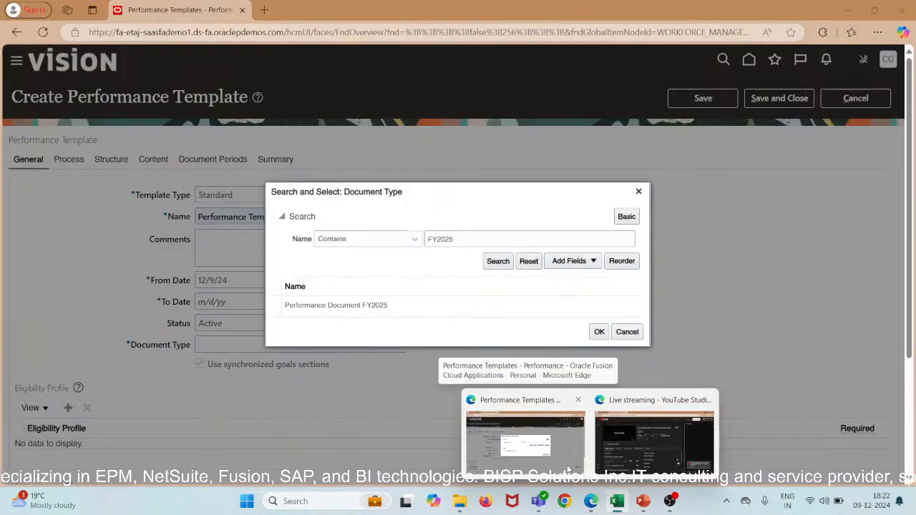
{"action": "left_click", "coordinate": [569, 471]}
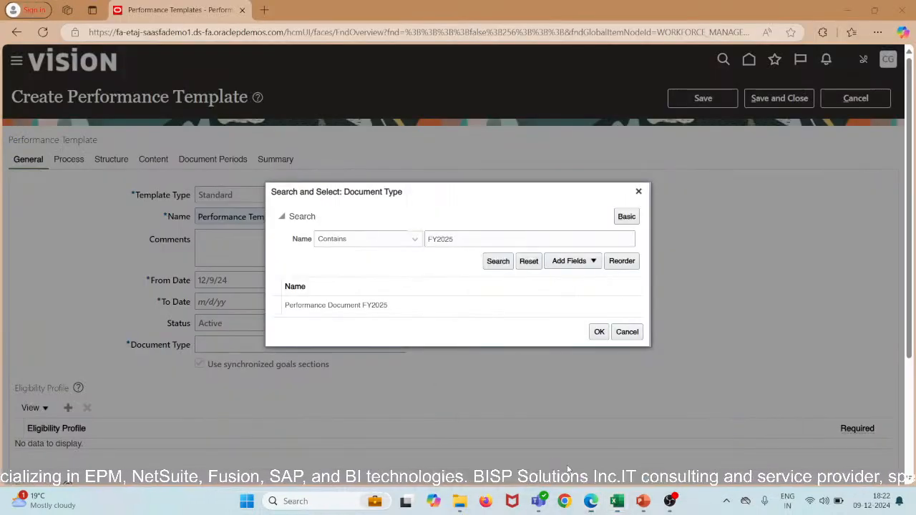
{"action": "left_click", "coordinate": [599, 332]}
{"action": "mouse_move", "coordinate": [625, 505]}
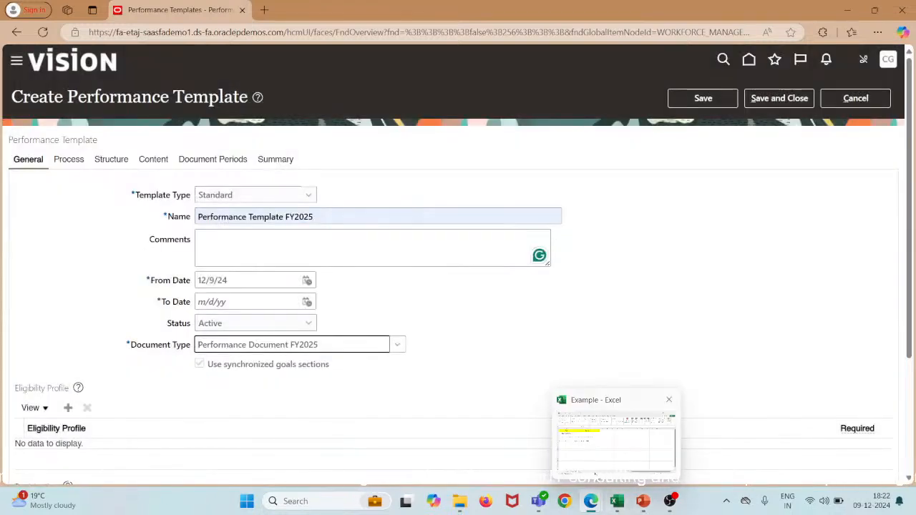
{"action": "left_click", "coordinate": [595, 473]}
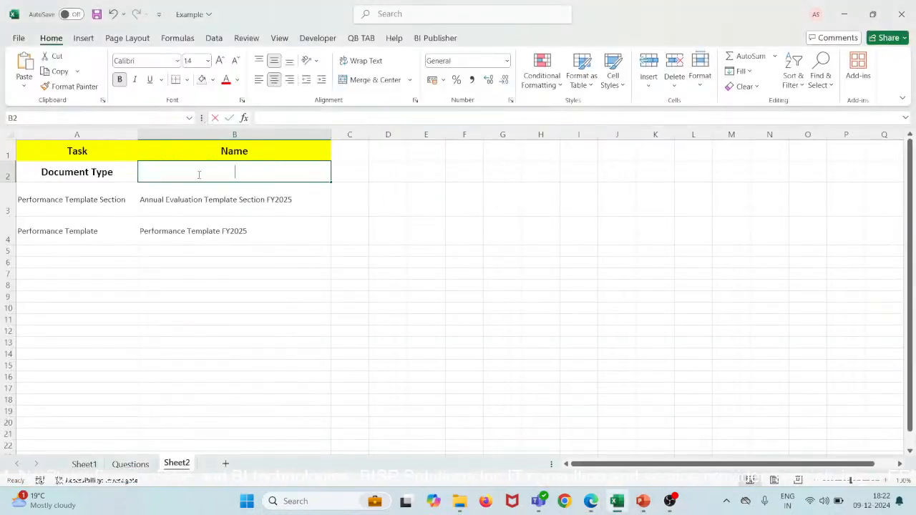
- Enter Performance Document FY2025 in cell B2
{"action": "type", "text": "pERFORM"}
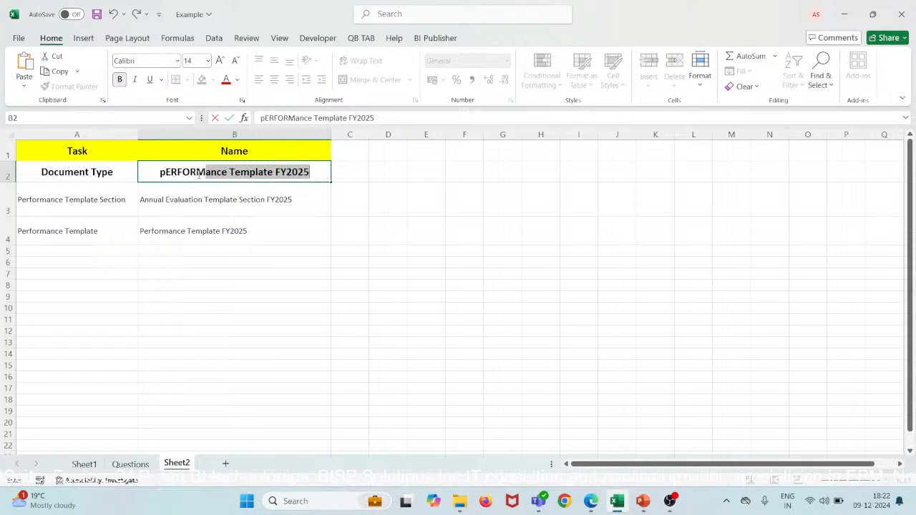
{"action": "type", "text": "ANCE"}
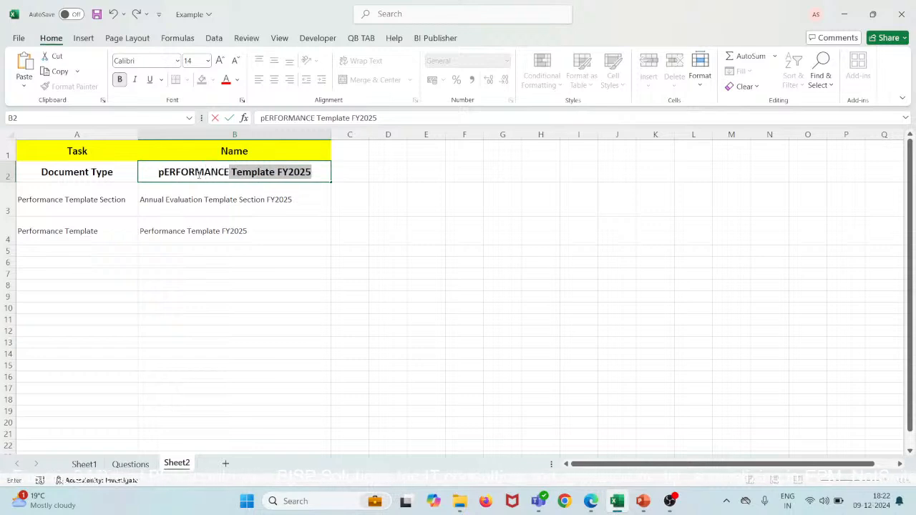
{"action": "key", "text": "shift+Left"}
{"action": "double_click", "coordinate": [200, 174]}
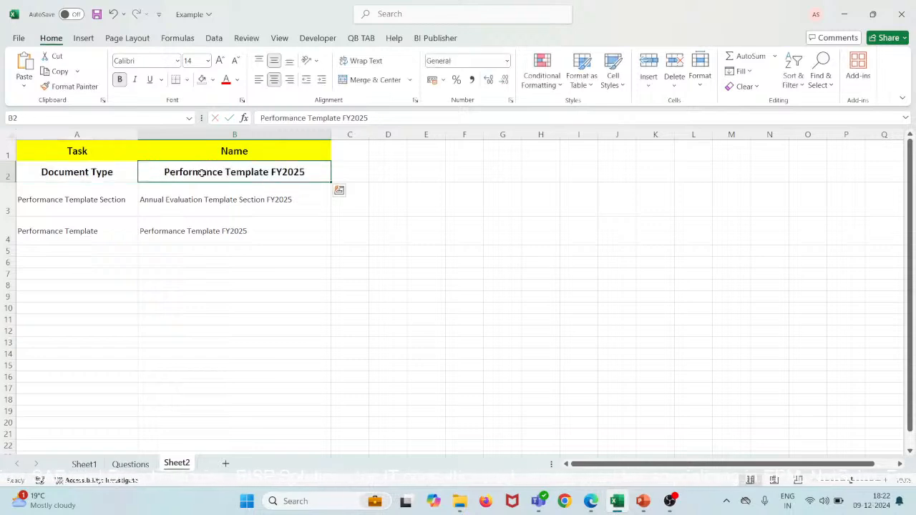
{"action": "double_click", "coordinate": [226, 171]}
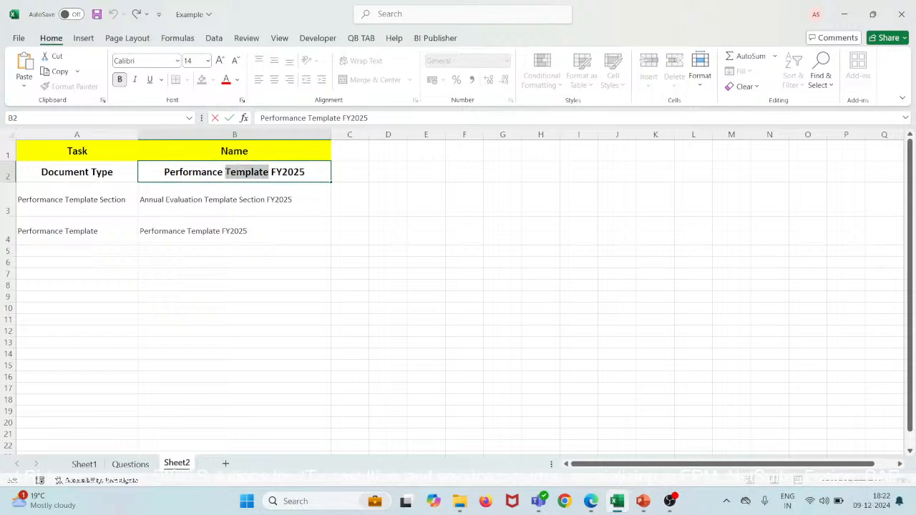
{"action": "type", "text": "dOCUM"}
{"action": "key", "text": "BackSpace"}
{"action": "key", "text": "BackSpace"}
{"action": "key", "text": "BackSpace"}
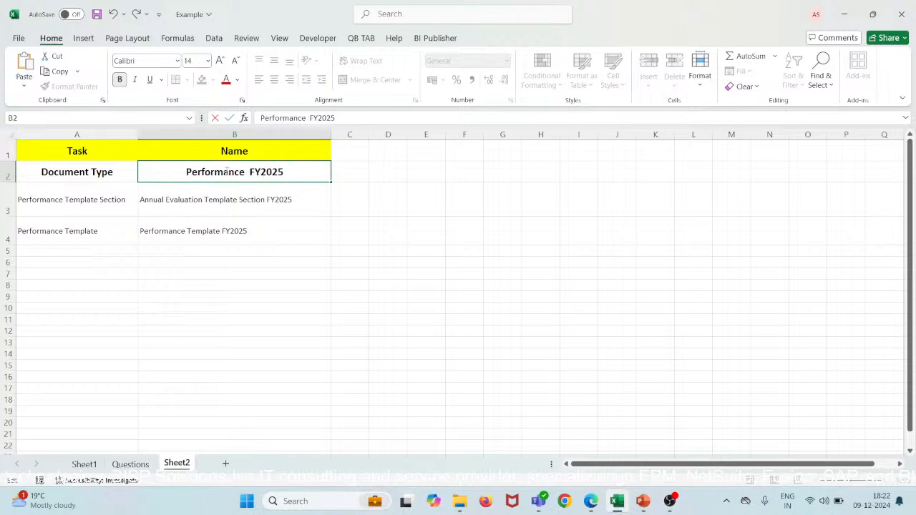
{"action": "type", "text": "Document"}
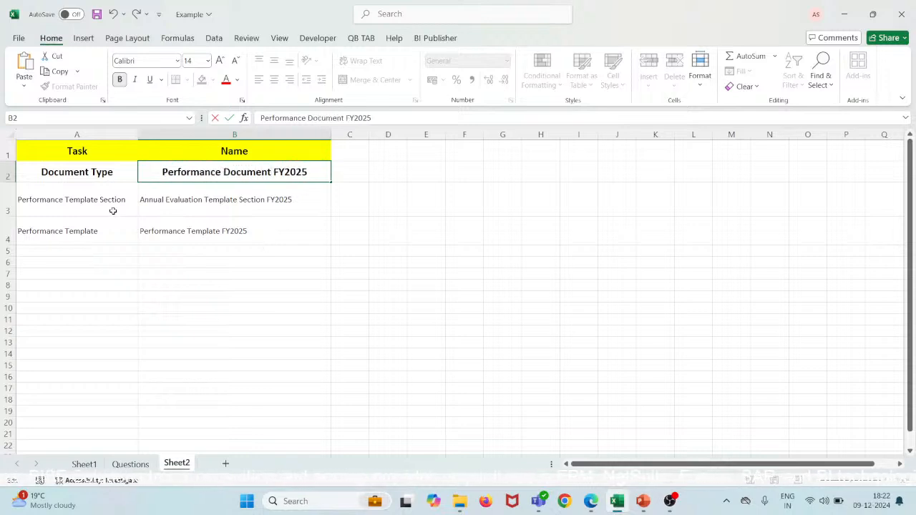
- Format row 2 as unbolded, 11-point, left-aligned text and save the workbook
{"action": "left_click_drag", "start_coordinate": [40, 177], "coordinate": [189, 172]}
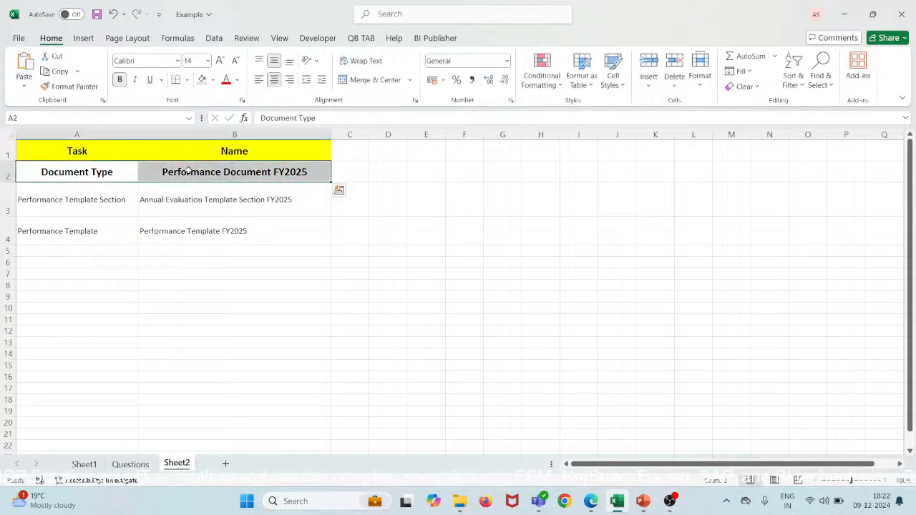
{"action": "key", "text": "ctrl+b"}
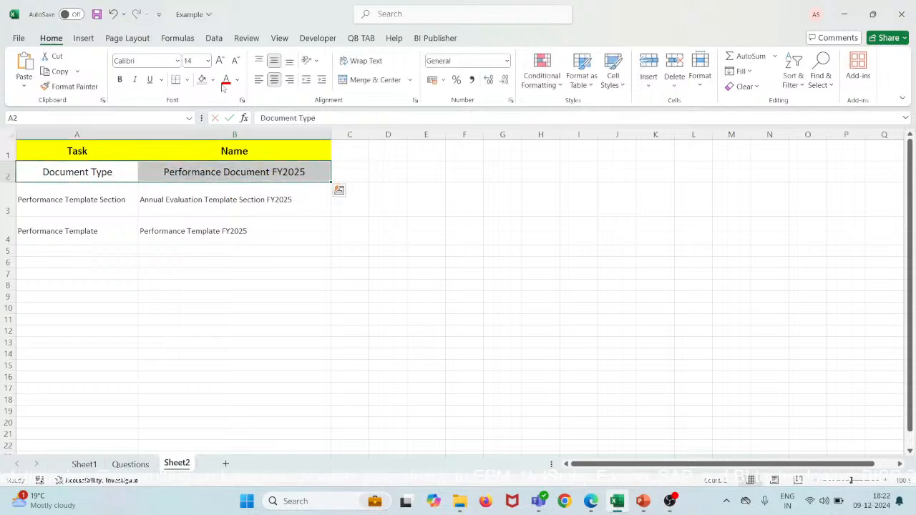
{"action": "double_click", "coordinate": [235, 60]}
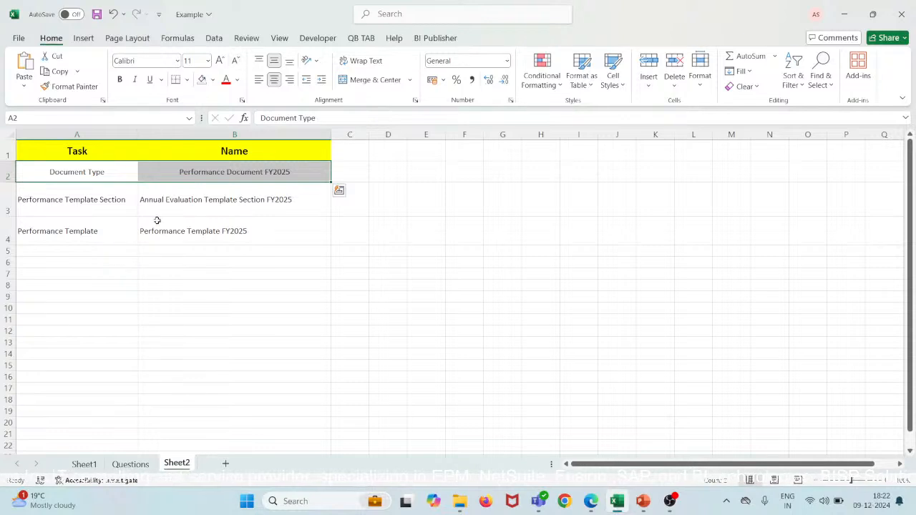
{"action": "left_click", "coordinate": [259, 79]}
{"action": "left_click", "coordinate": [126, 256]}
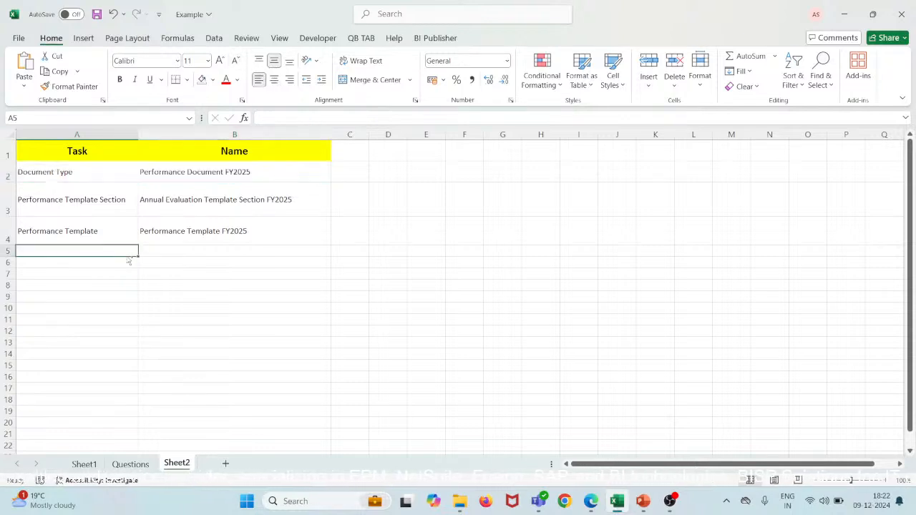
{"action": "key", "text": "ctrl+s"}
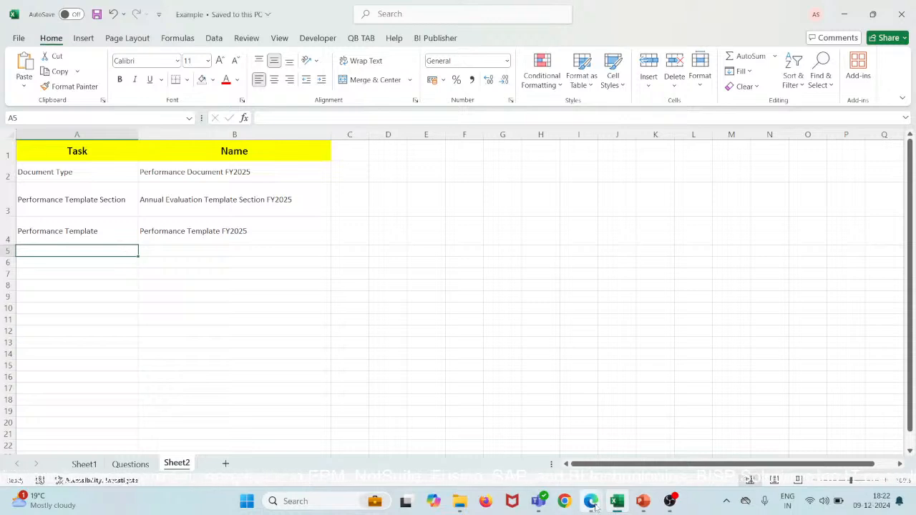
{"action": "mouse_move", "coordinate": [593, 508]}
{"action": "left_click", "coordinate": [560, 465]}
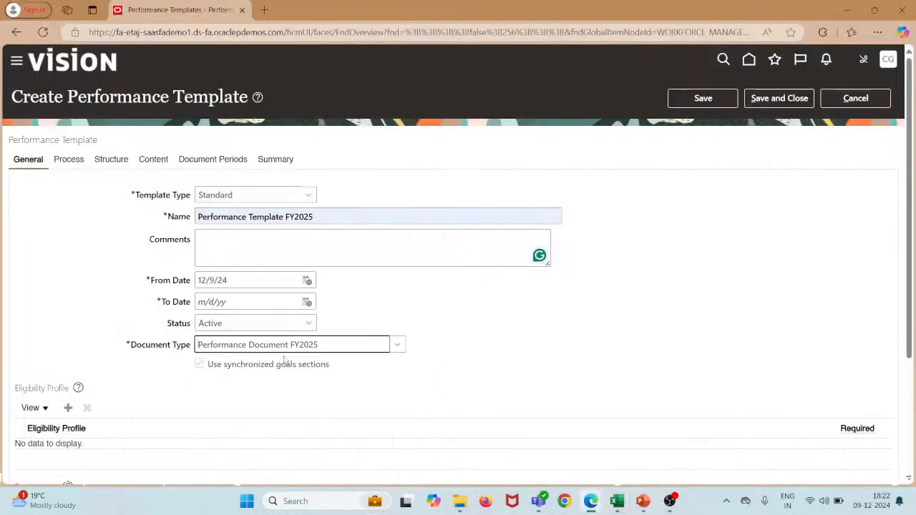
{"action": "scroll", "coordinate": [283, 362], "scroll_direction": "down", "scroll_amount": 3}
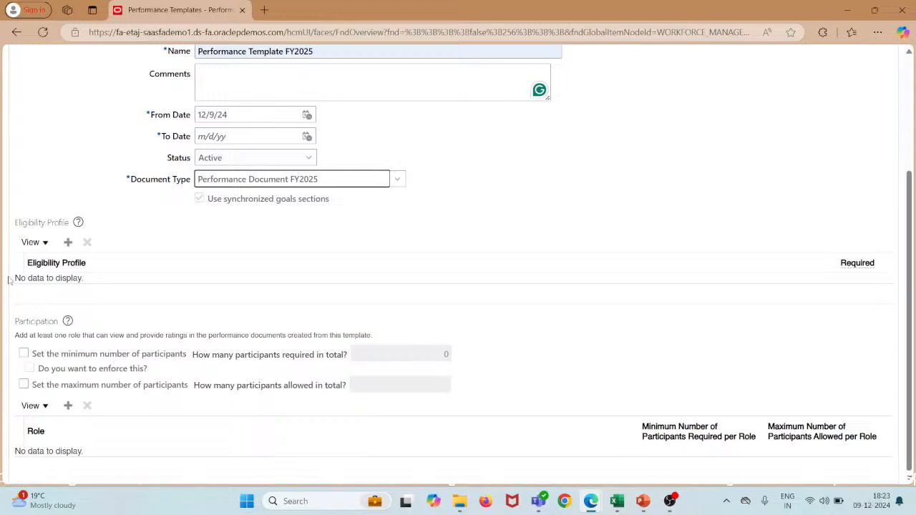
{"action": "left_click", "coordinate": [68, 243]}
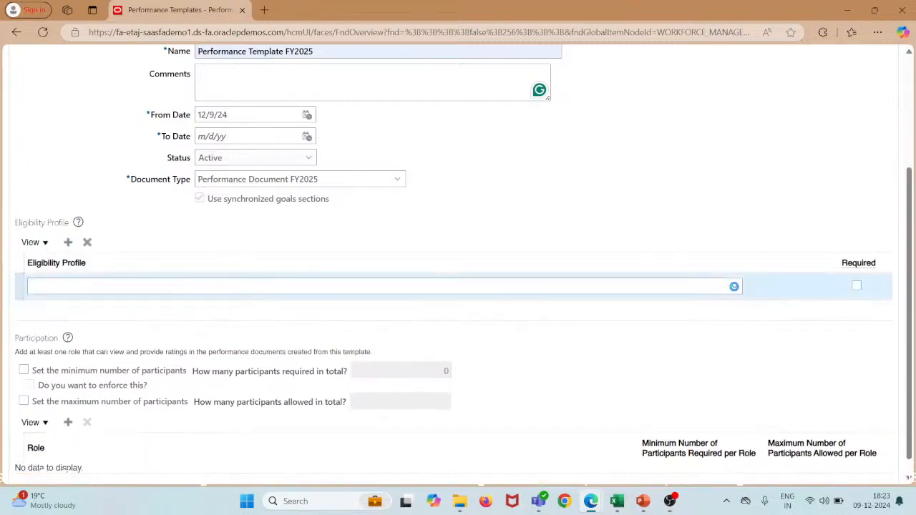
{"action": "left_click", "coordinate": [734, 287]}
{"action": "scroll", "coordinate": [376, 244], "scroll_direction": "down", "scroll_amount": 3}
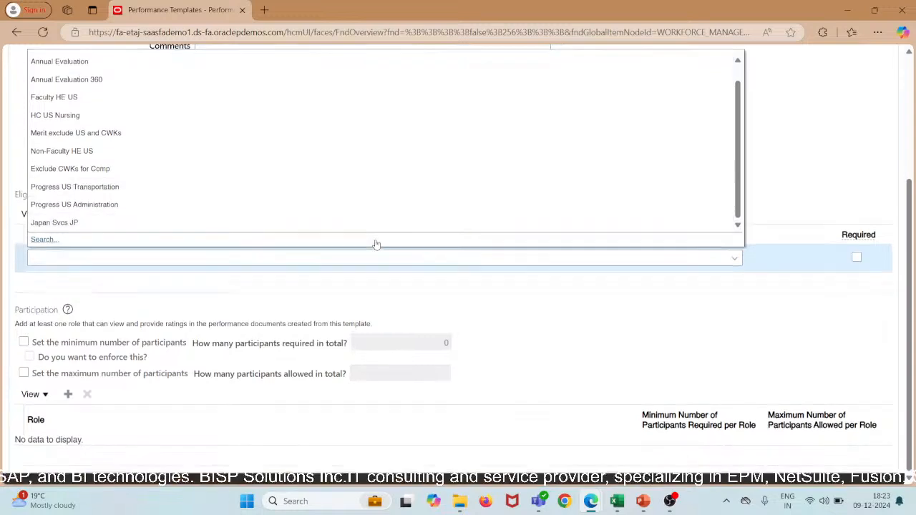
{"action": "left_click", "coordinate": [874, 184]}
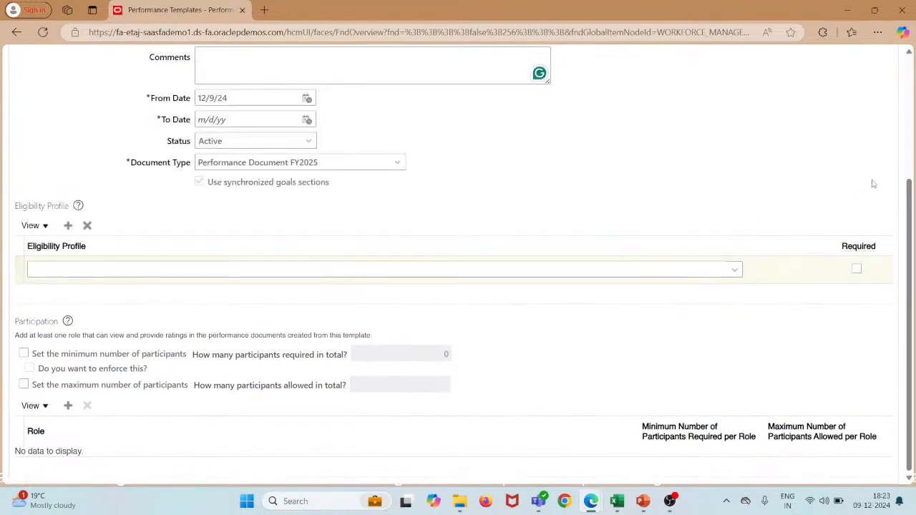
{"action": "left_click", "coordinate": [21, 268]}
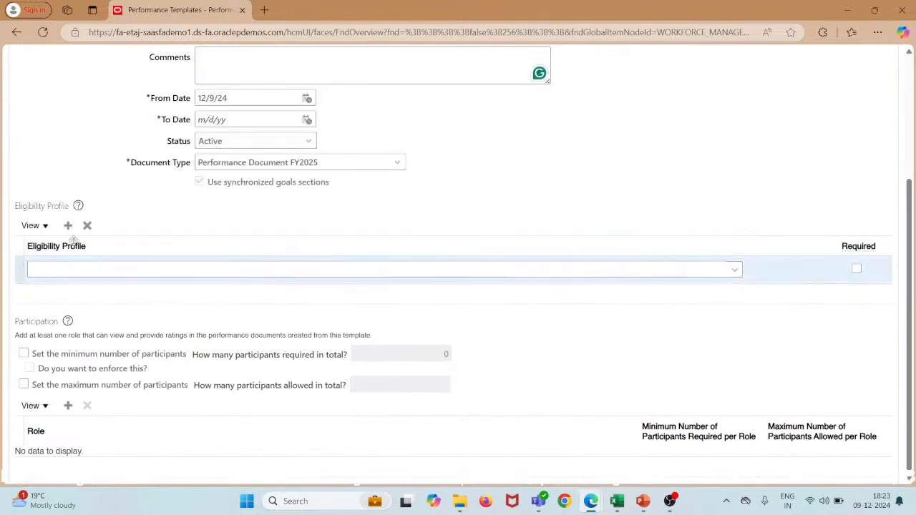
{"action": "left_click", "coordinate": [87, 226]}
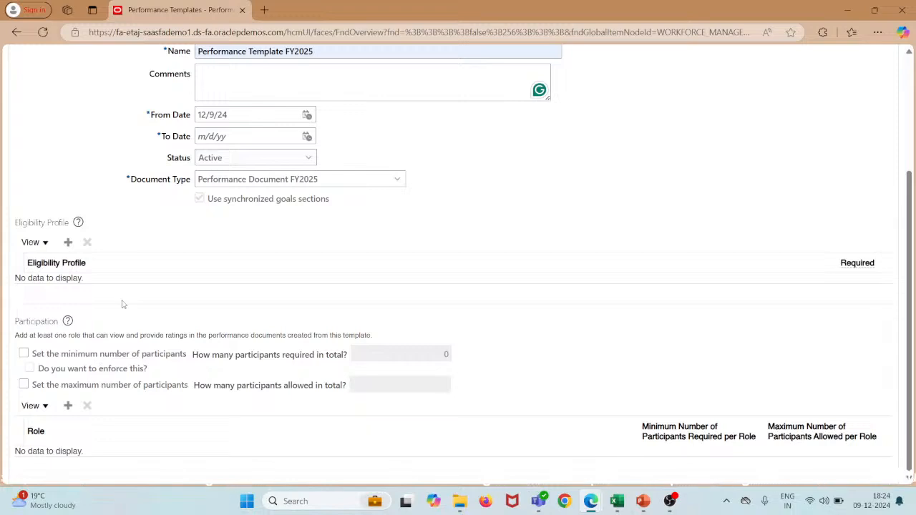
- Enable and enforce a minimum of 2 participants, and enable a maximum of 4
{"action": "left_click", "coordinate": [22, 355]}
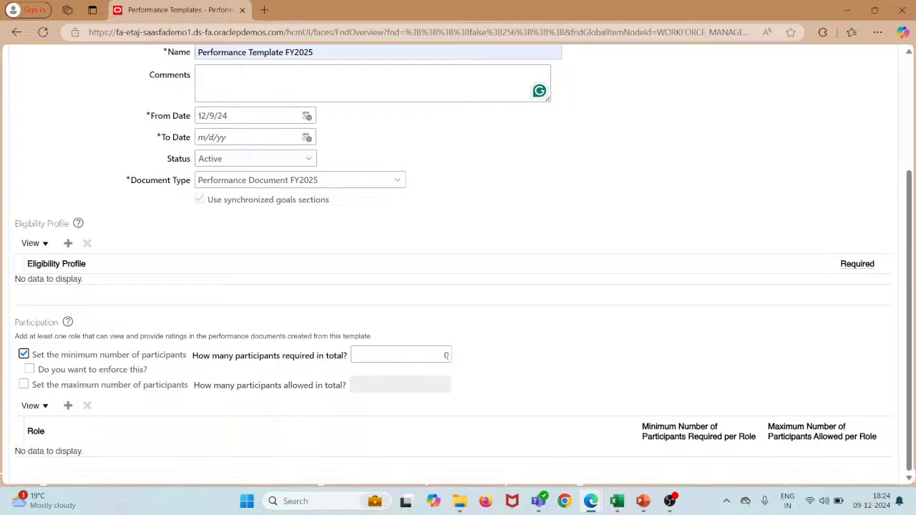
{"action": "left_click", "coordinate": [448, 355]}
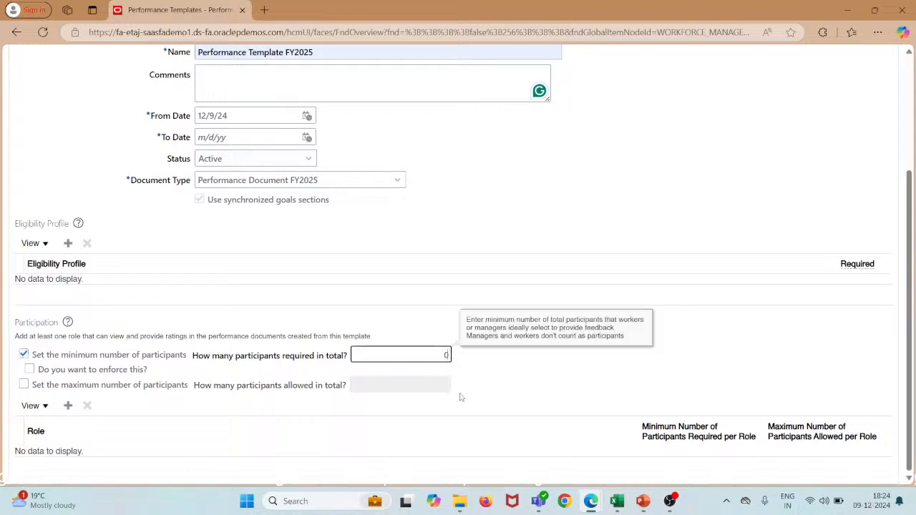
{"action": "key", "text": "BackSpace"}
{"action": "left_click", "coordinate": [29, 369]}
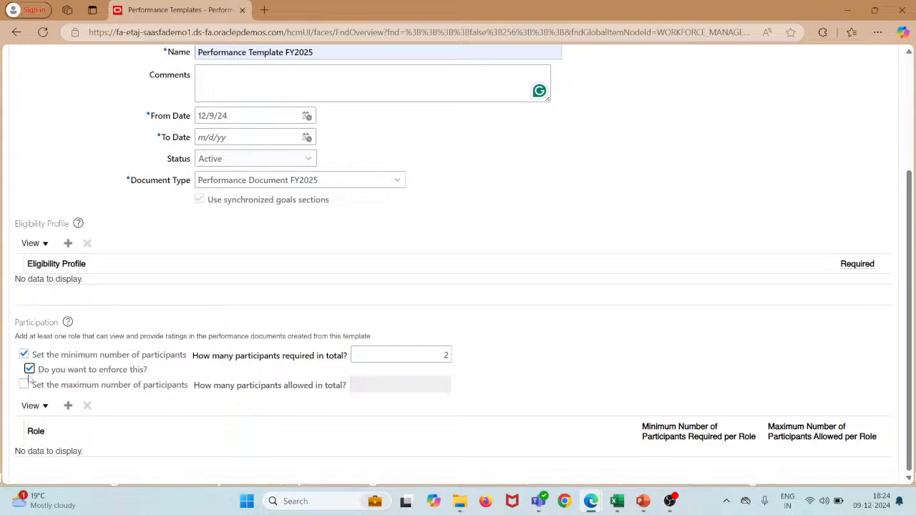
{"action": "left_click", "coordinate": [23, 385]}
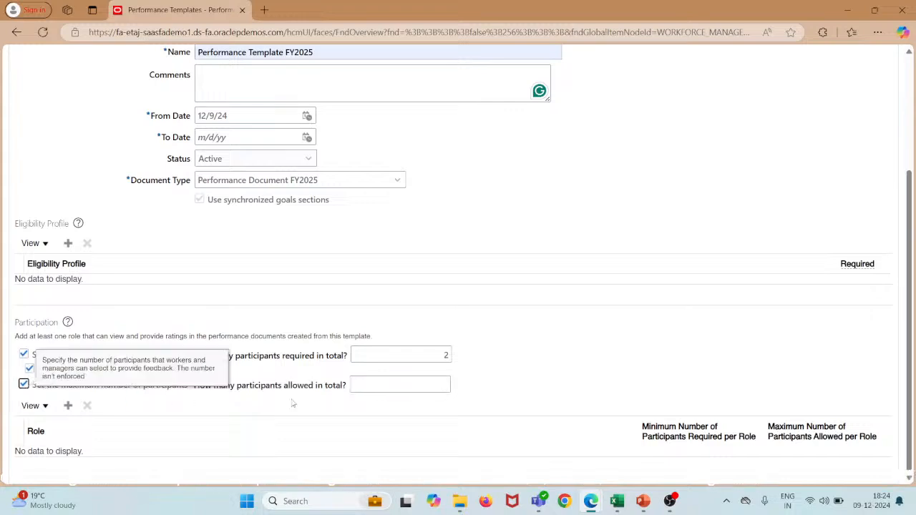
{"action": "left_click", "coordinate": [406, 383]}
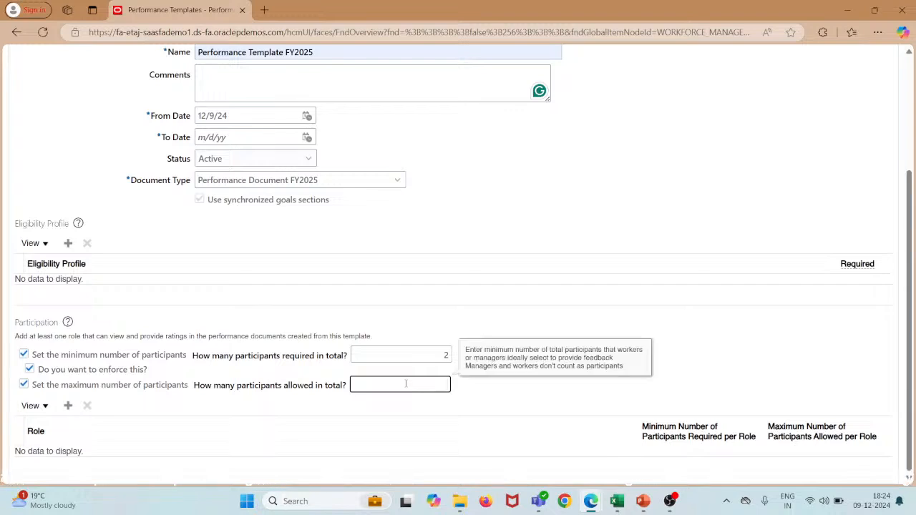
{"action": "left_click", "coordinate": [555, 387]}
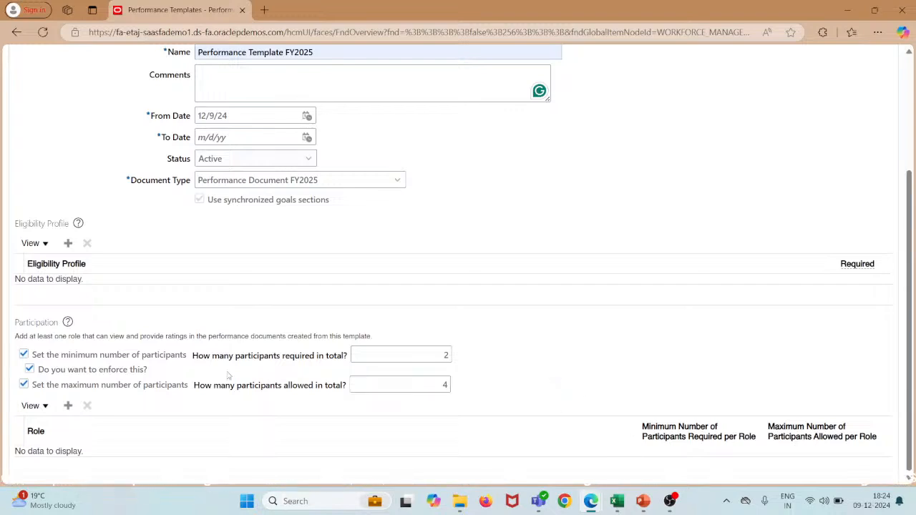
- Add Worker and Manager - Line Manager rows to the Participation roles table
{"action": "left_click", "coordinate": [67, 406]}
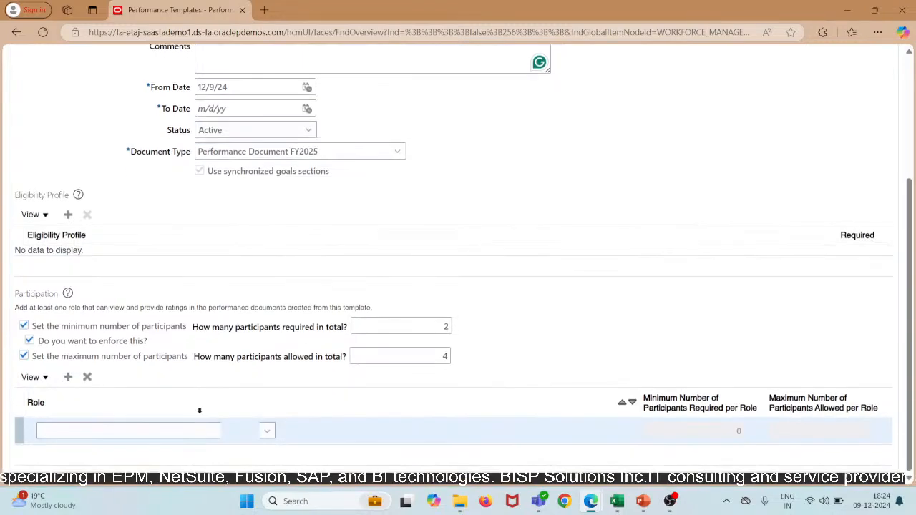
{"action": "left_click", "coordinate": [266, 442]}
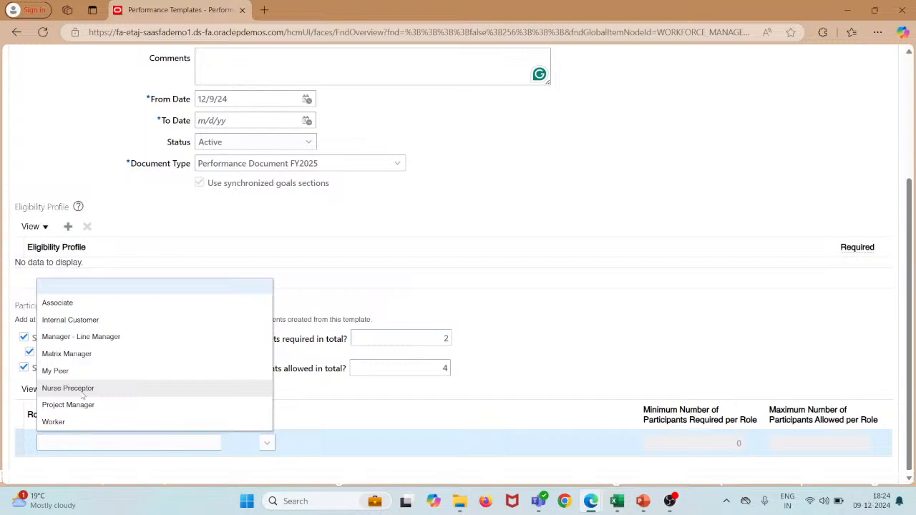
{"action": "left_click", "coordinate": [58, 422]}
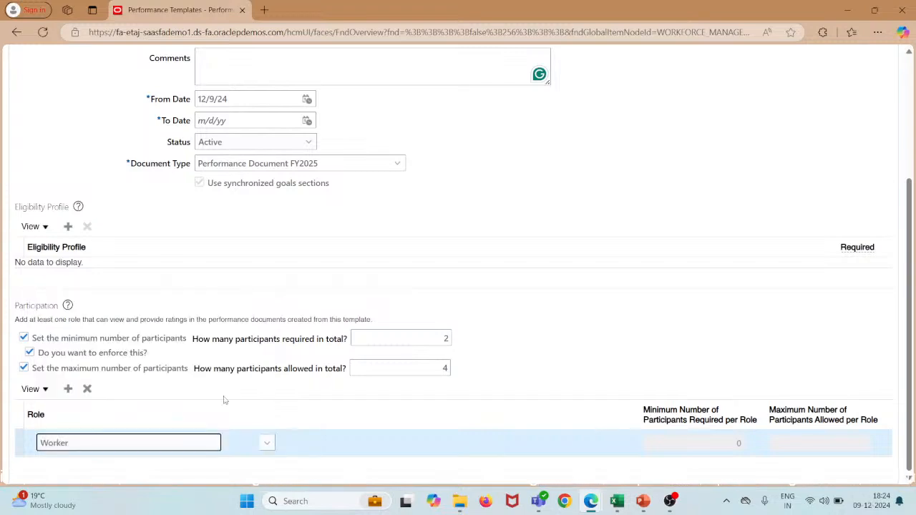
{"action": "left_click", "coordinate": [68, 389]}
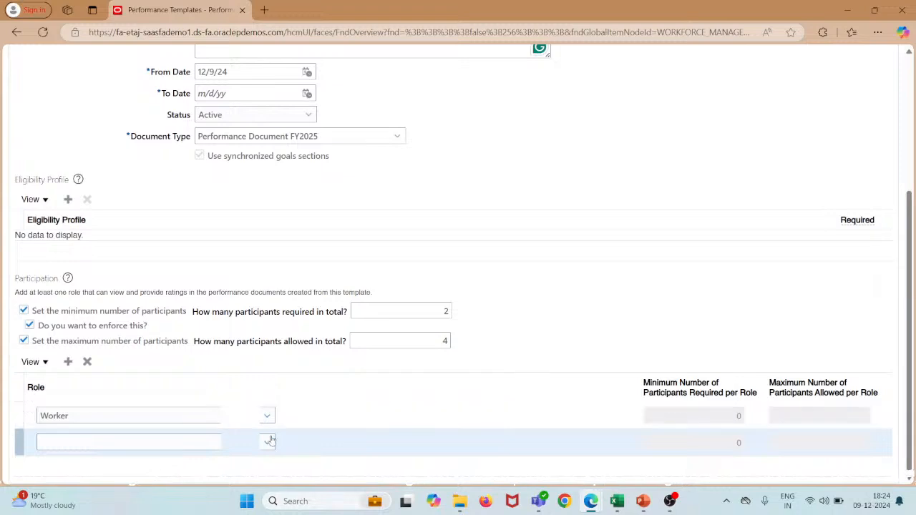
{"action": "left_click", "coordinate": [268, 439]}
{"action": "left_click", "coordinate": [133, 337]}
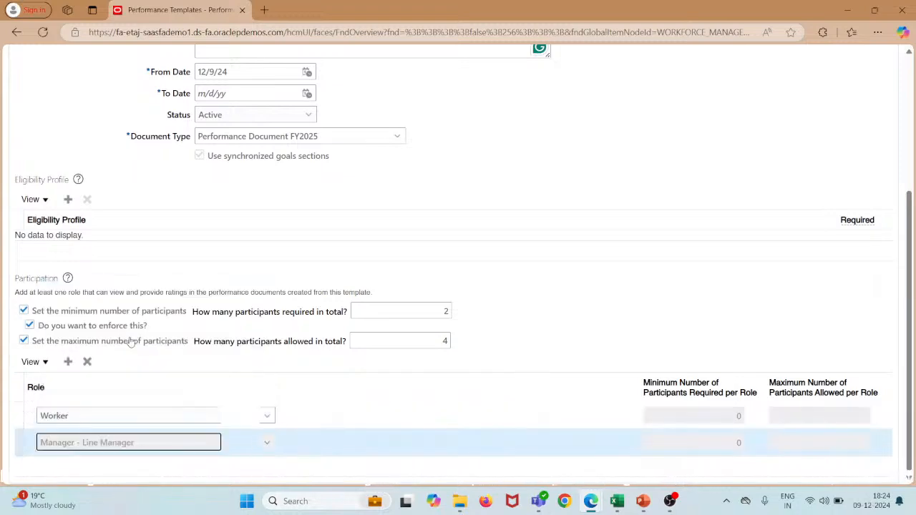
- Add a My Peer role row with a minimum of 2 and a maximum of 4 participants
{"action": "left_click", "coordinate": [68, 361]}
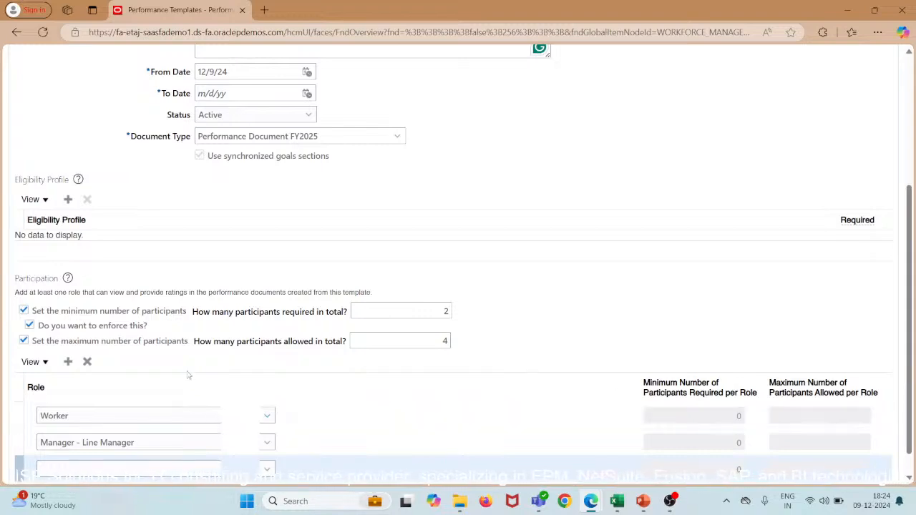
{"action": "scroll", "coordinate": [188, 374], "scroll_direction": "down", "scroll_amount": 2}
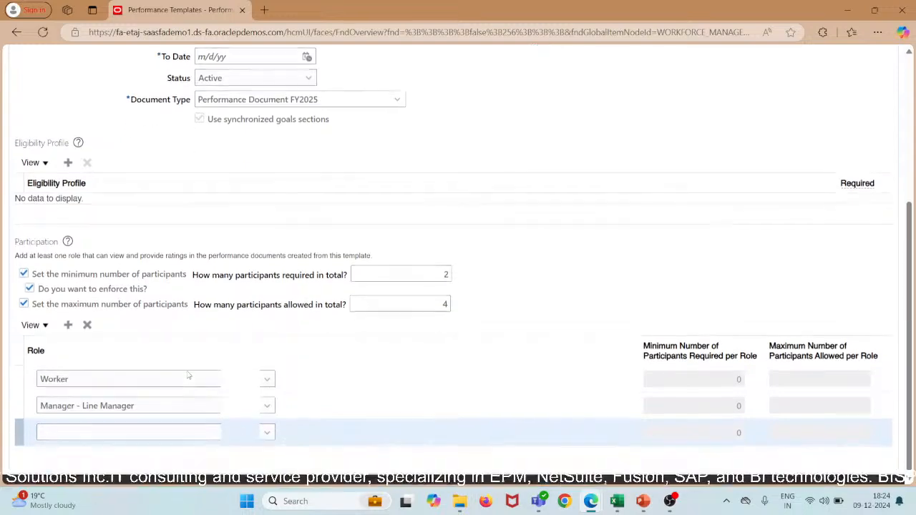
{"action": "left_click", "coordinate": [266, 443]}
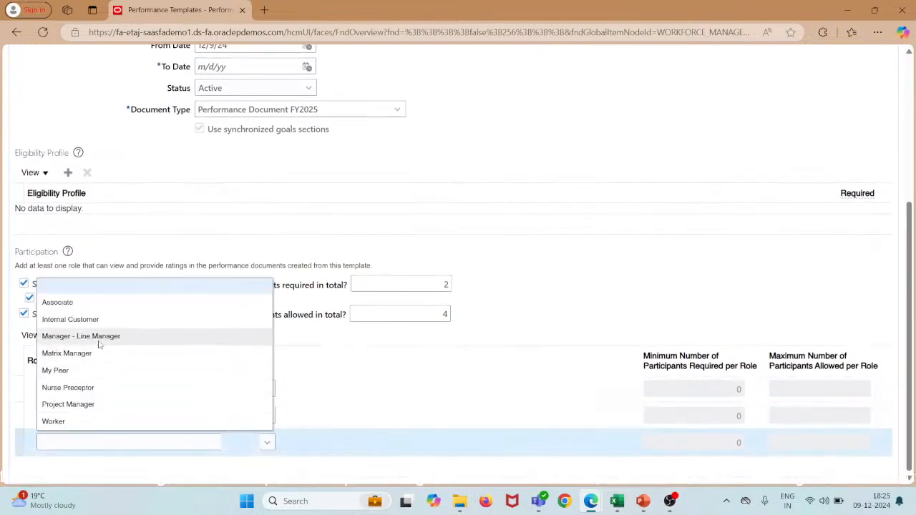
{"action": "left_click", "coordinate": [58, 370]}
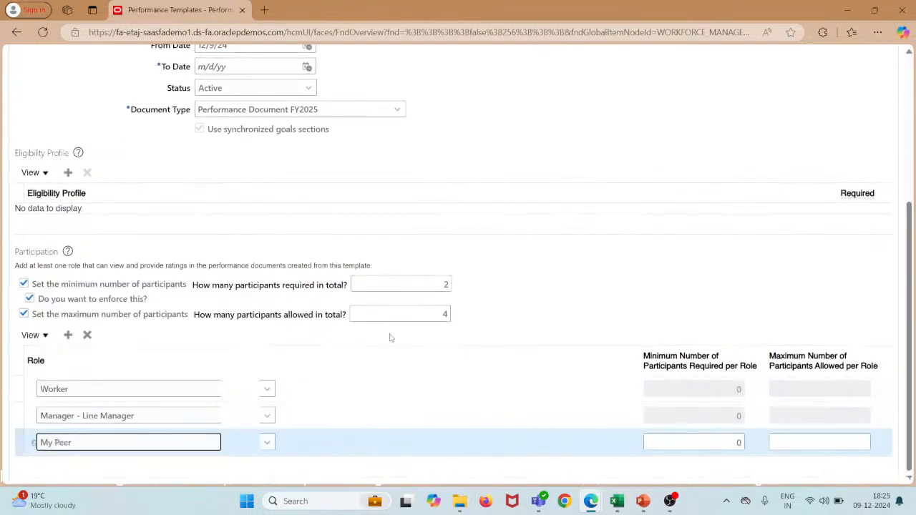
{"action": "scroll", "coordinate": [389, 337], "scroll_direction": "up", "scroll_amount": 1}
{"action": "scroll", "coordinate": [390, 337], "scroll_direction": "down", "scroll_amount": 1}
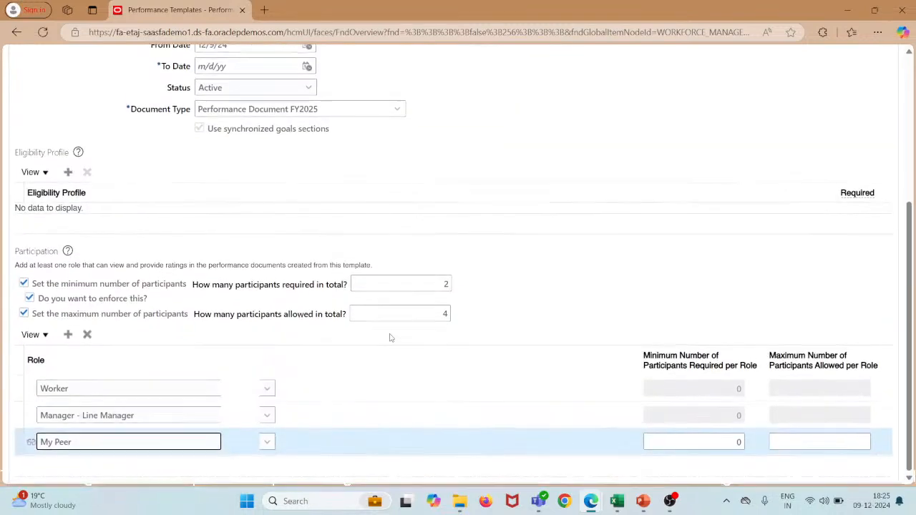
{"action": "left_click", "coordinate": [741, 444]}
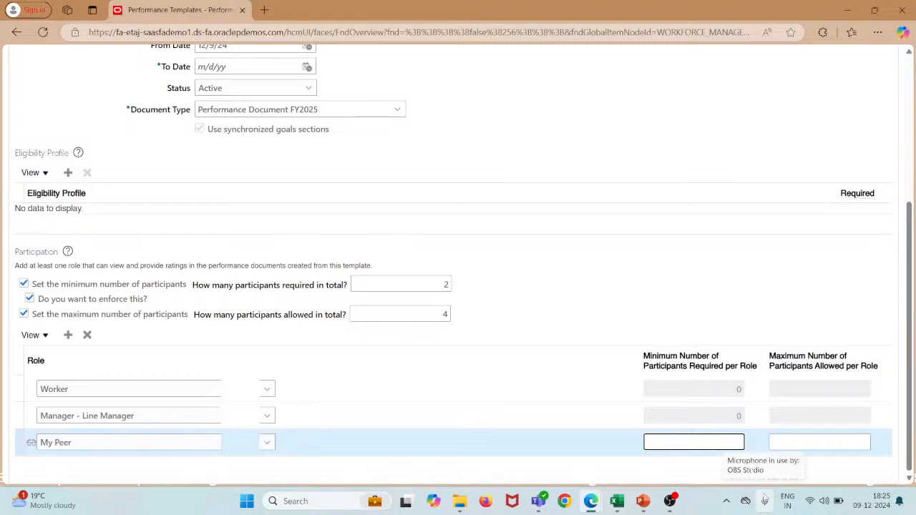
{"action": "key", "text": "Tab"}
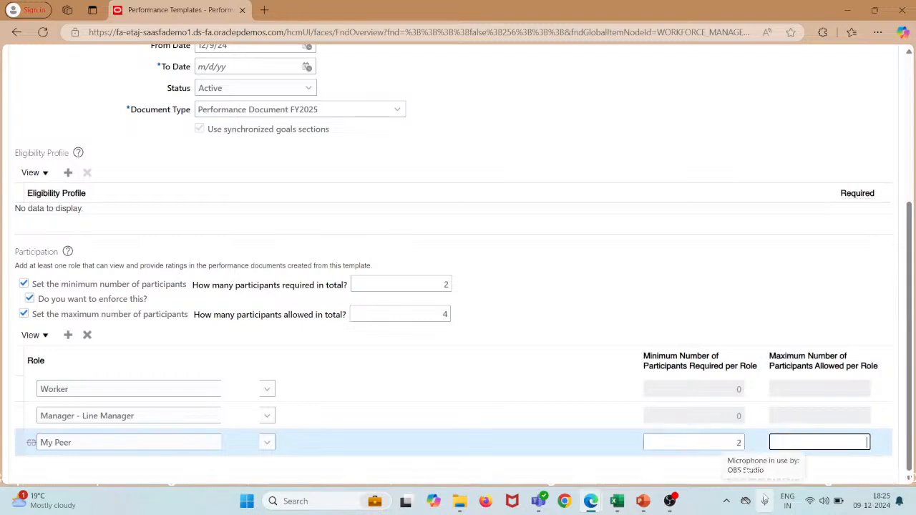
- Set the template's To Date to December 31, 2025 with the calendar
{"action": "type", "text": "4"}
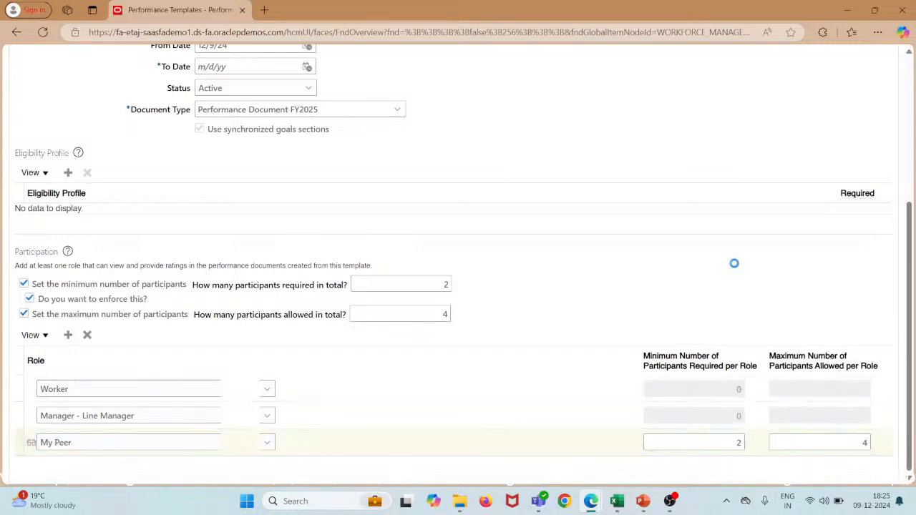
{"action": "scroll", "coordinate": [663, 262], "scroll_direction": "up", "scroll_amount": 5}
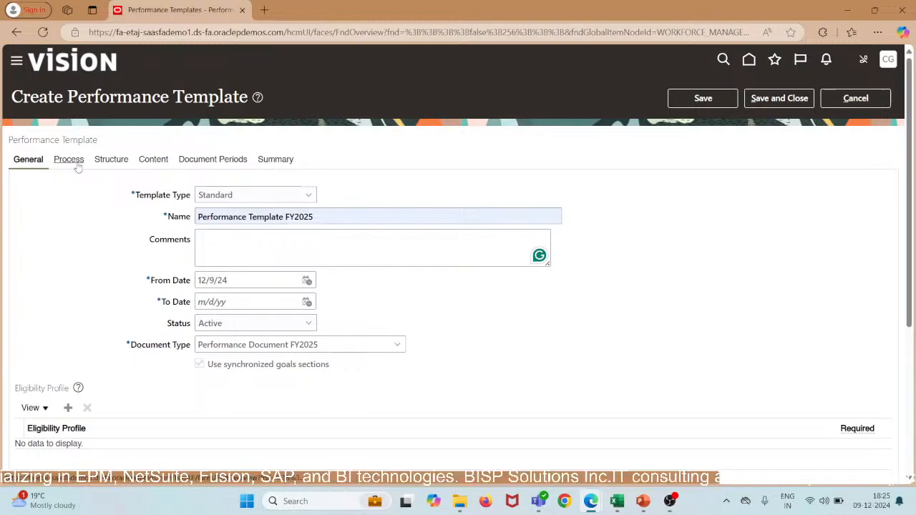
{"action": "left_click", "coordinate": [78, 166]}
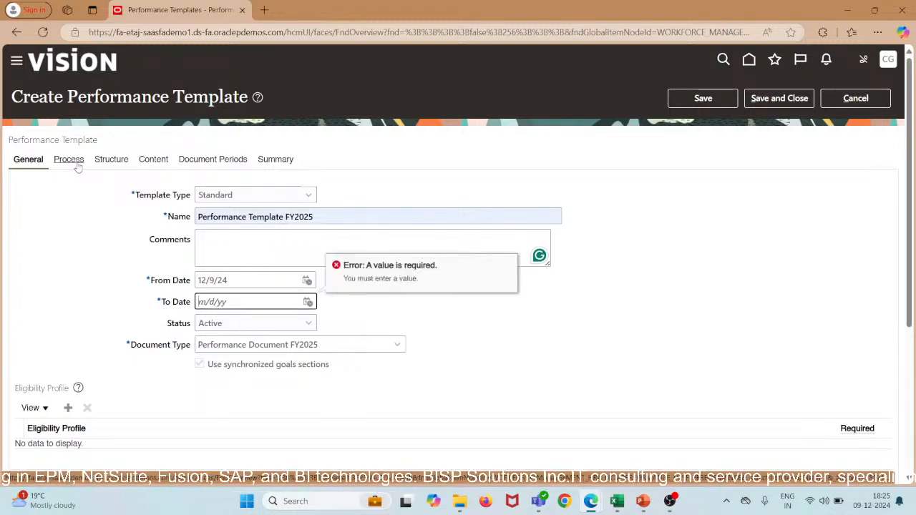
{"action": "left_click", "coordinate": [307, 302]}
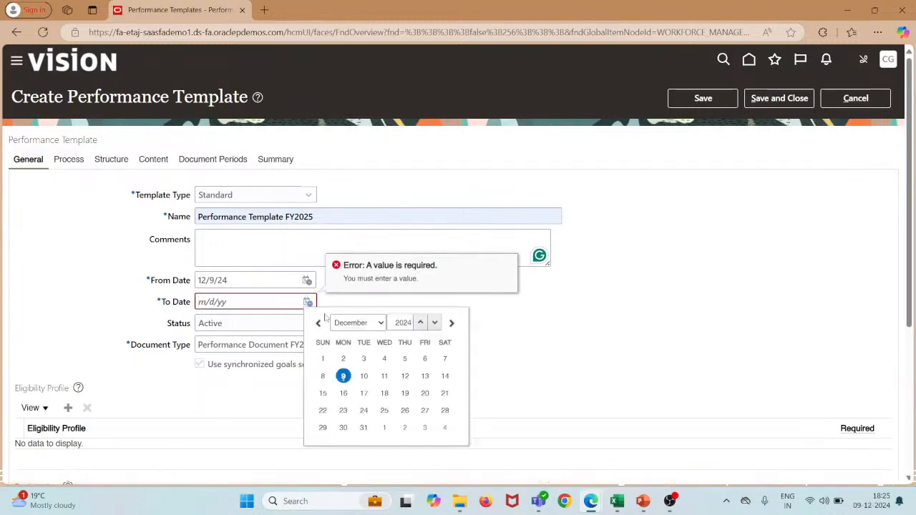
{"action": "left_click", "coordinate": [379, 323]}
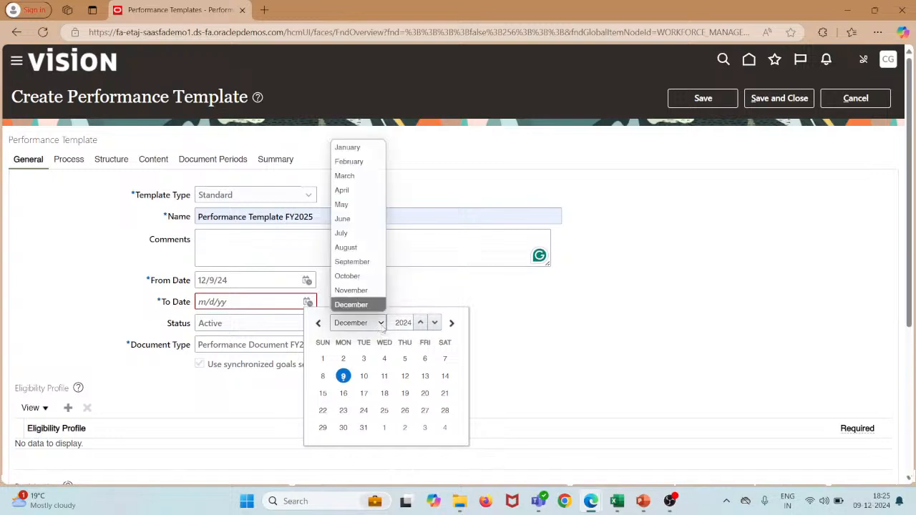
{"action": "left_click", "coordinate": [420, 323]}
{"action": "left_click", "coordinate": [385, 427]}
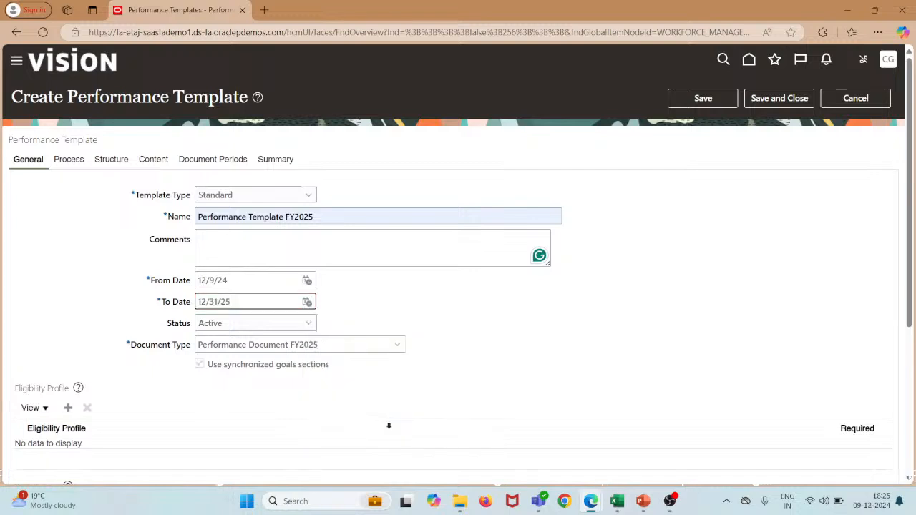
- Set the template's From Date to January 1, 2024 with the calendar
{"action": "left_click", "coordinate": [306, 281]}
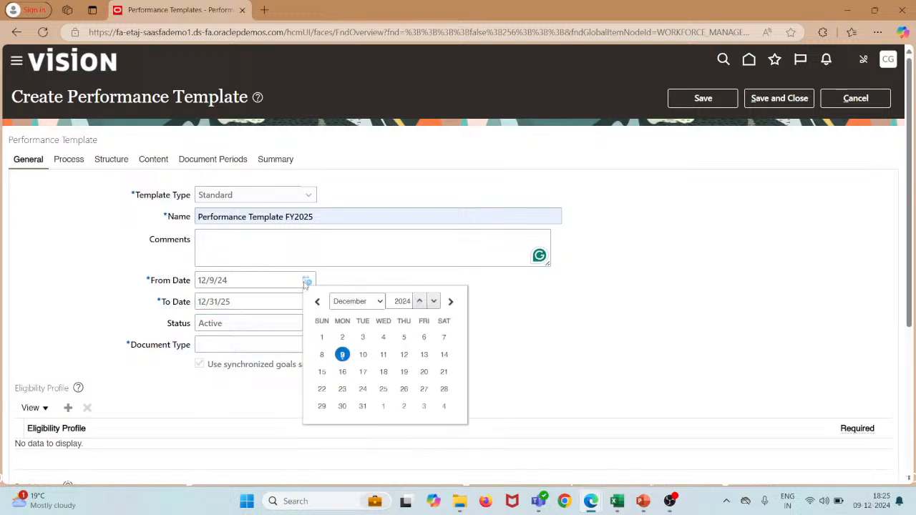
{"action": "left_click", "coordinate": [380, 302]}
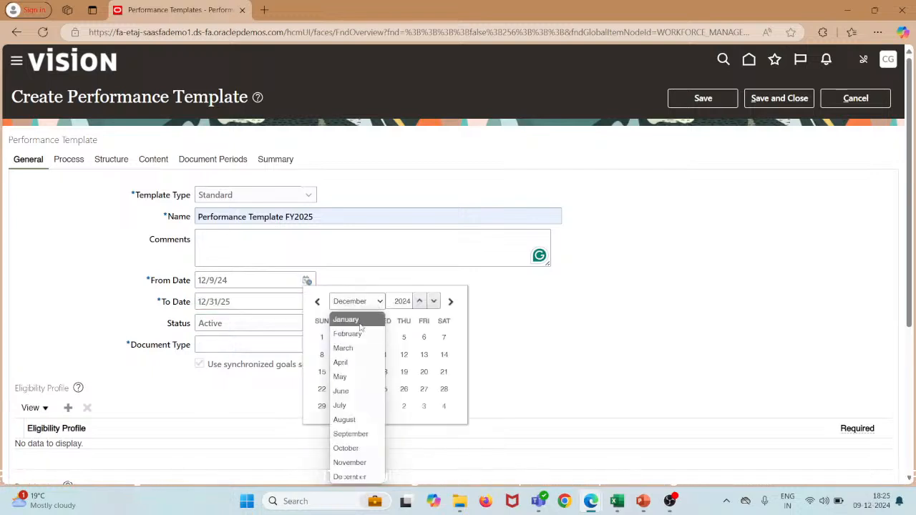
{"action": "left_click", "coordinate": [346, 319]}
{"action": "left_click", "coordinate": [341, 337]}
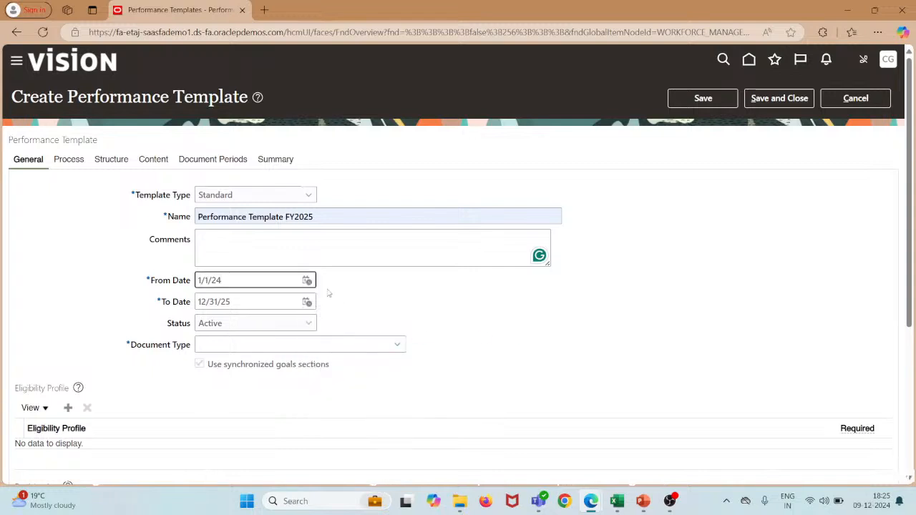
{"action": "left_click", "coordinate": [306, 282]}
{"action": "left_click", "coordinate": [420, 301]}
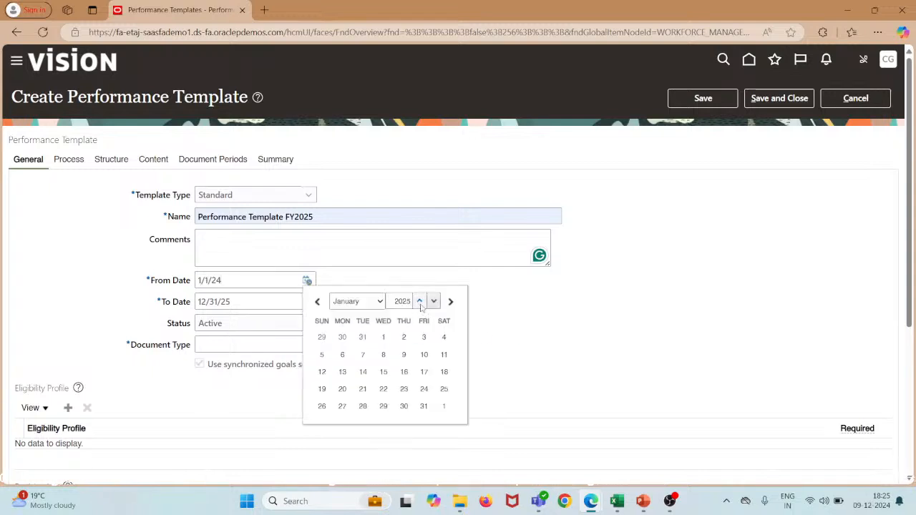
{"action": "left_click", "coordinate": [566, 355]}
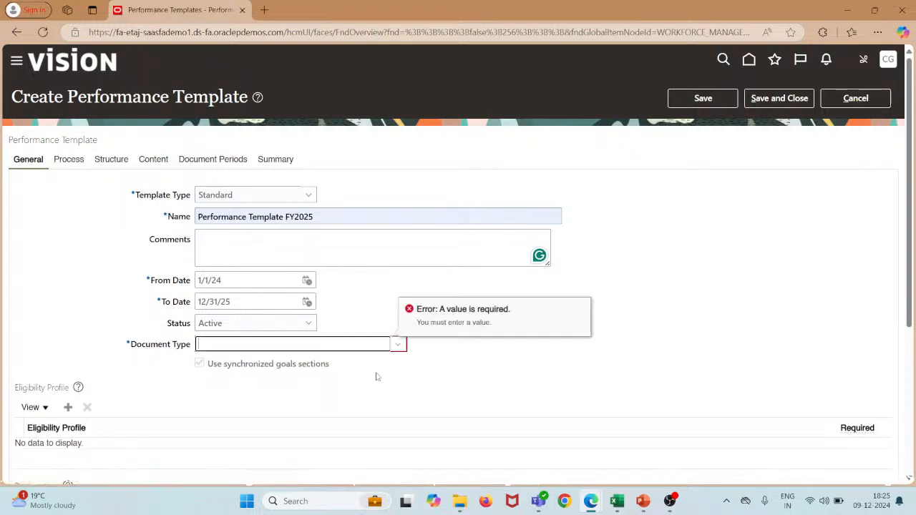
{"action": "scroll", "coordinate": [400, 346], "scroll_direction": "down", "scroll_amount": 3}
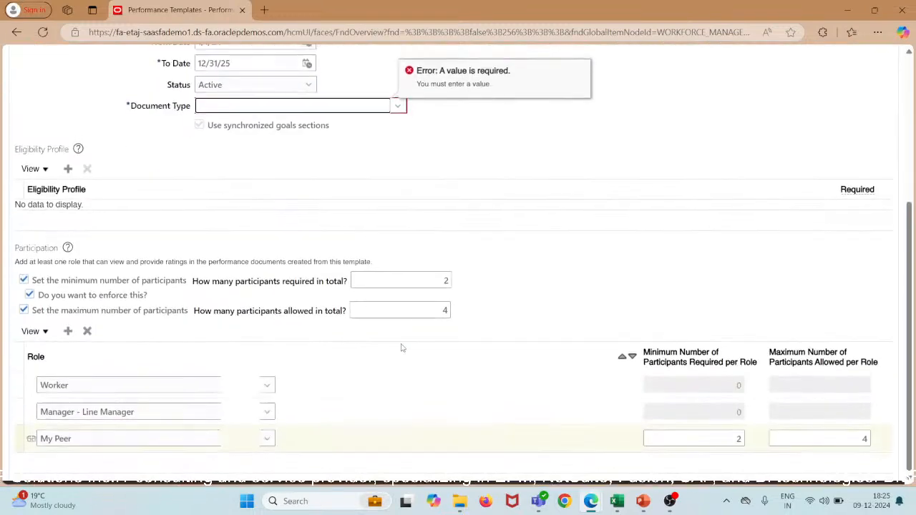
{"action": "scroll", "coordinate": [401, 348], "scroll_direction": "up", "scroll_amount": 3}
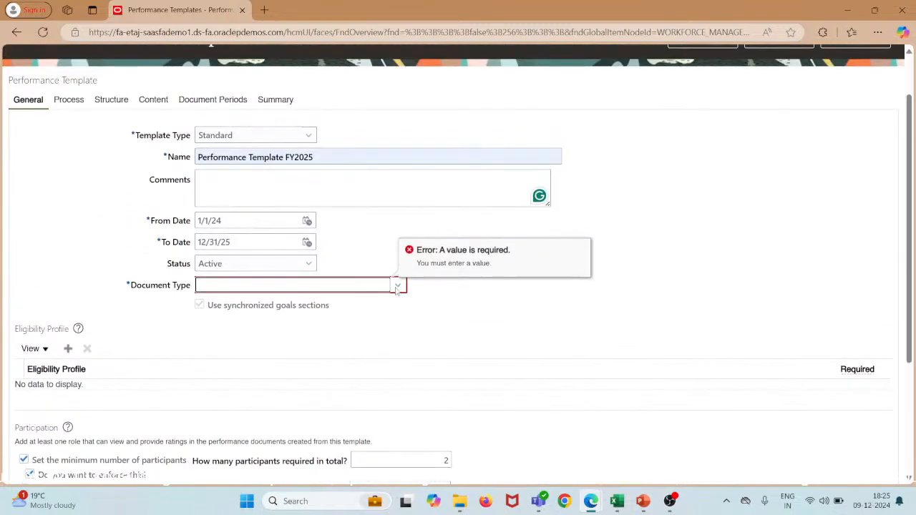
- Look through the Document Type list and its search dialog
{"action": "left_click", "coordinate": [396, 286]}
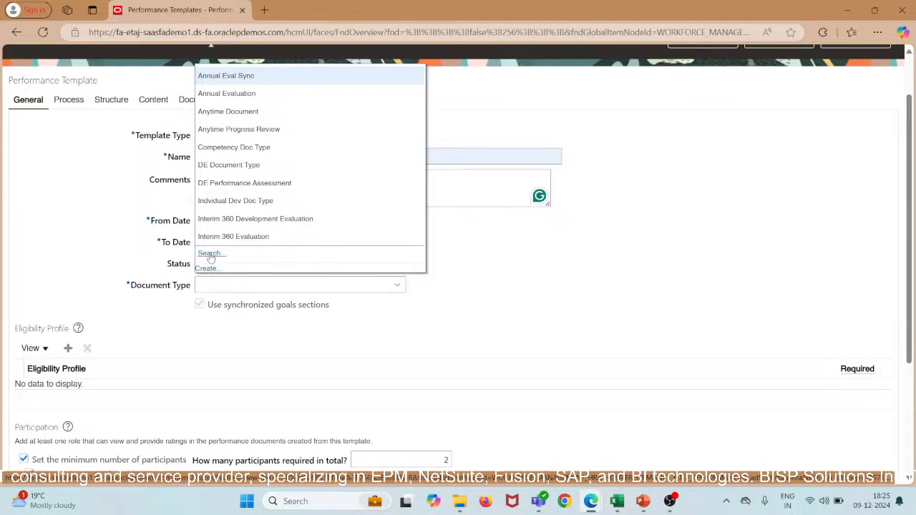
{"action": "left_click", "coordinate": [209, 253]}
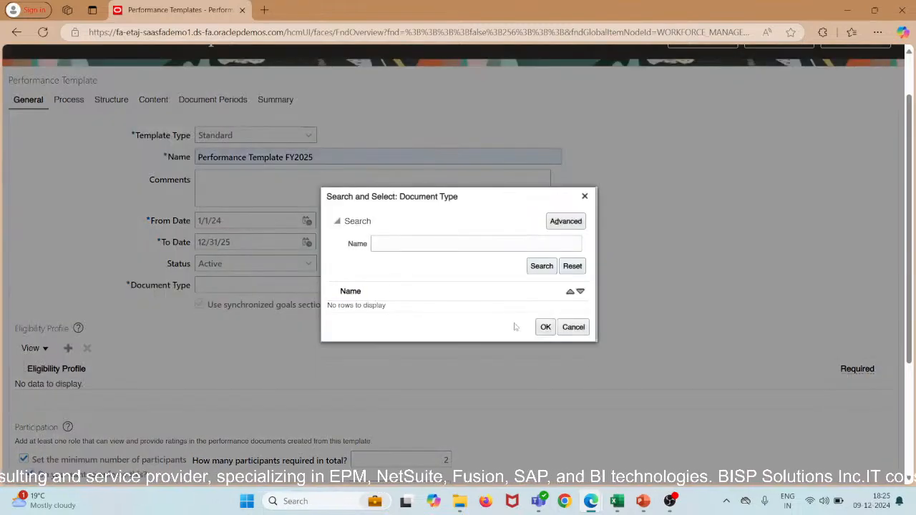
{"action": "left_click", "coordinate": [573, 327]}
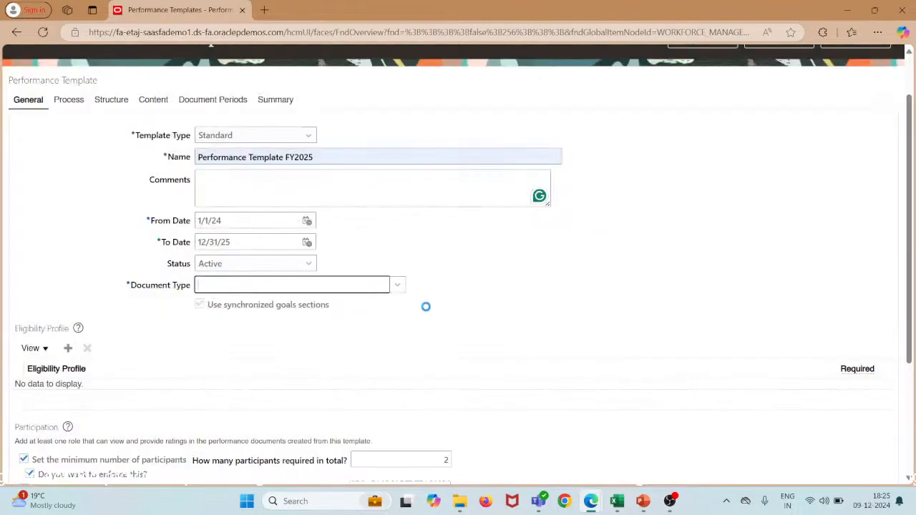
{"action": "left_click", "coordinate": [395, 285]}
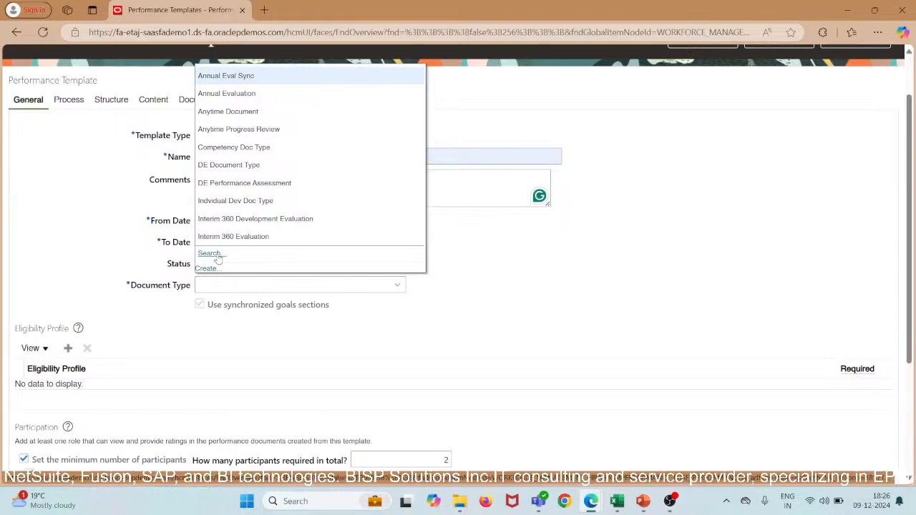
- Search the document types for 'Performance Document FY2025' without picking one yet
{"action": "left_click", "coordinate": [215, 255]}
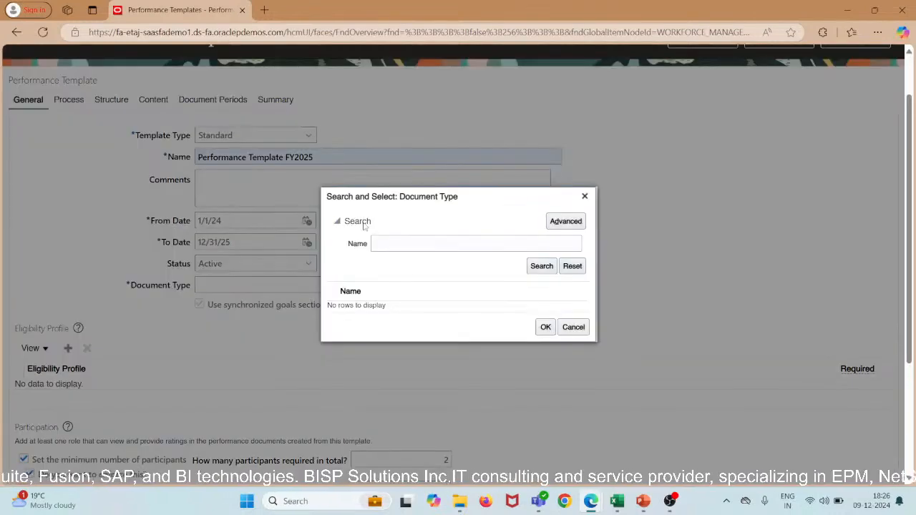
{"action": "left_click", "coordinate": [427, 243]}
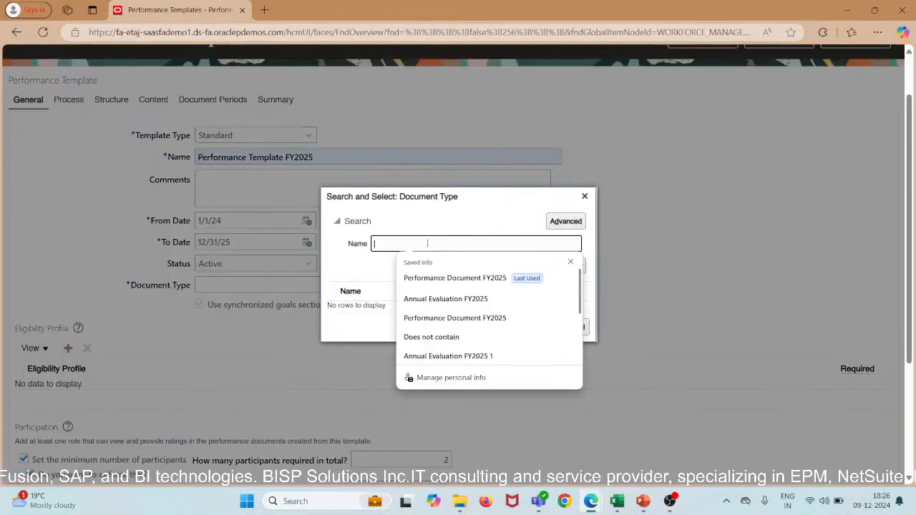
{"action": "type", "text": "Performance Template FY2025"}
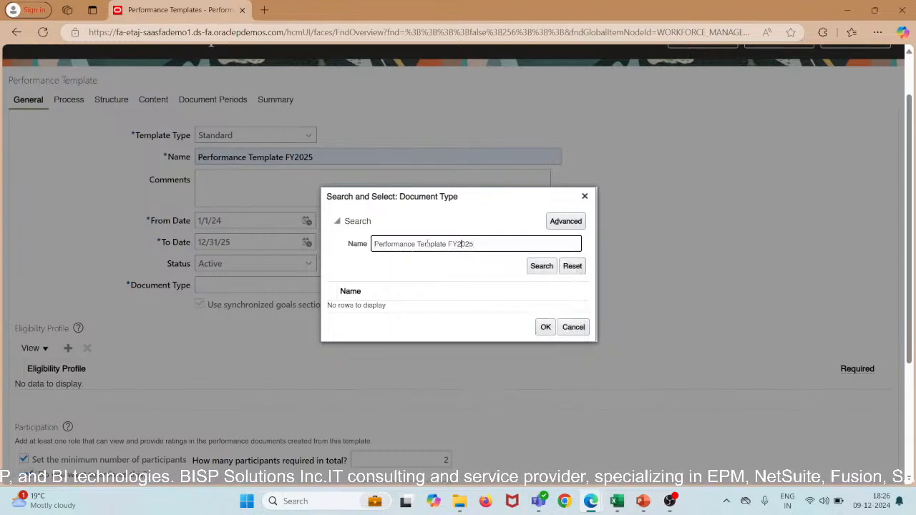
{"action": "double_click", "coordinate": [427, 243]}
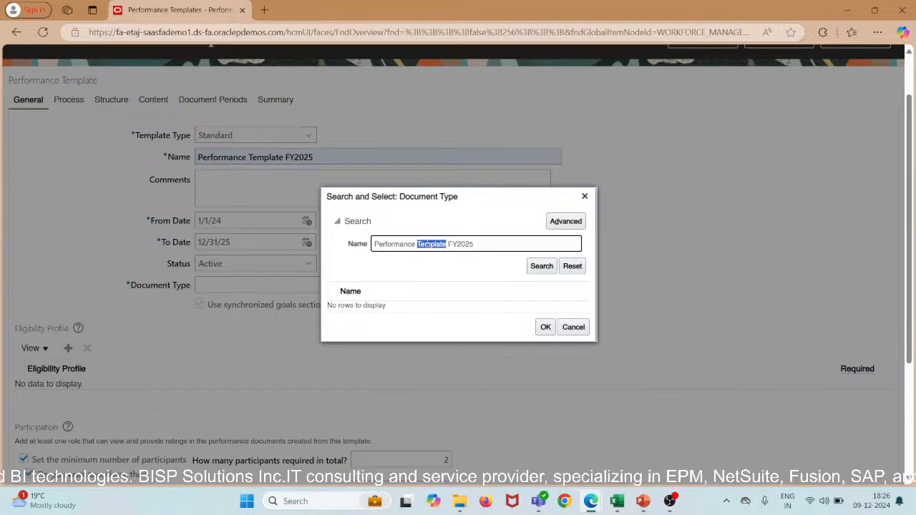
{"action": "type", "text": "document"}
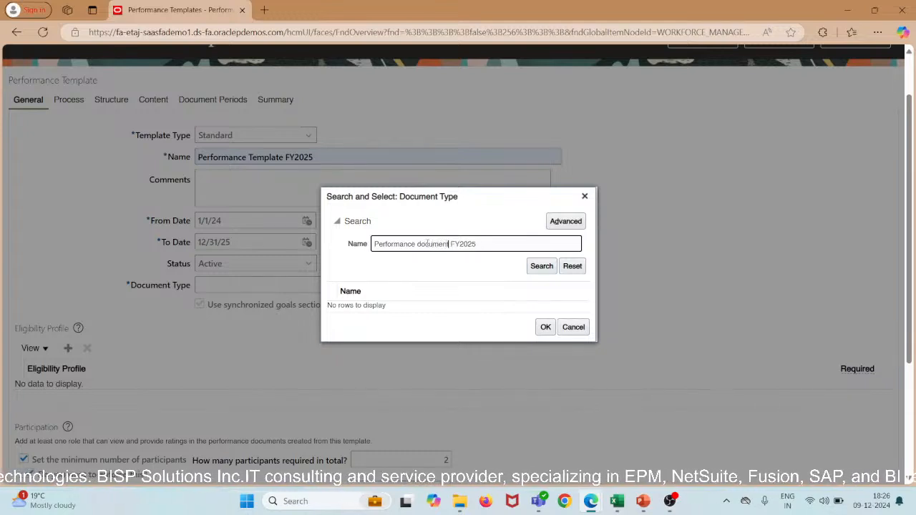
{"action": "left_click", "coordinate": [535, 266]}
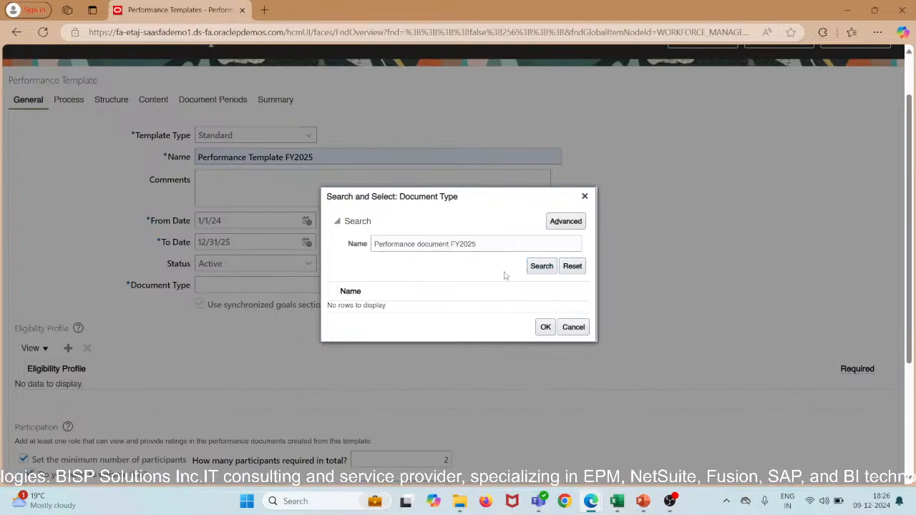
{"action": "left_click", "coordinate": [539, 271]}
{"action": "left_click", "coordinate": [541, 271]}
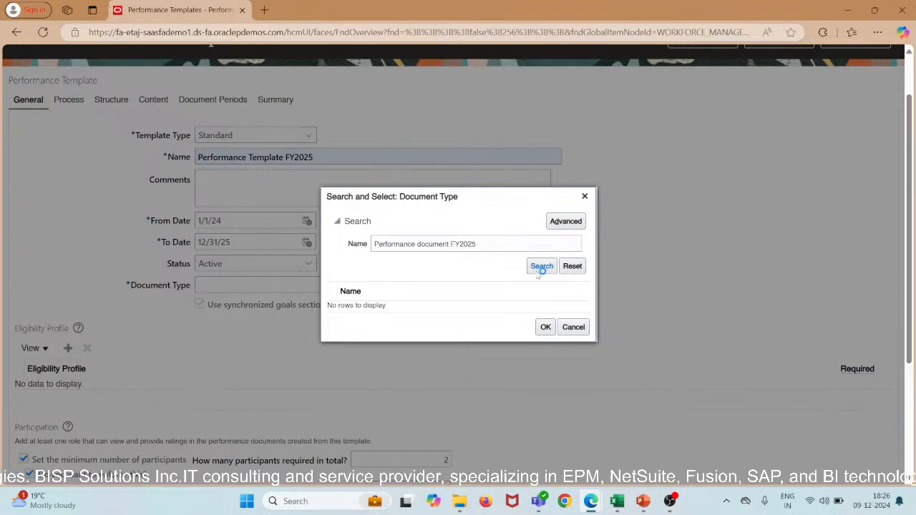
{"action": "left_click", "coordinate": [423, 246]}
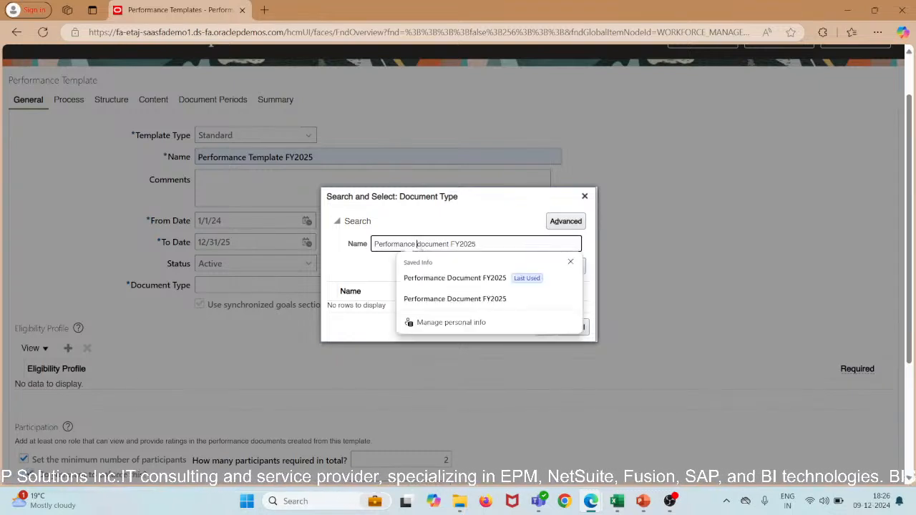
{"action": "key", "text": "Down"}
{"action": "key", "text": "Return"}
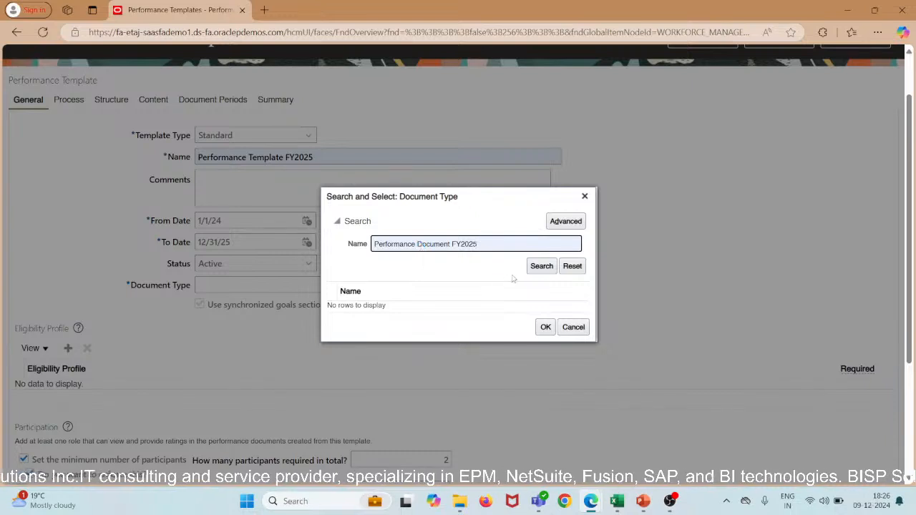
{"action": "left_click", "coordinate": [532, 267]}
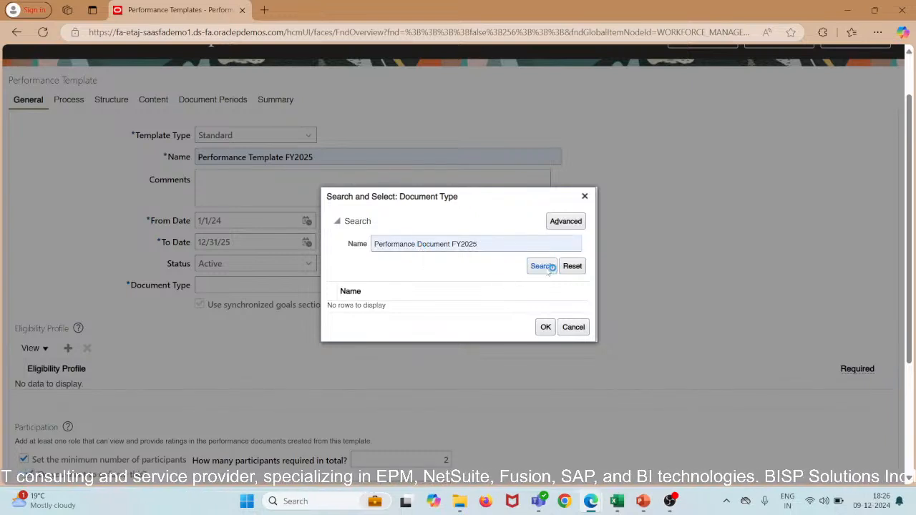
{"action": "left_click", "coordinate": [574, 327]}
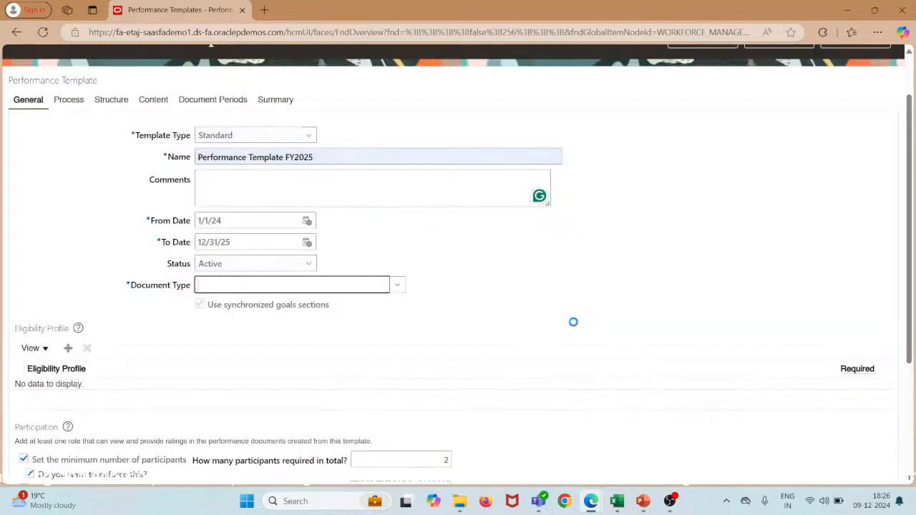
- Change the From Date to January 1, 2025
{"action": "left_click", "coordinate": [306, 221]}
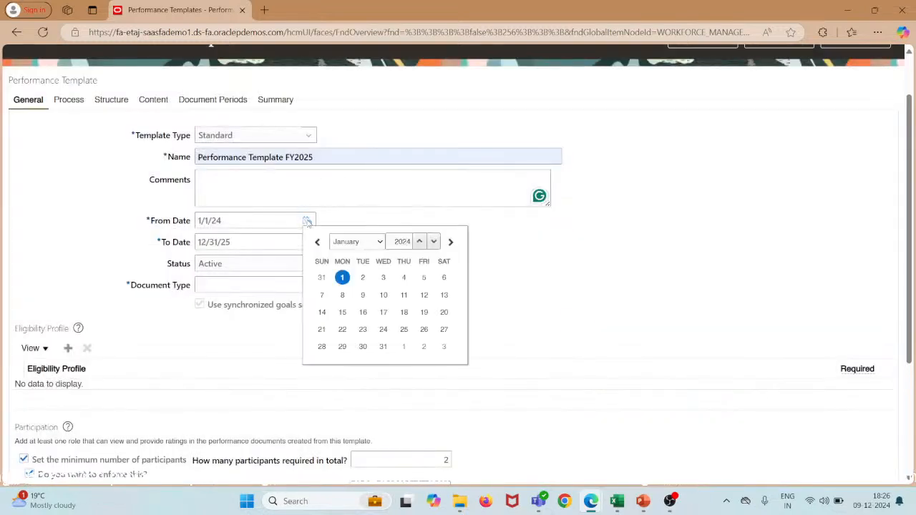
{"action": "left_click", "coordinate": [420, 241]}
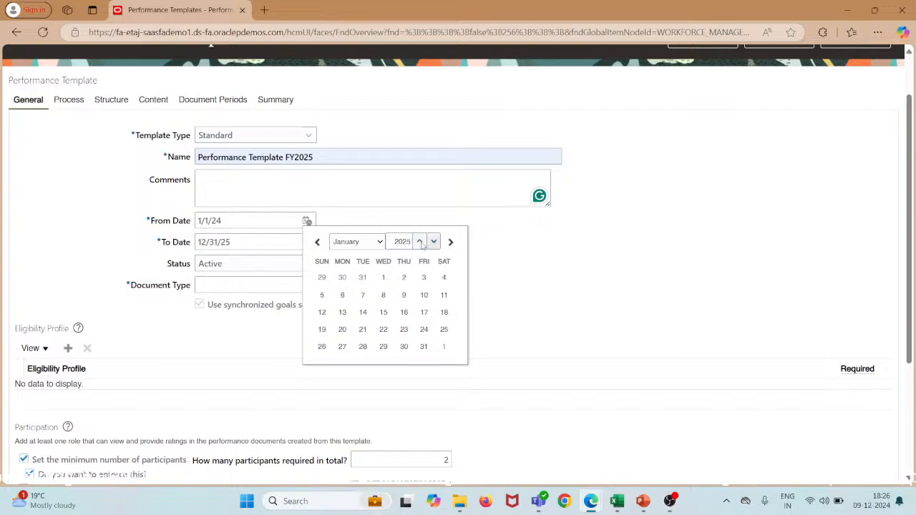
{"action": "left_click", "coordinate": [382, 277]}
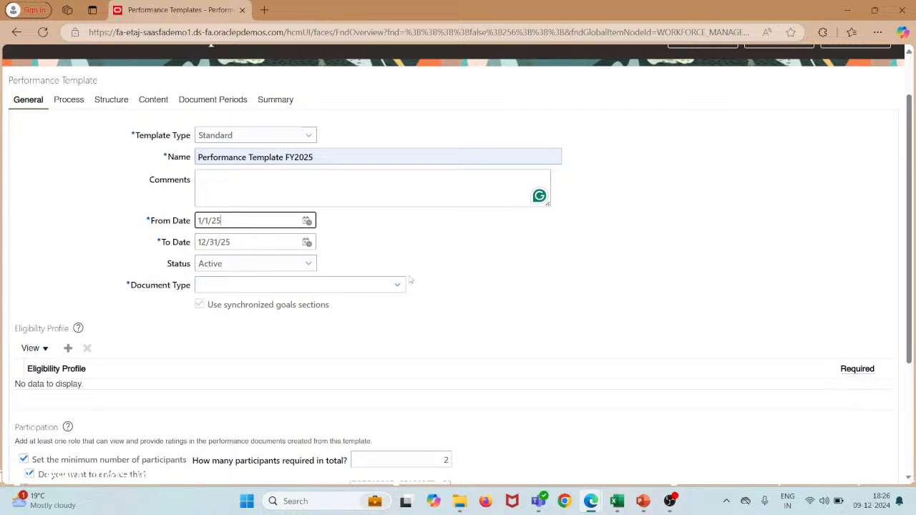
- Set Document Type to Performance Document FY2025 via search, then go to the Process settings
{"action": "left_click", "coordinate": [398, 285]}
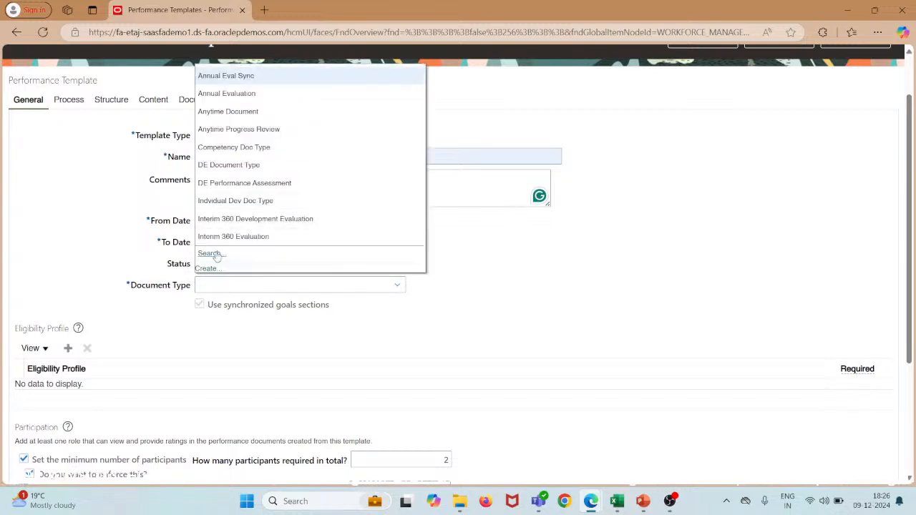
{"action": "left_click", "coordinate": [210, 253]}
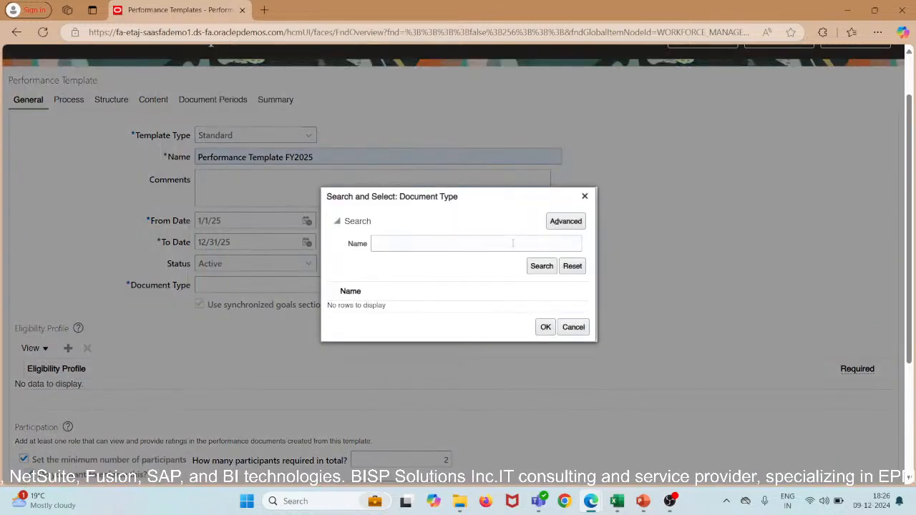
{"action": "left_click", "coordinate": [512, 243]}
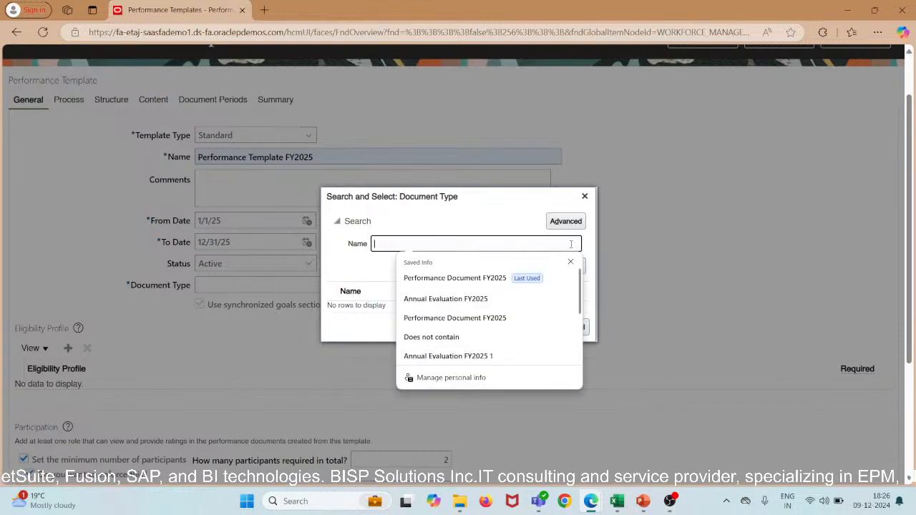
{"action": "left_click", "coordinate": [458, 319]}
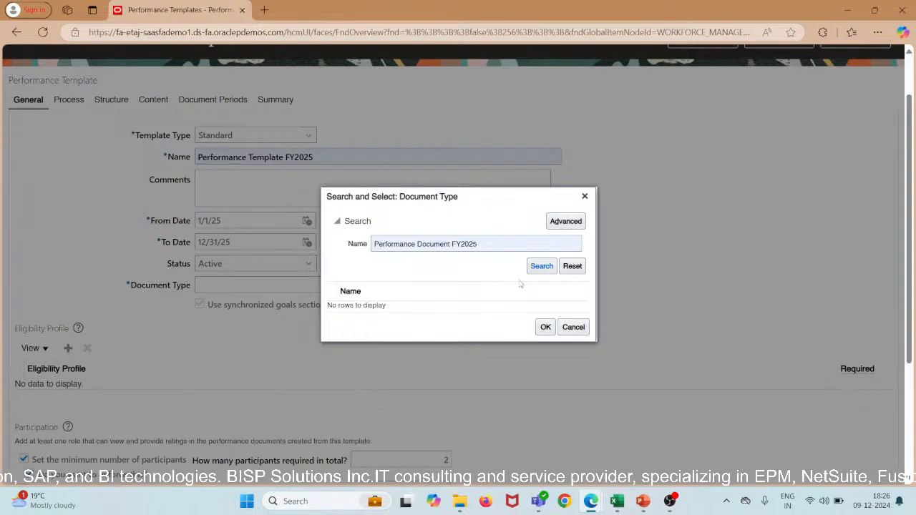
{"action": "left_click", "coordinate": [472, 313]}
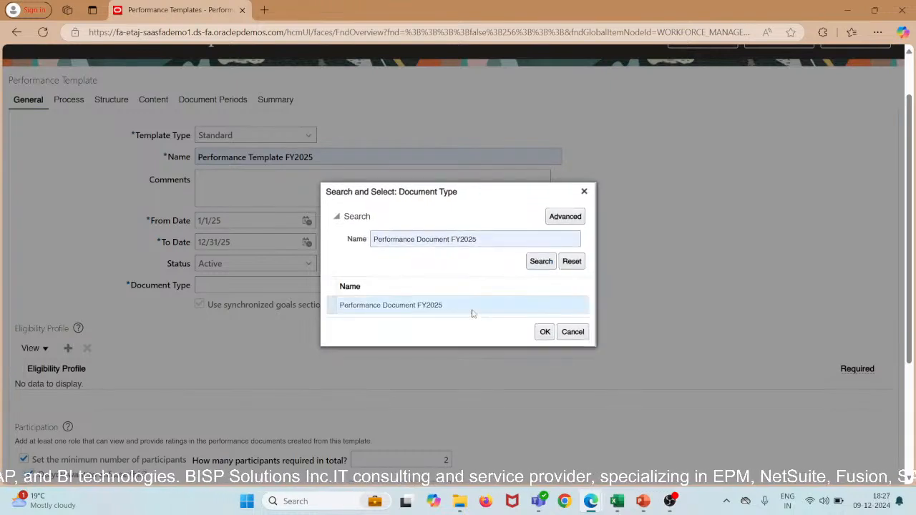
{"action": "left_click", "coordinate": [544, 332]}
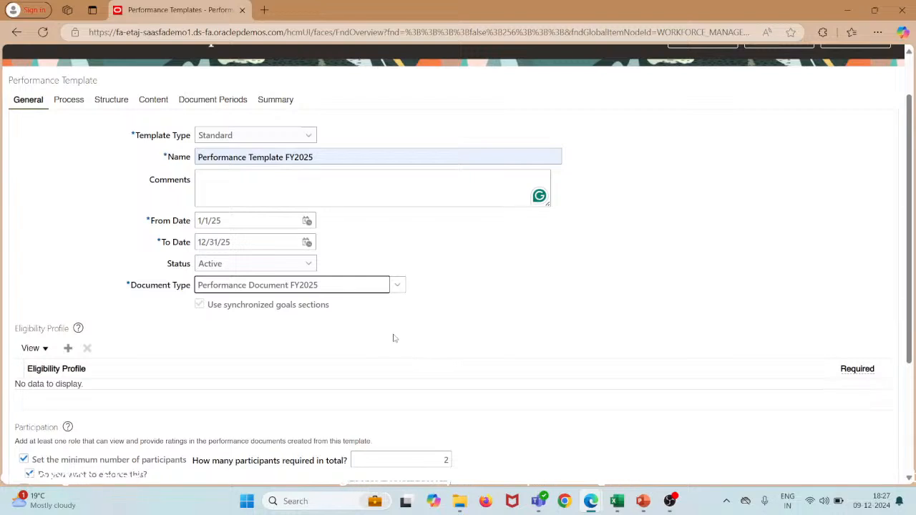
{"action": "left_click", "coordinate": [71, 101]}
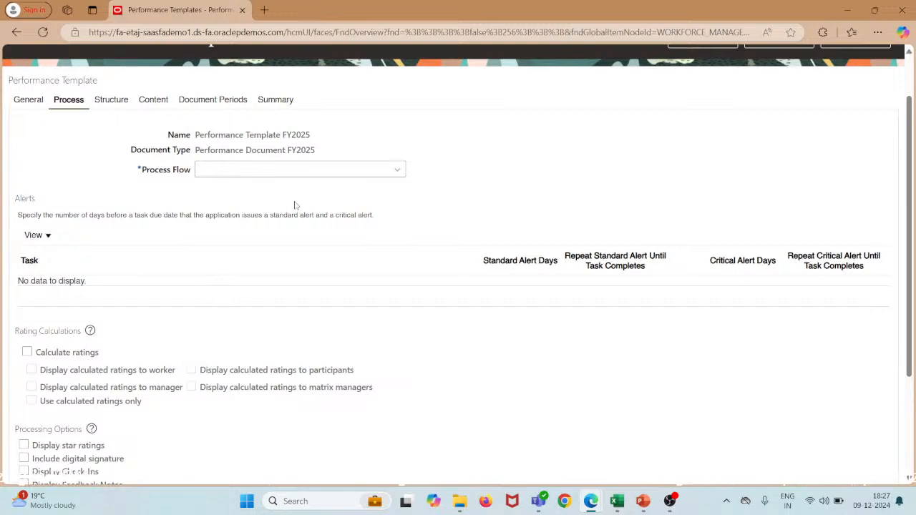
{"action": "left_click", "coordinate": [300, 165]}
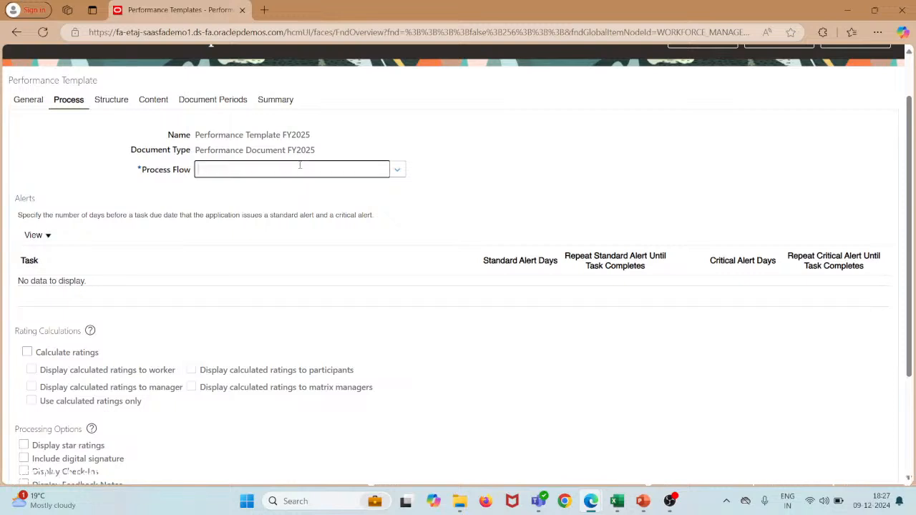
{"action": "left_click", "coordinate": [397, 171]}
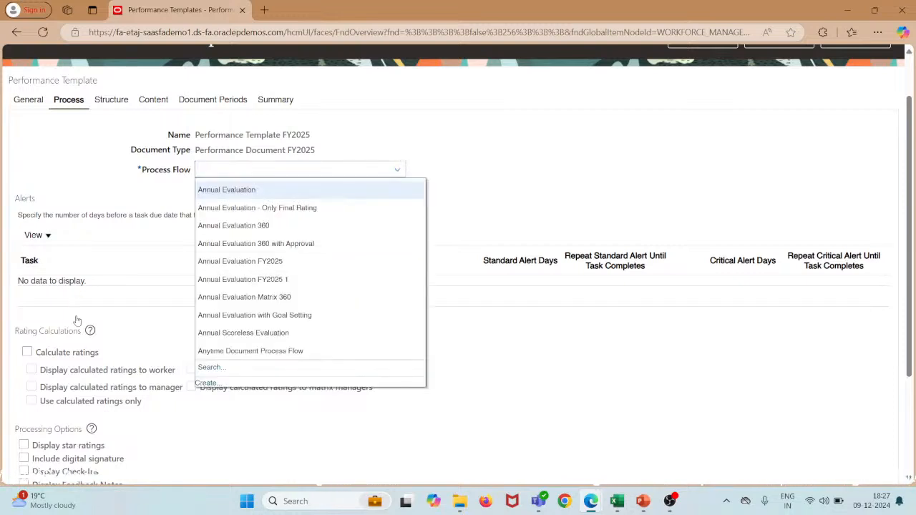
{"action": "left_click", "coordinate": [106, 264]}
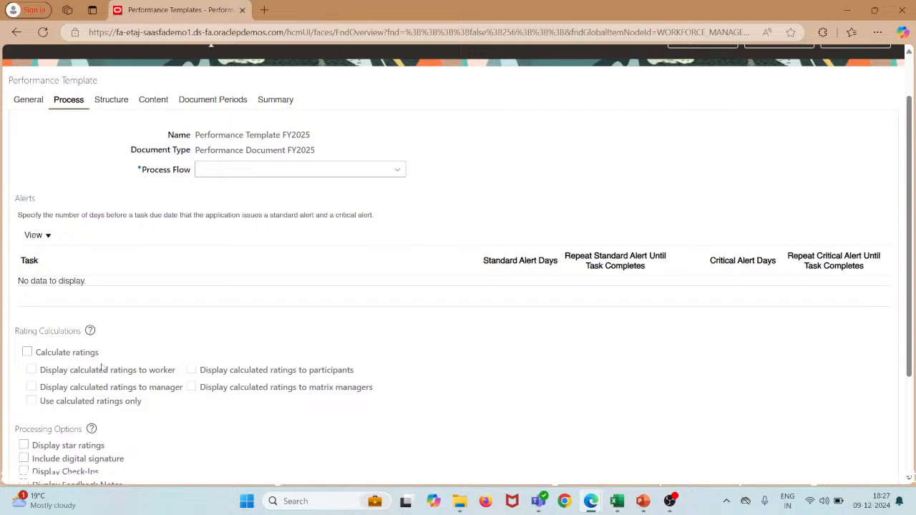
{"action": "scroll", "coordinate": [180, 350], "scroll_direction": "down", "scroll_amount": 1}
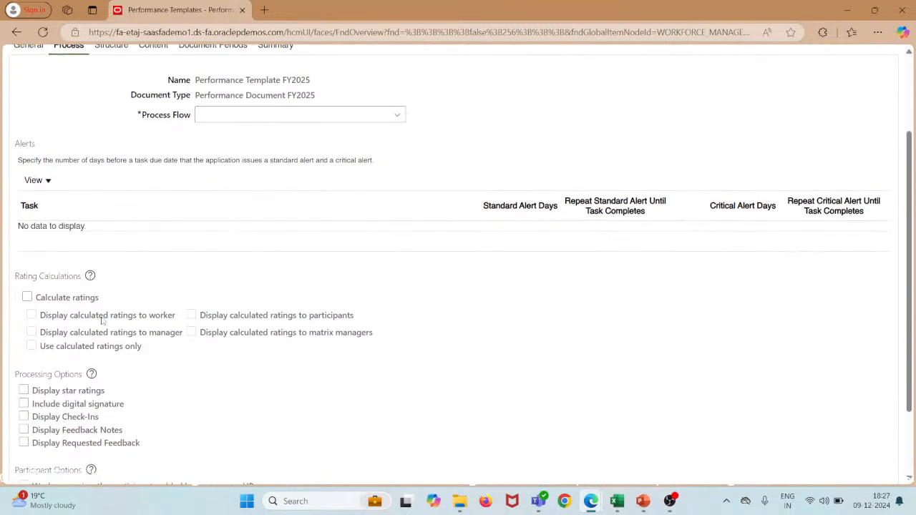
{"action": "scroll", "coordinate": [60, 302], "scroll_direction": "down", "scroll_amount": 1}
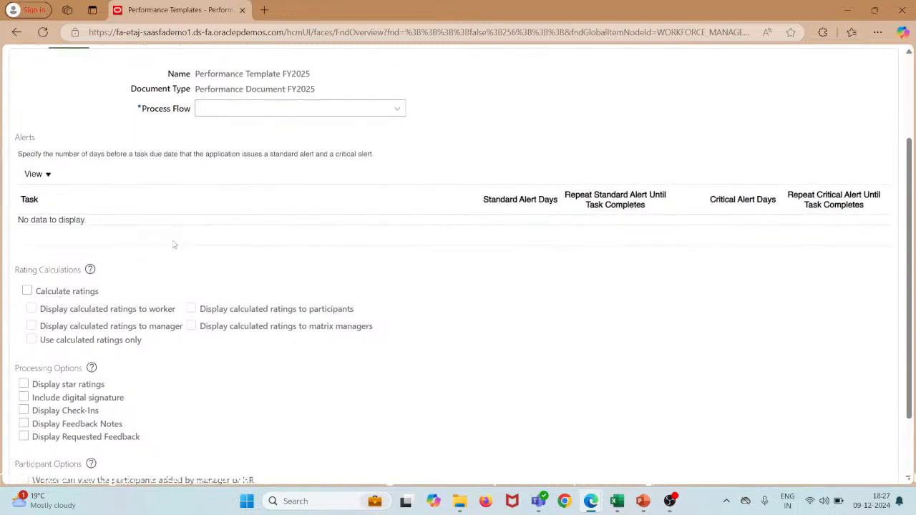
{"action": "scroll", "coordinate": [174, 244], "scroll_direction": "down", "scroll_amount": 1}
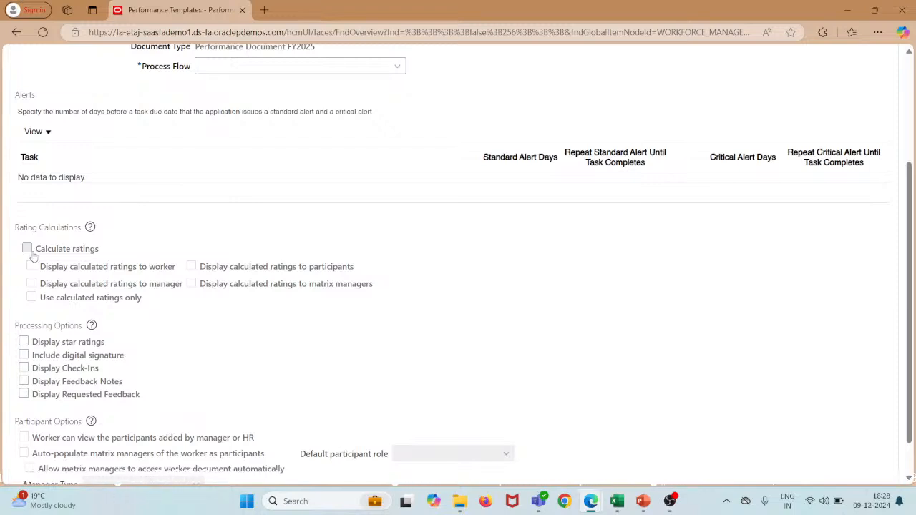
- Turn on Calculate ratings, keeping Use calculated ratings only unchecked
{"action": "left_click", "coordinate": [27, 248]}
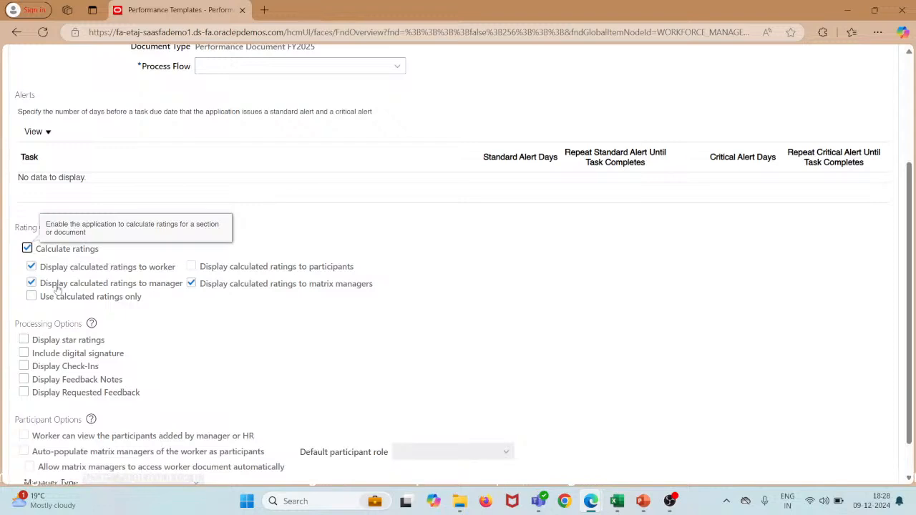
{"action": "scroll", "coordinate": [43, 279], "scroll_direction": "down", "scroll_amount": 1}
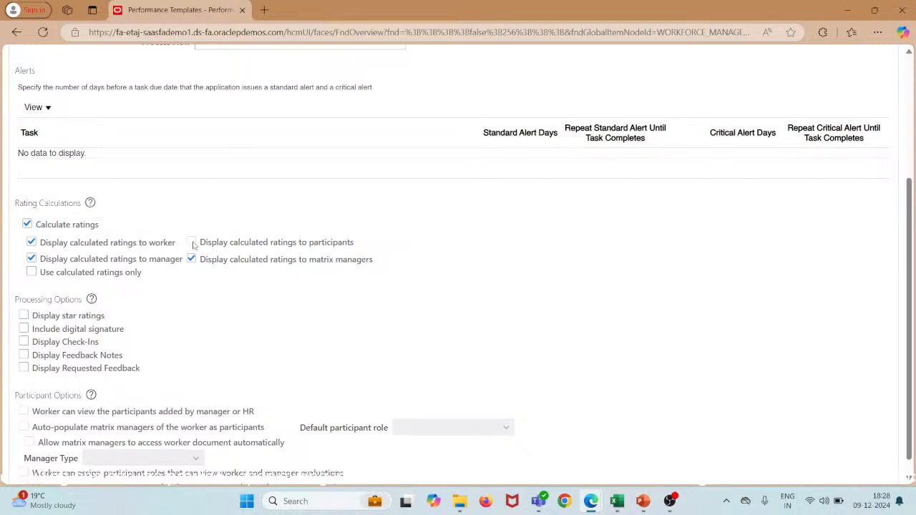
{"action": "left_click", "coordinate": [30, 272]}
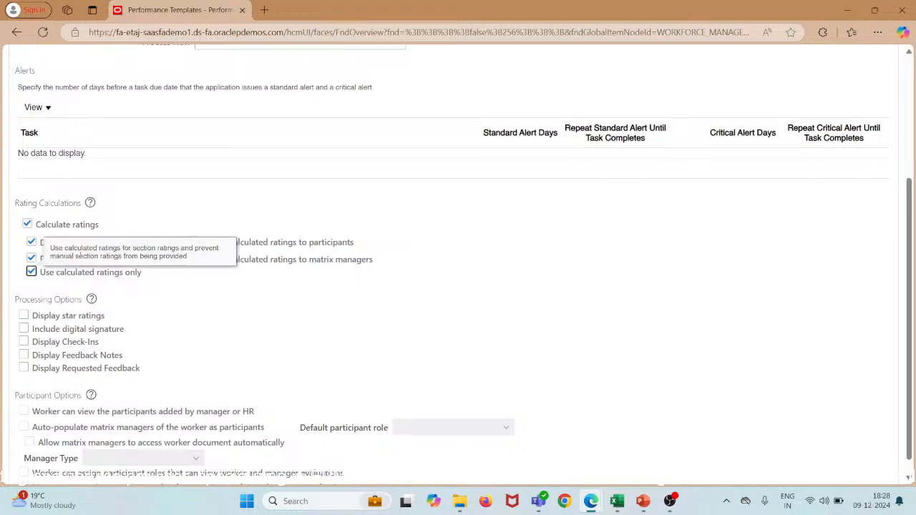
{"action": "left_click", "coordinate": [31, 273]}
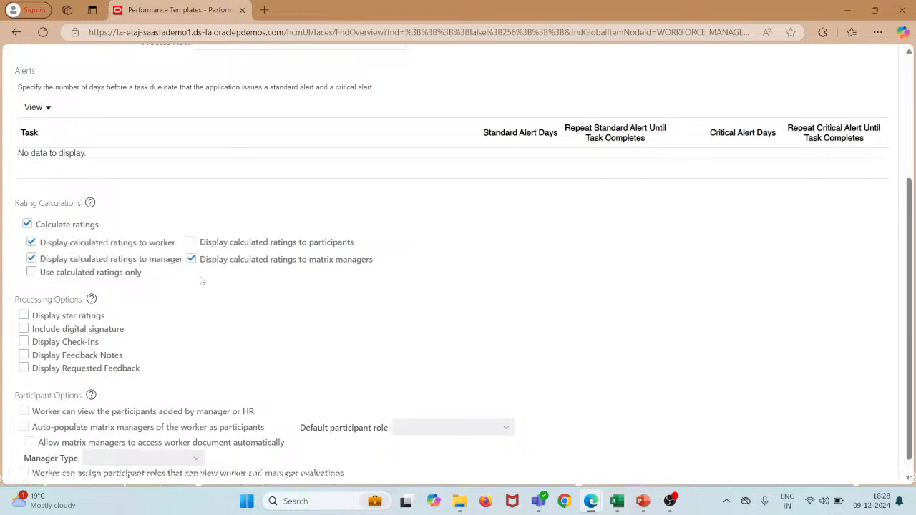
{"action": "scroll", "coordinate": [201, 280], "scroll_direction": "down", "scroll_amount": 1}
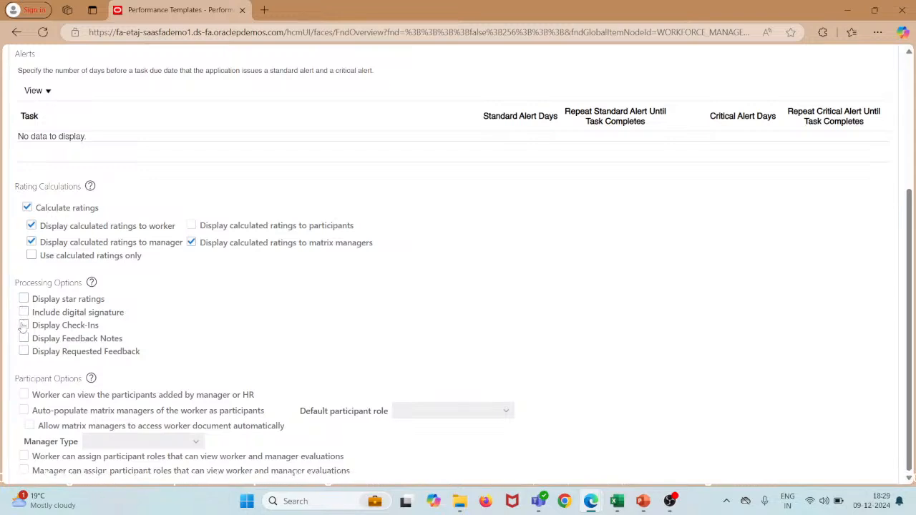
{"action": "left_click", "coordinate": [23, 325]}
{"action": "left_click", "coordinate": [24, 325]}
{"action": "left_click", "coordinate": [23, 352]}
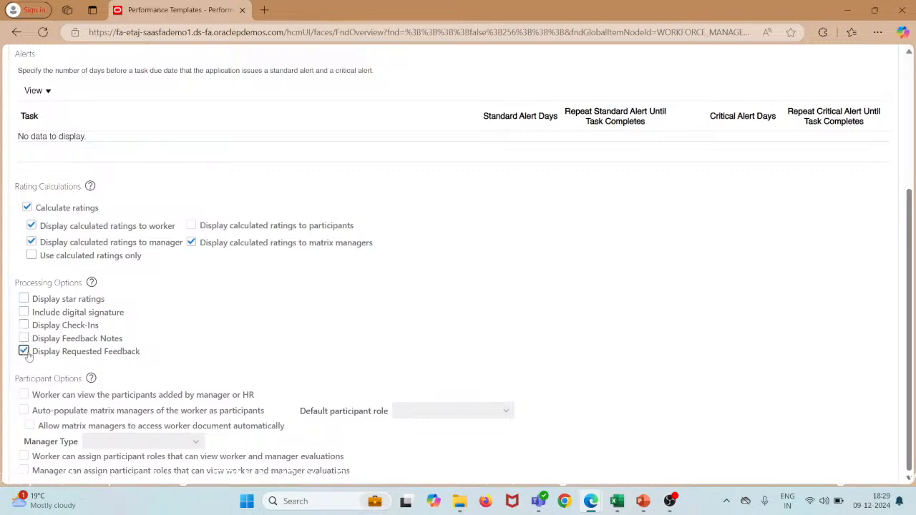
{"action": "left_click", "coordinate": [24, 300]}
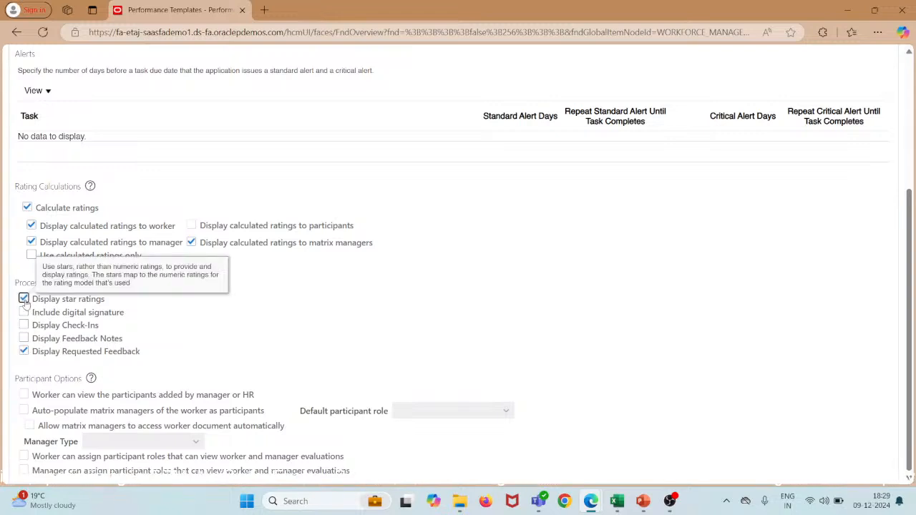
{"action": "left_click", "coordinate": [24, 300]}
{"action": "left_click", "coordinate": [24, 352]}
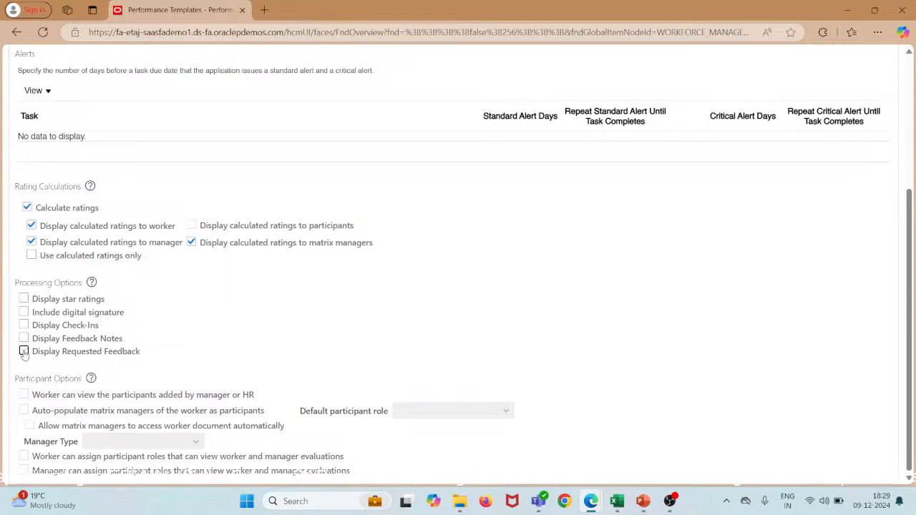
{"action": "scroll", "coordinate": [176, 319], "scroll_direction": "up", "scroll_amount": 2}
{"action": "scroll", "coordinate": [176, 319], "scroll_direction": "down", "scroll_amount": 1}
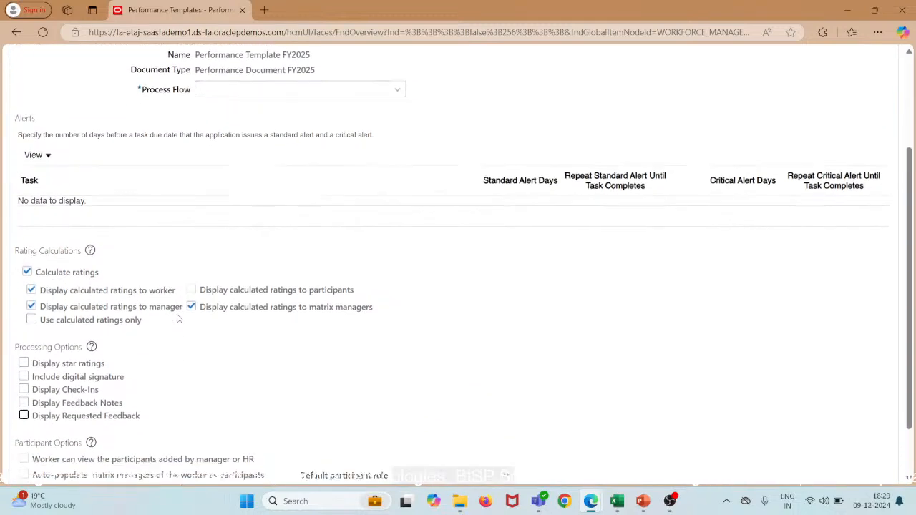
{"action": "left_click", "coordinate": [25, 355]}
{"action": "left_click", "coordinate": [25, 354]}
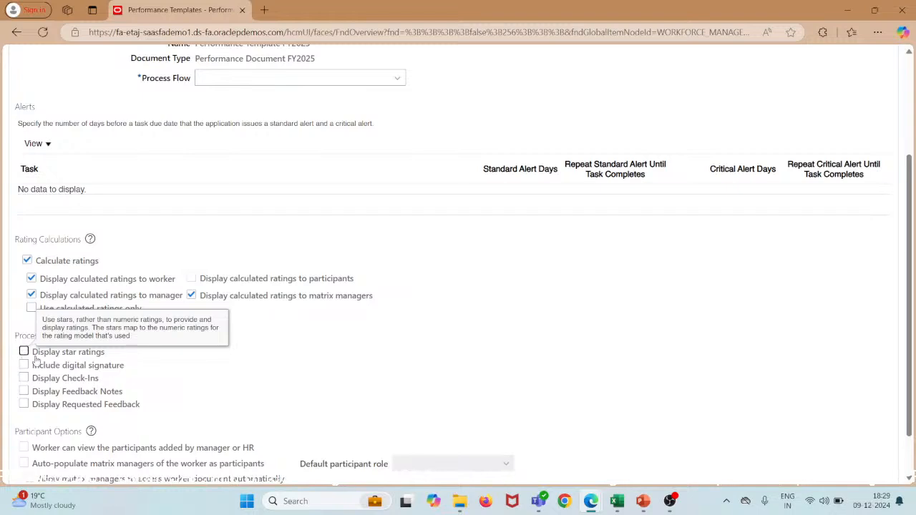
{"action": "scroll", "coordinate": [112, 384], "scroll_direction": "down", "scroll_amount": 1}
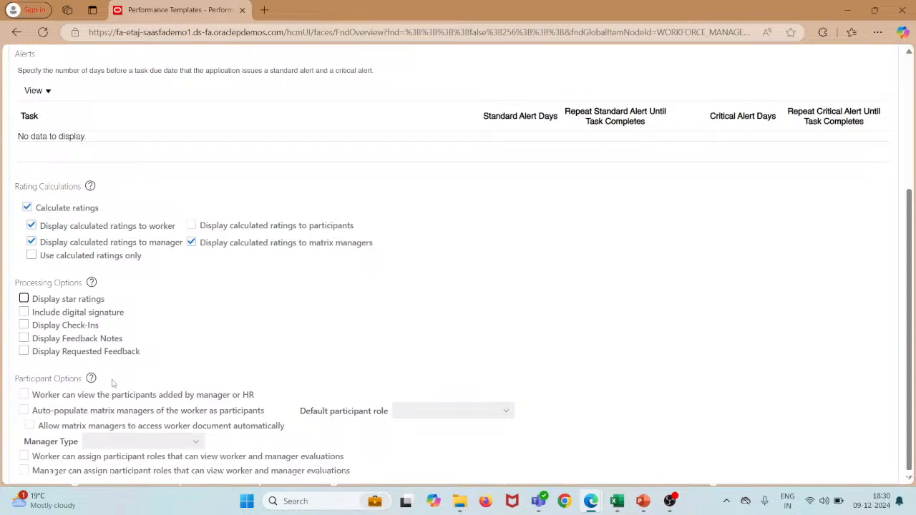
{"action": "scroll", "coordinate": [112, 384], "scroll_direction": "down", "scroll_amount": 1}
- Choose Annual Evaluation FY2025 as the template's Process Flow
{"action": "scroll", "coordinate": [232, 327], "scroll_direction": "up", "scroll_amount": 3}
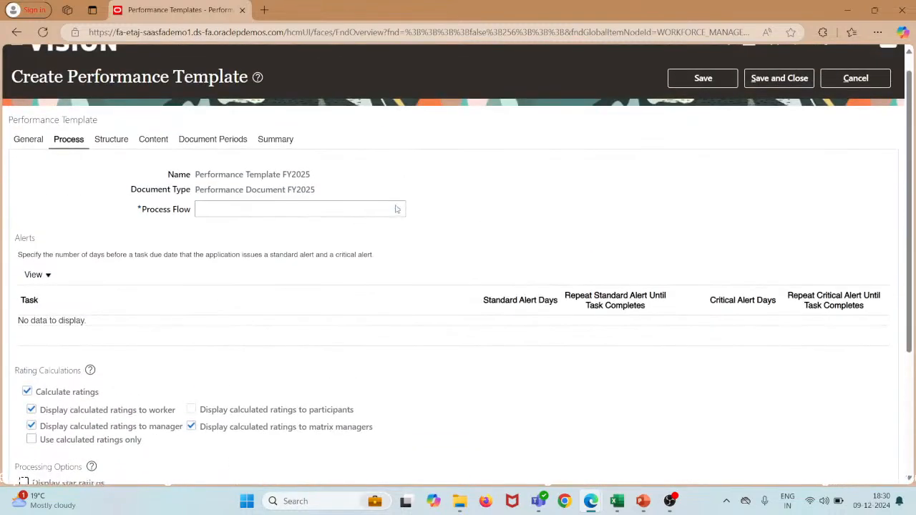
{"action": "left_click", "coordinate": [397, 210]}
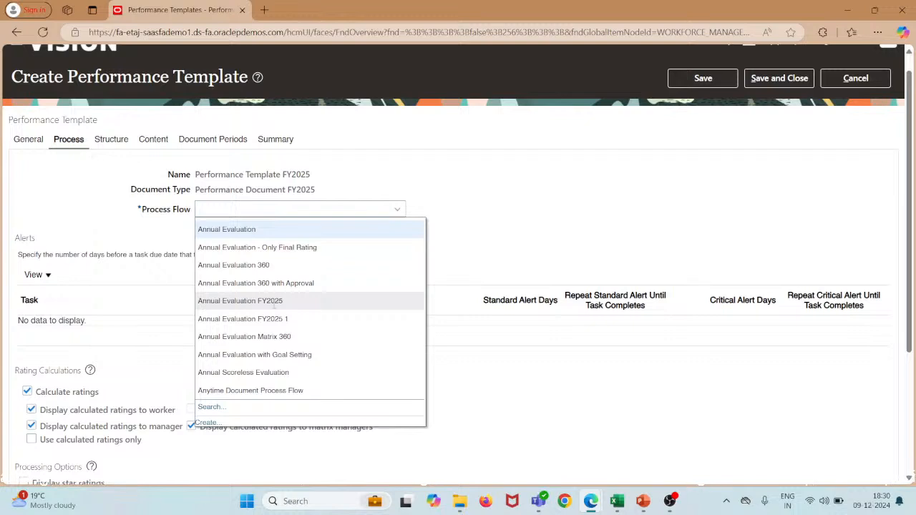
{"action": "left_click", "coordinate": [274, 301]}
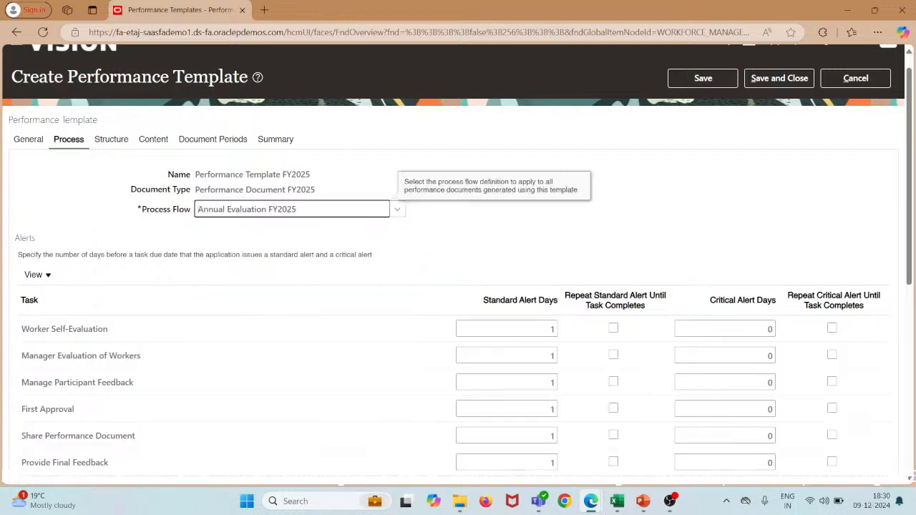
- In the Example workbook, insert a blank row 3 above Performance Template Section
{"action": "mouse_move", "coordinate": [646, 501]}
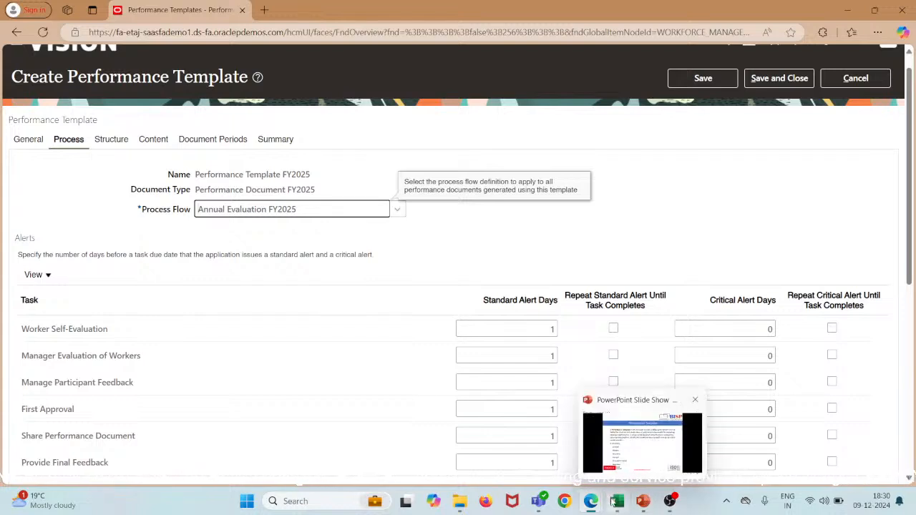
{"action": "left_click", "coordinate": [605, 444]}
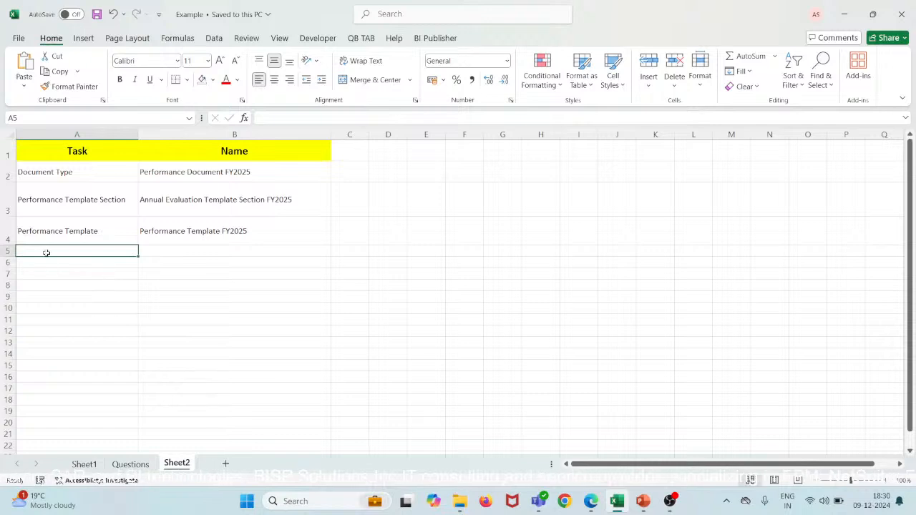
{"action": "left_click", "coordinate": [3, 206]}
{"action": "right_click", "coordinate": [4, 207]}
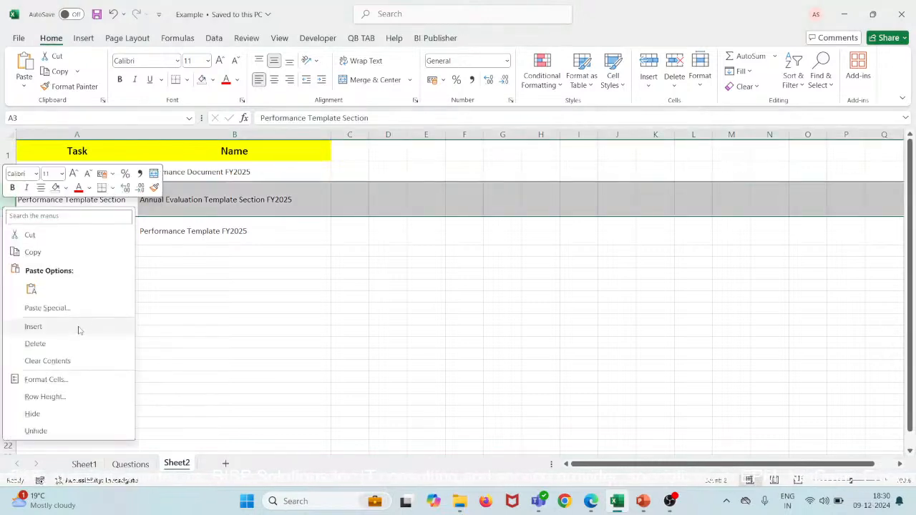
{"action": "left_click", "coordinate": [39, 326]}
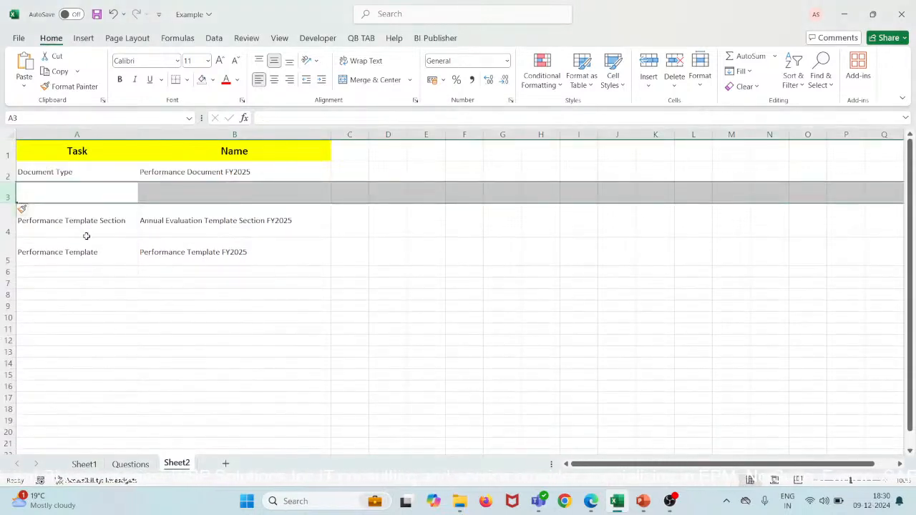
- Enter 'Performance Process Flow' in A3 and 'Annual Evaluation FY2025' in B3, then save
{"action": "left_click", "coordinate": [91, 197]}
{"action": "double_click", "coordinate": [92, 194]}
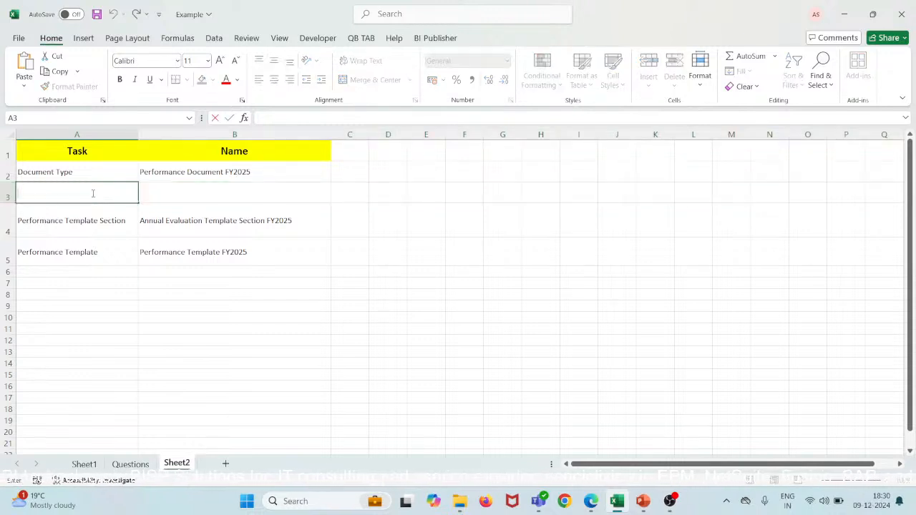
{"action": "type", "text": "Performance Proce"}
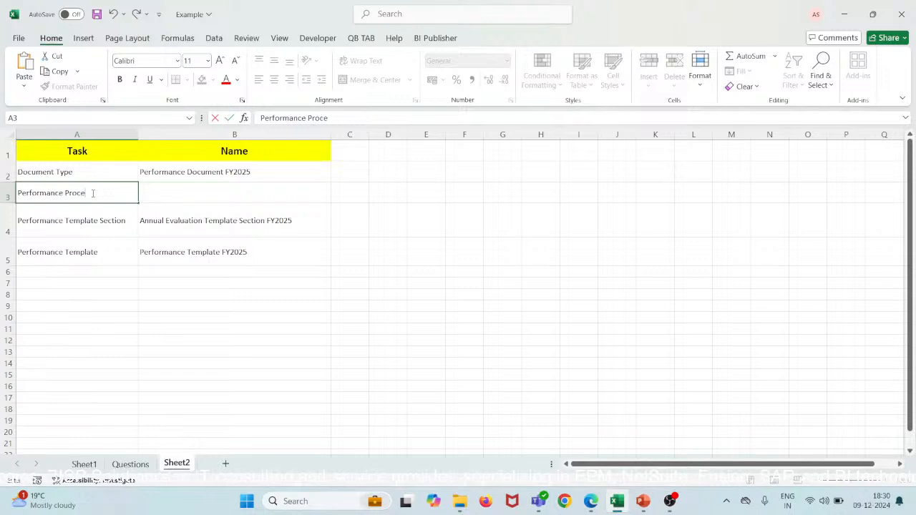
{"action": "type", "text": "ss Flow"}
{"action": "key", "text": "Tab"}
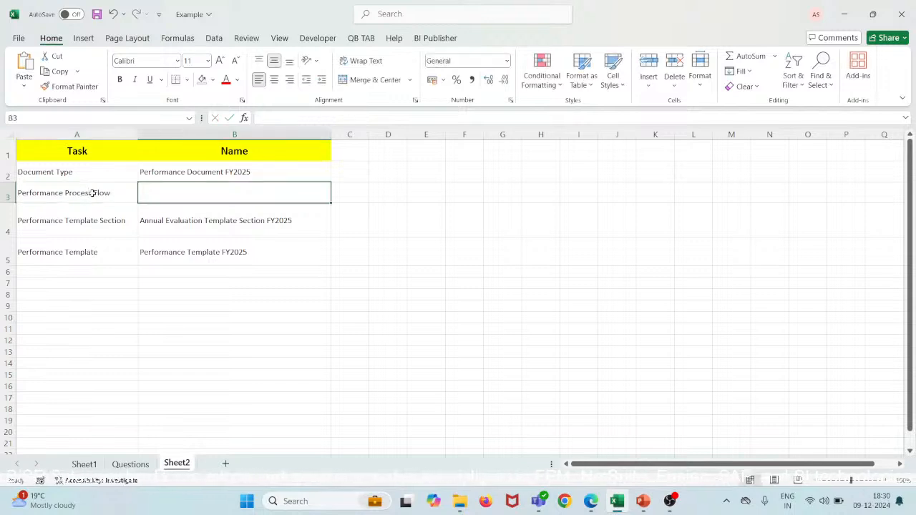
{"action": "type", "text": "Ann"}
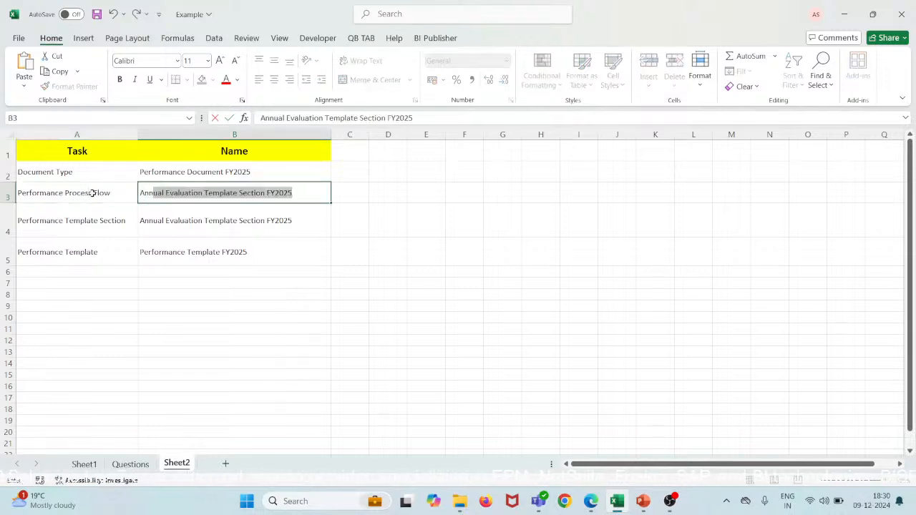
{"action": "type", "text": "ual E"}
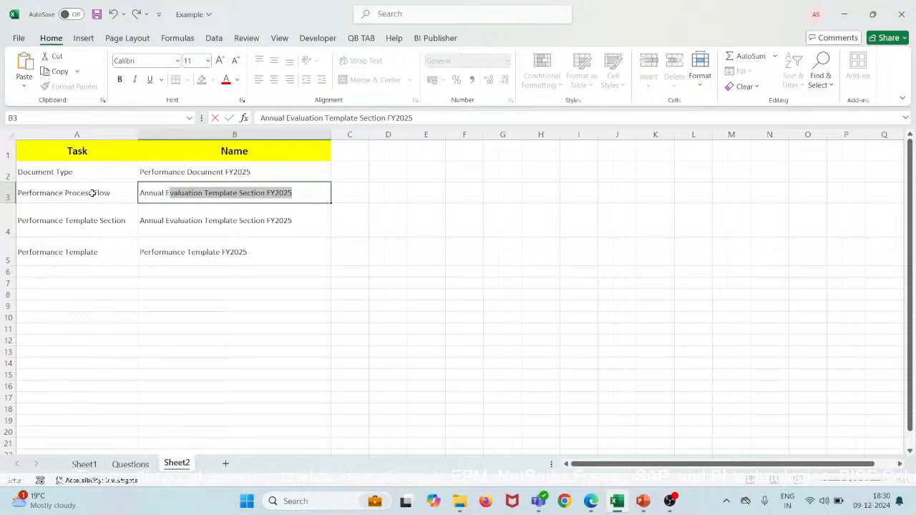
{"action": "type", "text": "val"}
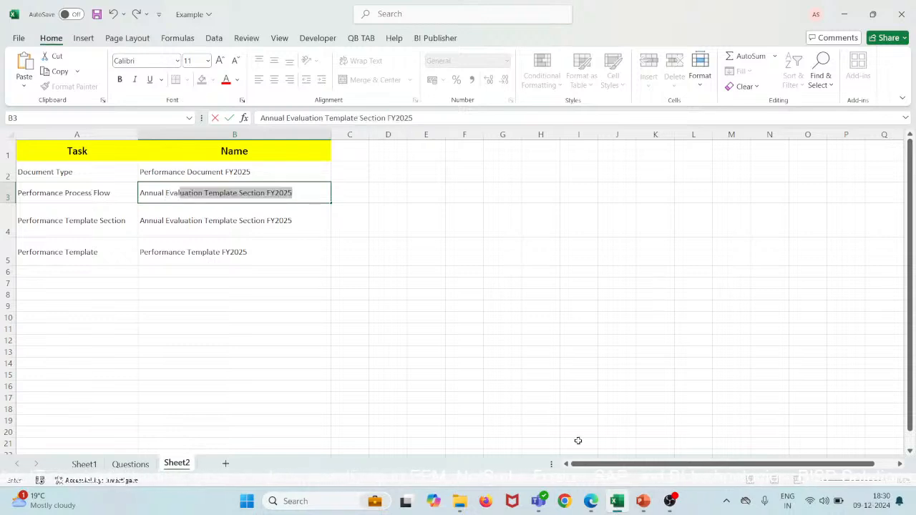
{"action": "mouse_move", "coordinate": [590, 507]}
{"action": "mouse_move", "coordinate": [565, 471]}
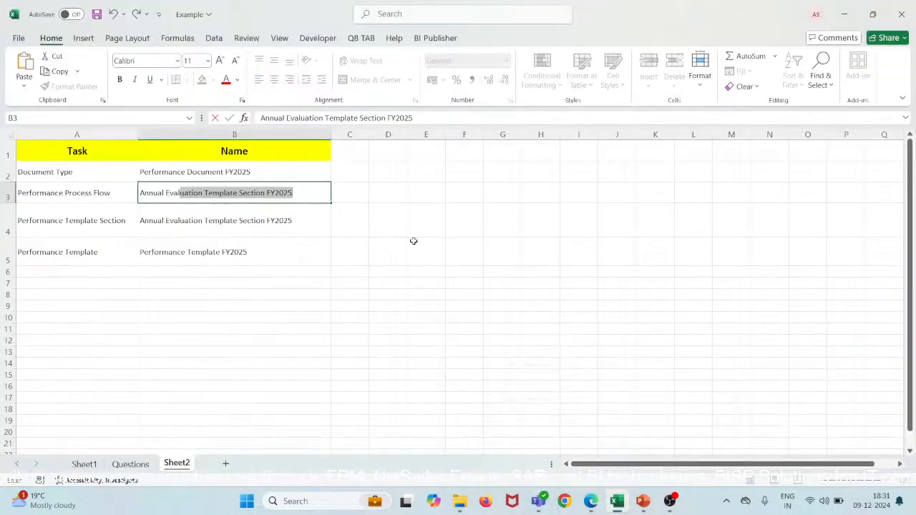
{"action": "type", "text": "uation "}
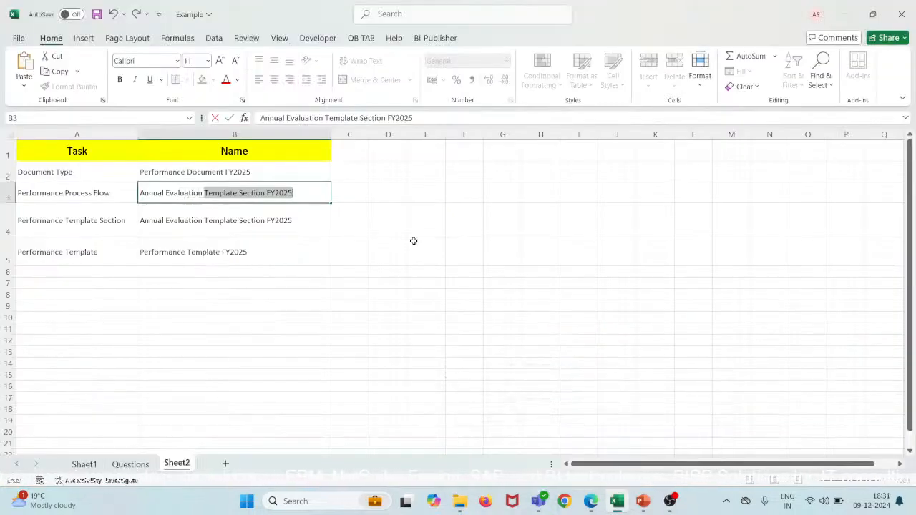
{"action": "type", "text": "FY2025"}
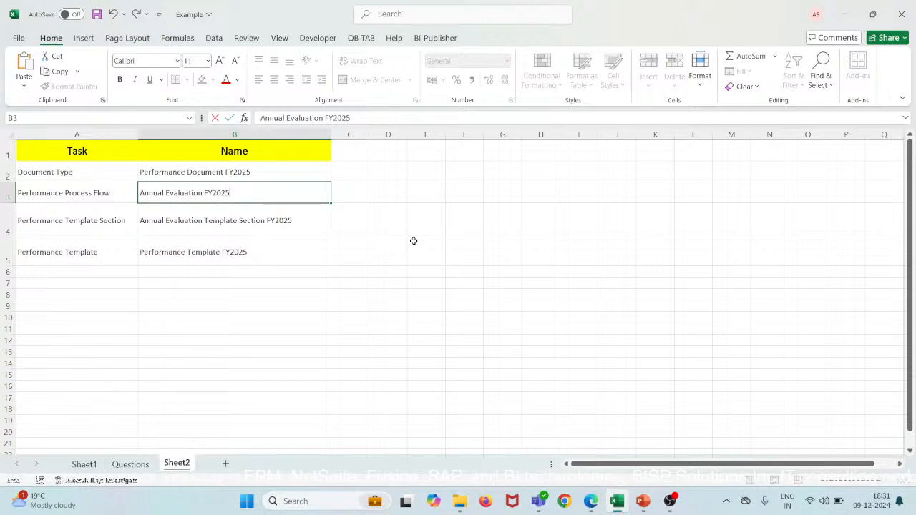
{"action": "key", "text": "ctrl+s"}
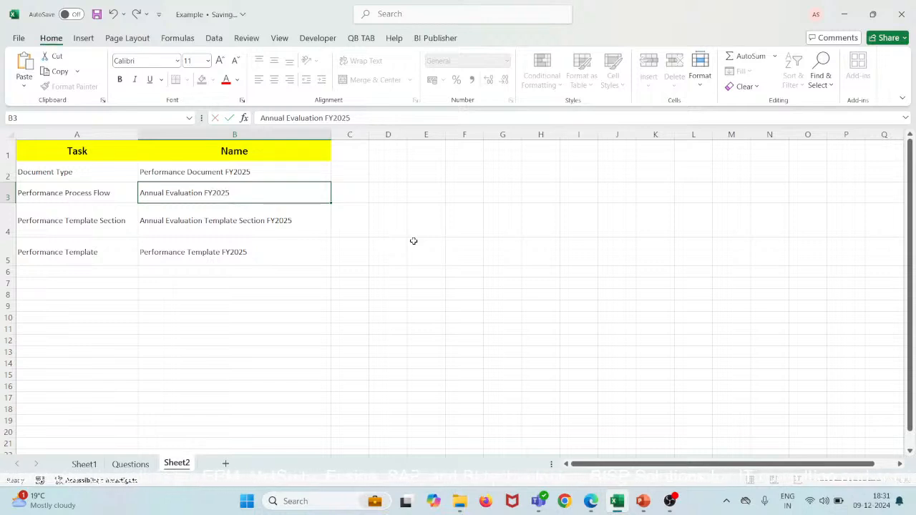
- Tick Repeat Standard Alert Until Task Completes for every task except Share Performance Document
{"action": "left_click", "coordinate": [541, 449]}
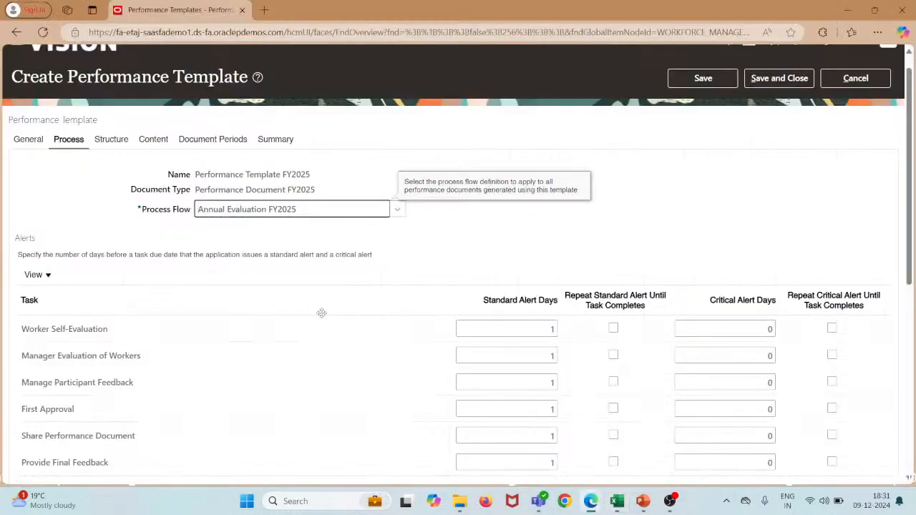
{"action": "scroll", "coordinate": [319, 312], "scroll_direction": "down", "scroll_amount": 2}
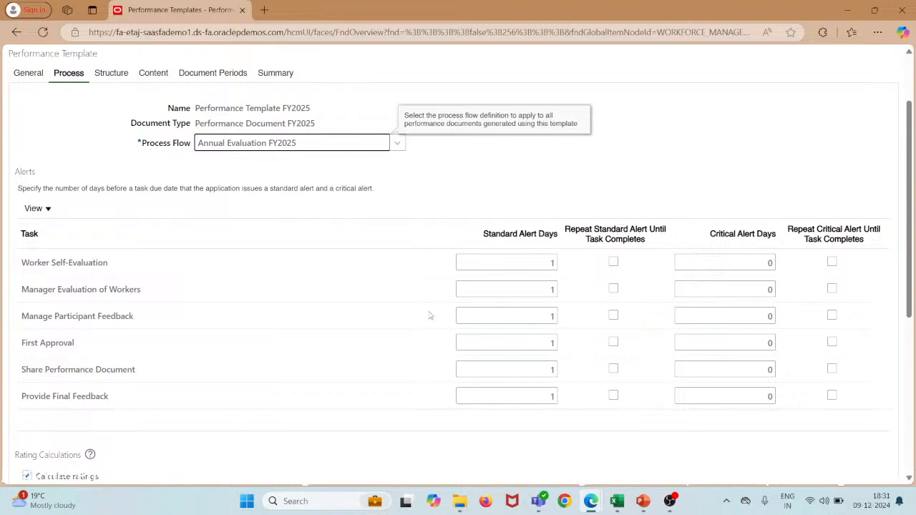
{"action": "left_click", "coordinate": [544, 262]}
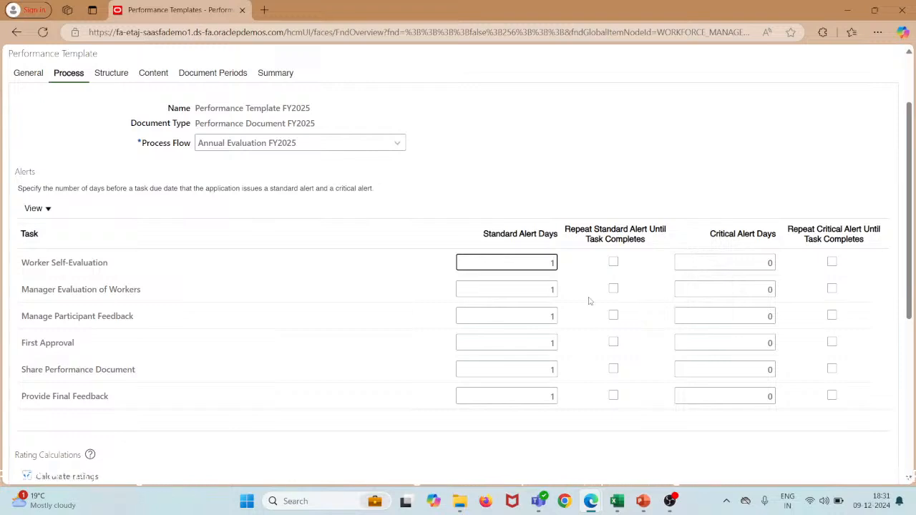
{"action": "scroll", "coordinate": [590, 300], "scroll_direction": "down", "scroll_amount": 1}
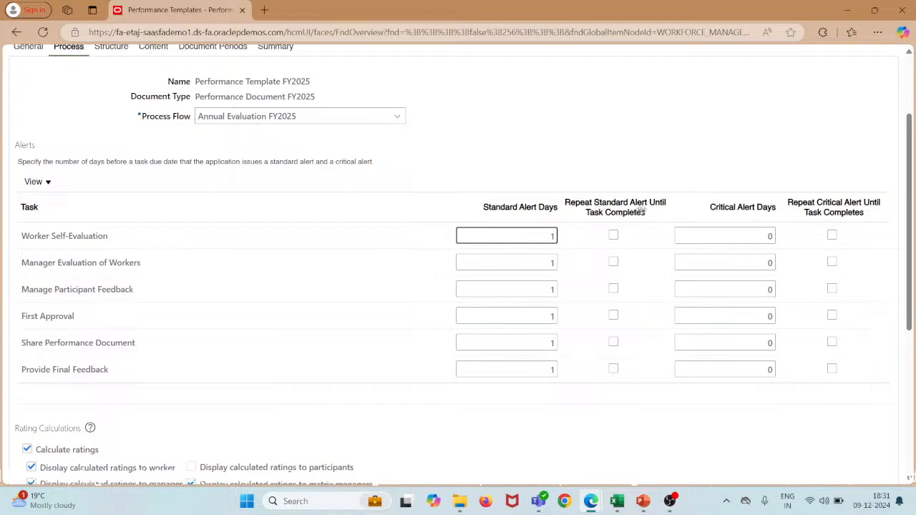
{"action": "left_click", "coordinate": [614, 235]}
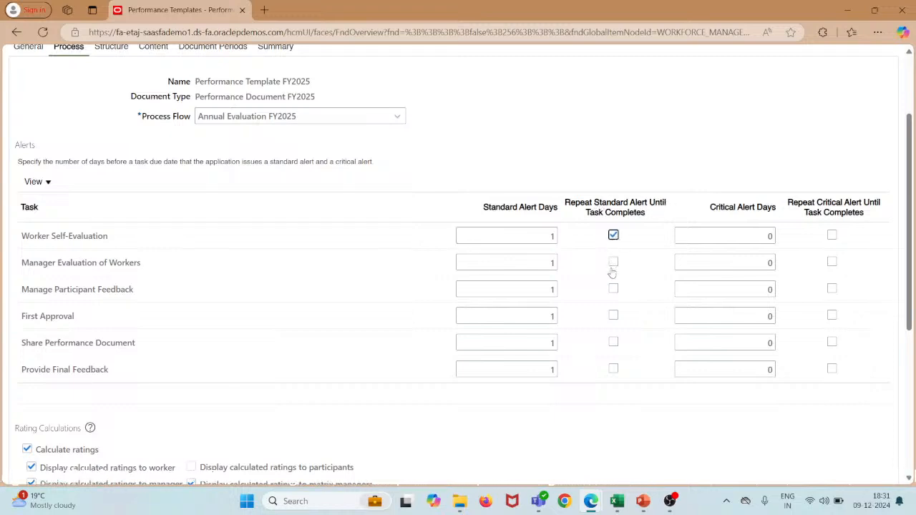
{"action": "left_click", "coordinate": [614, 263]}
{"action": "left_click", "coordinate": [613, 316]}
{"action": "left_click", "coordinate": [614, 290]}
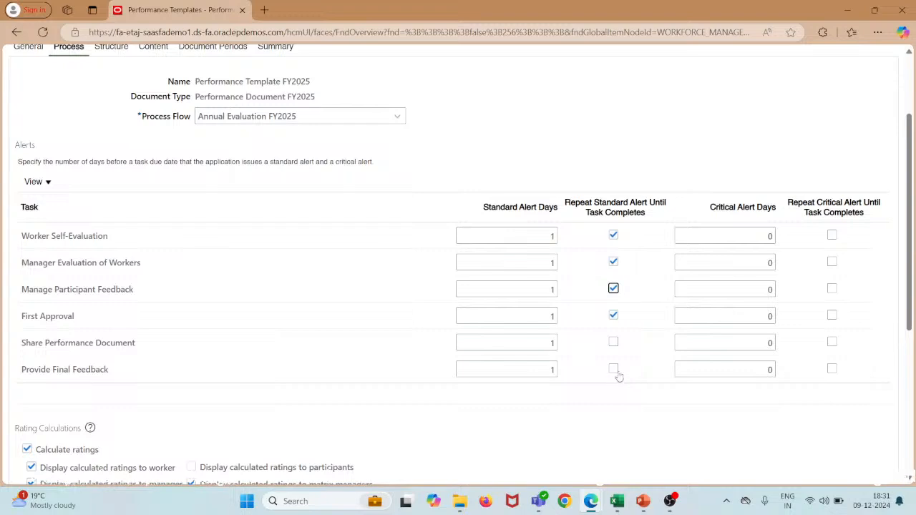
{"action": "left_click", "coordinate": [613, 369]}
{"action": "left_click", "coordinate": [552, 235]}
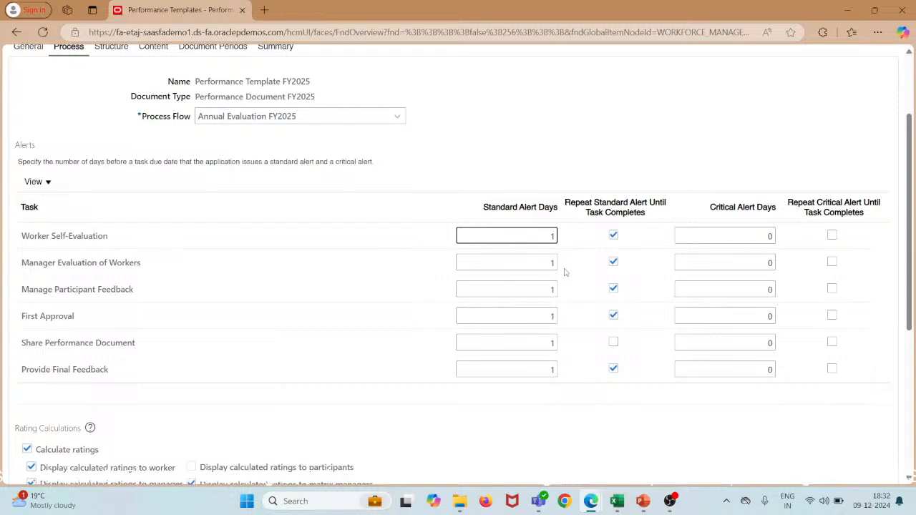
- Set Standard Alert Days to 5 for all six alert tasks
{"action": "type", "text": "0"}
{"action": "key", "text": "BackSpace"}
{"action": "key", "text": "BackSpace"}
{"action": "key", "text": "Tab"}
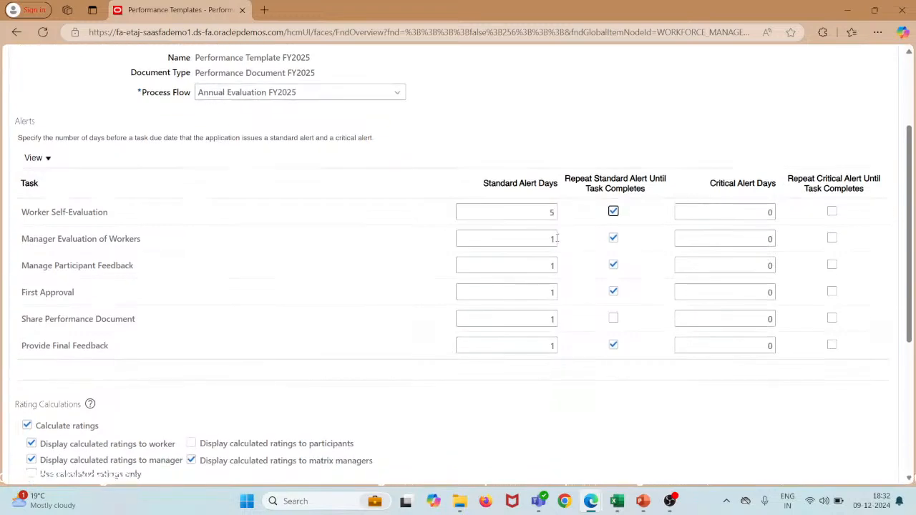
{"action": "left_click", "coordinate": [556, 239]}
{"action": "type", "text": "5"}
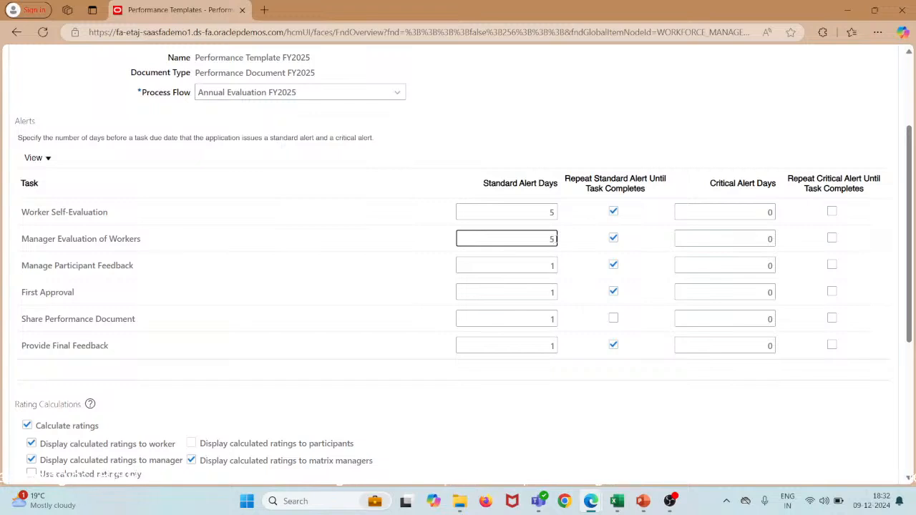
{"action": "key", "text": "Tab"}
{"action": "left_click", "coordinate": [556, 242]}
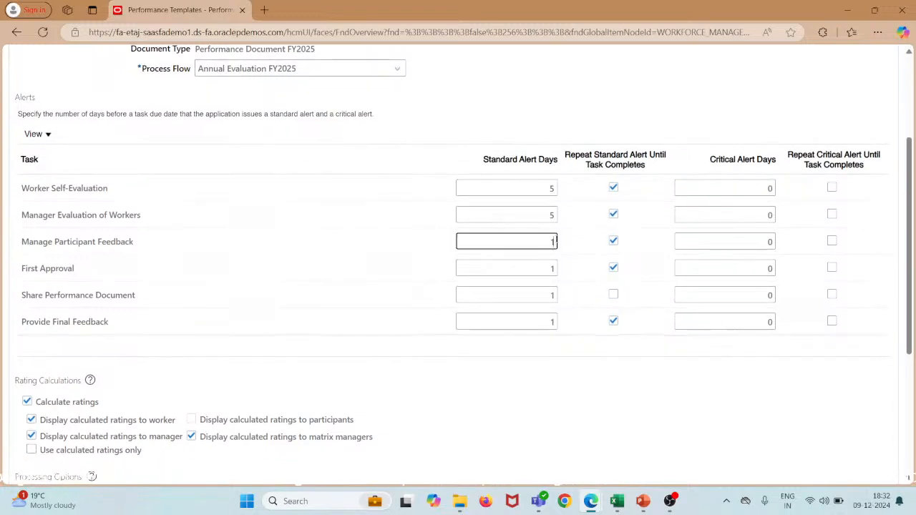
{"action": "key", "text": "BackSpace"}
{"action": "type", "text": "5"}
{"action": "key", "text": "Tab"}
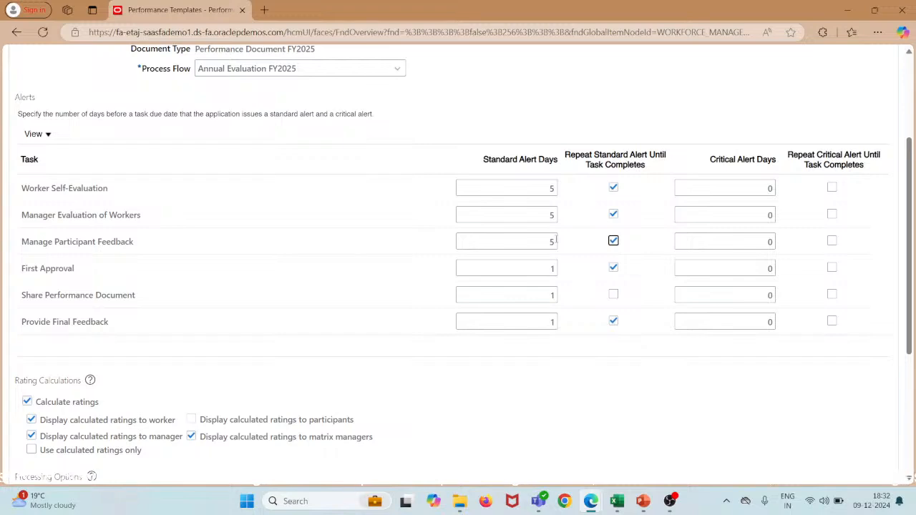
{"action": "left_click", "coordinate": [553, 268]}
{"action": "key", "text": "BackSpace"}
{"action": "type", "text": "5"}
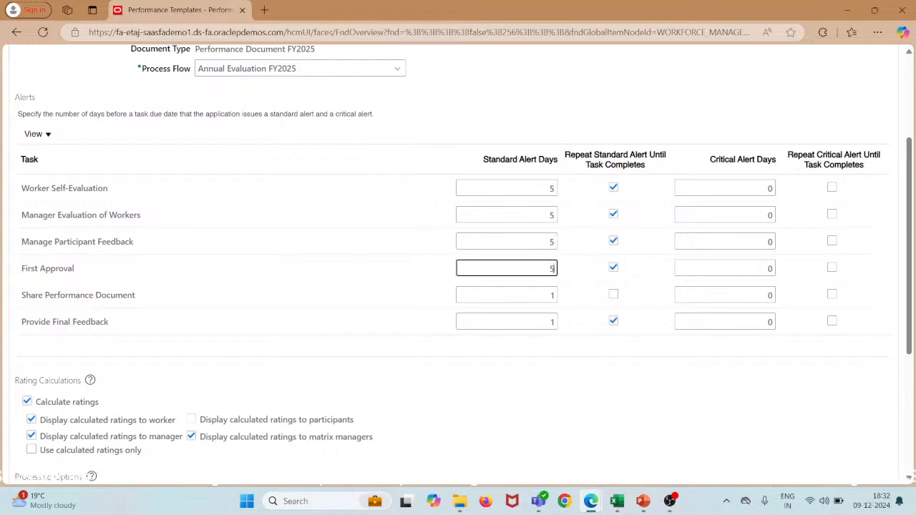
{"action": "left_click", "coordinate": [552, 295]}
{"action": "key", "text": "BackSpace"}
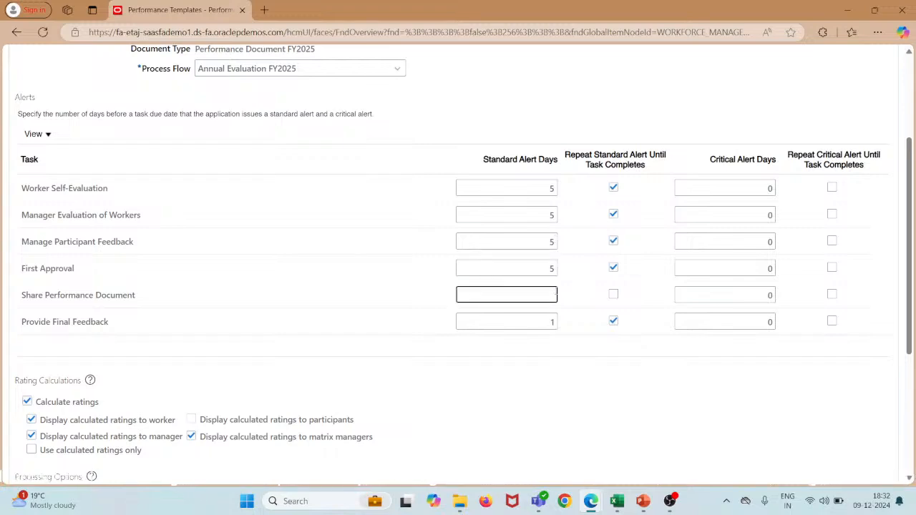
{"action": "type", "text": "5"}
{"action": "left_click", "coordinate": [553, 322]}
{"action": "key", "text": "BackSpace"}
{"action": "type", "text": "5"}
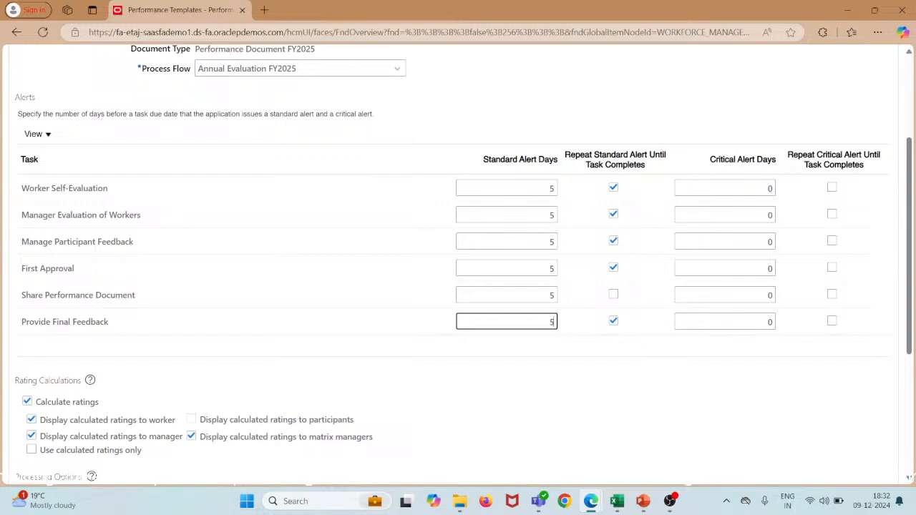
- Set Critical Alert Days to 1 for all six alert tasks
{"action": "left_click", "coordinate": [771, 188]}
{"action": "key", "text": "BackSpace"}
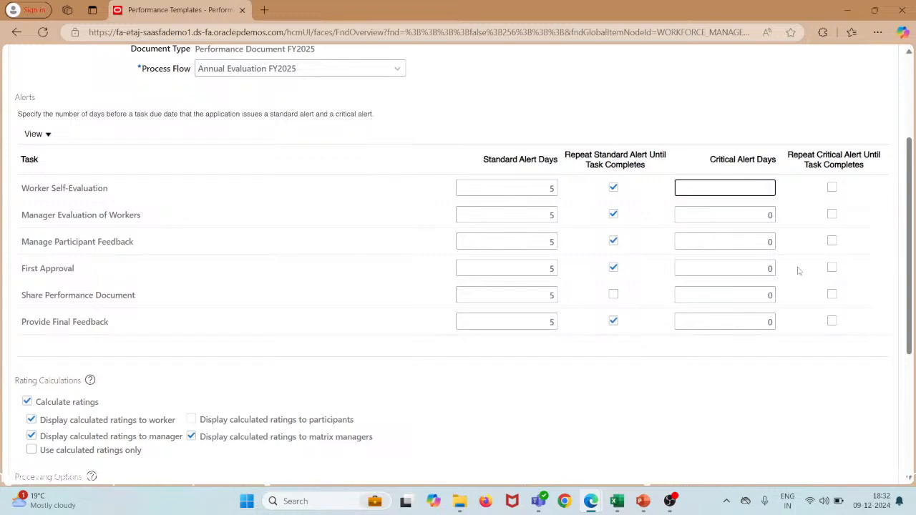
{"action": "type", "text": "1"}
{"action": "left_click", "coordinate": [770, 216]}
{"action": "key", "text": "BackSpace"}
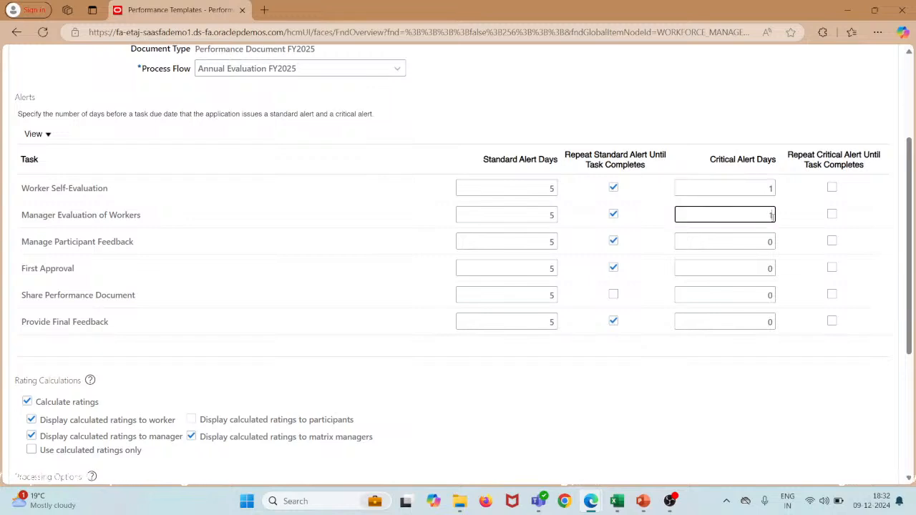
{"action": "type", "text": "1"}
{"action": "left_click", "coordinate": [771, 241]}
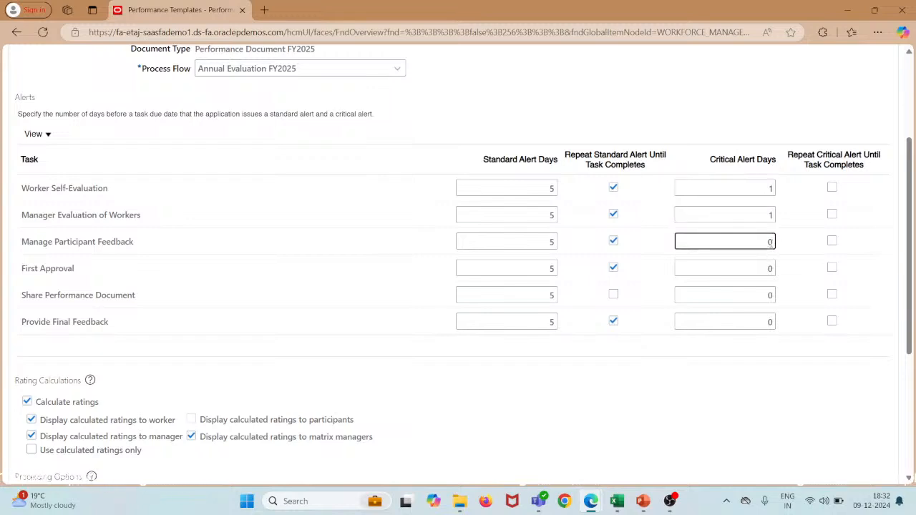
{"action": "type", "text": "1"}
{"action": "key", "text": "BackSpace"}
{"action": "left_click", "coordinate": [771, 269]}
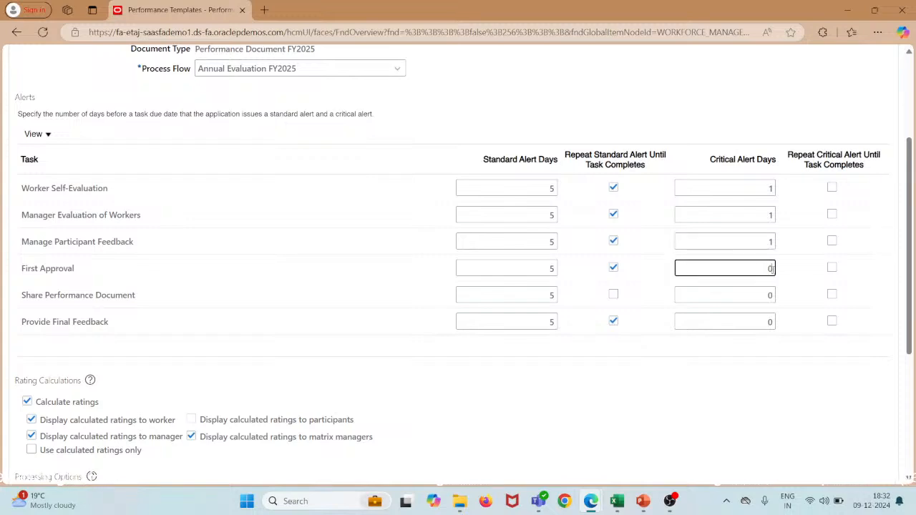
{"action": "key", "text": "BackSpace"}
{"action": "type", "text": "1"}
{"action": "left_click", "coordinate": [773, 295]}
{"action": "key", "text": "BackSpace"}
{"action": "type", "text": "1"}
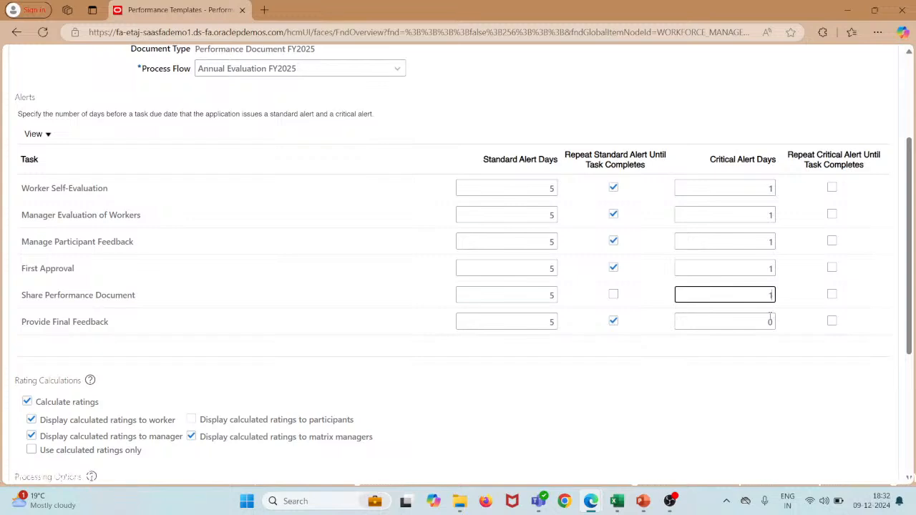
{"action": "left_click", "coordinate": [771, 322]}
{"action": "key", "text": "BackSpace"}
{"action": "type", "text": "1"}
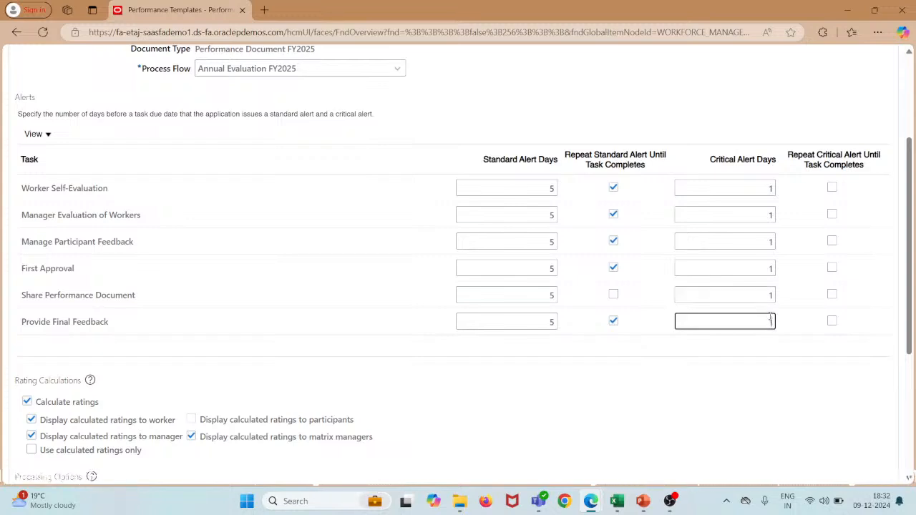
- Tick Repeat Critical Alert Until Task Completes for Worker Self-Evaluation through Provide Final Feedback
{"action": "left_click", "coordinate": [831, 187]}
{"action": "left_click", "coordinate": [832, 216]}
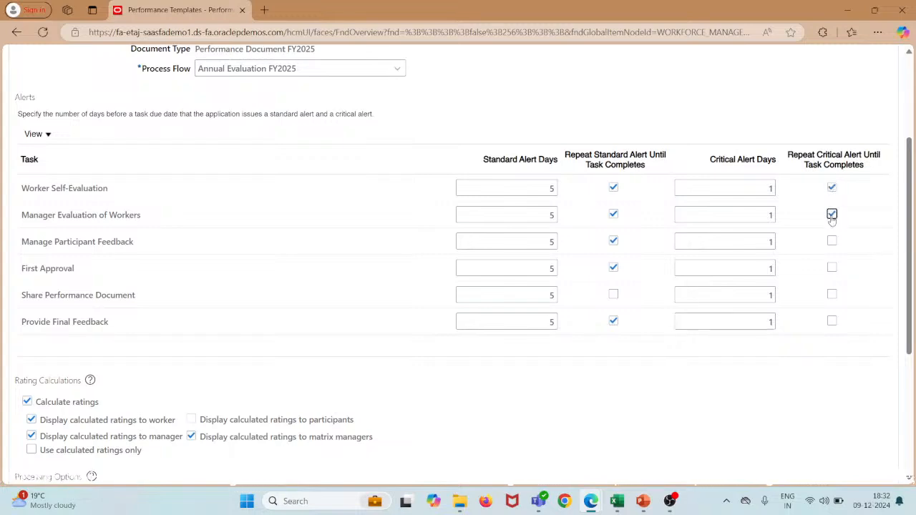
{"action": "left_click", "coordinate": [831, 240]}
{"action": "left_click", "coordinate": [832, 267]}
{"action": "left_click", "coordinate": [833, 295]}
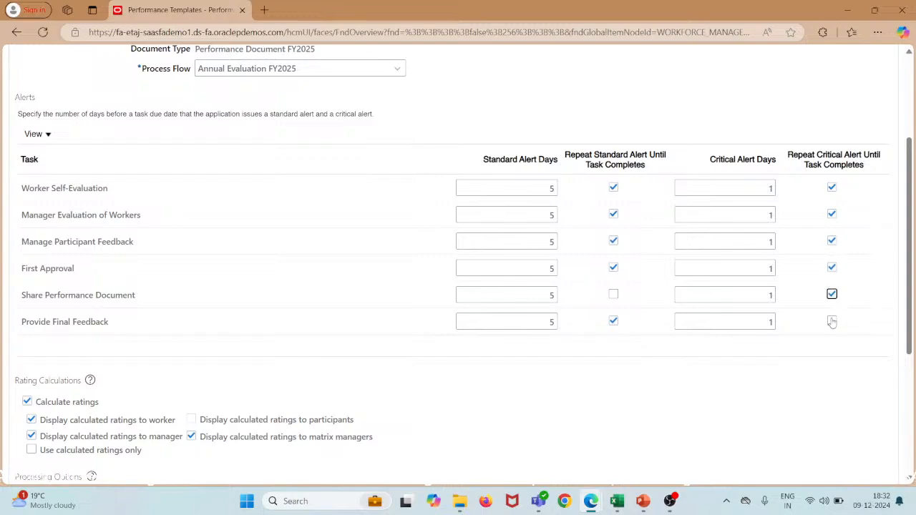
{"action": "left_click", "coordinate": [832, 322]}
{"action": "scroll", "coordinate": [673, 411], "scroll_direction": "down", "scroll_amount": 3}
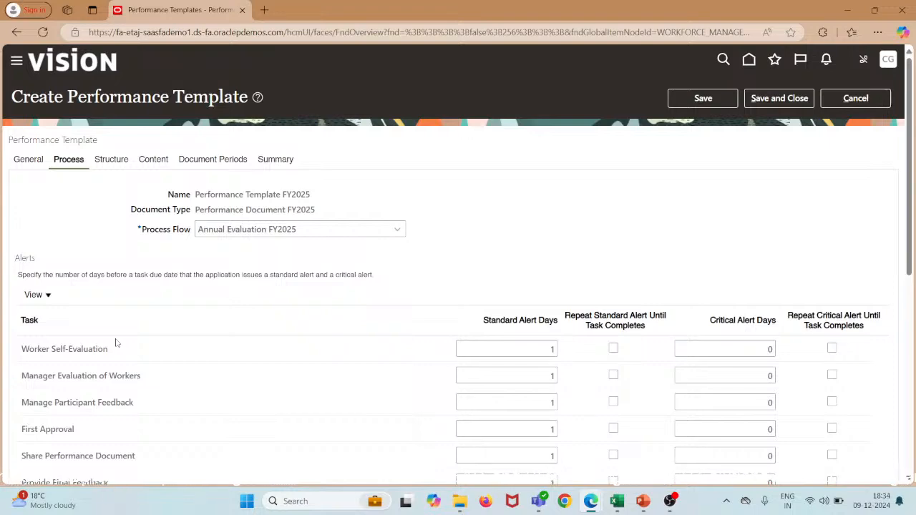
- Auto-populate matrix managers as participants, keeping role My Peer and All Manager Types
{"action": "scroll", "coordinate": [133, 303], "scroll_direction": "down", "scroll_amount": 6}
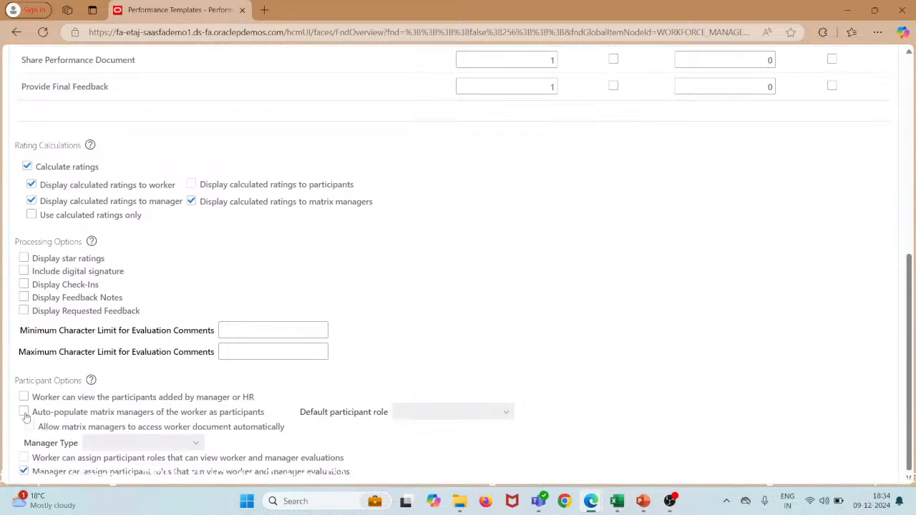
{"action": "left_click", "coordinate": [25, 414]}
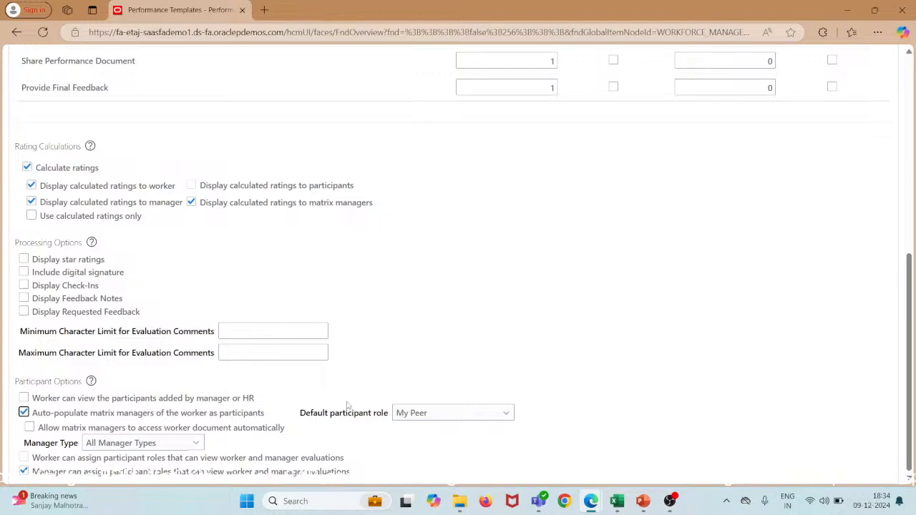
{"action": "left_click", "coordinate": [438, 418]}
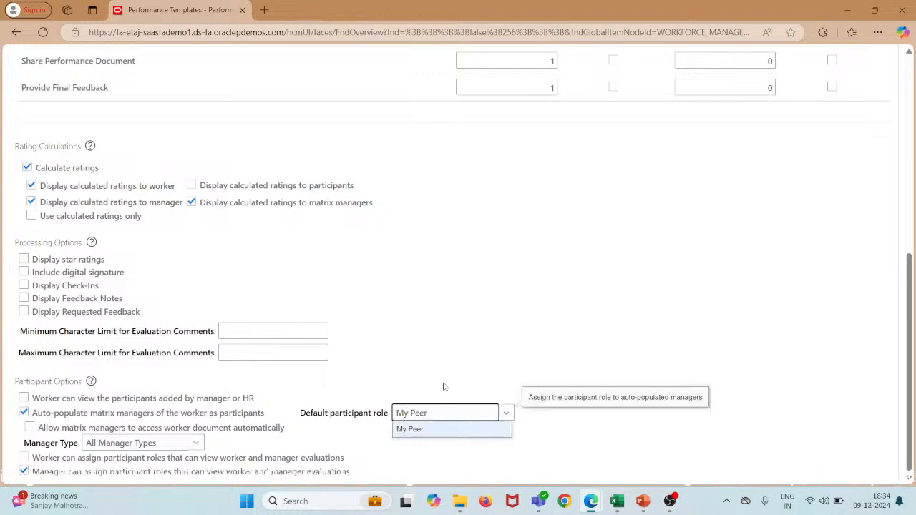
{"action": "left_click", "coordinate": [440, 392]}
{"action": "scroll", "coordinate": [438, 392], "scroll_direction": "down", "scroll_amount": 1}
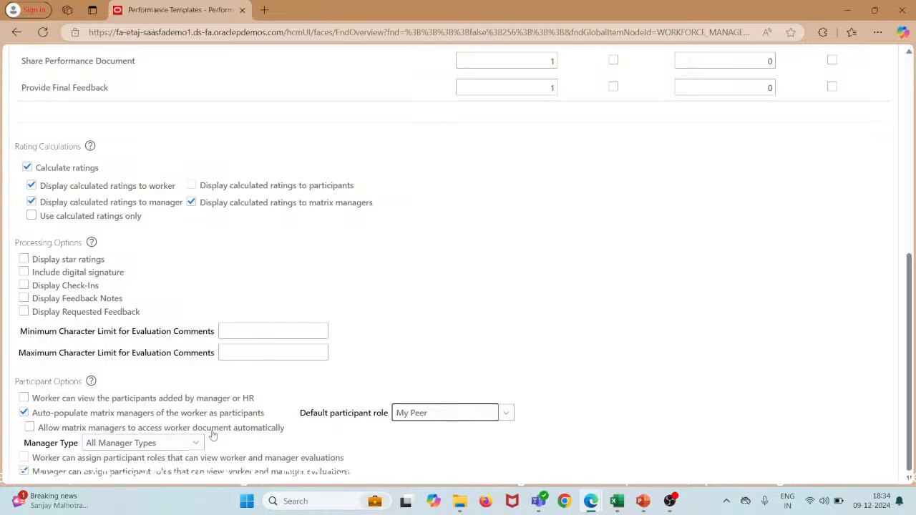
{"action": "left_click", "coordinate": [28, 428]}
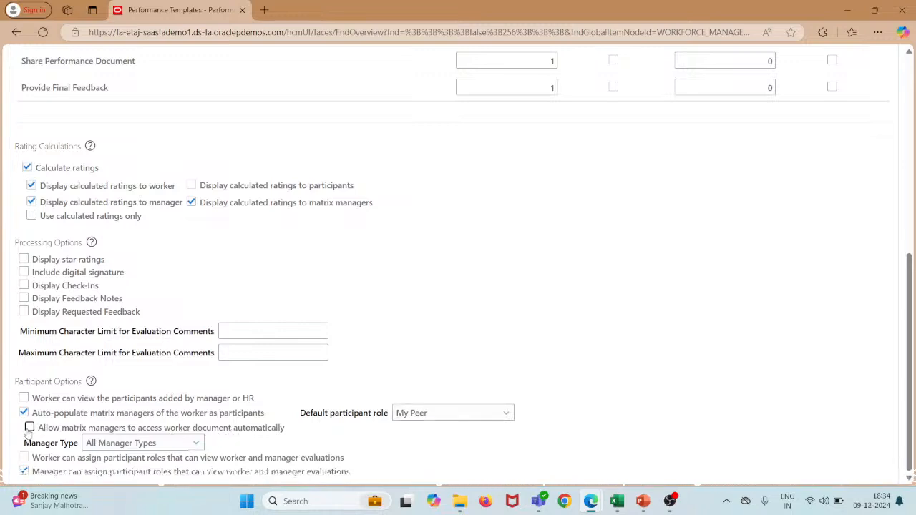
{"action": "left_click", "coordinate": [186, 444]}
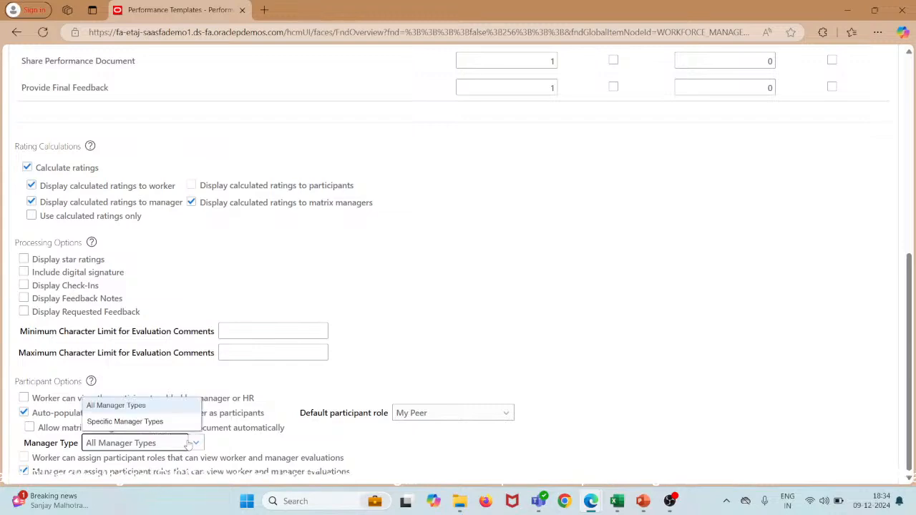
{"action": "left_click", "coordinate": [188, 444]}
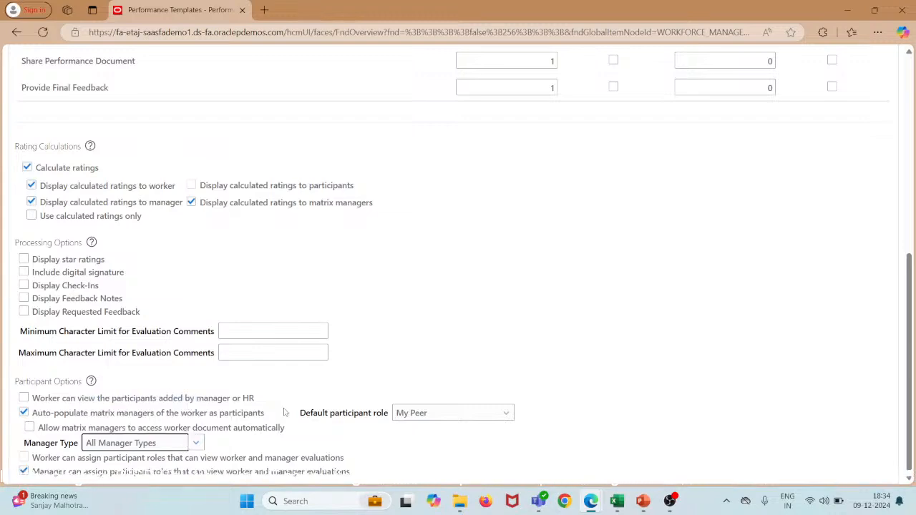
{"action": "scroll", "coordinate": [285, 413], "scroll_direction": "up", "scroll_amount": 6}
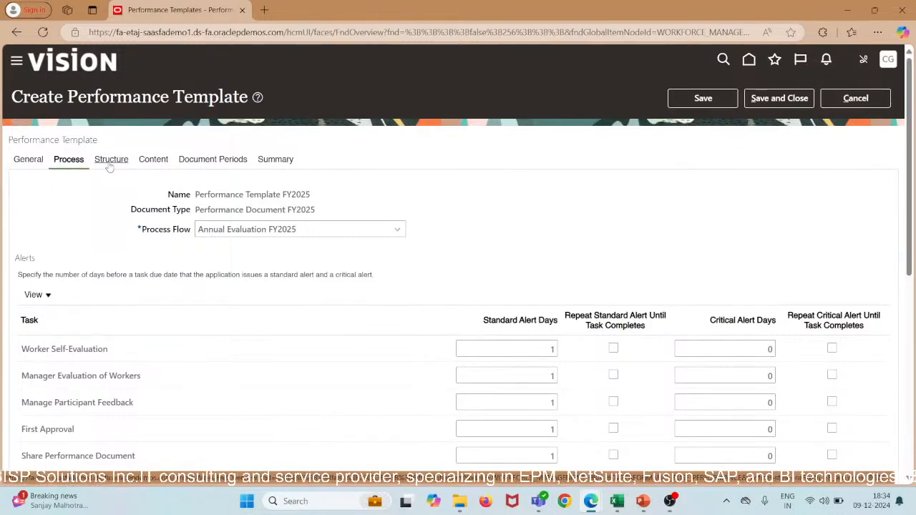
- Switch to Structure and review Section Processing, Item Processing and Processing by Role
{"action": "left_click", "coordinate": [111, 164]}
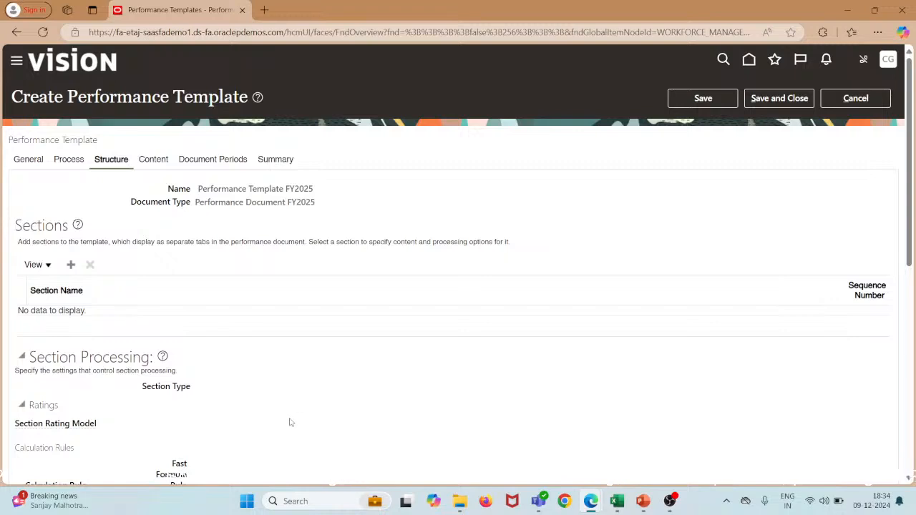
{"action": "scroll", "coordinate": [100, 382], "scroll_direction": "down", "scroll_amount": 1}
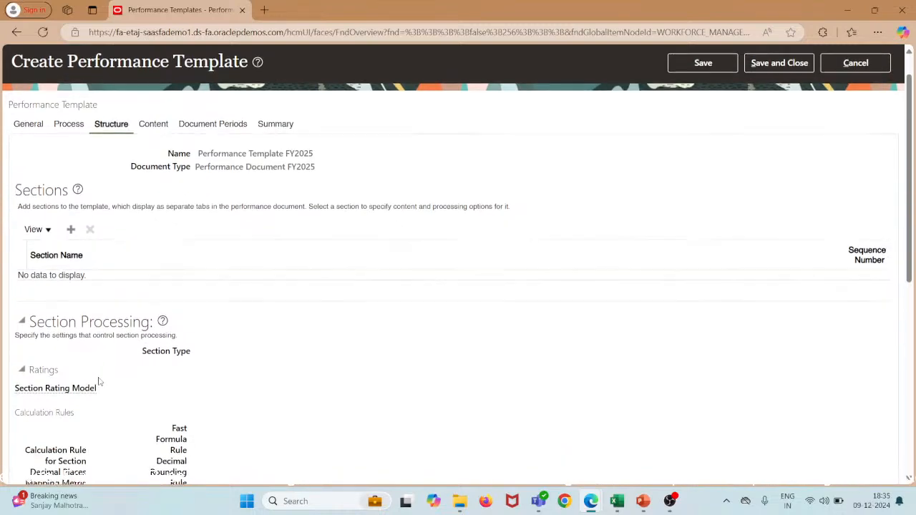
{"action": "scroll", "coordinate": [100, 382], "scroll_direction": "down", "scroll_amount": 2}
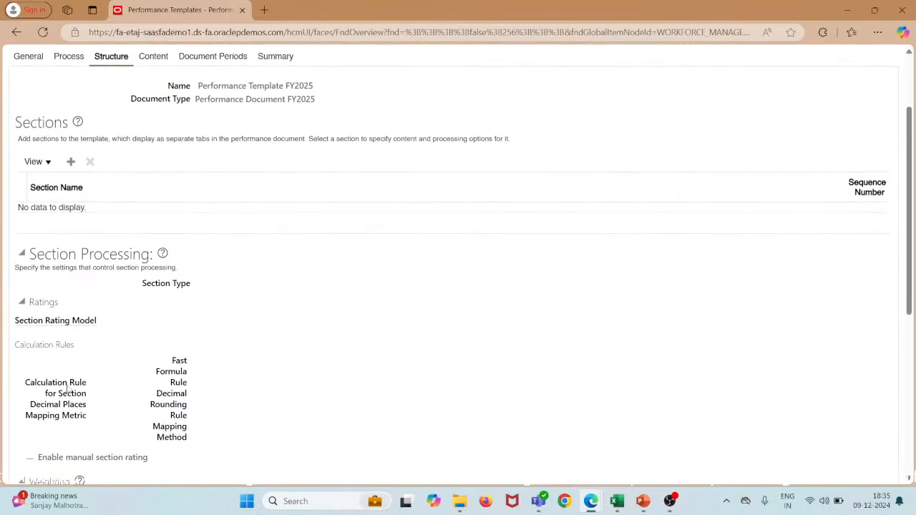
{"action": "scroll", "coordinate": [78, 390], "scroll_direction": "down", "scroll_amount": 3}
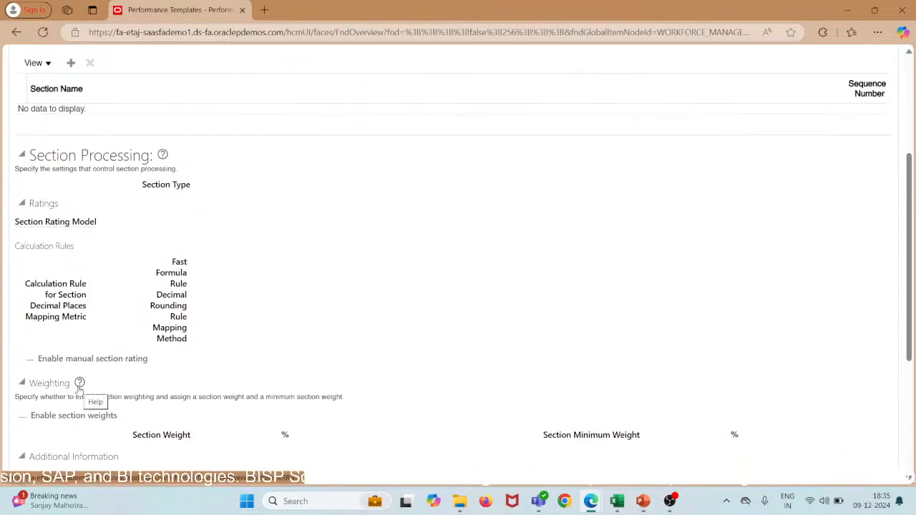
{"action": "scroll", "coordinate": [78, 390], "scroll_direction": "down", "scroll_amount": 2}
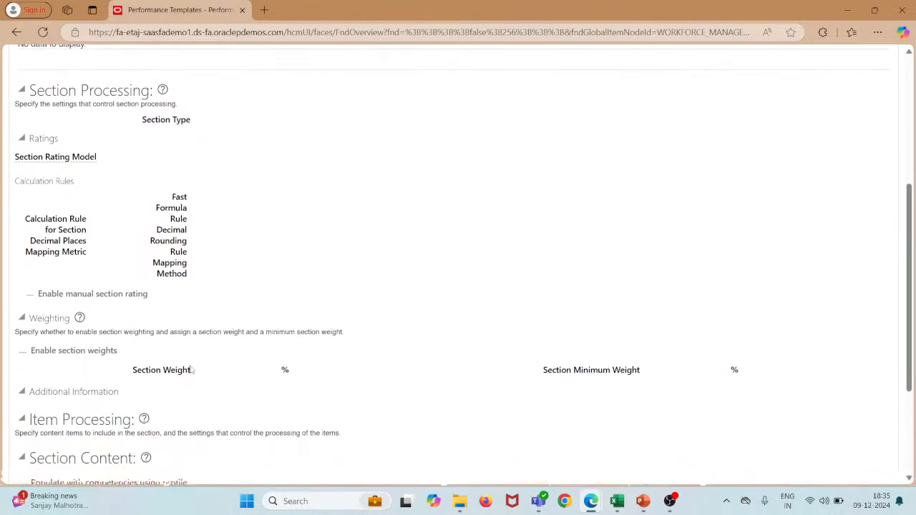
{"action": "scroll", "coordinate": [193, 370], "scroll_direction": "down", "scroll_amount": 2}
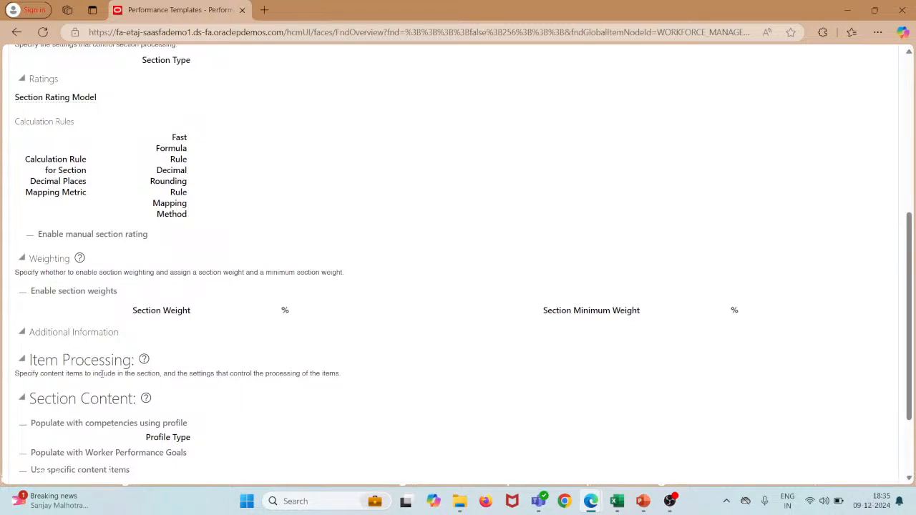
{"action": "scroll", "coordinate": [102, 375], "scroll_direction": "down", "scroll_amount": 1}
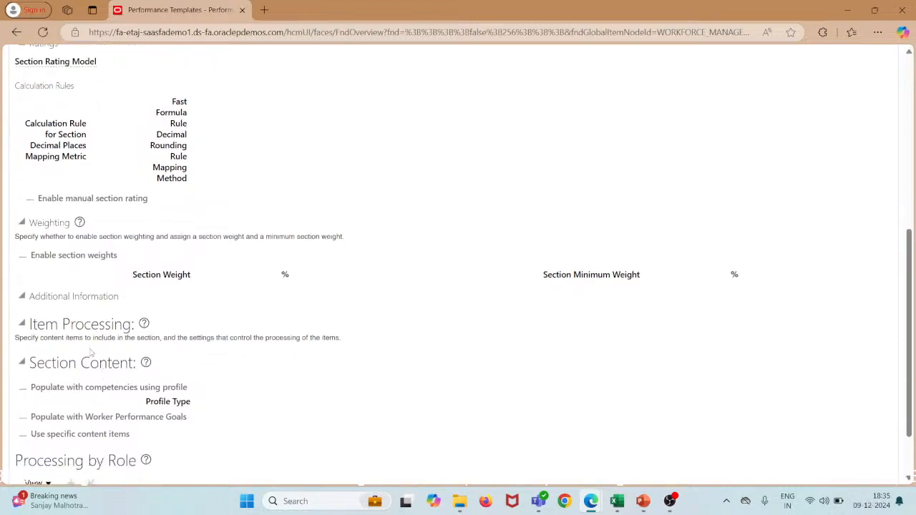
{"action": "scroll", "coordinate": [91, 352], "scroll_direction": "down", "scroll_amount": 2}
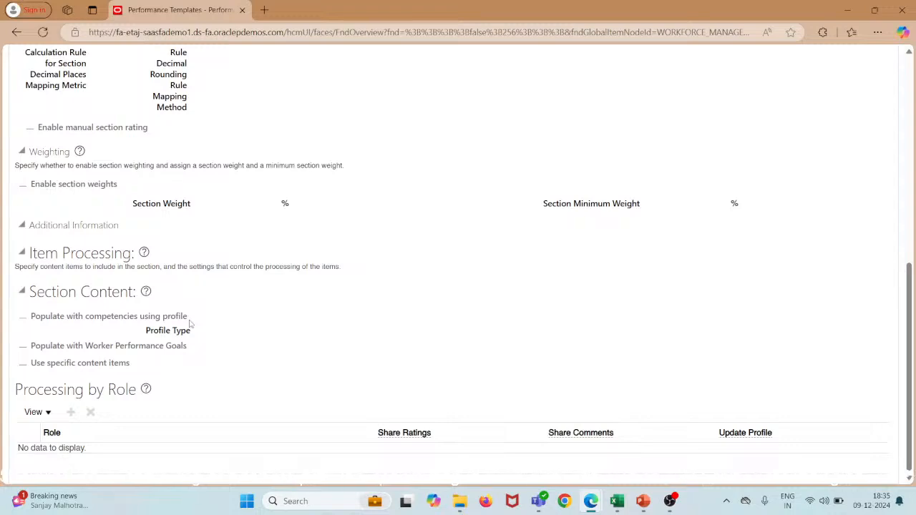
- Add a new section row and open the advanced Section Name search
{"action": "scroll", "coordinate": [191, 324], "scroll_direction": "up", "scroll_amount": 6}
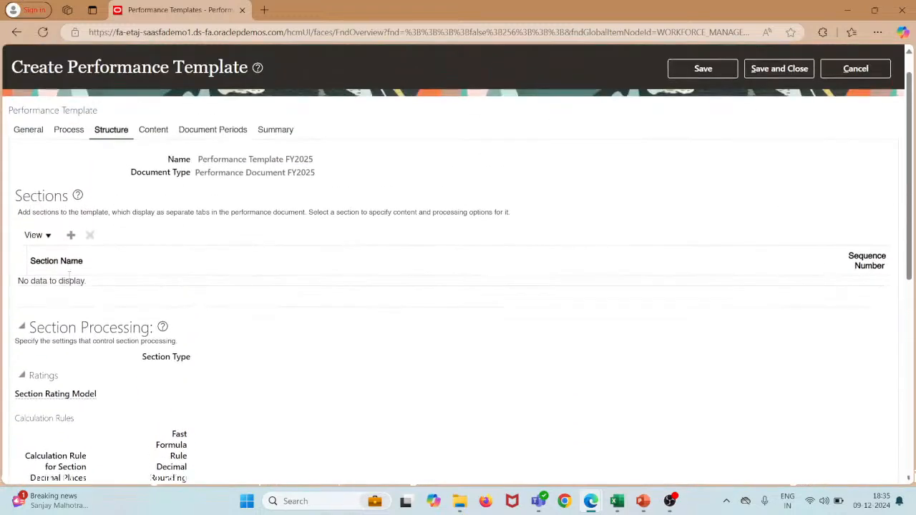
{"action": "left_click", "coordinate": [71, 236]}
{"action": "left_click", "coordinate": [753, 289]}
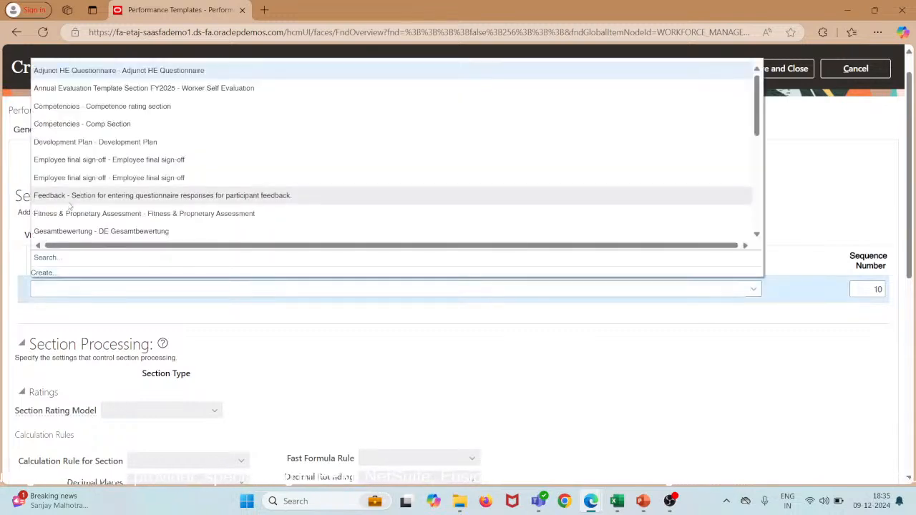
{"action": "left_click", "coordinate": [47, 259]}
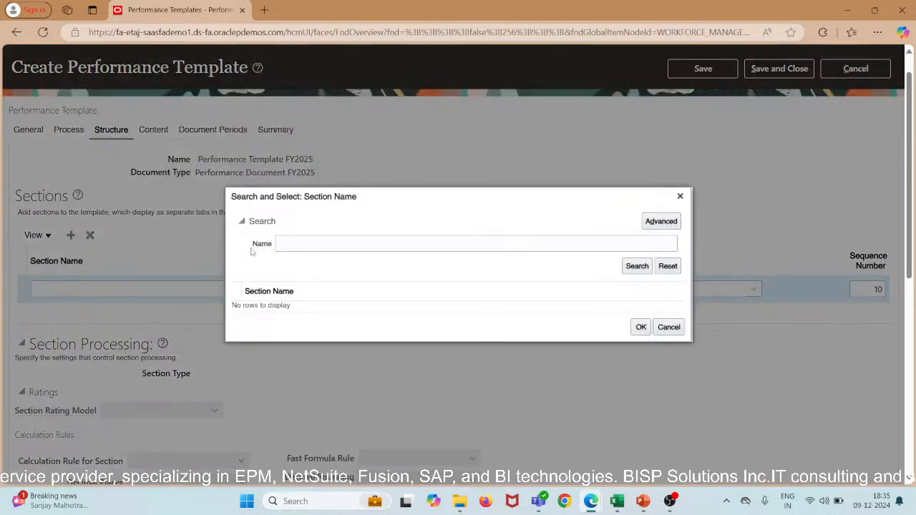
{"action": "left_click", "coordinate": [403, 244]}
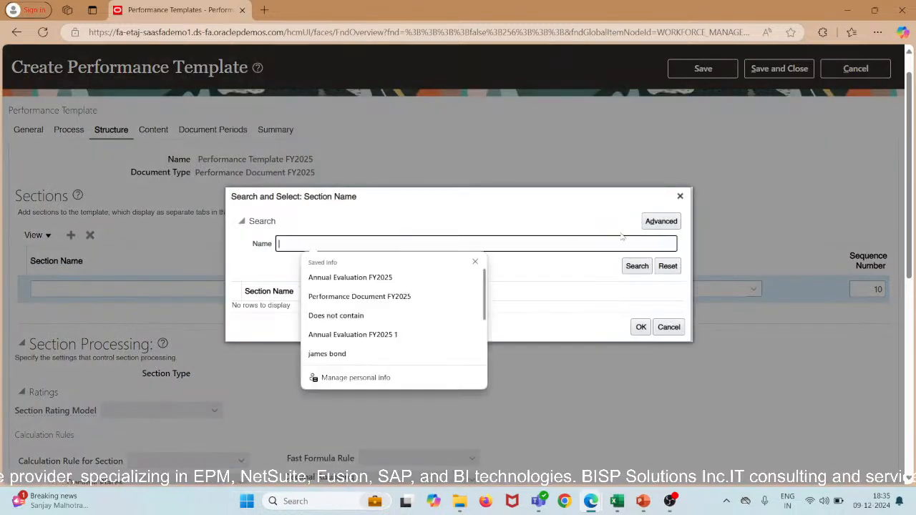
{"action": "left_click", "coordinate": [655, 221]}
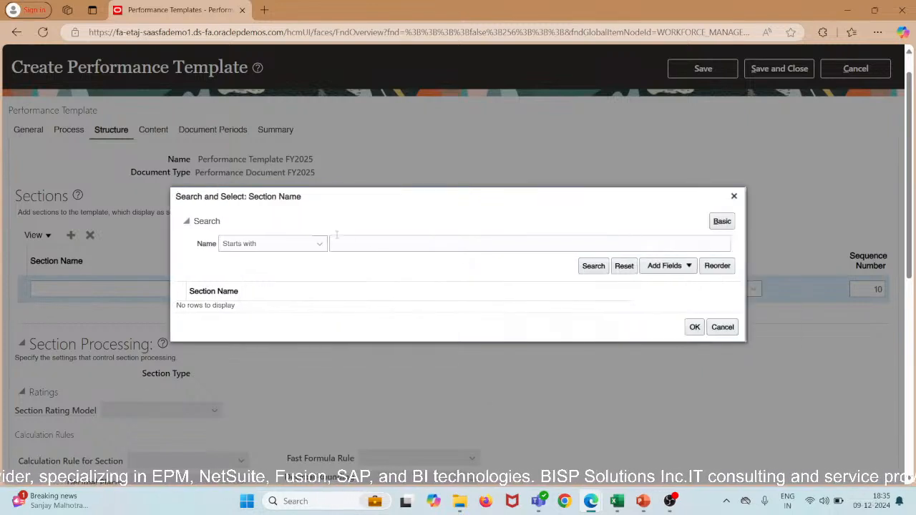
- Search names containing FY2025 and choose Annual Evaluation Template Section FY2025 - Worker Self Evaluation
{"action": "left_click", "coordinate": [319, 244]}
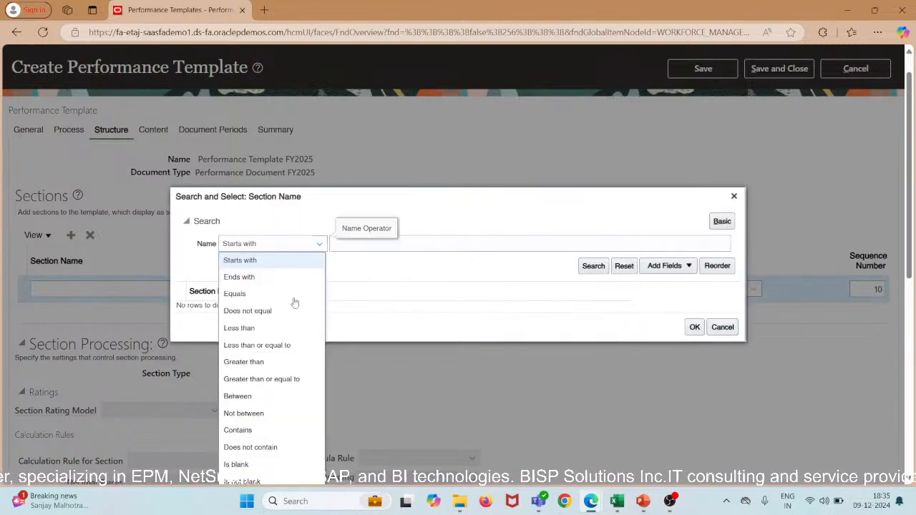
{"action": "left_click", "coordinate": [253, 430]}
{"action": "left_click", "coordinate": [441, 244]}
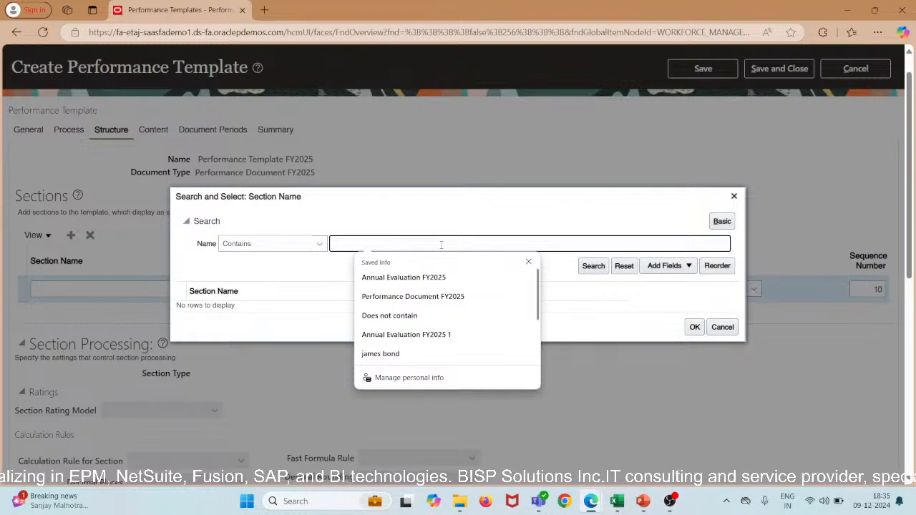
{"action": "type", "text": "FY2025"}
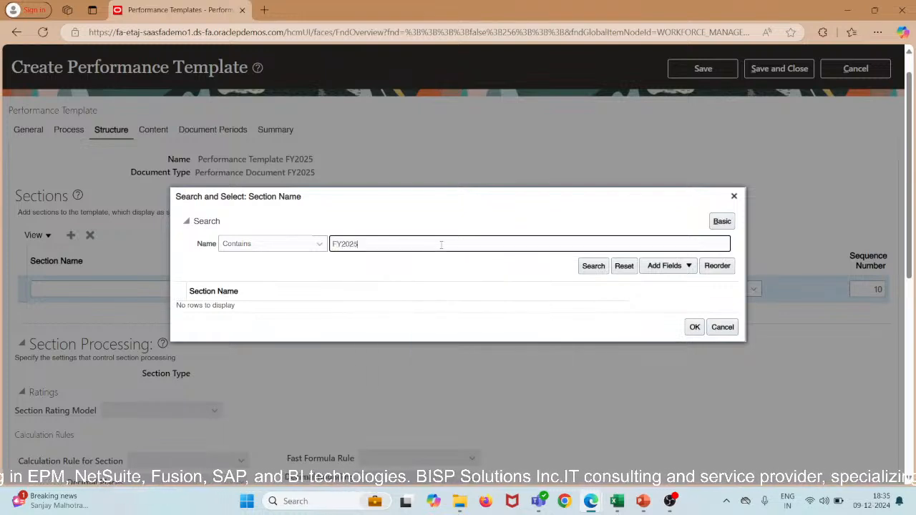
{"action": "left_click", "coordinate": [596, 266]}
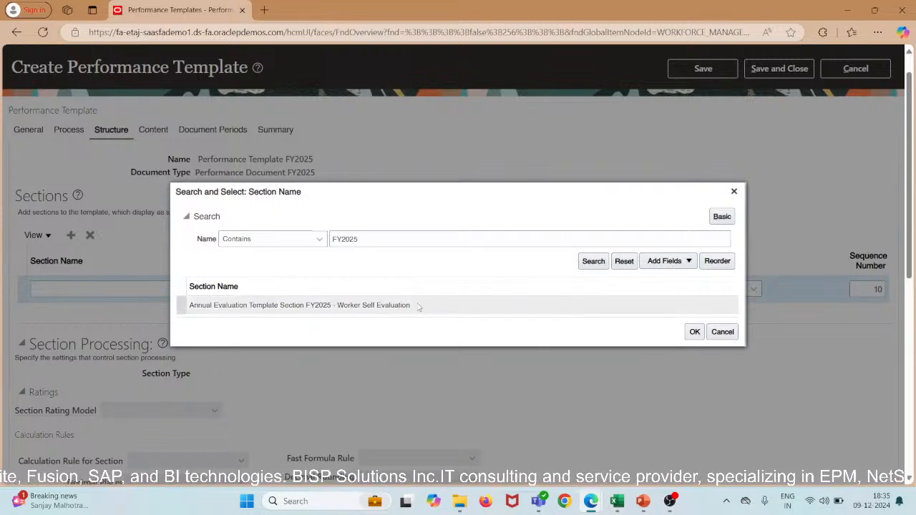
{"action": "left_click", "coordinate": [419, 307]}
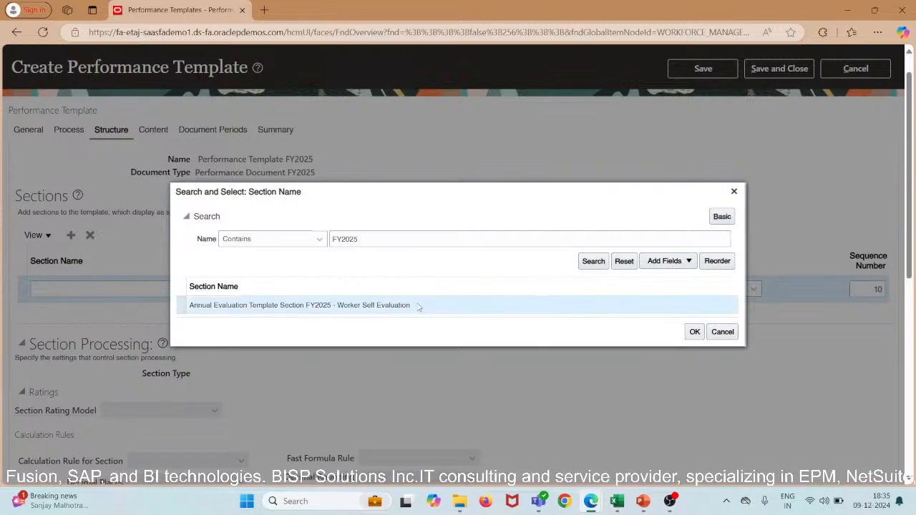
{"action": "left_click", "coordinate": [694, 332]}
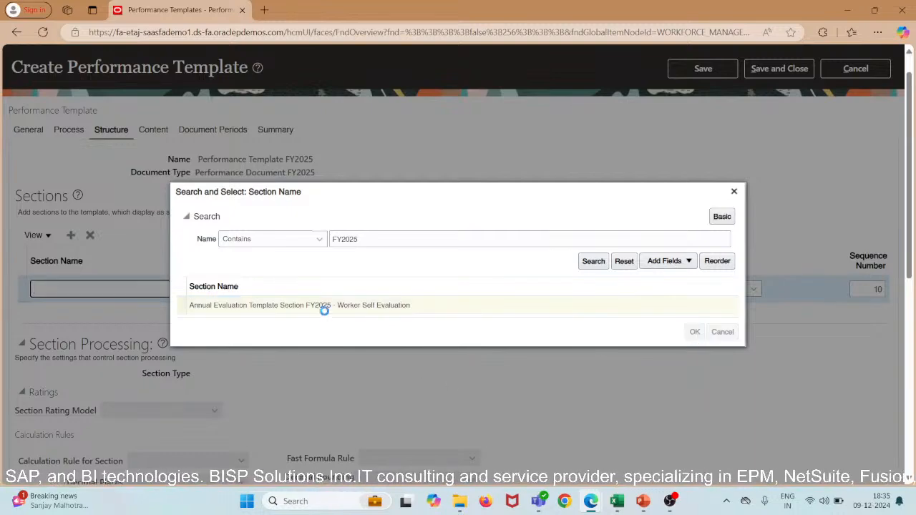
{"action": "scroll", "coordinate": [268, 325], "scroll_direction": "down", "scroll_amount": 2}
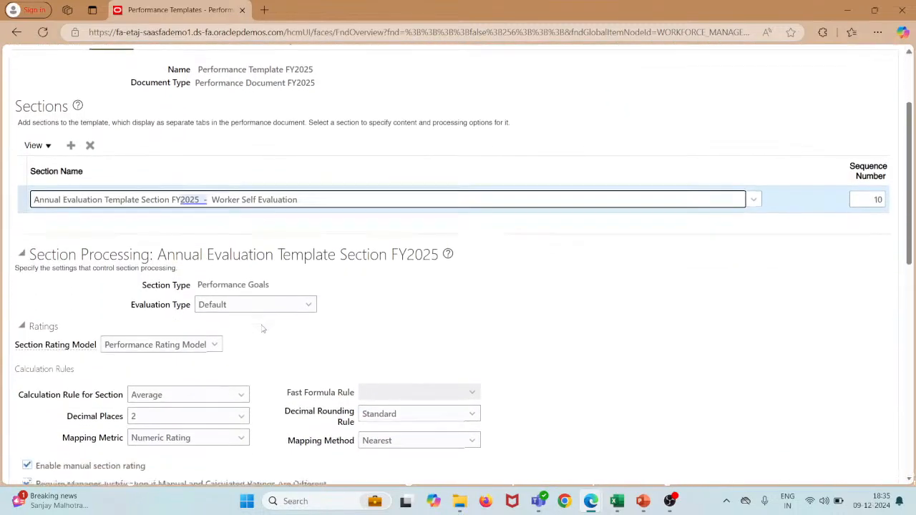
{"action": "scroll", "coordinate": [262, 328], "scroll_direction": "down", "scroll_amount": 4}
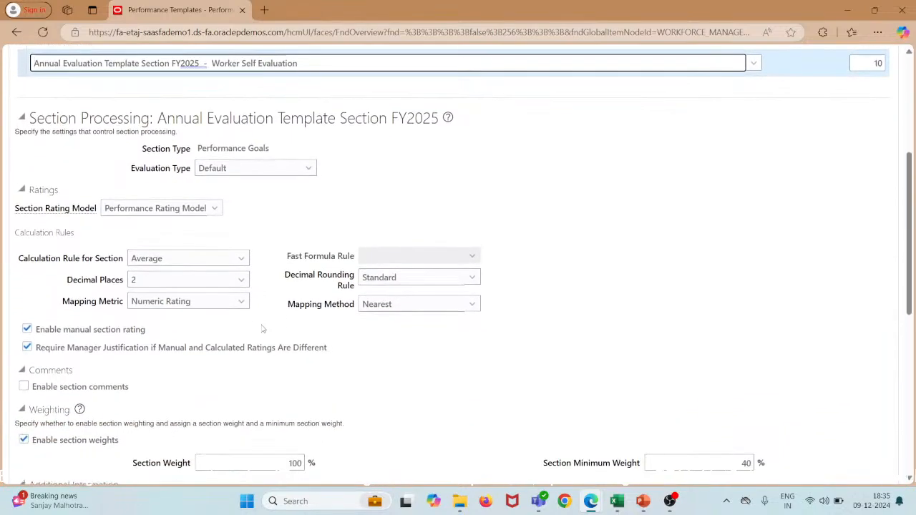
{"action": "scroll", "coordinate": [263, 329], "scroll_direction": "down", "scroll_amount": 10}
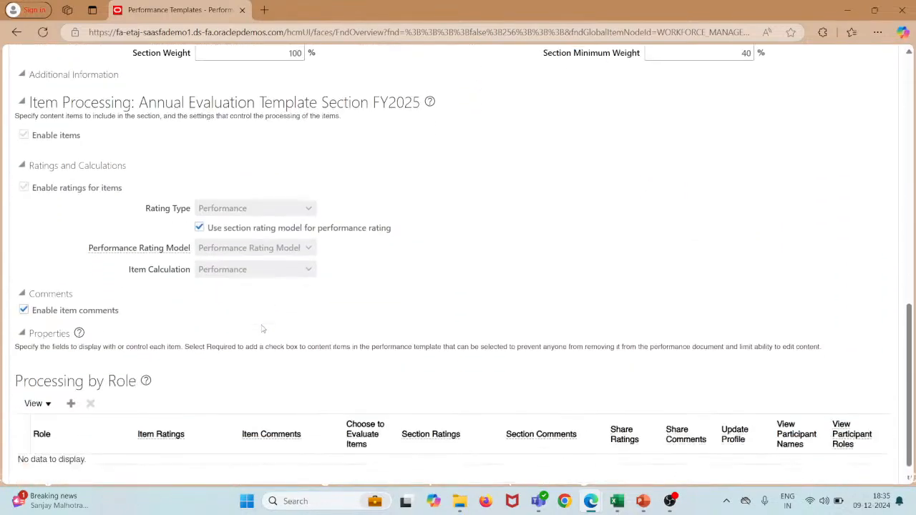
{"action": "scroll", "coordinate": [262, 329], "scroll_direction": "down", "scroll_amount": 1}
{"action": "scroll", "coordinate": [262, 329], "scroll_direction": "up", "scroll_amount": 6}
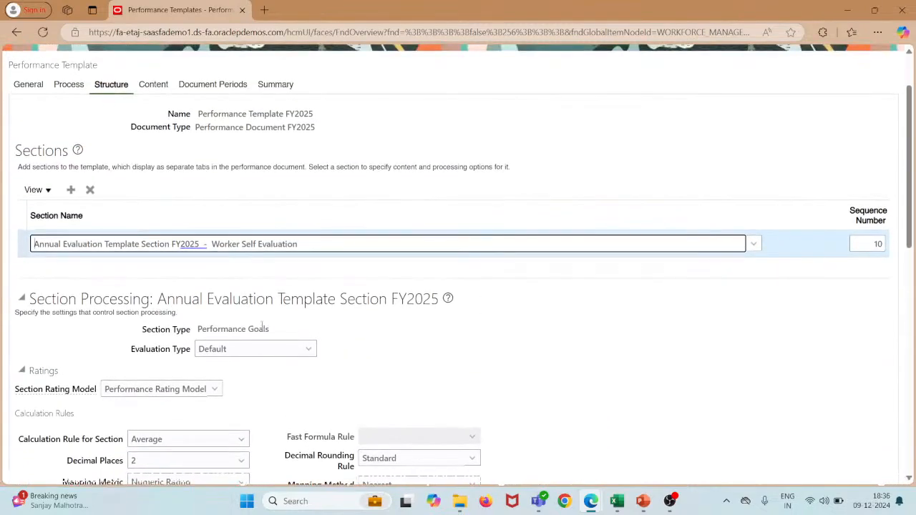
{"action": "scroll", "coordinate": [262, 325], "scroll_direction": "up", "scroll_amount": 1}
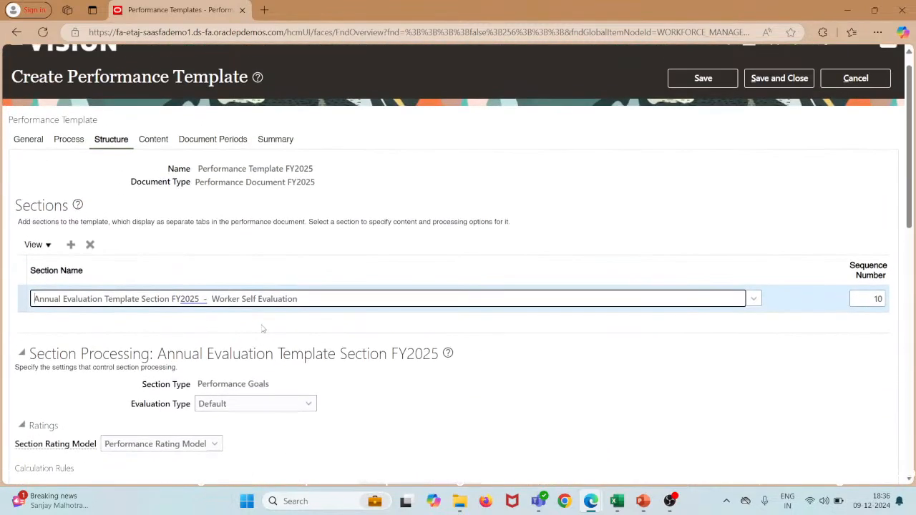
{"action": "scroll", "coordinate": [262, 328], "scroll_direction": "down", "scroll_amount": 8}
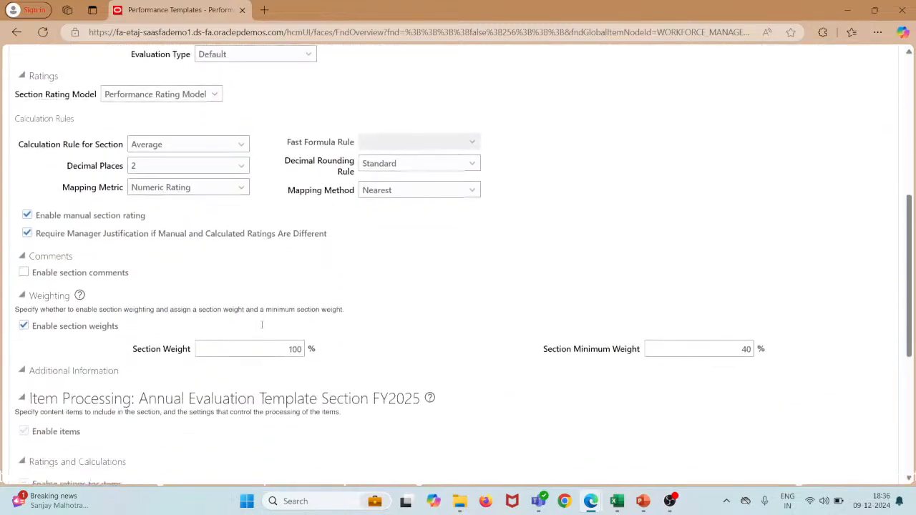
{"action": "scroll", "coordinate": [262, 328], "scroll_direction": "down", "scroll_amount": 2}
- Add a Worker role row with Item Ratings set to Required
{"action": "left_click", "coordinate": [72, 394]}
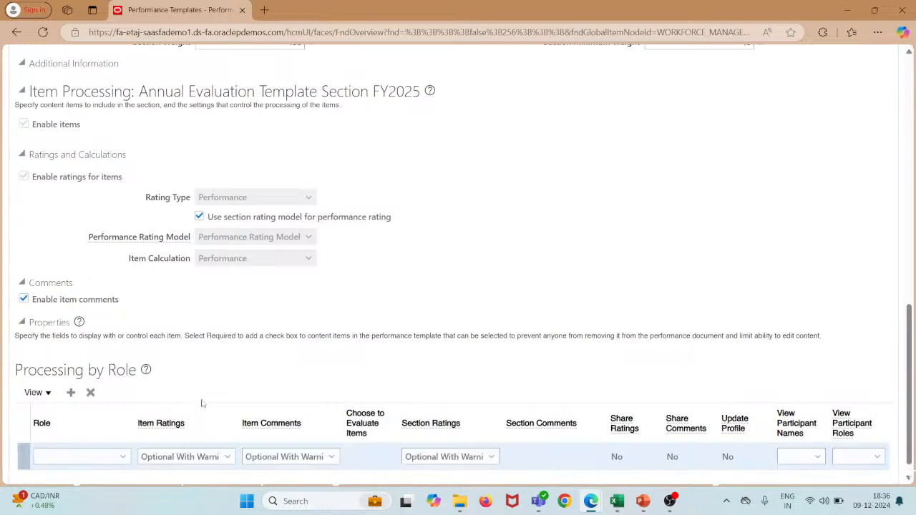
{"action": "left_click", "coordinate": [121, 458]}
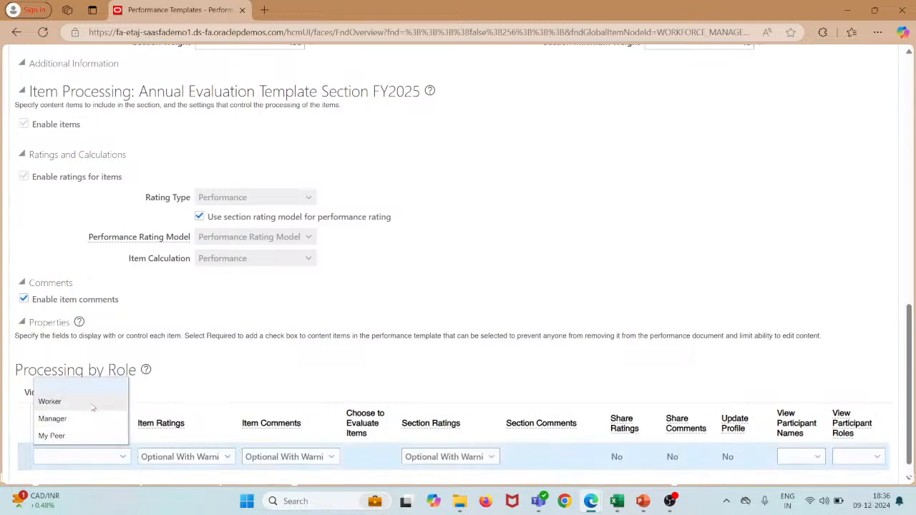
{"action": "left_click", "coordinate": [90, 403]}
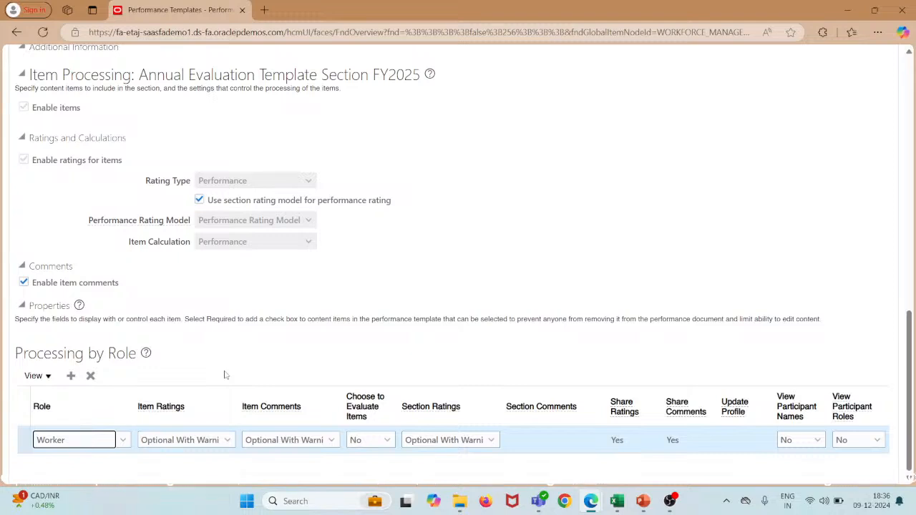
{"action": "left_click", "coordinate": [218, 440]}
{"action": "left_click", "coordinate": [219, 440]}
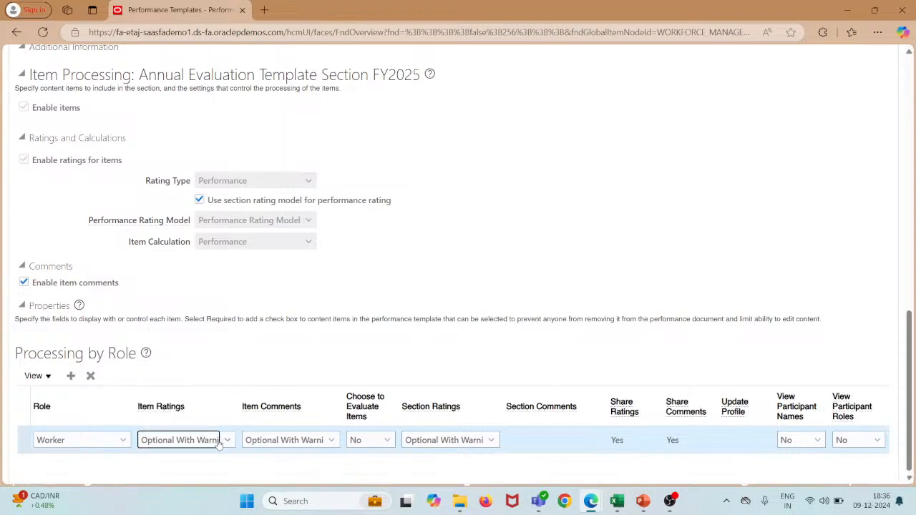
{"action": "left_click", "coordinate": [219, 442]}
{"action": "left_click", "coordinate": [188, 403]}
- Set the Worker's Section Ratings to Required, keeping item comments Optional With Warning
{"action": "left_click", "coordinate": [298, 443]}
{"action": "left_click", "coordinate": [300, 443]}
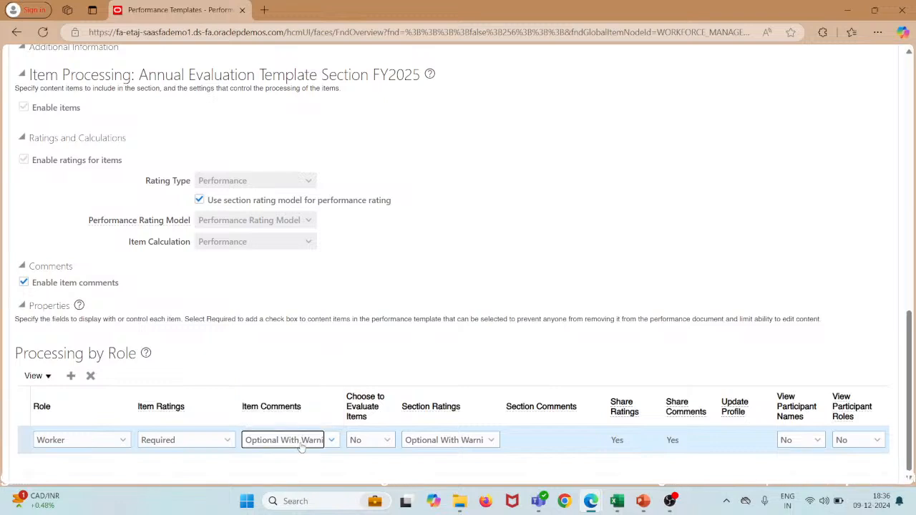
{"action": "left_click", "coordinate": [287, 440]}
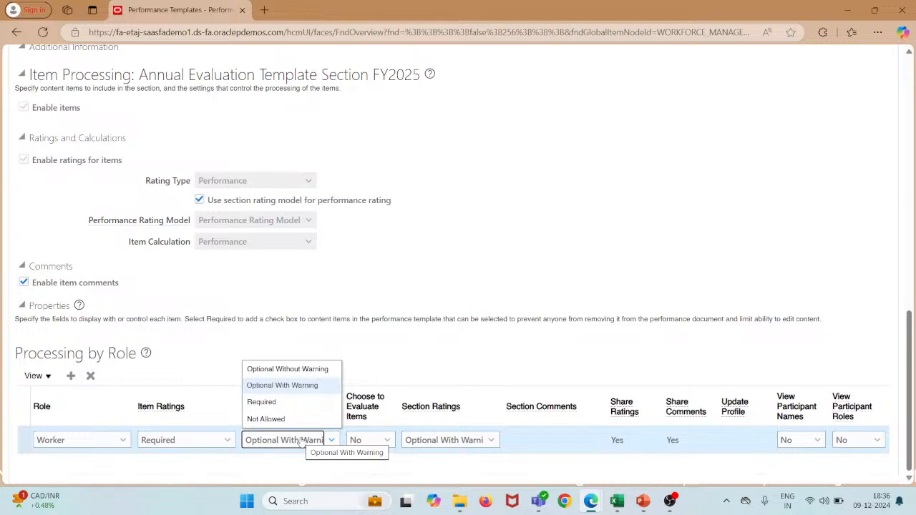
{"action": "left_click", "coordinate": [299, 442]}
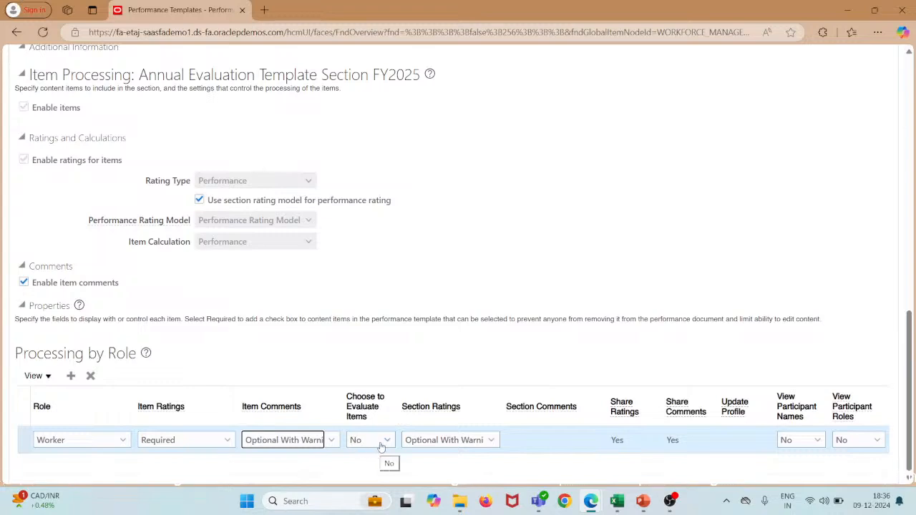
{"action": "left_click", "coordinate": [458, 440]}
{"action": "left_click", "coordinate": [448, 399]}
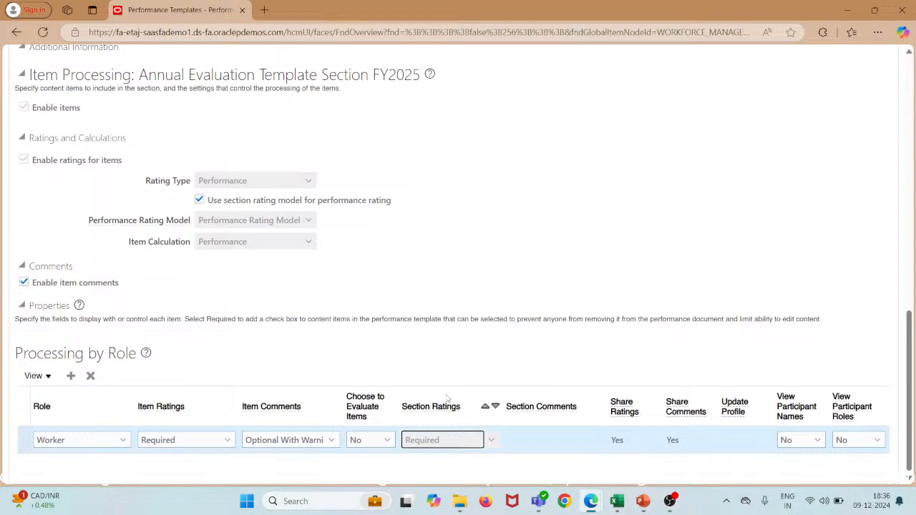
- Leave participant names and roles hidden from the Worker
{"action": "left_click", "coordinate": [818, 440]}
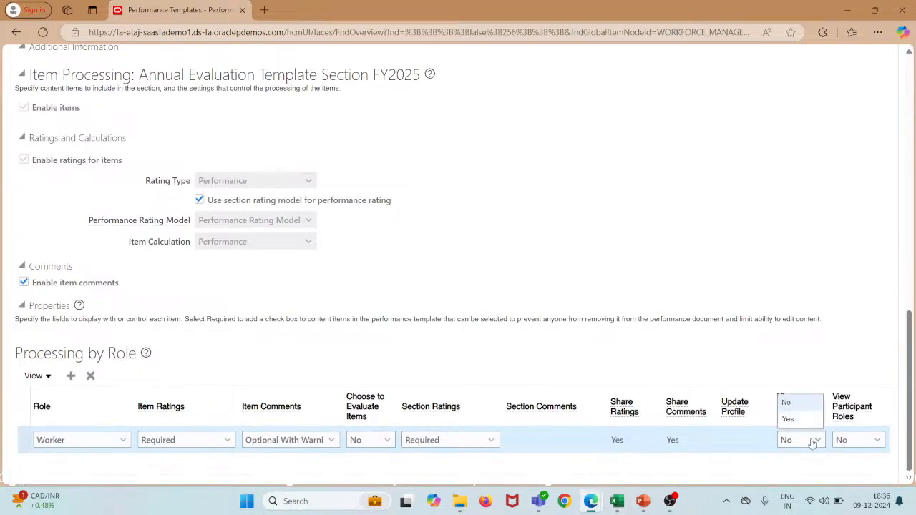
{"action": "left_click", "coordinate": [814, 443]}
{"action": "left_click", "coordinate": [859, 442]}
{"action": "left_click", "coordinate": [860, 446]}
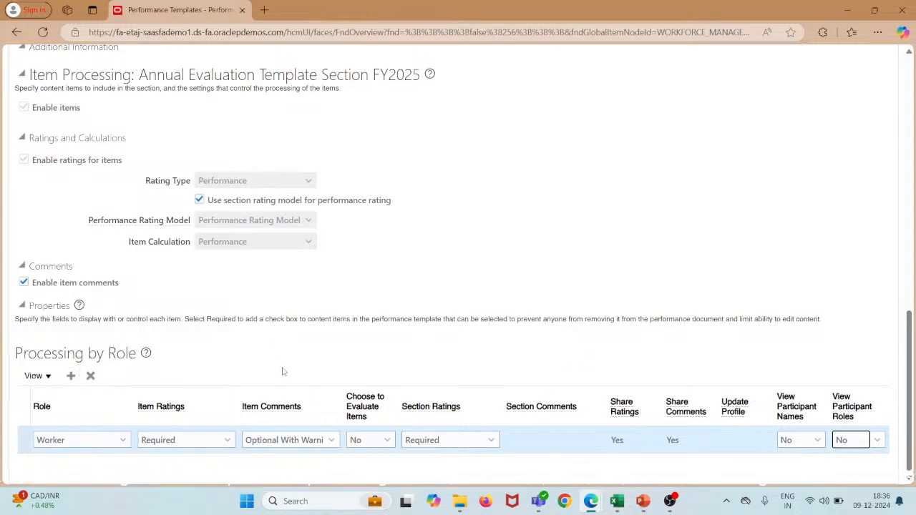
- Add a Manager role row with Item Ratings set to Required
{"action": "left_click", "coordinate": [71, 375]}
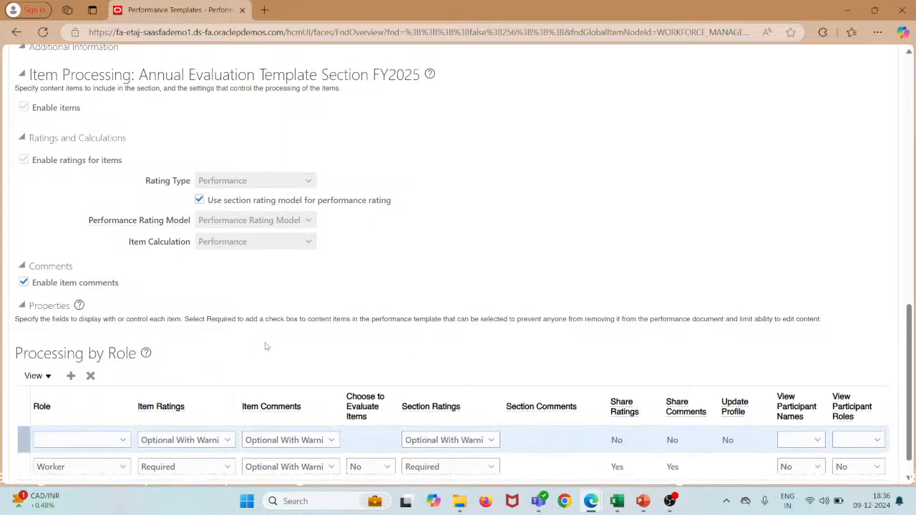
{"action": "scroll", "coordinate": [265, 346], "scroll_direction": "down", "scroll_amount": 1}
{"action": "left_click", "coordinate": [123, 414]}
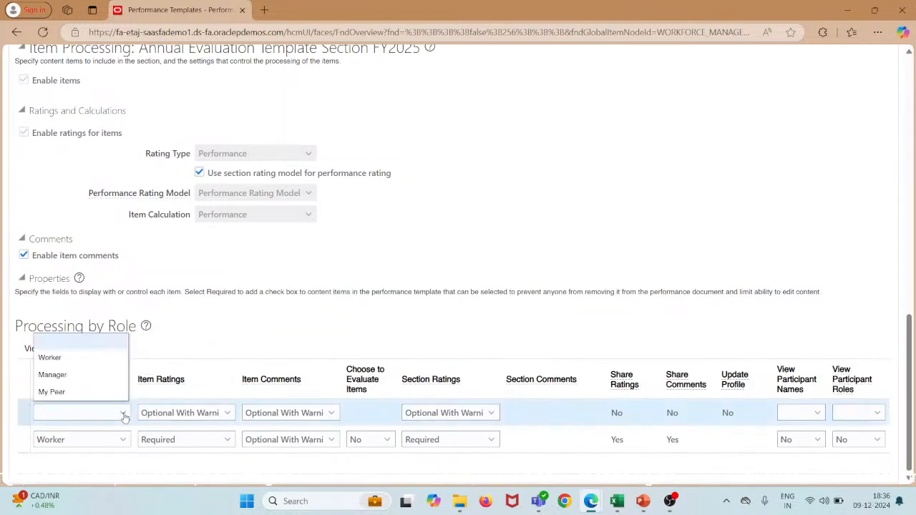
{"action": "left_click", "coordinate": [78, 375]}
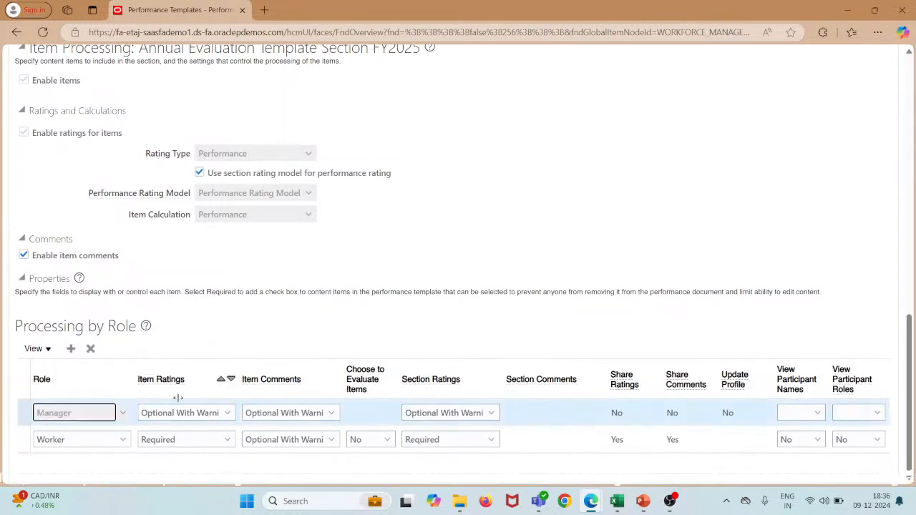
{"action": "left_click", "coordinate": [223, 415]}
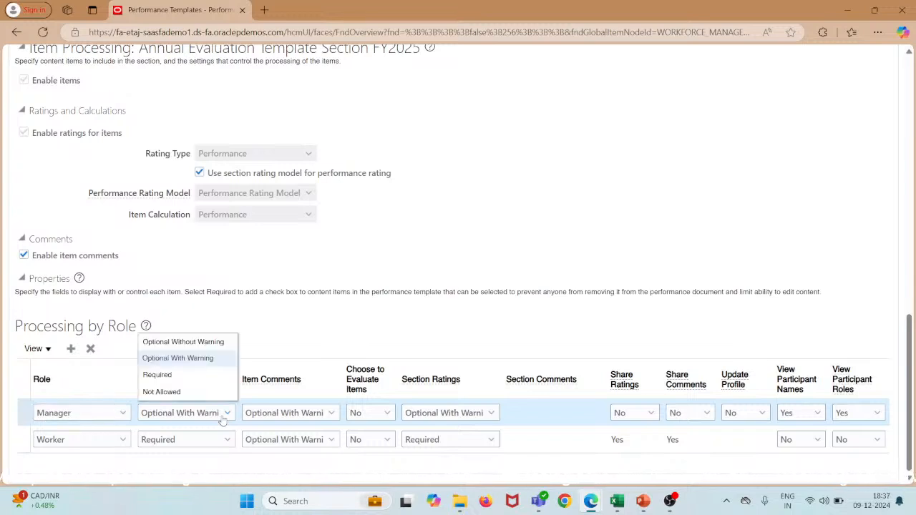
{"action": "left_click", "coordinate": [196, 374]}
- Set the Manager's Section Ratings to Required and Share Comments to Yes
{"action": "left_click", "coordinate": [443, 414]}
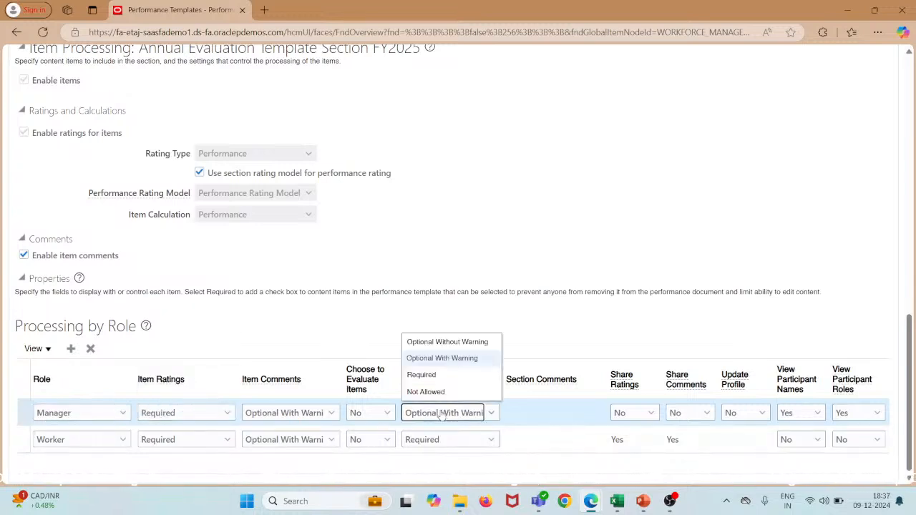
{"action": "left_click", "coordinate": [427, 376]}
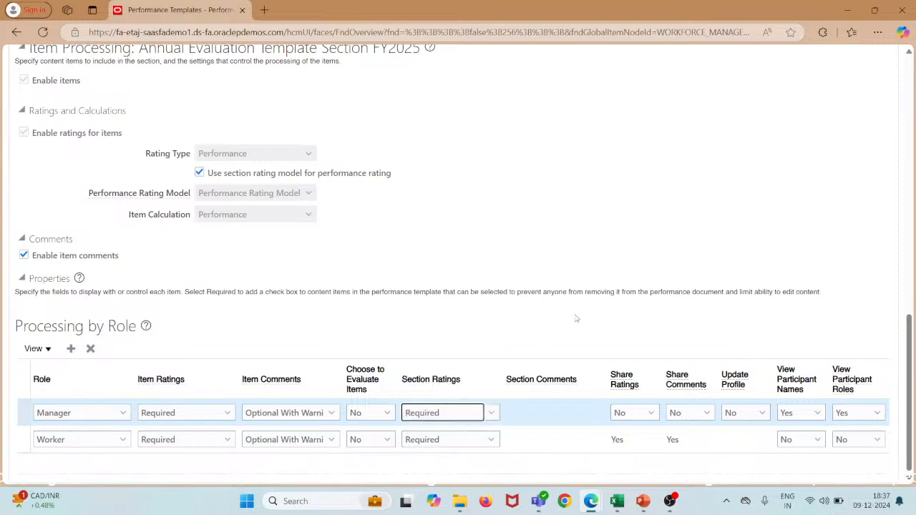
{"action": "left_click", "coordinate": [648, 413]}
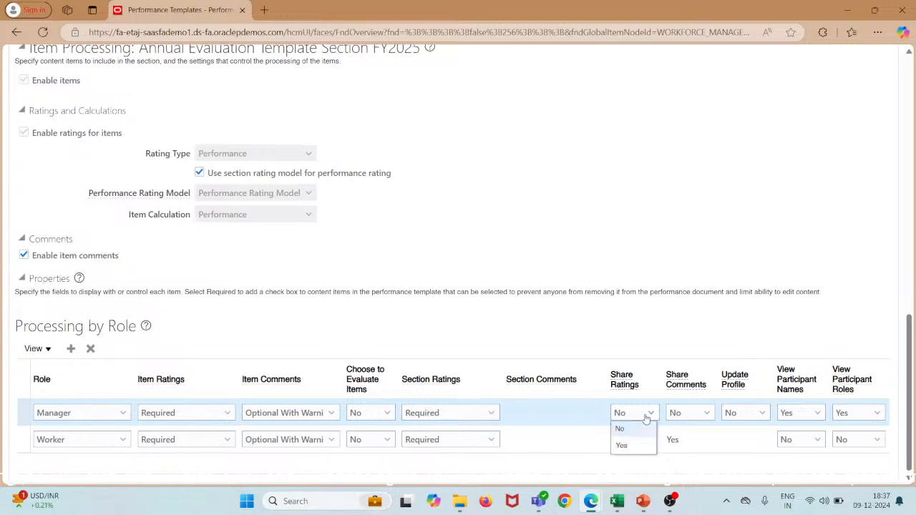
{"action": "left_click", "coordinate": [646, 417]}
{"action": "left_click", "coordinate": [702, 412]}
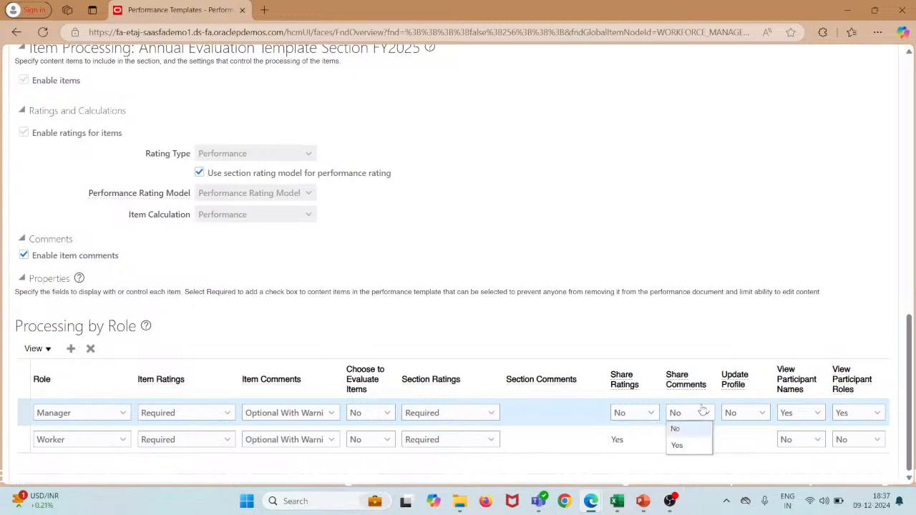
{"action": "left_click", "coordinate": [691, 445]}
{"action": "scroll", "coordinate": [609, 345], "scroll_direction": "down", "scroll_amount": 1}
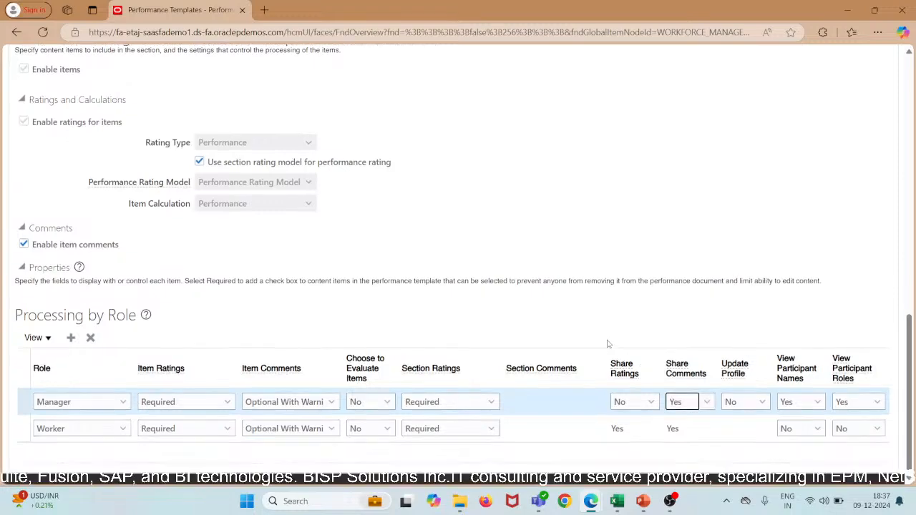
{"action": "scroll", "coordinate": [609, 345], "scroll_direction": "up", "scroll_amount": 1}
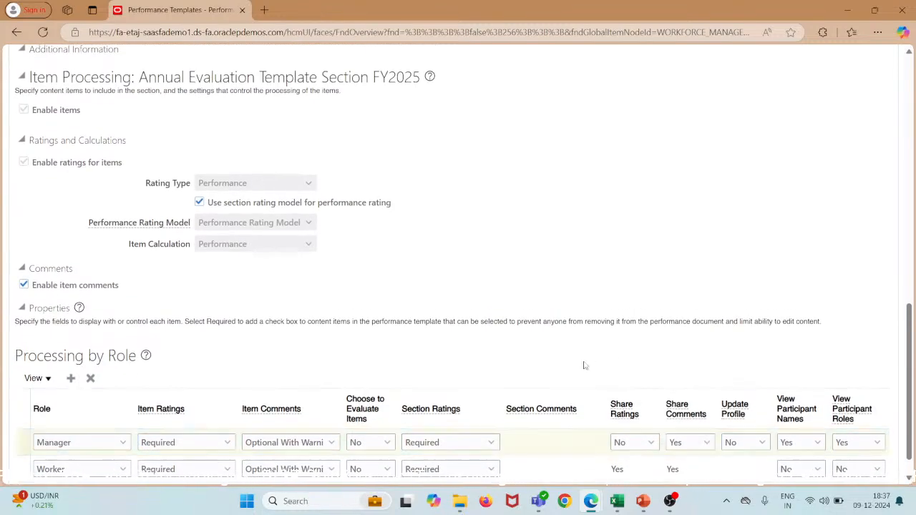
{"action": "scroll", "coordinate": [557, 261], "scroll_direction": "up", "scroll_amount": 5}
- Return to the top of the template and switch to its Content page
{"action": "scroll", "coordinate": [558, 262], "scroll_direction": "up", "scroll_amount": 3}
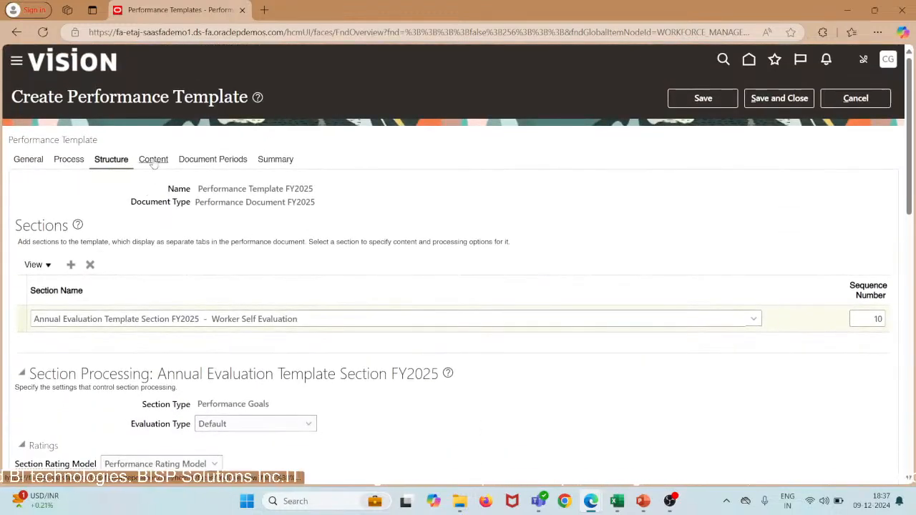
{"action": "left_click", "coordinate": [153, 160]}
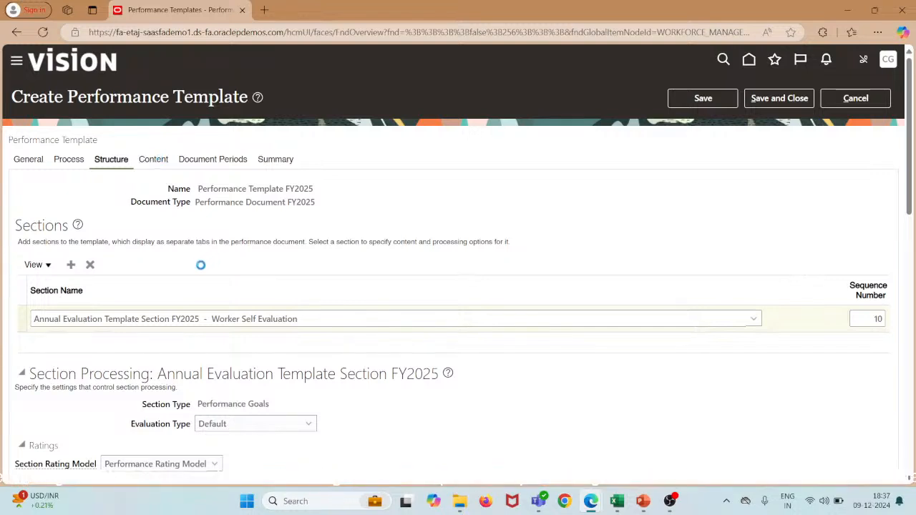
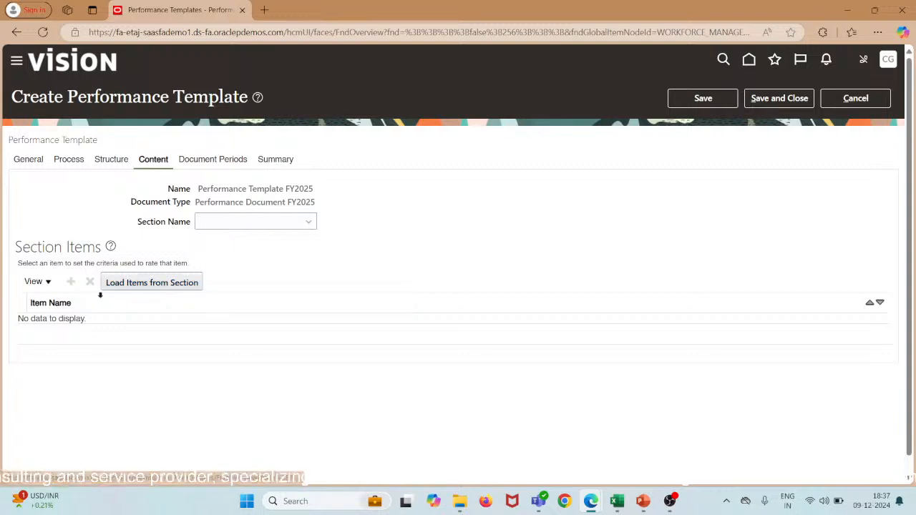
- Try repeatedly to load the section's default items on the Content page
{"action": "left_click", "coordinate": [149, 289]}
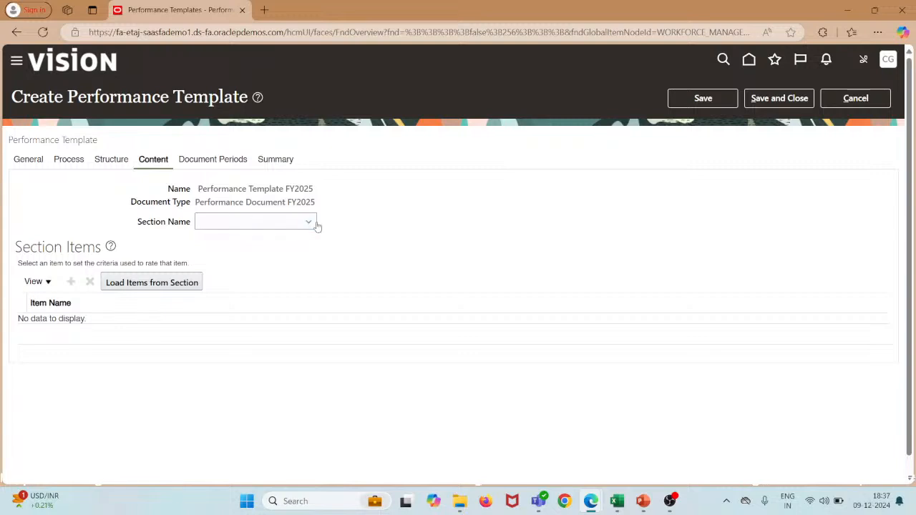
{"action": "left_click", "coordinate": [151, 283]}
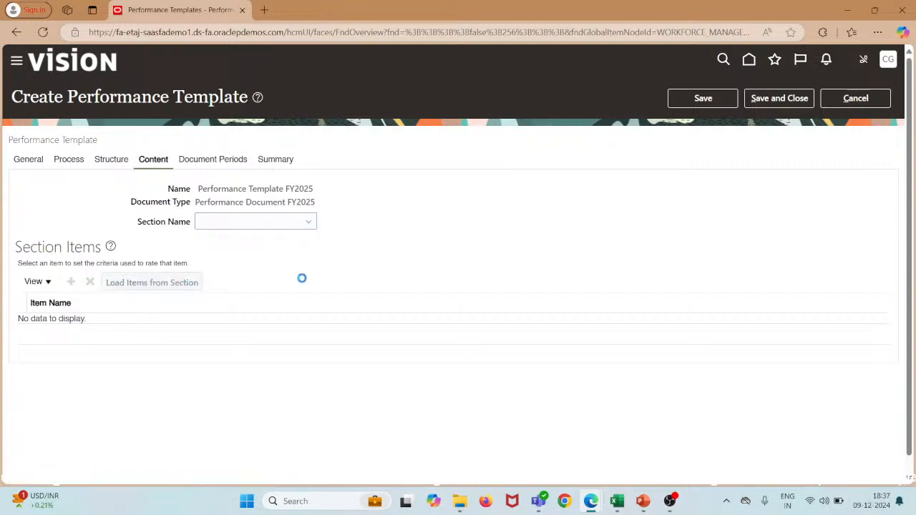
{"action": "left_click", "coordinate": [177, 283]}
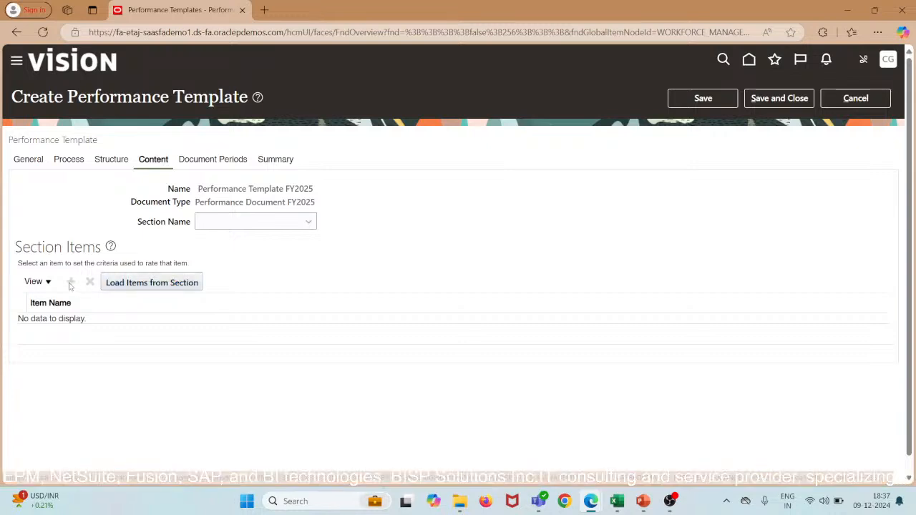
{"action": "left_click", "coordinate": [172, 284]}
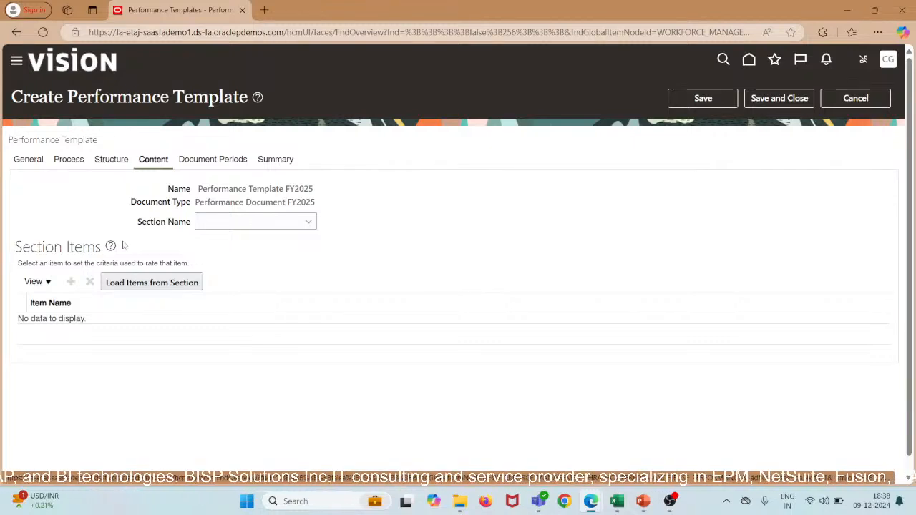
{"action": "left_click", "coordinate": [136, 281]}
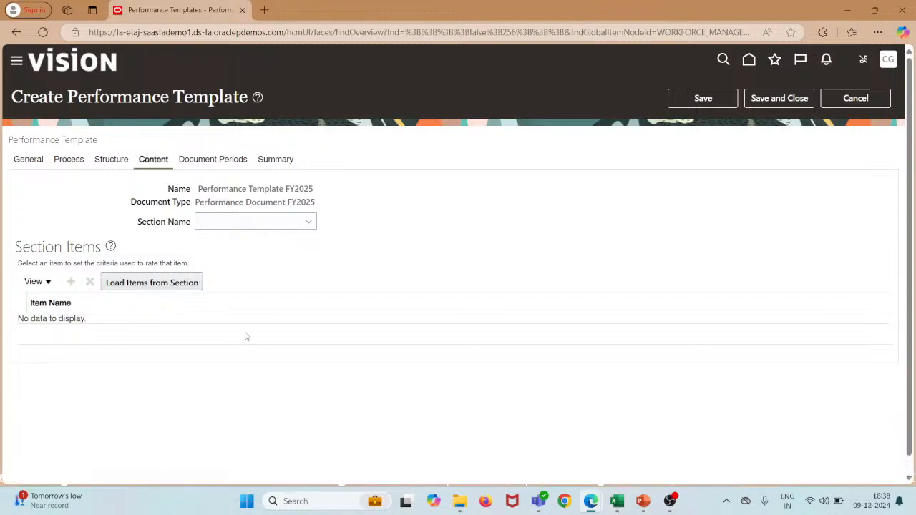
{"action": "left_click", "coordinate": [164, 282]}
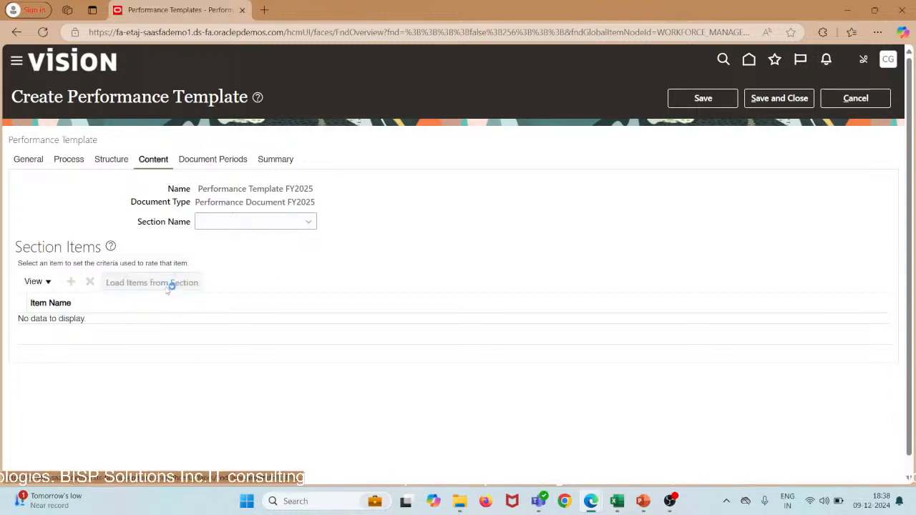
{"action": "left_click", "coordinate": [269, 224]}
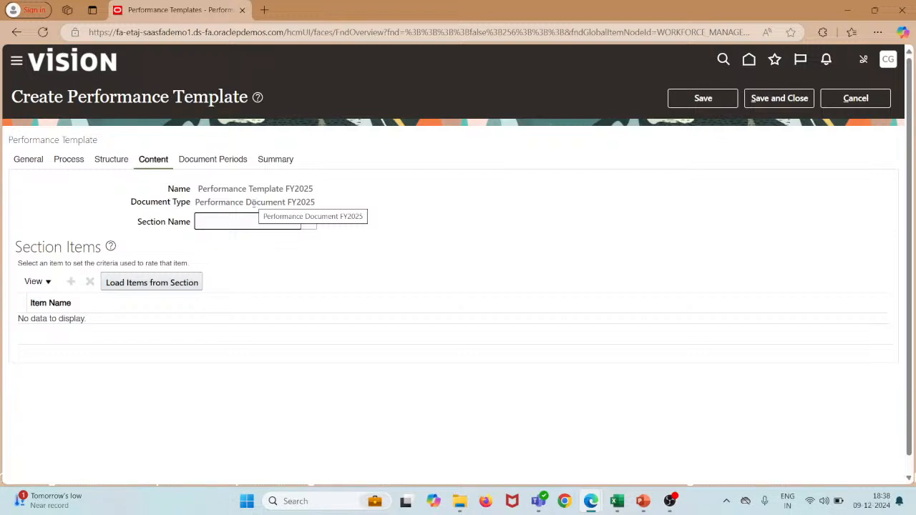
- On the Structure page, select Competencies - Comp Section as the template's section
{"action": "left_click", "coordinate": [117, 161]}
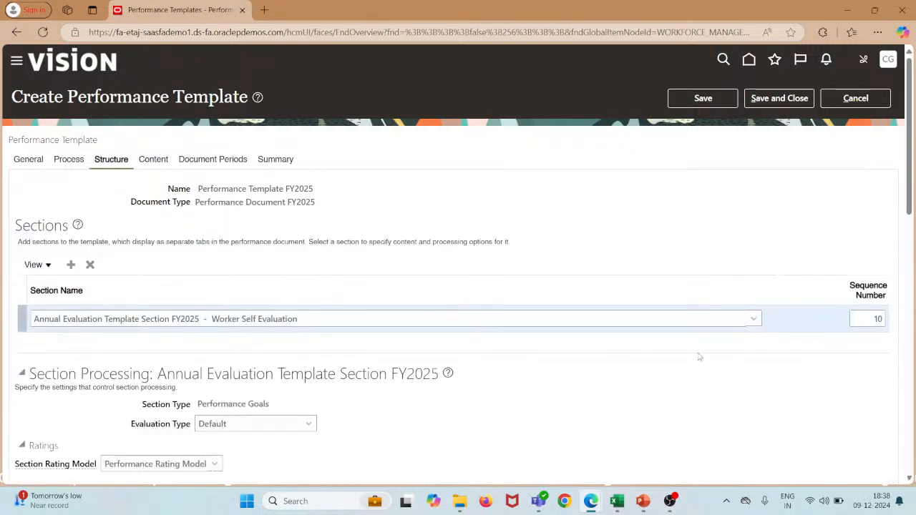
{"action": "left_click", "coordinate": [752, 320]}
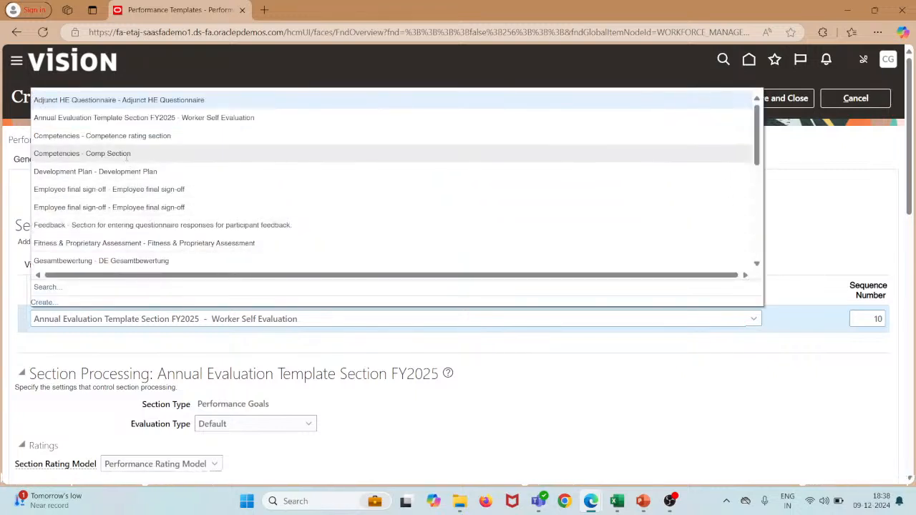
{"action": "left_click", "coordinate": [126, 159]}
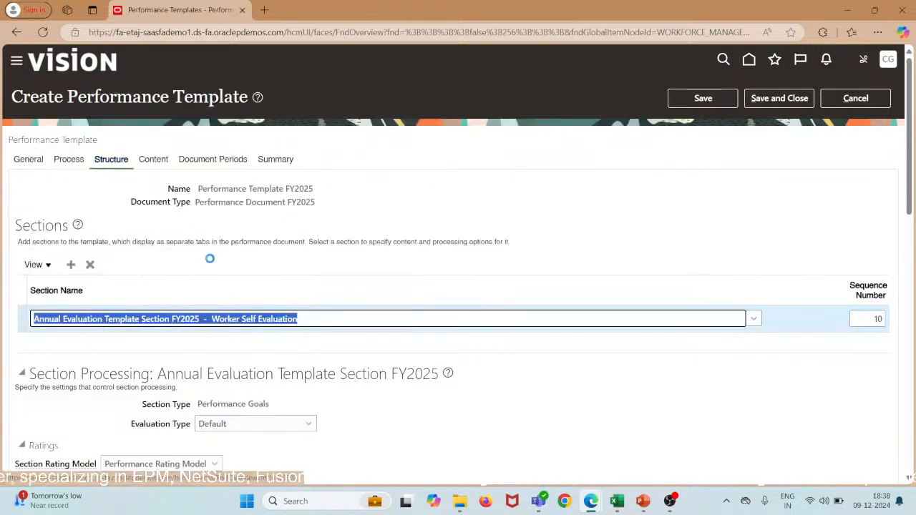
{"action": "scroll", "coordinate": [218, 272], "scroll_direction": "down", "scroll_amount": 5}
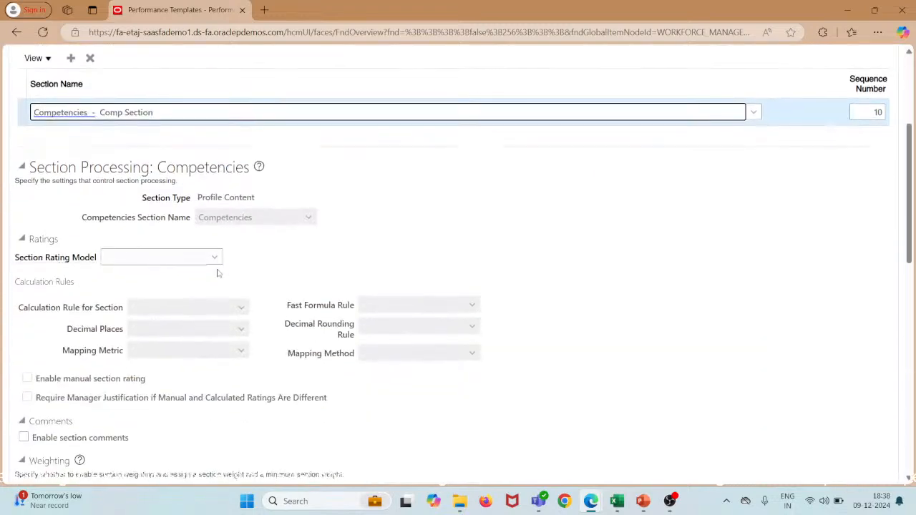
- Set the section rating model to Performance Rating Model and dismiss the resulting error
{"action": "left_click", "coordinate": [199, 141]}
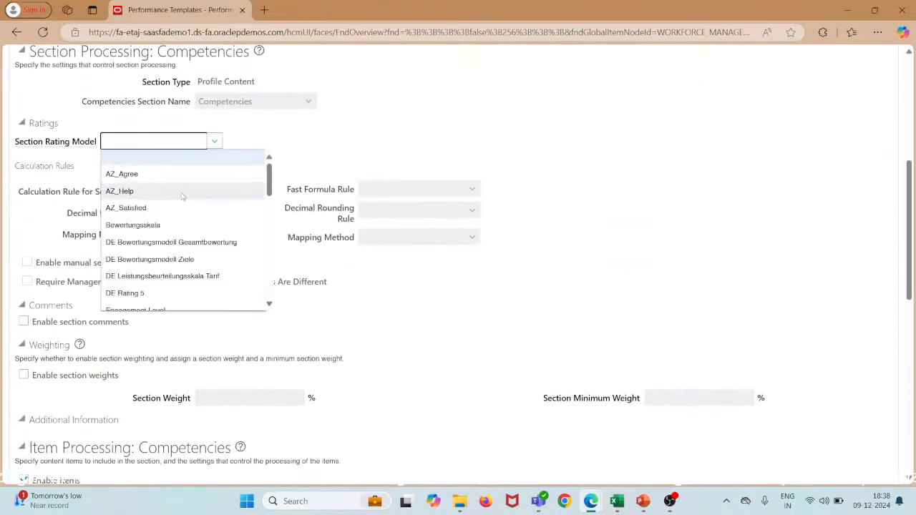
{"action": "scroll", "coordinate": [184, 194], "scroll_direction": "down", "scroll_amount": 3}
{"action": "scroll", "coordinate": [182, 197], "scroll_direction": "down", "scroll_amount": 4}
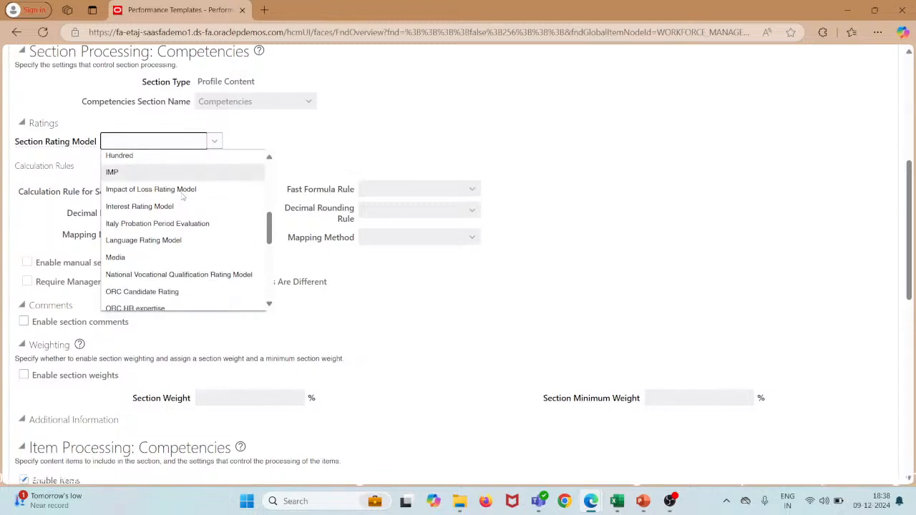
{"action": "scroll", "coordinate": [182, 196], "scroll_direction": "down", "scroll_amount": 4}
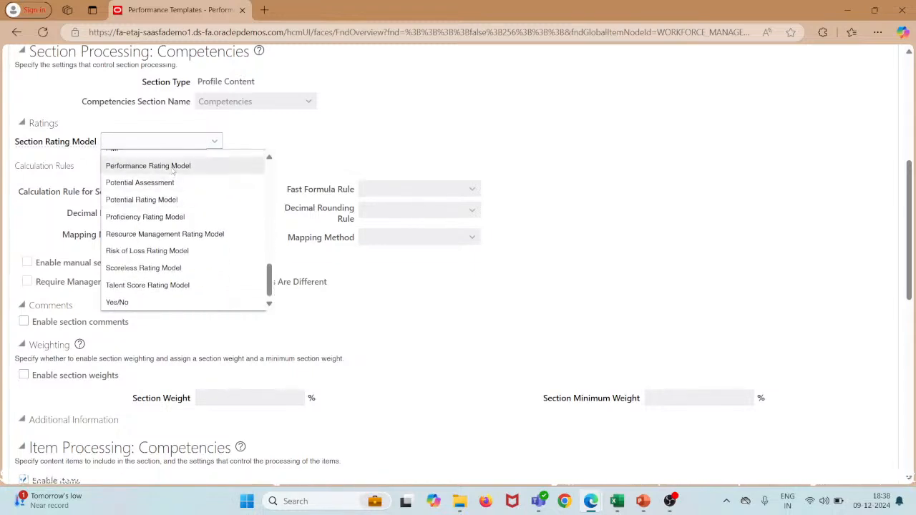
{"action": "left_click", "coordinate": [172, 165]}
{"action": "scroll", "coordinate": [220, 264], "scroll_direction": "down", "scroll_amount": 1}
{"action": "scroll", "coordinate": [221, 265], "scroll_direction": "down", "scroll_amount": 2}
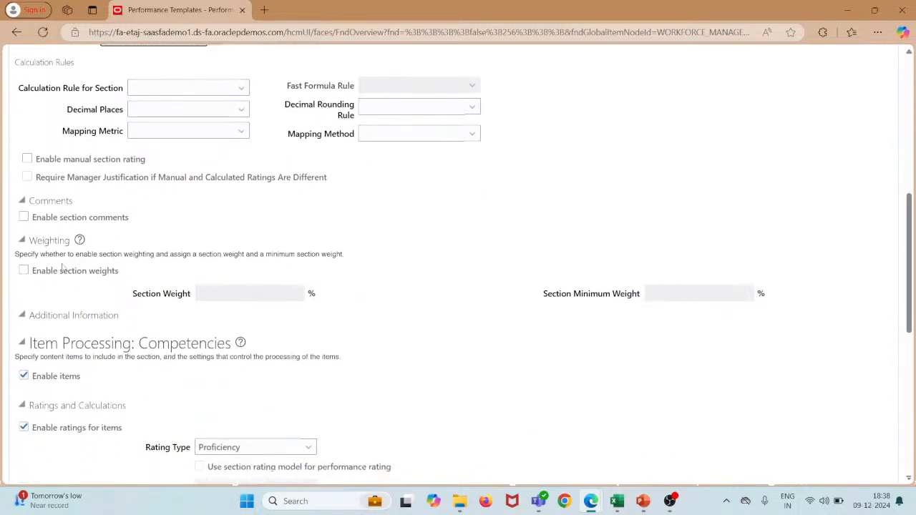
{"action": "scroll", "coordinate": [204, 449], "scroll_direction": "down", "scroll_amount": 3}
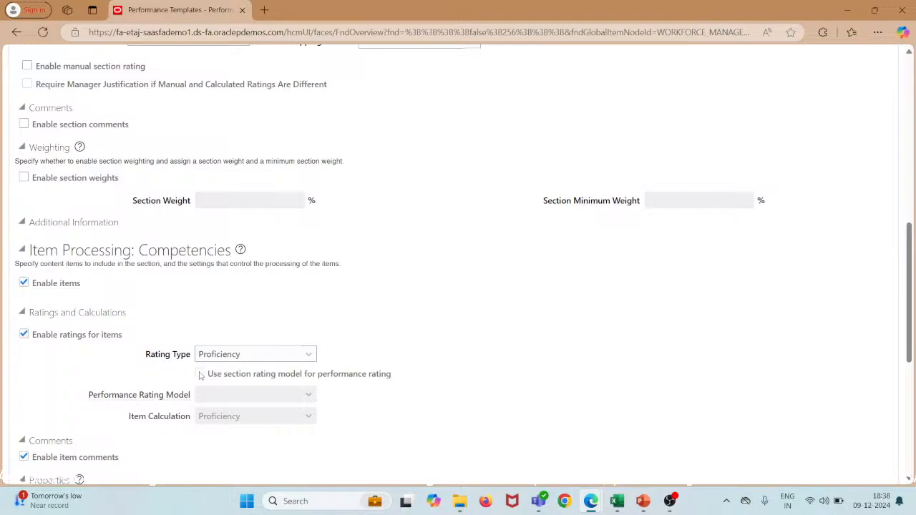
{"action": "scroll", "coordinate": [201, 375], "scroll_direction": "down", "scroll_amount": 10}
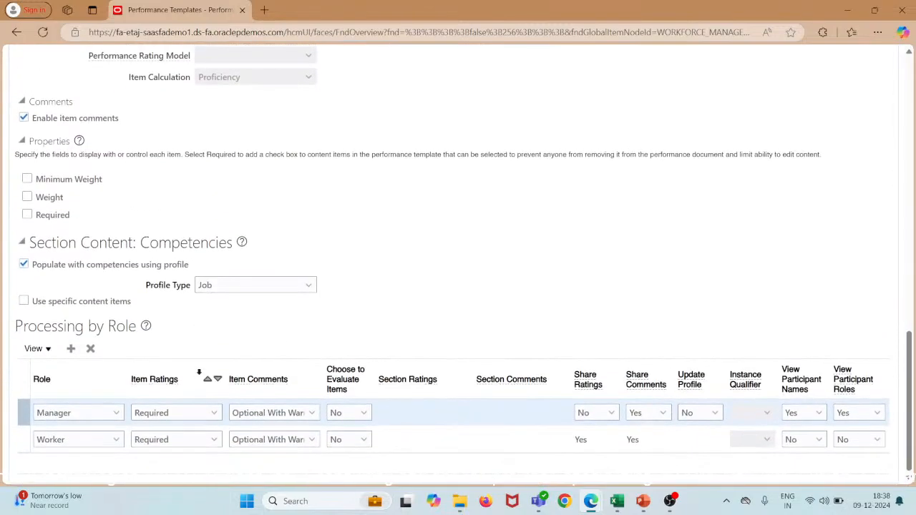
{"action": "scroll", "coordinate": [199, 372], "scroll_direction": "up", "scroll_amount": 15}
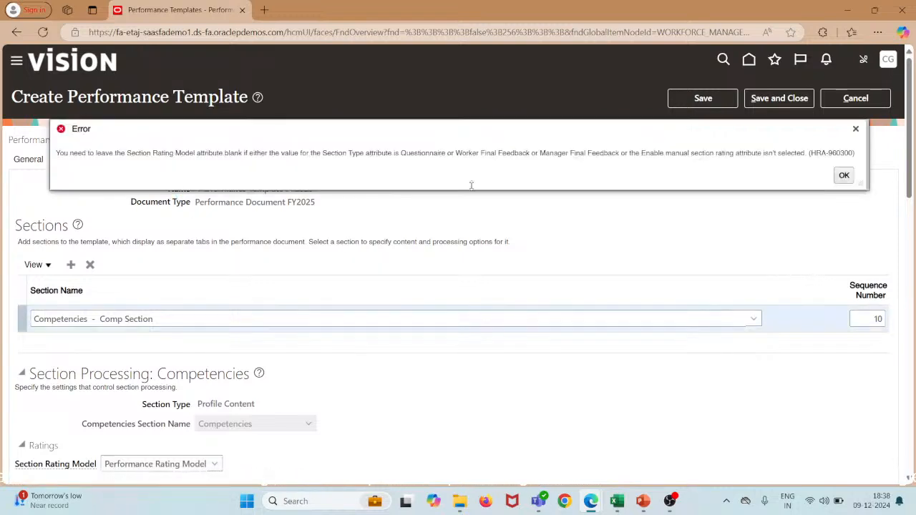
{"action": "left_click", "coordinate": [844, 176]}
- Use Average calculation, Performance item rating type, and the section rating model for item ratings
{"action": "scroll", "coordinate": [463, 311], "scroll_direction": "down", "scroll_amount": 3}
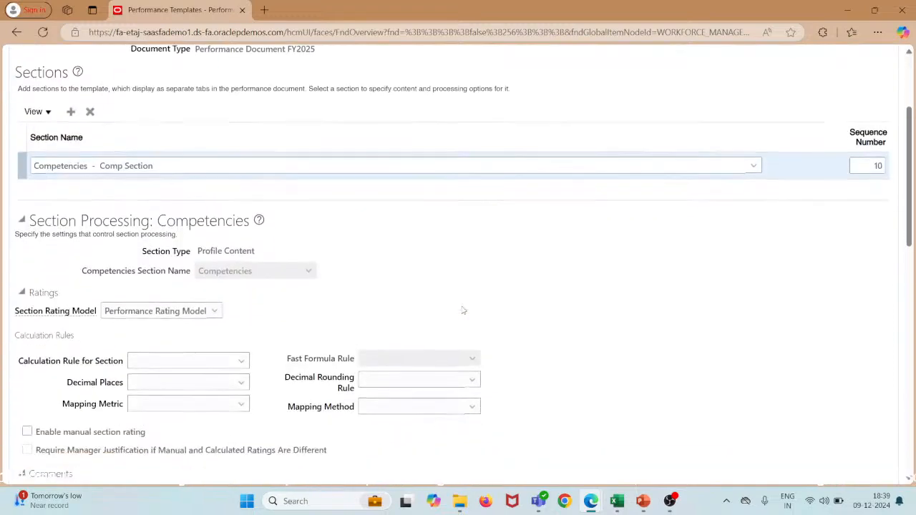
{"action": "left_click", "coordinate": [207, 303]}
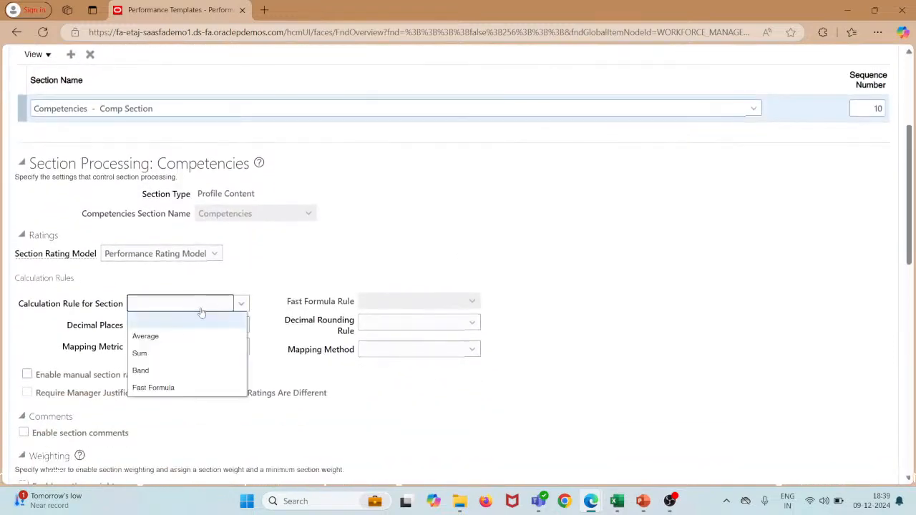
{"action": "left_click", "coordinate": [177, 336]}
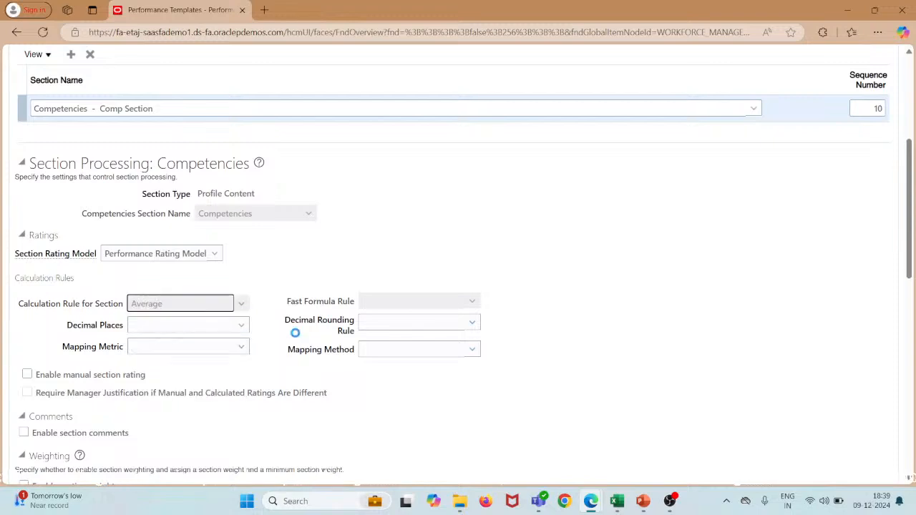
{"action": "scroll", "coordinate": [297, 337], "scroll_direction": "down", "scroll_amount": 1}
{"action": "scroll", "coordinate": [297, 337], "scroll_direction": "down", "scroll_amount": 4}
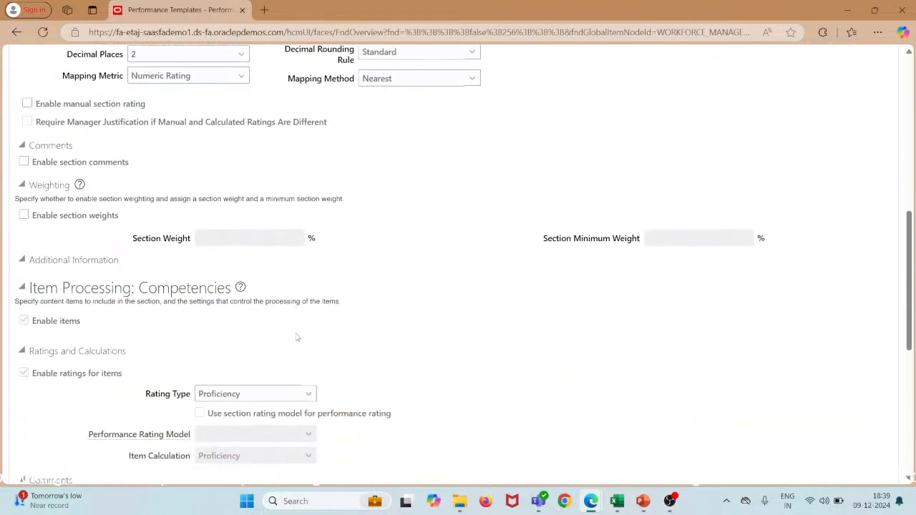
{"action": "left_click", "coordinate": [291, 296]}
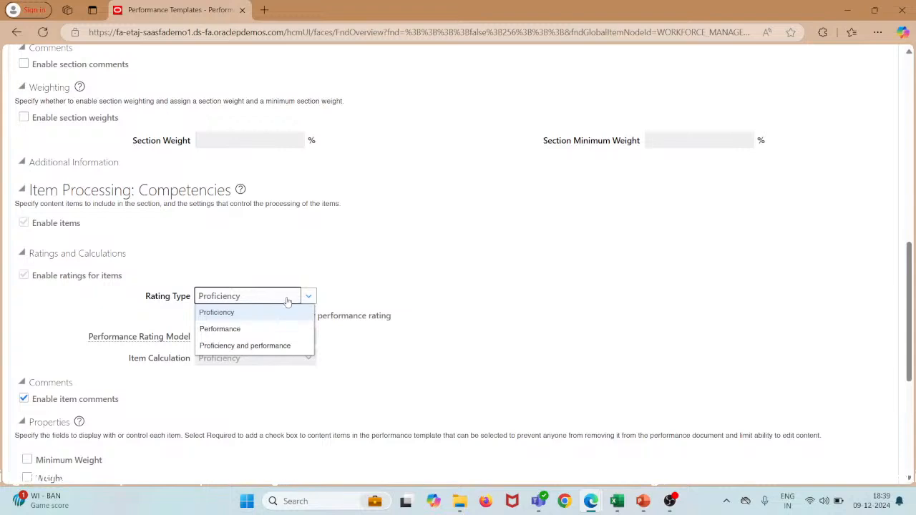
{"action": "left_click", "coordinate": [267, 329]}
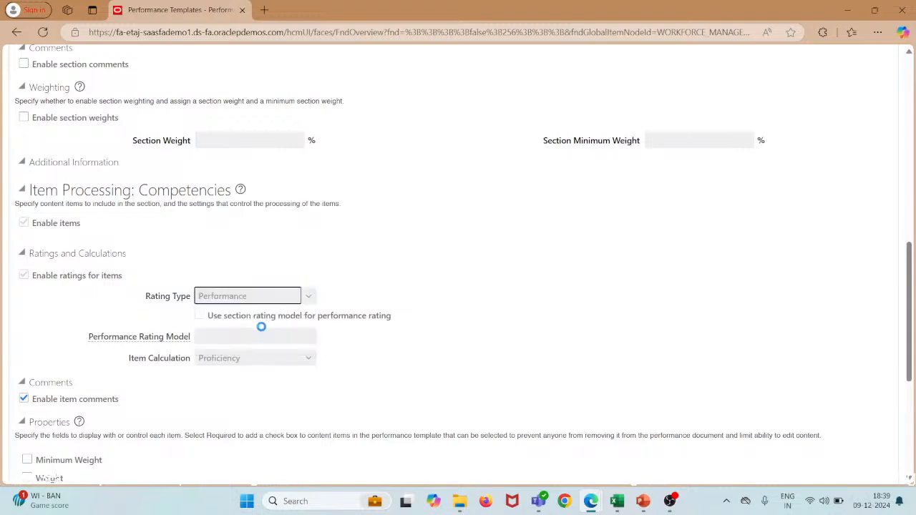
{"action": "left_click", "coordinate": [200, 316]}
{"action": "scroll", "coordinate": [366, 320], "scroll_direction": "up", "scroll_amount": 10}
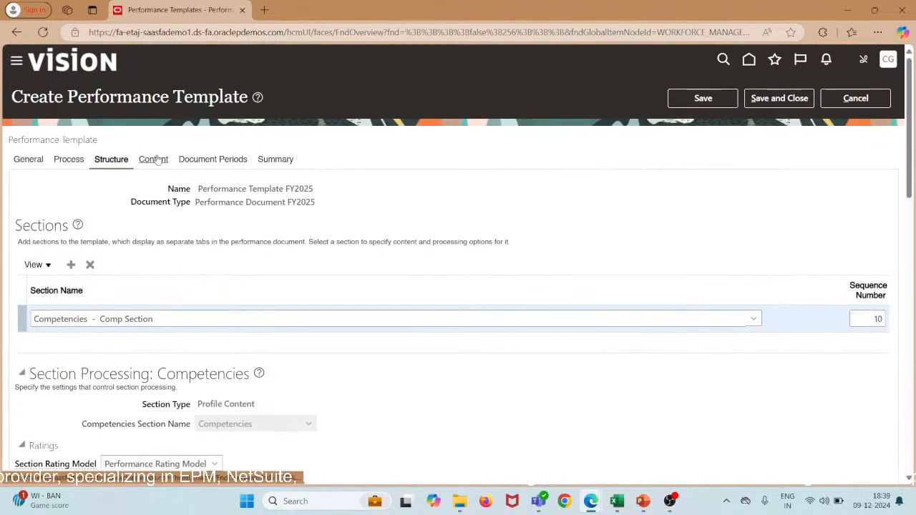
- Return to the Structure page and open the Section Name search dialog
{"action": "left_click", "coordinate": [157, 159]}
{"action": "left_click", "coordinate": [286, 222]}
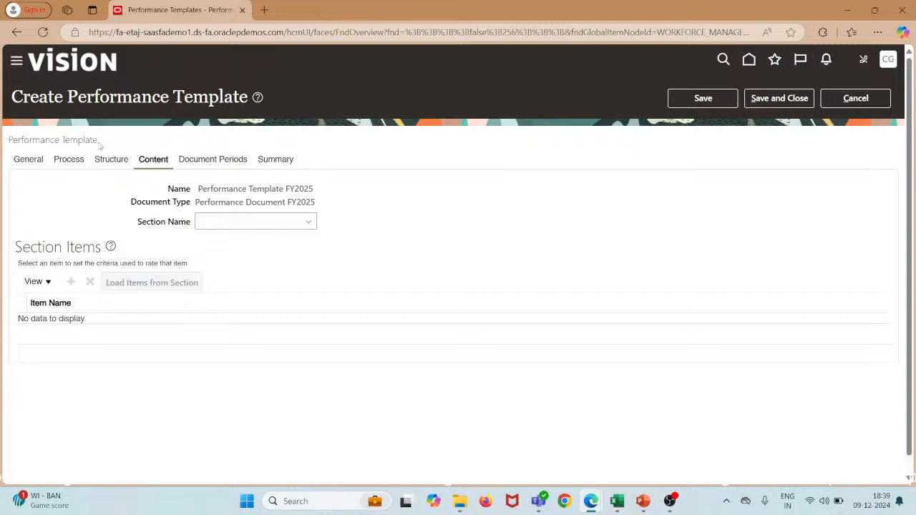
{"action": "left_click", "coordinate": [111, 160]}
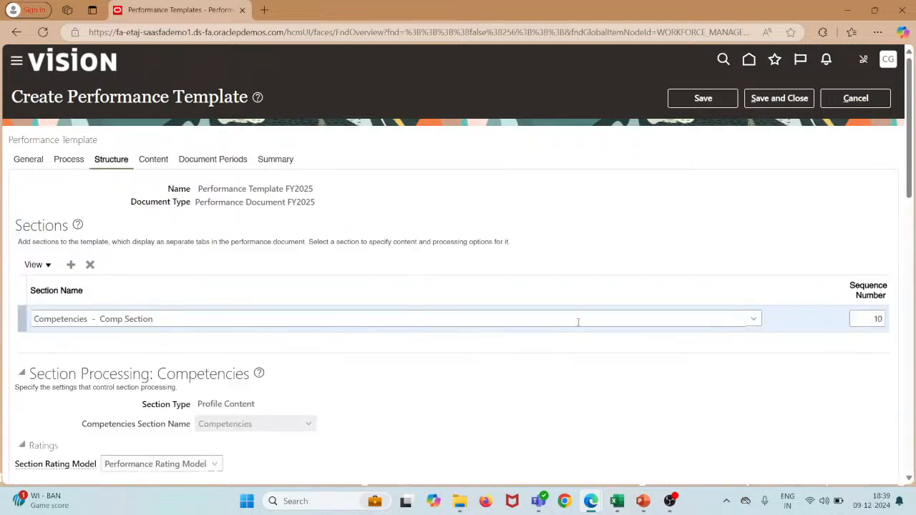
{"action": "left_click", "coordinate": [755, 316]}
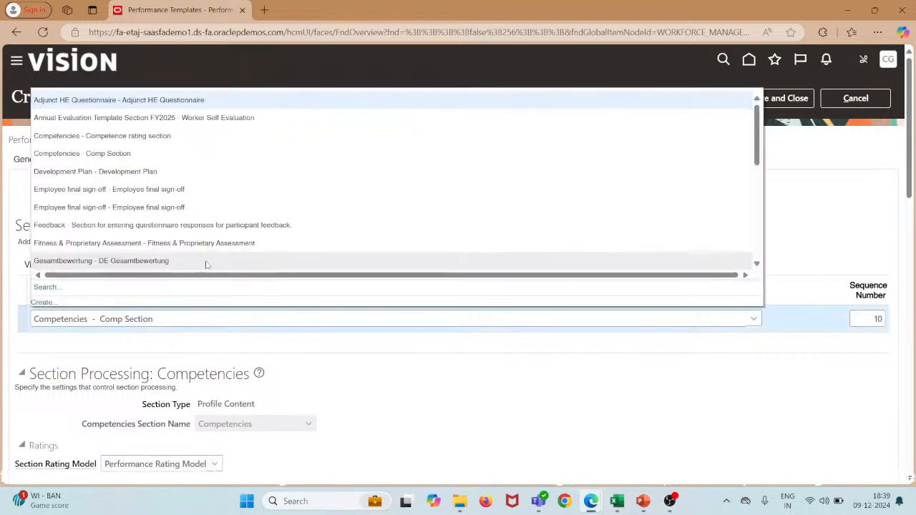
{"action": "left_click", "coordinate": [55, 288]}
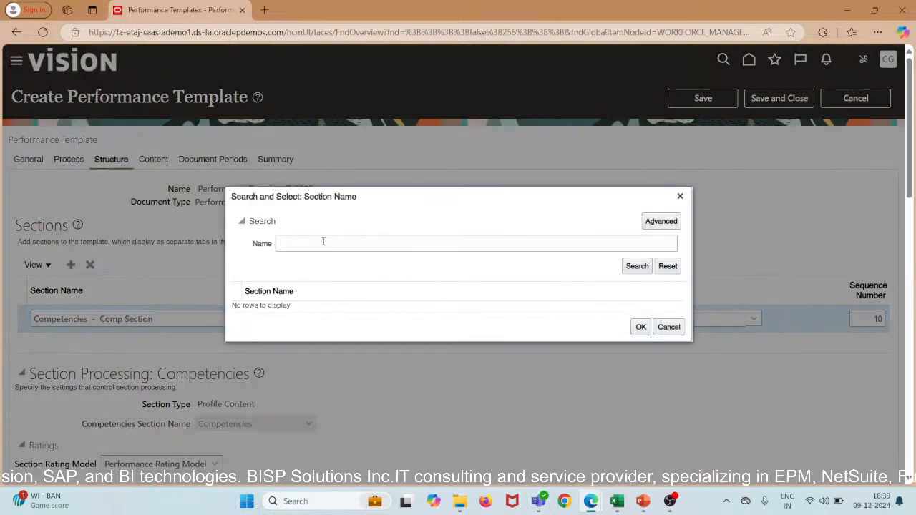
{"action": "left_click", "coordinate": [323, 243]}
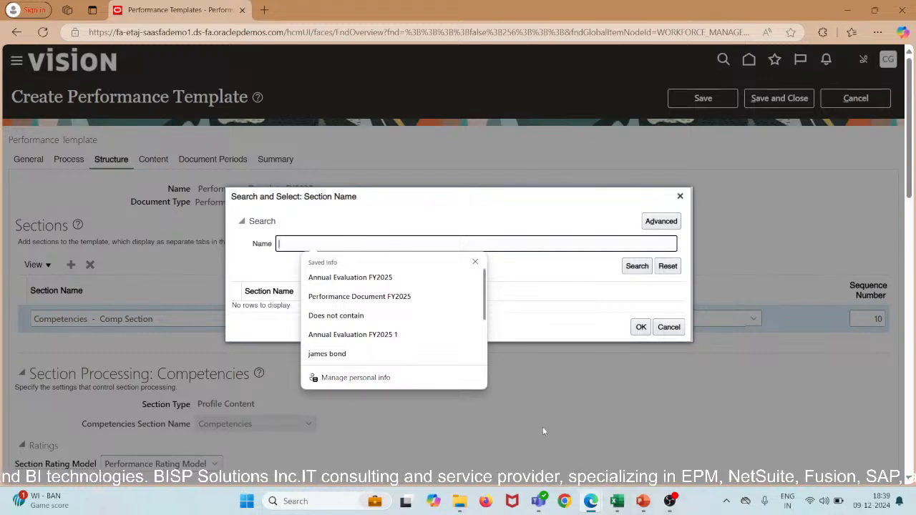
- Copy the section name from cell B4 of the Excel workbook
{"action": "left_click", "coordinate": [617, 501]}
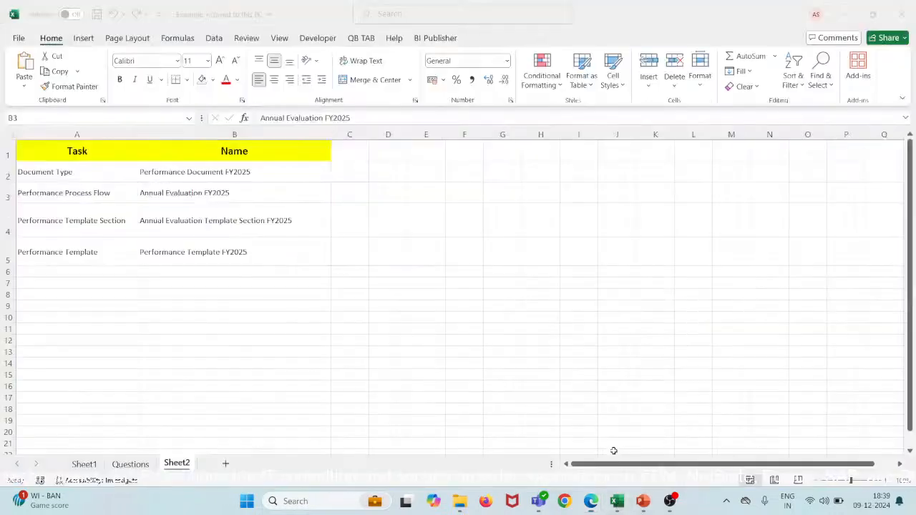
{"action": "double_click", "coordinate": [231, 219]}
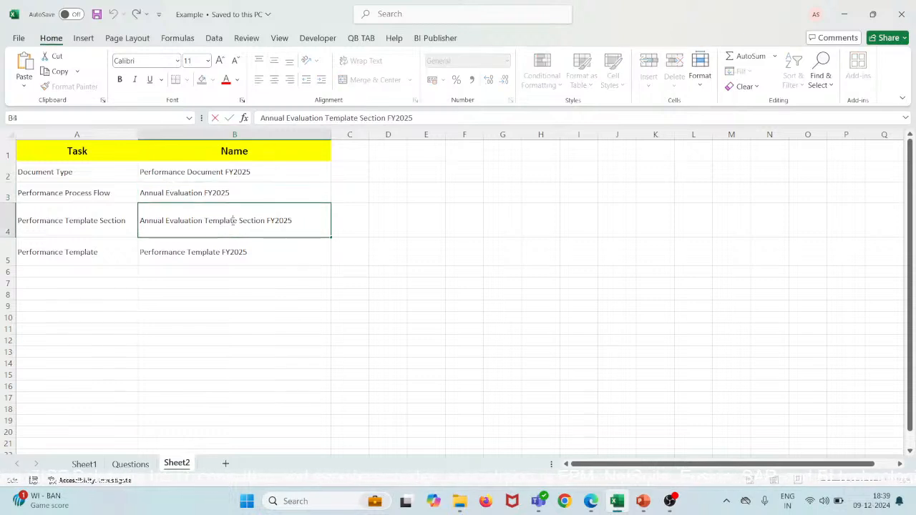
{"action": "key", "text": "ctrl+a"}
{"action": "key", "text": "ctrl+c"}
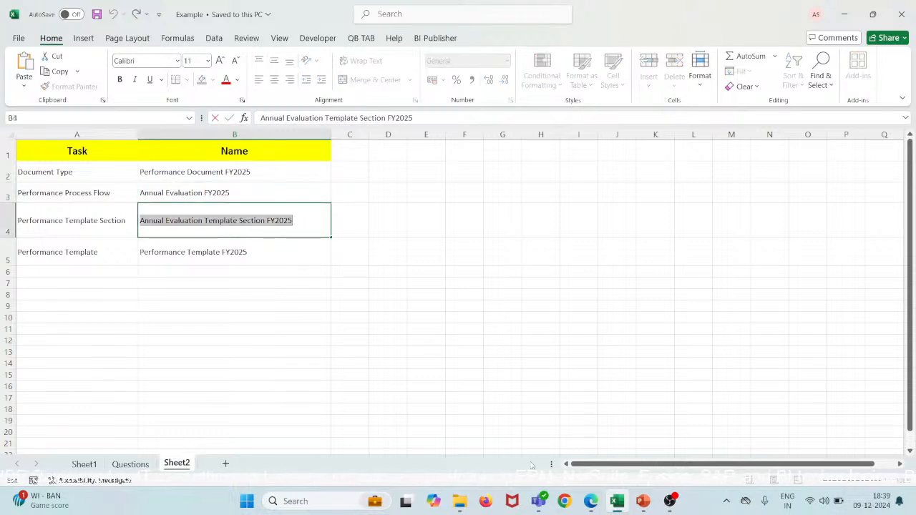
- Search the pasted name and select Annual Evaluation Template Section FY2025 - Worker Self Evaluation
{"action": "mouse_move", "coordinate": [591, 501]}
{"action": "left_click", "coordinate": [494, 444]}
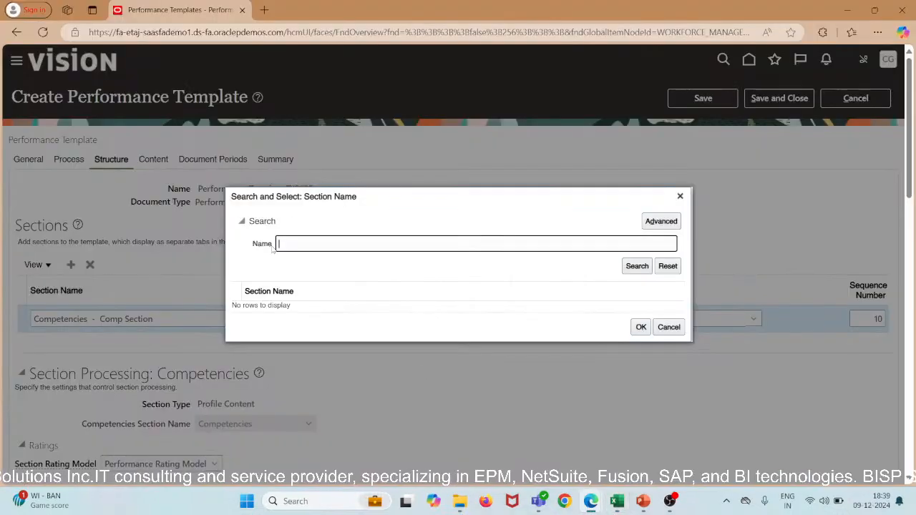
{"action": "key", "text": "ctrl+v"}
{"action": "left_click", "coordinate": [637, 266]}
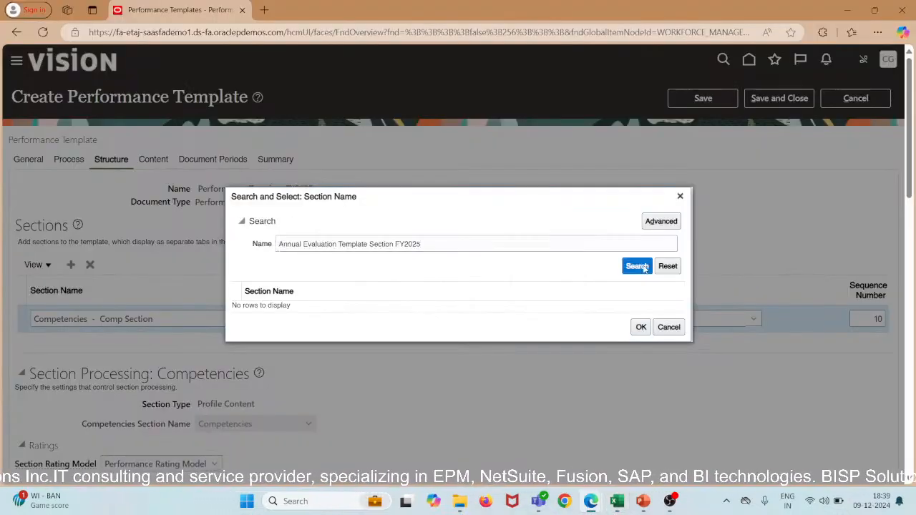
{"action": "left_click", "coordinate": [425, 309]}
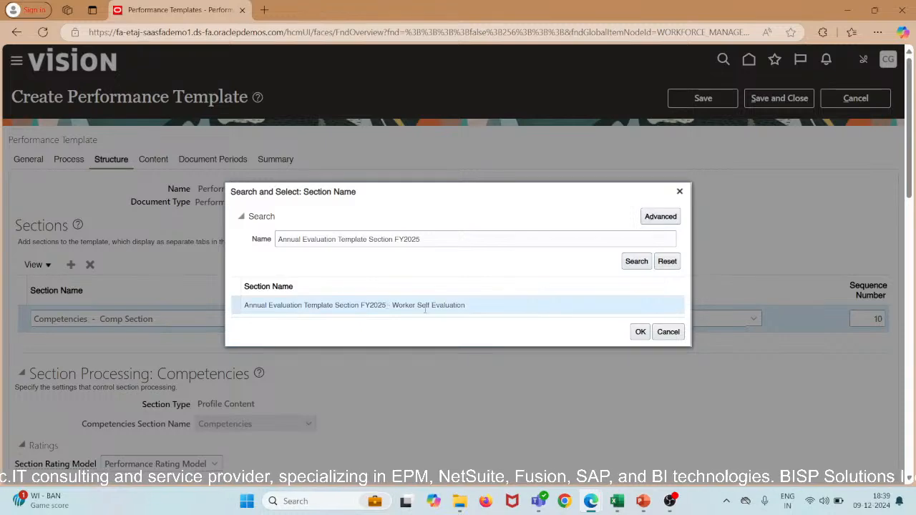
{"action": "left_click", "coordinate": [640, 332]}
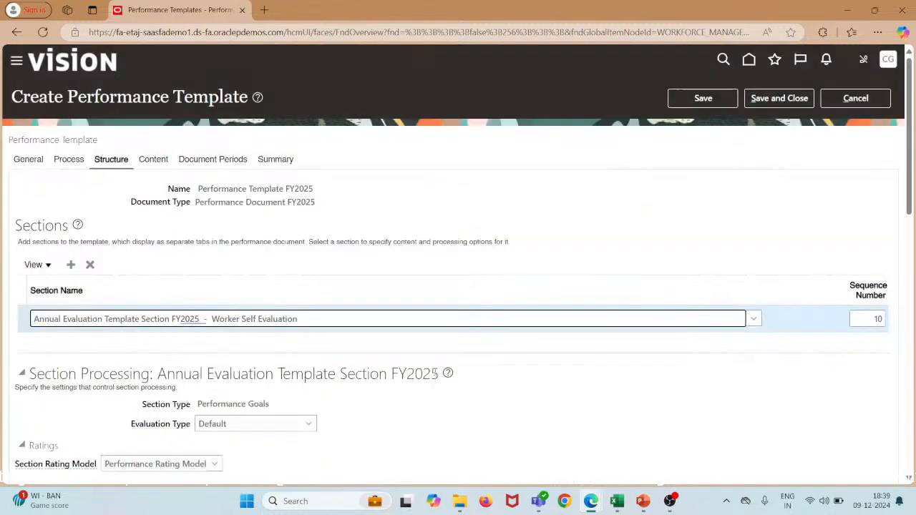
- Move on to the template's Content page
{"action": "scroll", "coordinate": [435, 373], "scroll_direction": "down", "scroll_amount": 5}
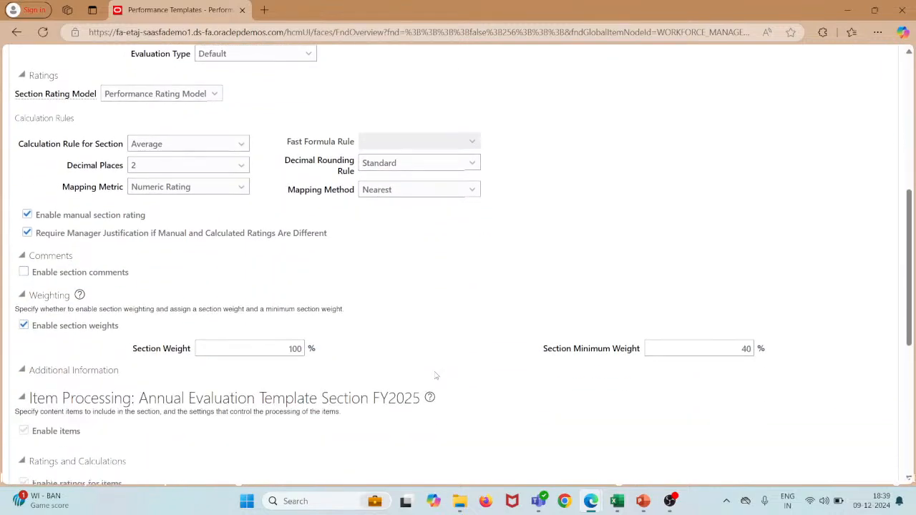
{"action": "scroll", "coordinate": [435, 375], "scroll_direction": "down", "scroll_amount": 6}
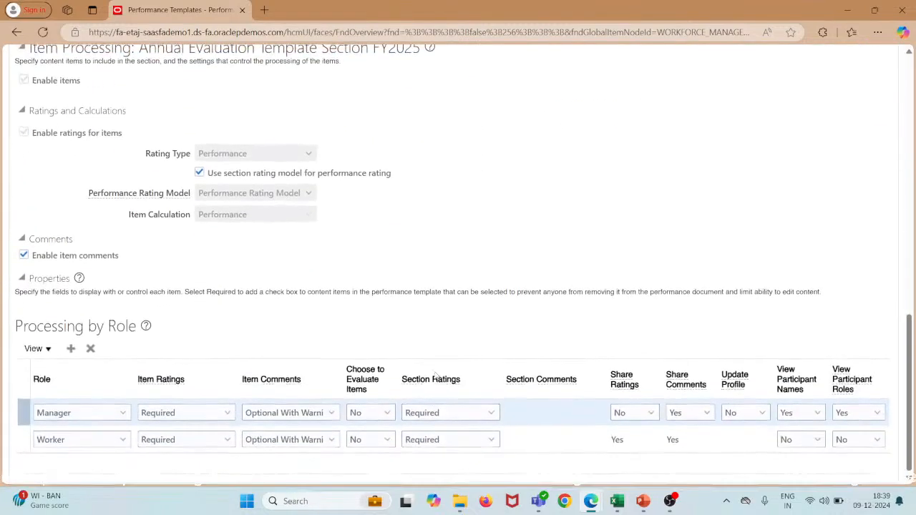
{"action": "scroll", "coordinate": [436, 375], "scroll_direction": "up", "scroll_amount": 10}
{"action": "left_click", "coordinate": [159, 163]}
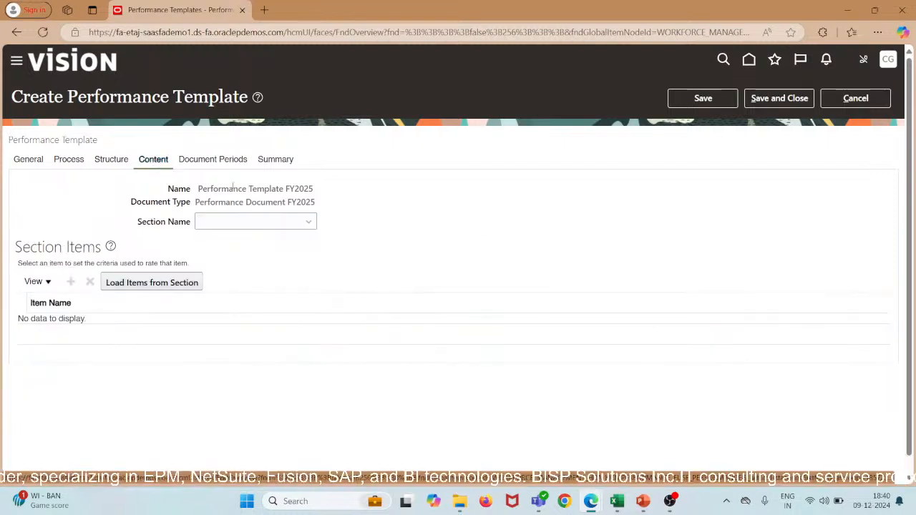
- Show the Document Periods settings of Performance Template FY2025
{"action": "left_click", "coordinate": [211, 159]}
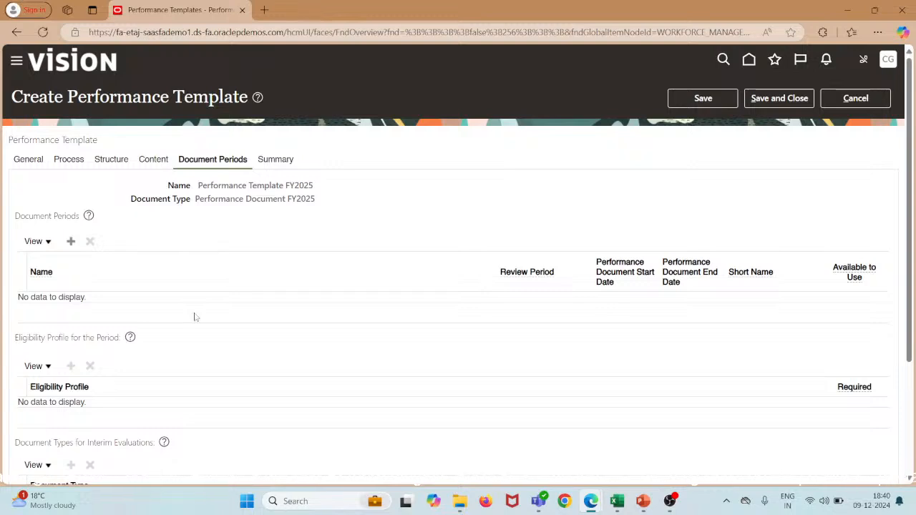
- Add a new document period row and search review periods matching 'Review'
{"action": "scroll", "coordinate": [194, 317], "scroll_direction": "down", "scroll_amount": 1}
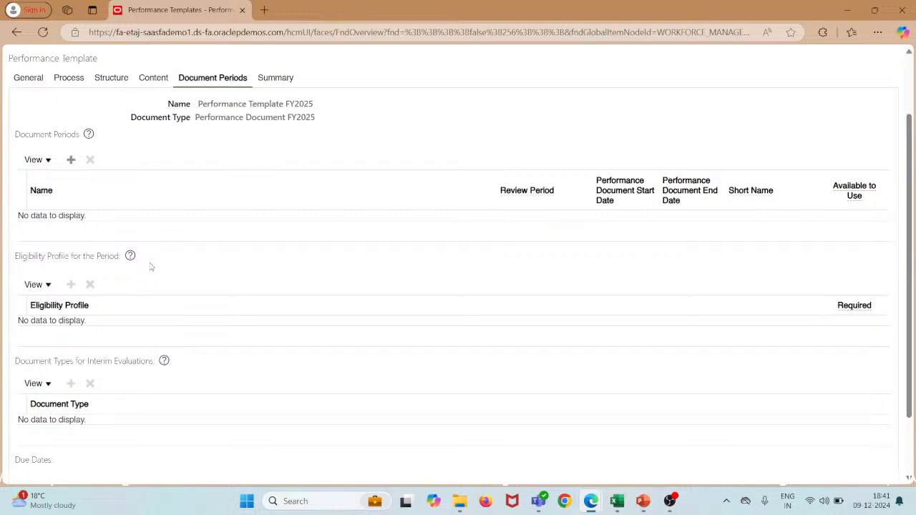
{"action": "scroll", "coordinate": [149, 264], "scroll_direction": "up", "scroll_amount": 1}
{"action": "left_click", "coordinate": [71, 215]}
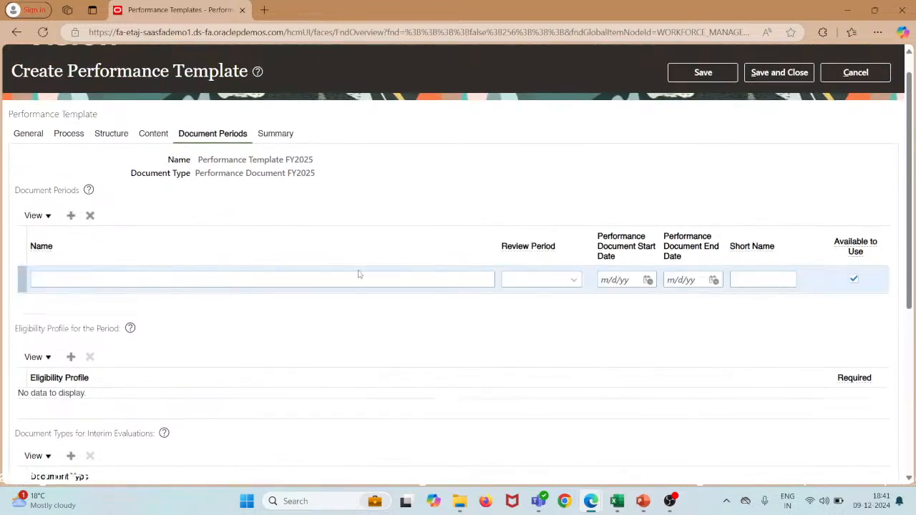
{"action": "left_click", "coordinate": [574, 281]}
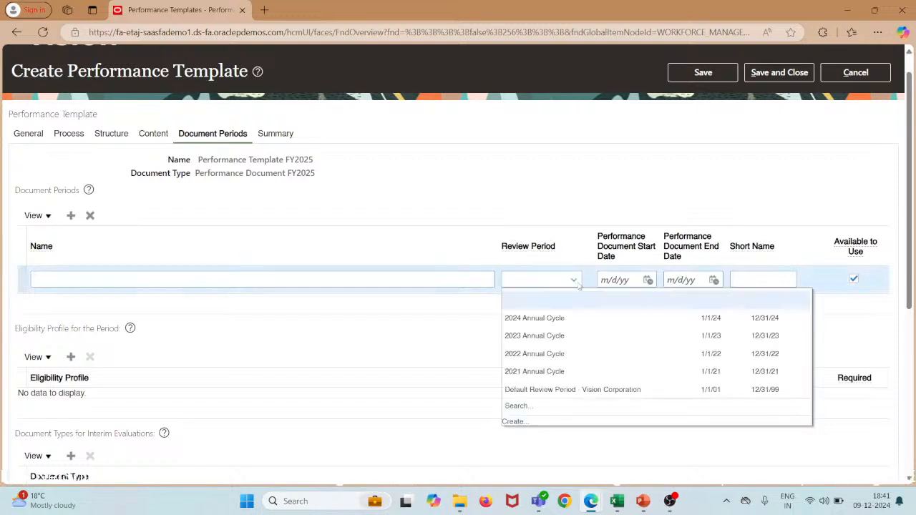
{"action": "left_click", "coordinate": [517, 406]}
{"action": "left_click", "coordinate": [442, 220]}
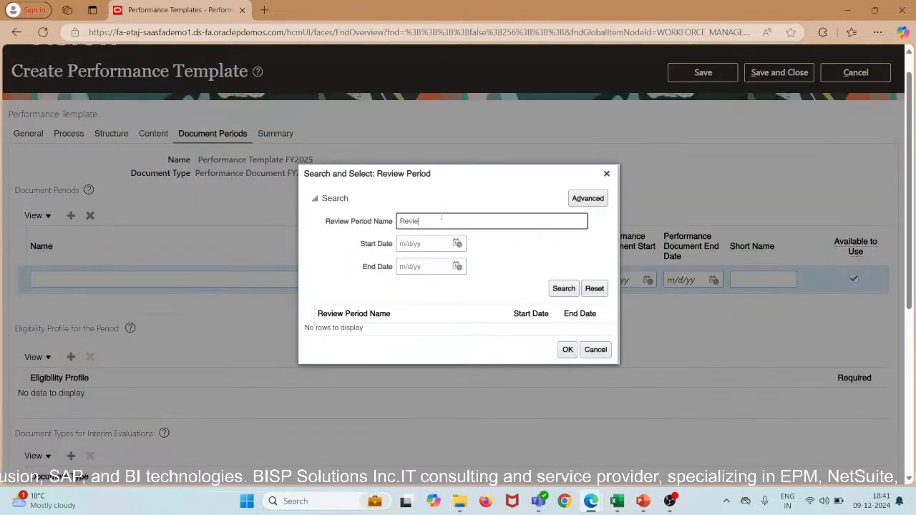
{"action": "left_click", "coordinate": [562, 290]}
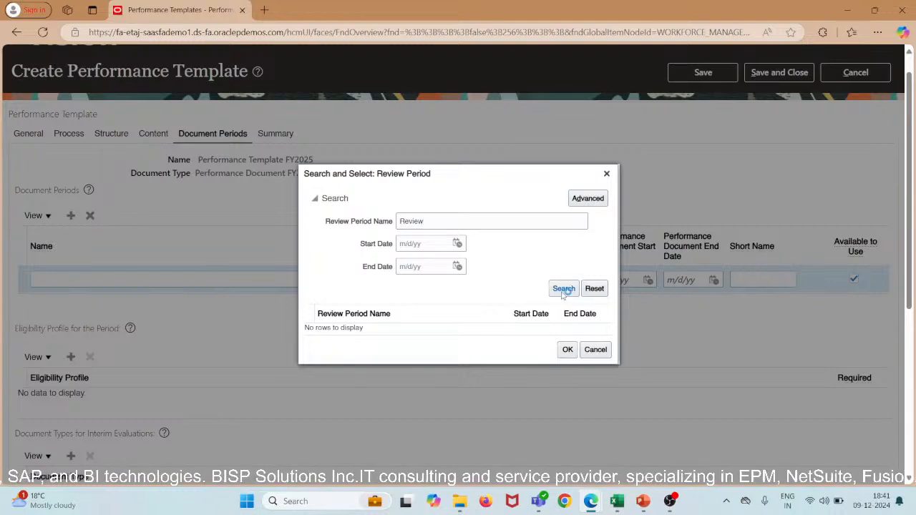
- Search review periods containing FY2025 via advanced search, then cancel when none match
{"action": "left_click", "coordinate": [587, 198]}
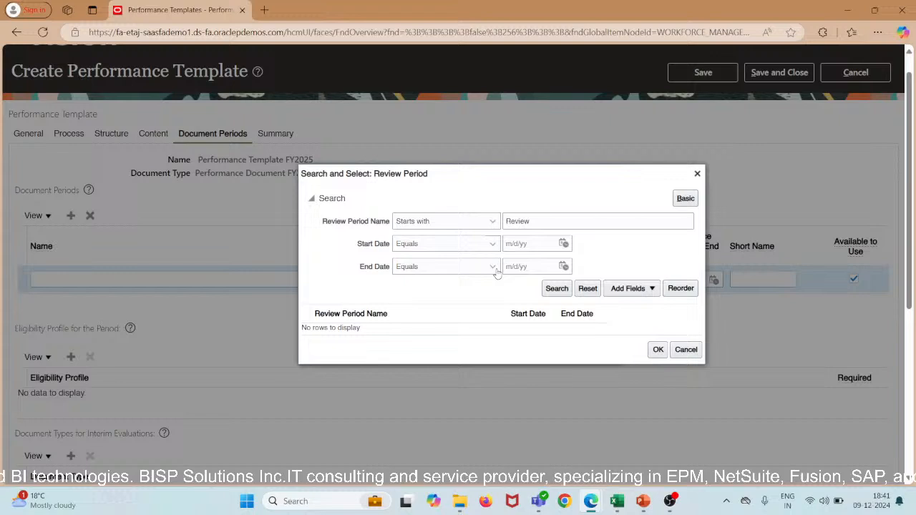
{"action": "left_click", "coordinate": [408, 225]}
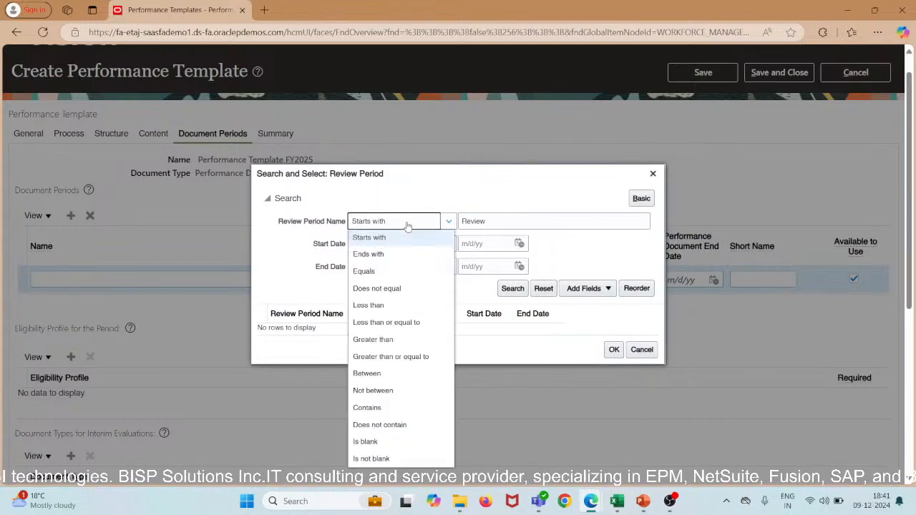
{"action": "left_click", "coordinate": [380, 408]}
{"action": "left_click", "coordinate": [513, 289]}
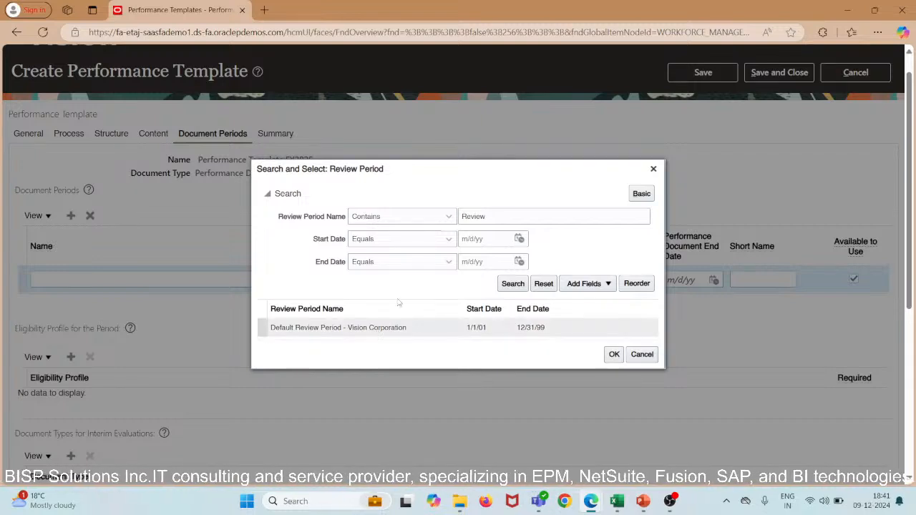
{"action": "left_click_drag", "start_coordinate": [490, 216], "coordinate": [399, 226]}
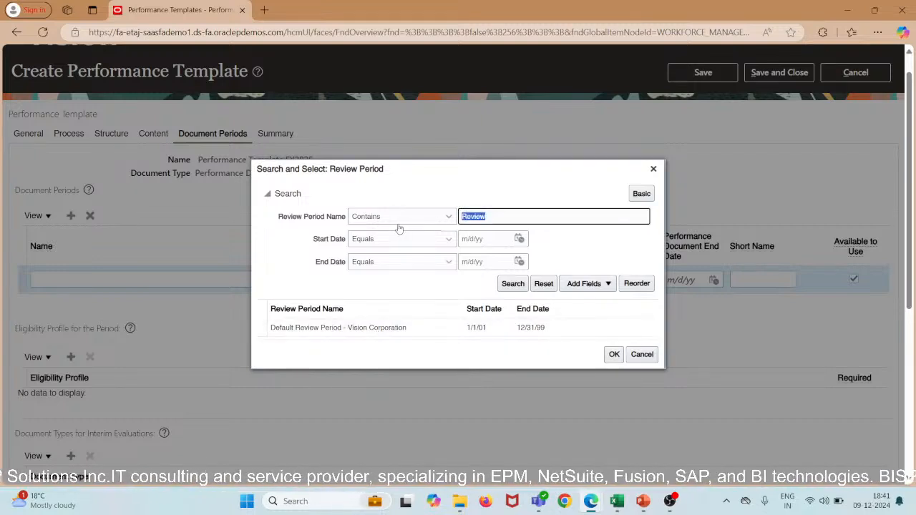
{"action": "type", "text": "FY"}
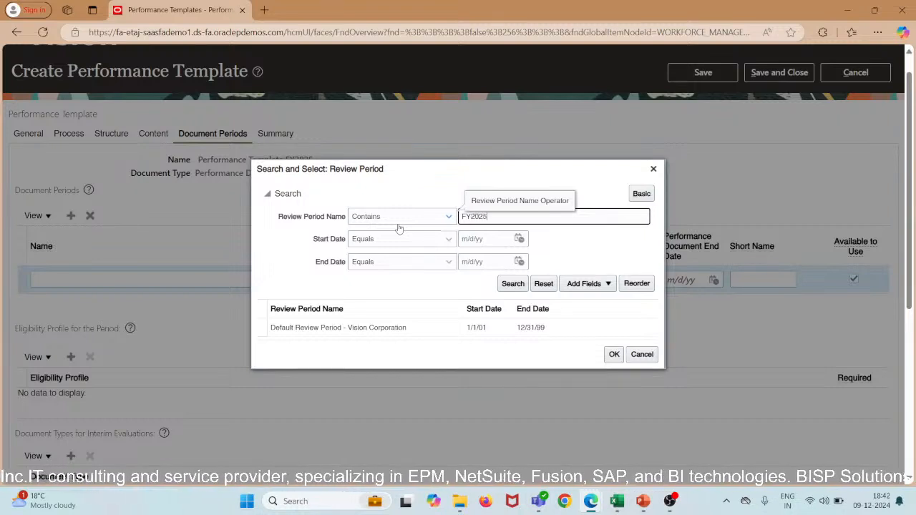
{"action": "type", "text": "2025"}
{"action": "left_click", "coordinate": [516, 285]}
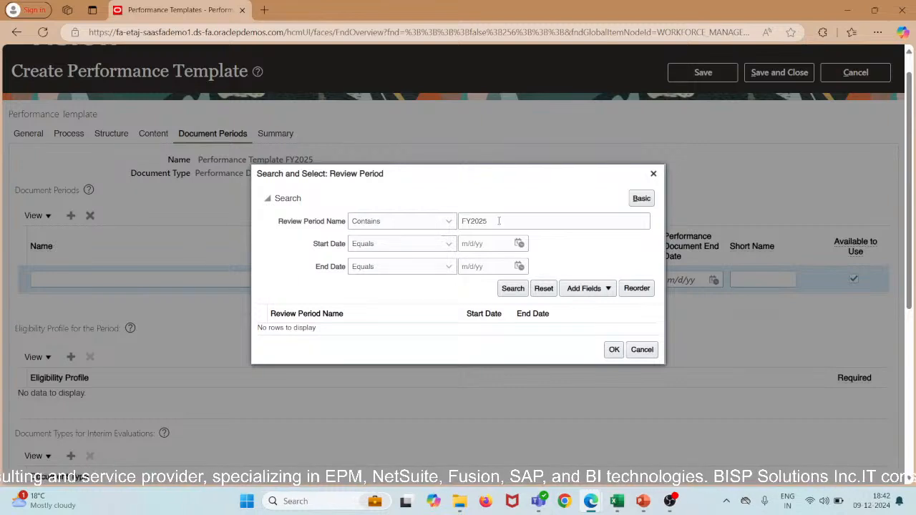
{"action": "left_click_drag", "start_coordinate": [499, 220], "coordinate": [380, 231]}
{"action": "key", "text": "BackSpace"}
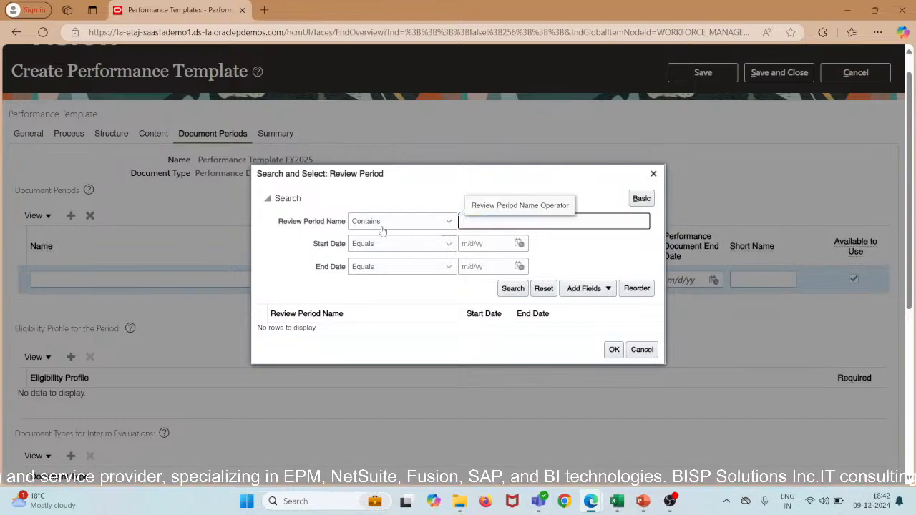
{"action": "left_click", "coordinate": [642, 349]}
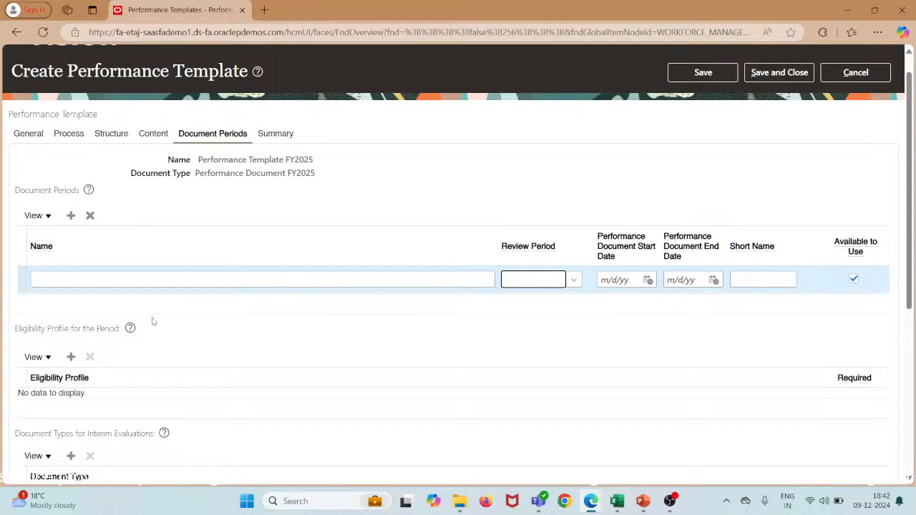
- Name the new document period 'Document Period FY2025' and bring up its Review Period list
{"action": "left_click", "coordinate": [225, 279]}
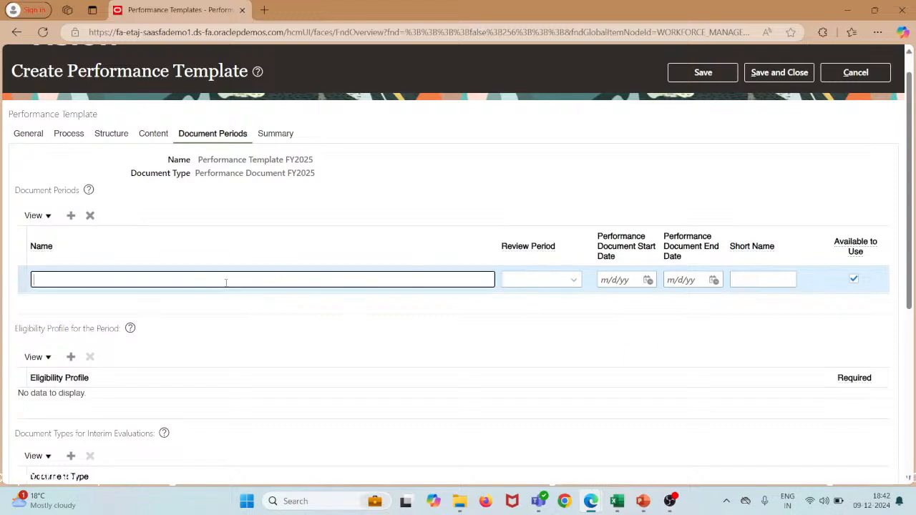
{"action": "type", "text": "Revi"}
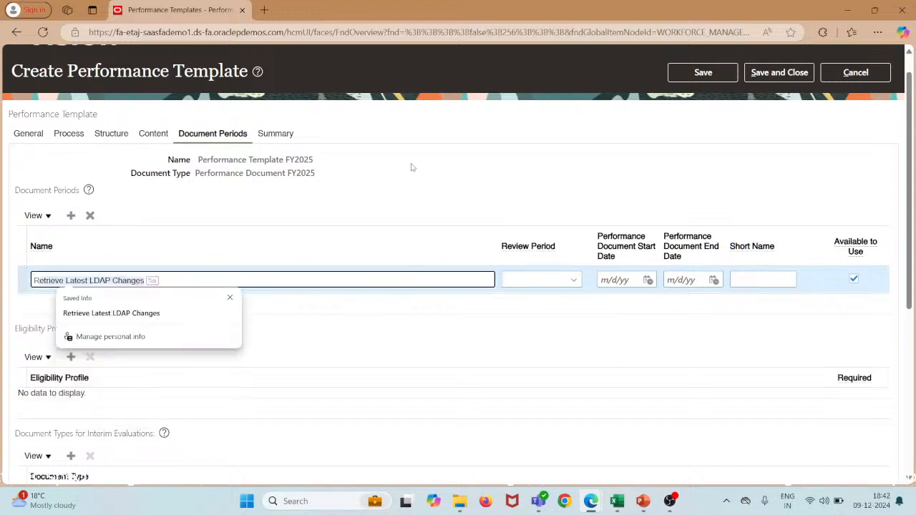
{"action": "key", "text": "BackSpace"}
{"action": "key", "text": "BackSpace"}
{"action": "key", "text": "BackSpace"}
{"action": "key", "text": "BackSpace"}
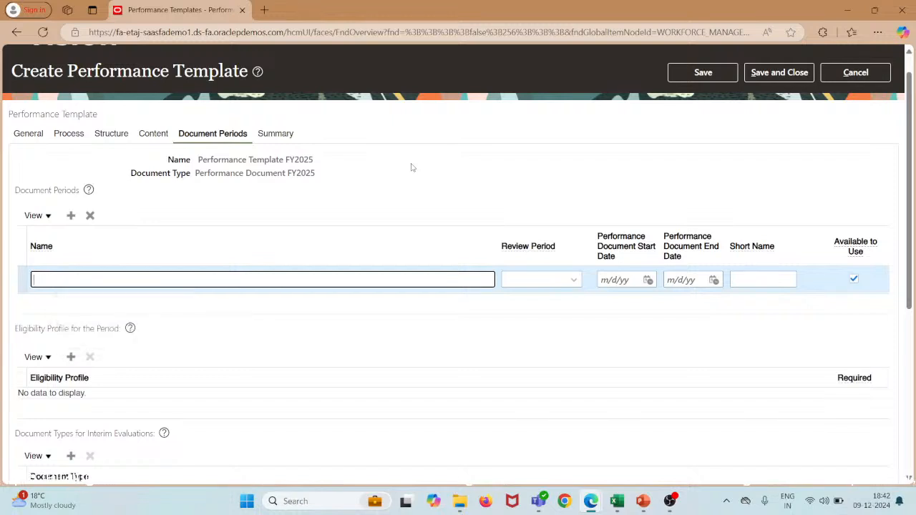
{"action": "type", "text": "Document PEri"}
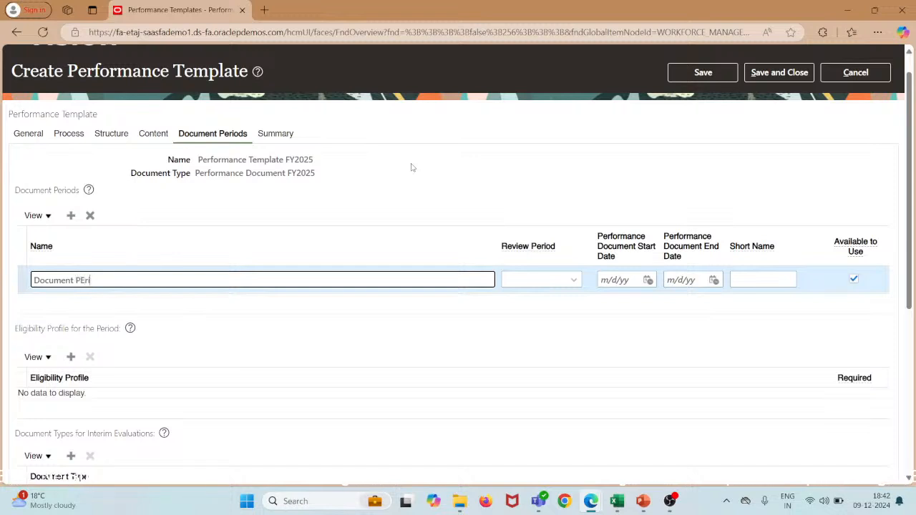
{"action": "key", "text": "BackSpace"}
{"action": "key", "text": "BackSpace"}
{"action": "type", "text": "eriod FY2025"}
{"action": "left_click", "coordinate": [569, 280]}
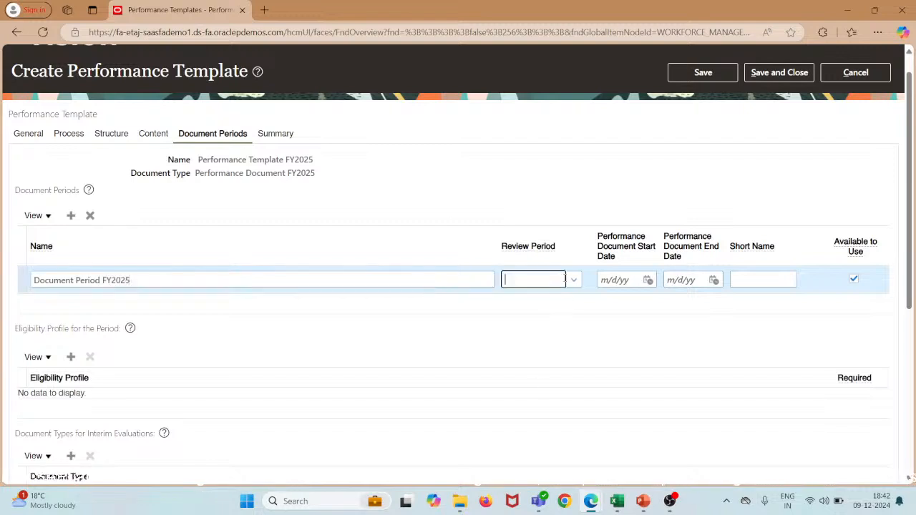
{"action": "left_click", "coordinate": [575, 282]}
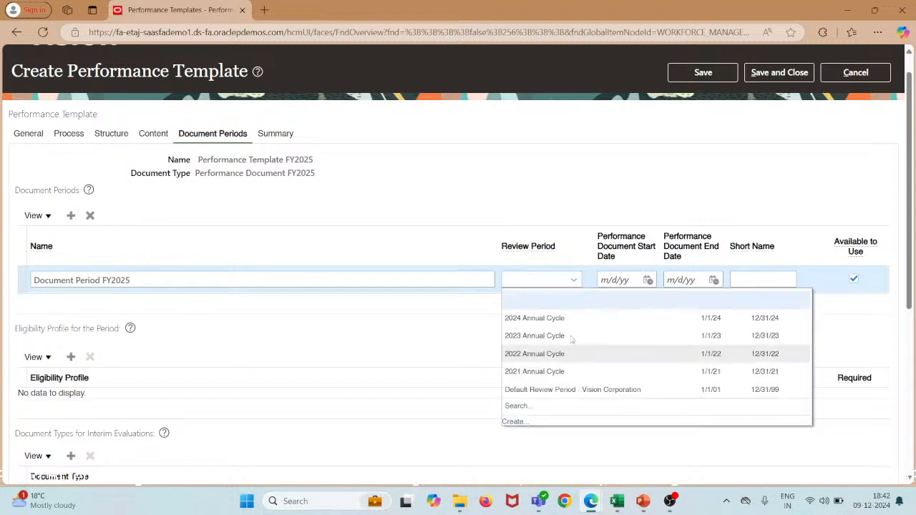
- Search review periods by year and choose 2024 Annual Cycle, dated 1/1/24 to 12/31/24
{"action": "left_click", "coordinate": [517, 406]}
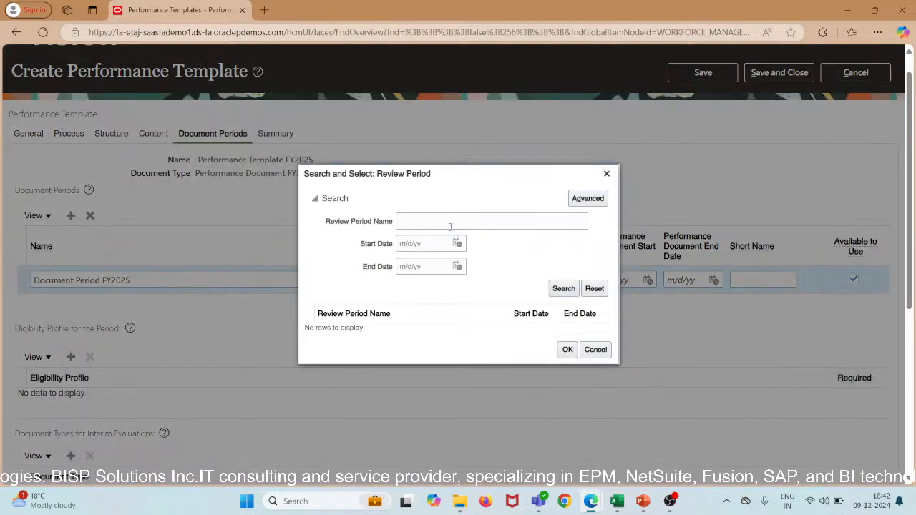
{"action": "left_click", "coordinate": [451, 227]}
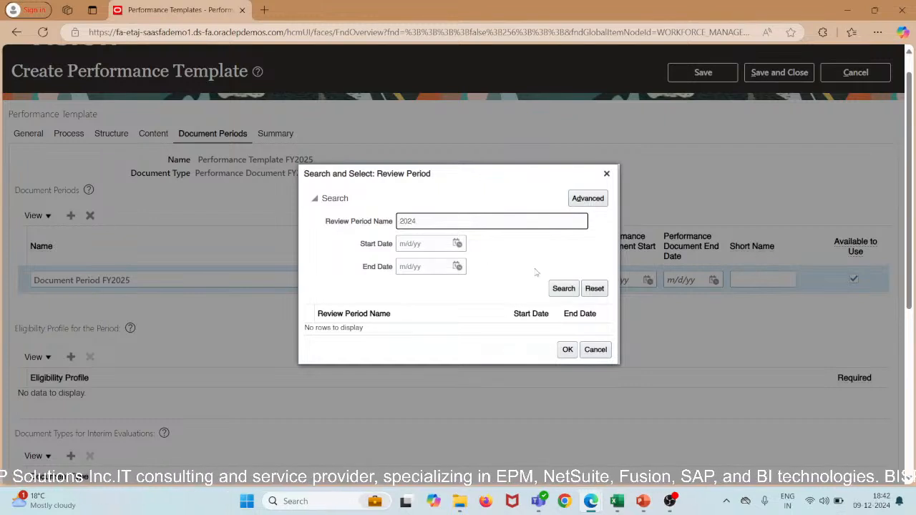
{"action": "left_click", "coordinate": [563, 289]}
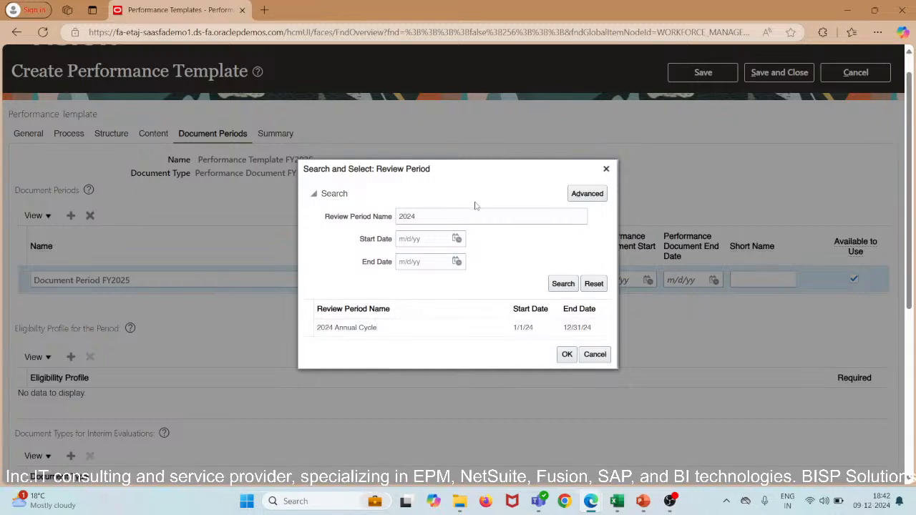
{"action": "left_click_drag", "start_coordinate": [446, 215], "coordinate": [350, 227]}
{"action": "key", "text": "BackSpace"}
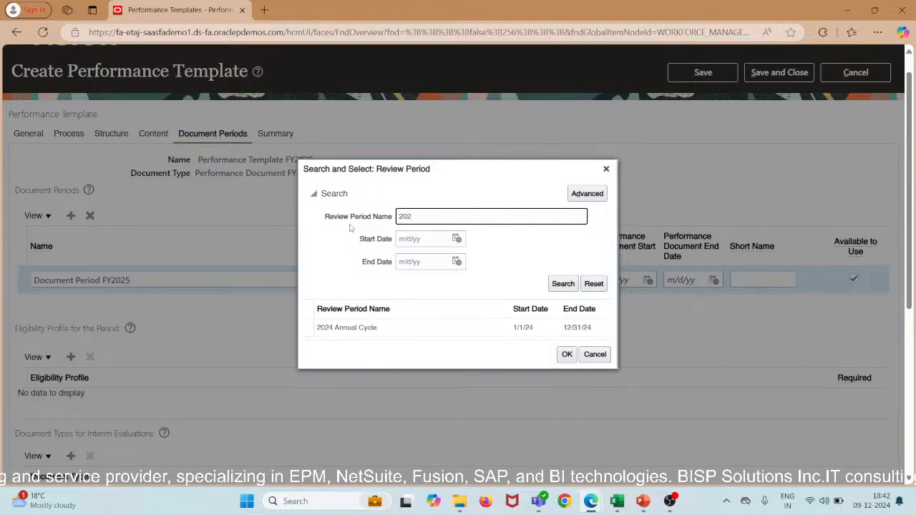
{"action": "type", "text": "2025"}
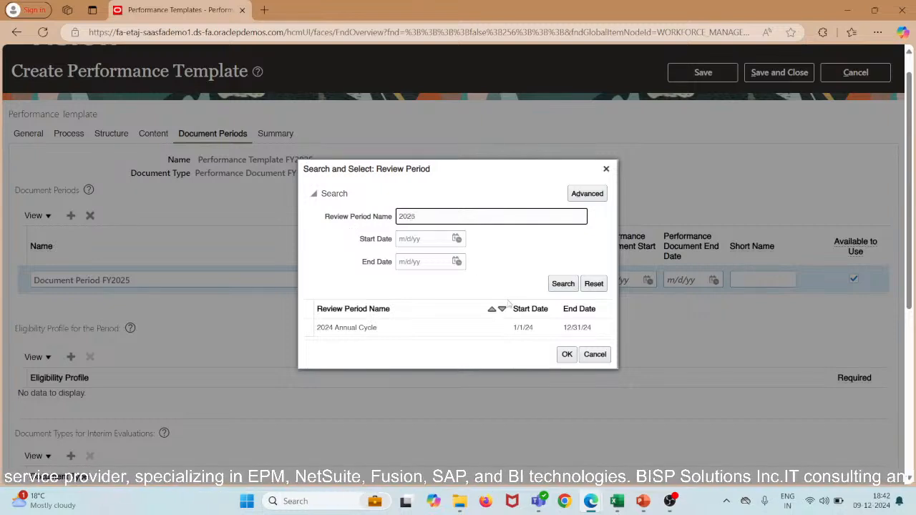
{"action": "left_click", "coordinate": [563, 284]}
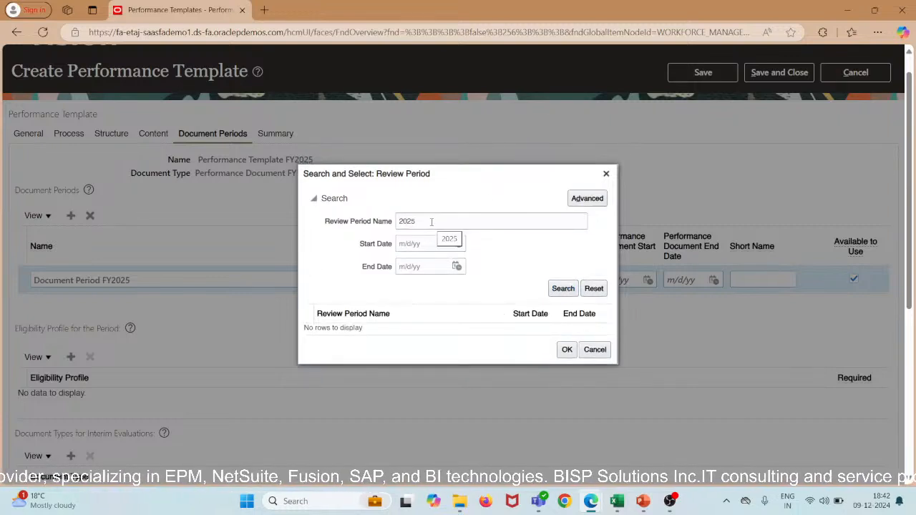
{"action": "left_click", "coordinate": [432, 222]}
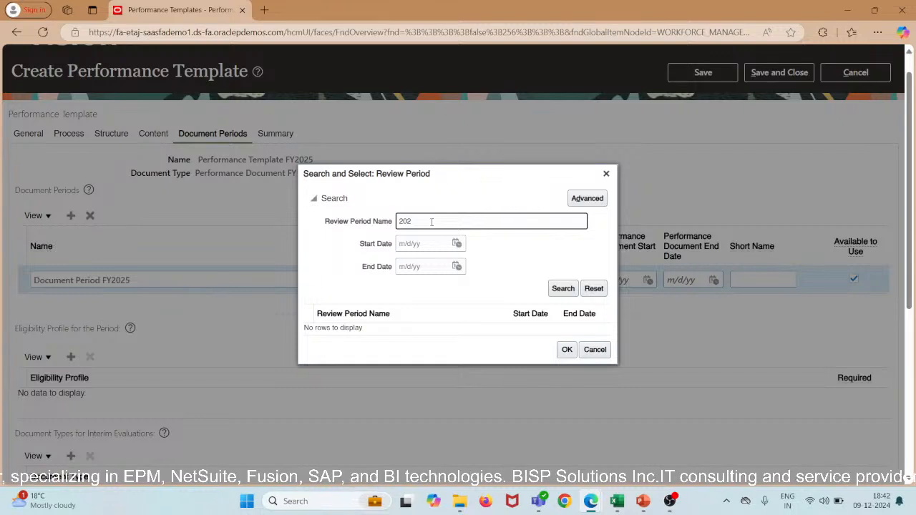
{"action": "type", "text": "4"}
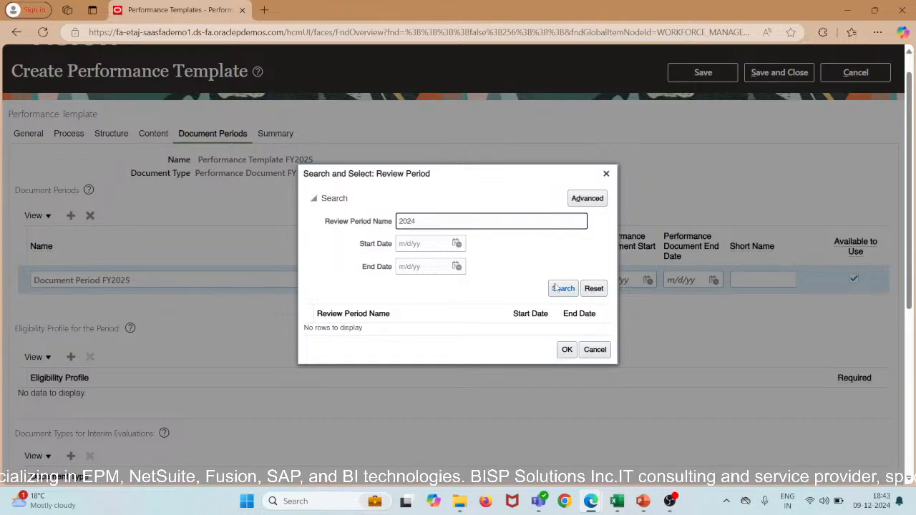
{"action": "left_click", "coordinate": [557, 286]}
{"action": "left_click", "coordinate": [547, 333]}
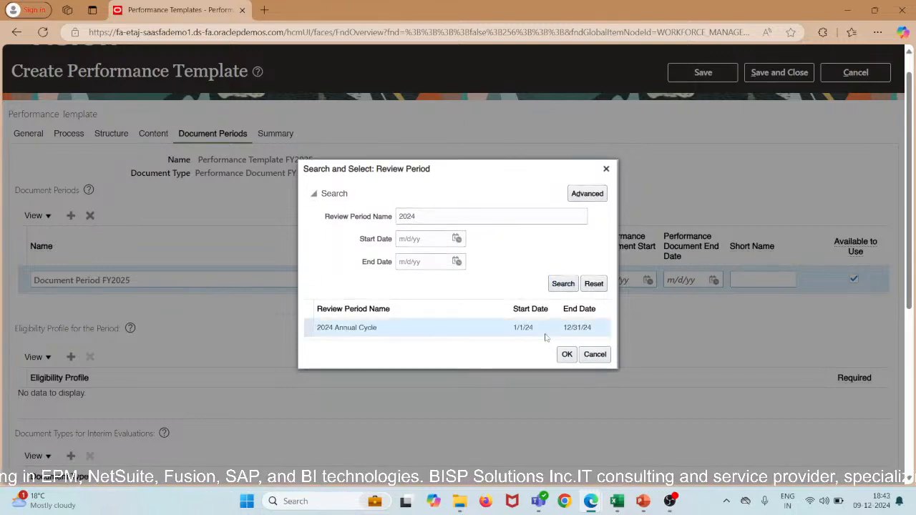
{"action": "left_click", "coordinate": [566, 355]}
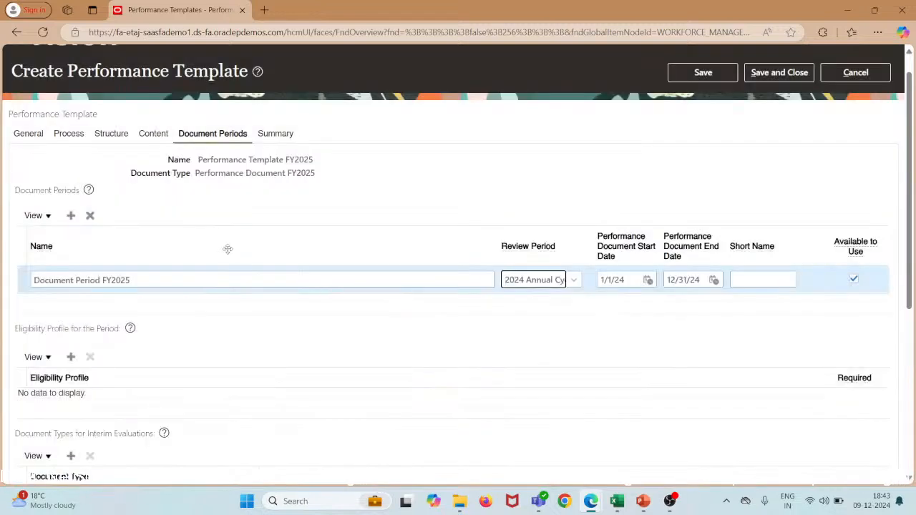
- Rename the period to 'Document Period FY2024' and leave the Eligibility Profile table empty
{"action": "left_click", "coordinate": [153, 279]}
{"action": "key", "text": "BackSpace"}
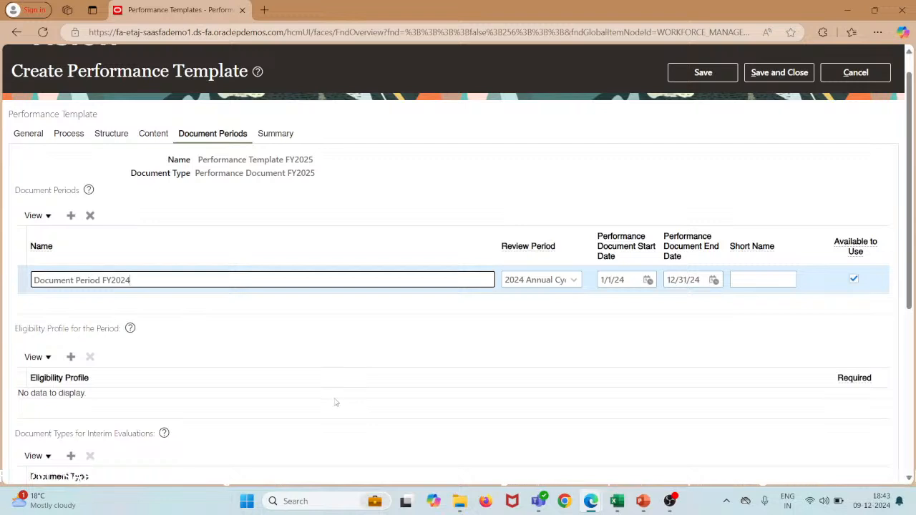
{"action": "type", "text": "4"}
{"action": "scroll", "coordinate": [336, 402], "scroll_direction": "down", "scroll_amount": 1}
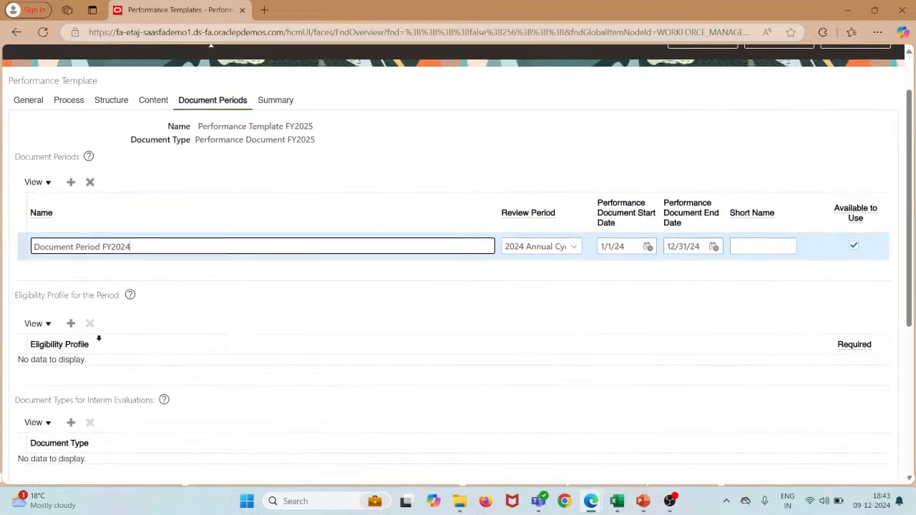
{"action": "left_click", "coordinate": [72, 325]}
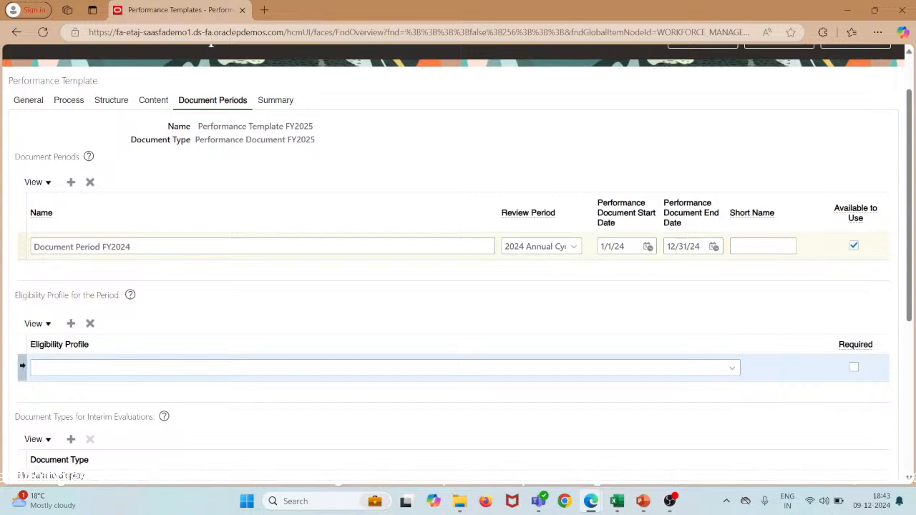
{"action": "left_click", "coordinate": [90, 323]}
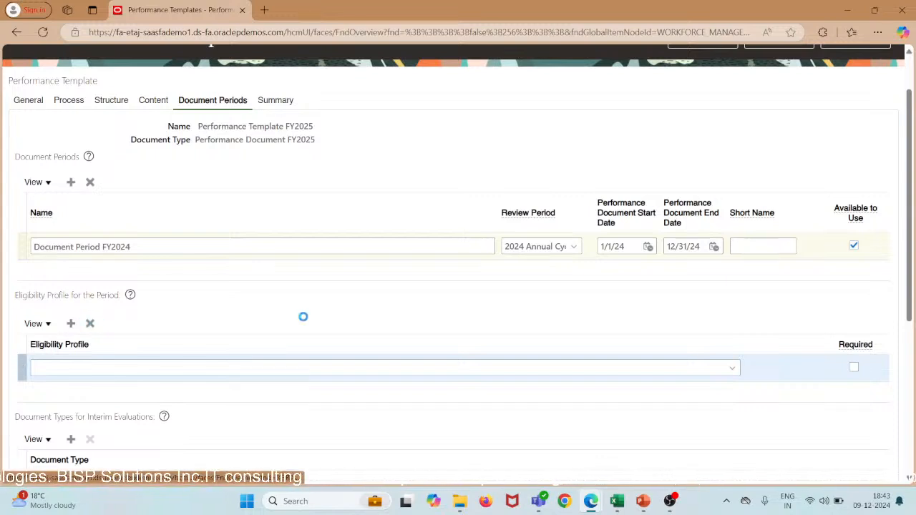
{"action": "scroll", "coordinate": [303, 321], "scroll_direction": "down", "scroll_amount": 2}
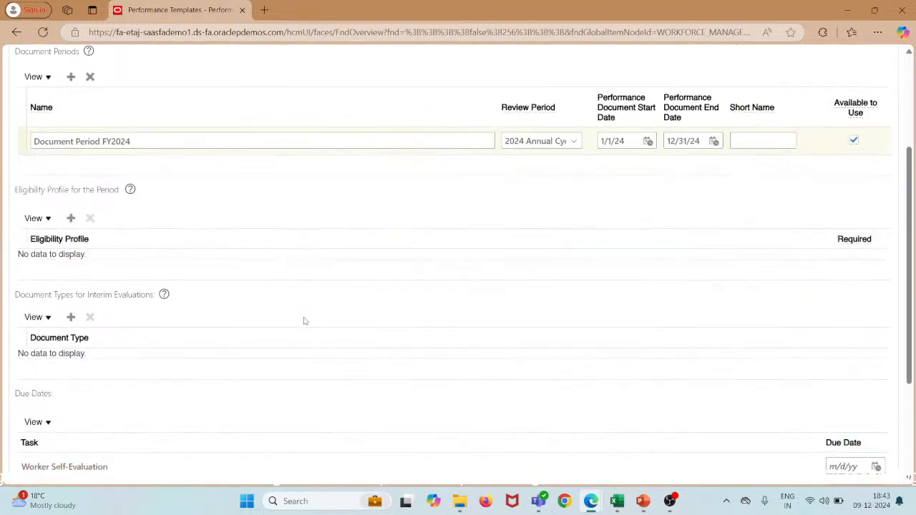
- Add an interim-evaluation document type row and open its document type search
{"action": "left_click", "coordinate": [71, 318]}
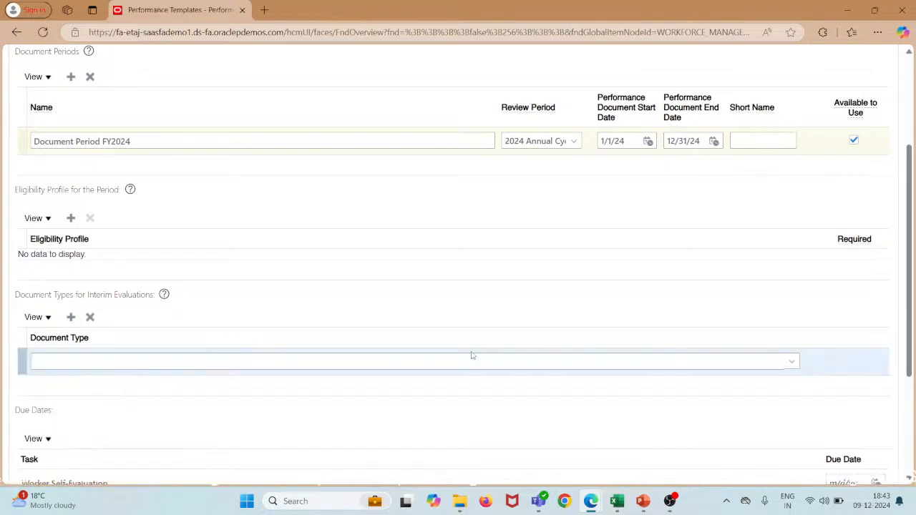
{"action": "left_click", "coordinate": [790, 361]}
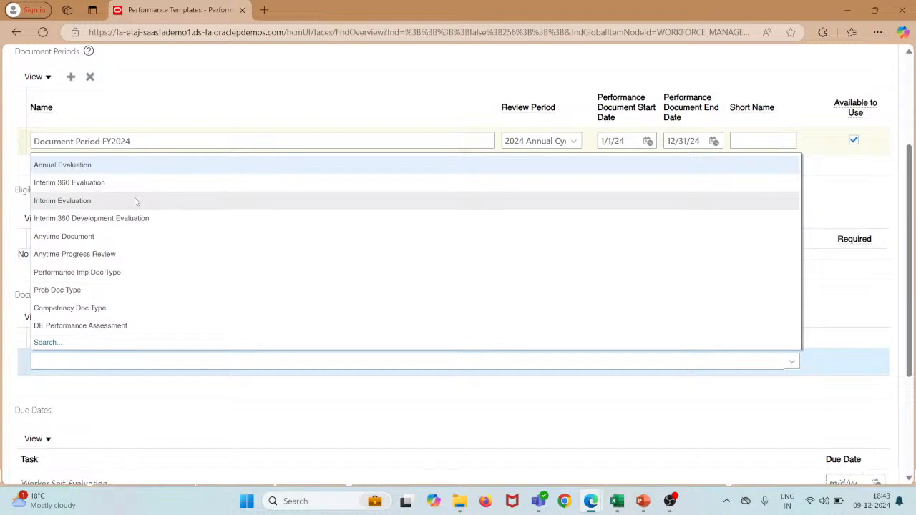
{"action": "left_click", "coordinate": [57, 342]}
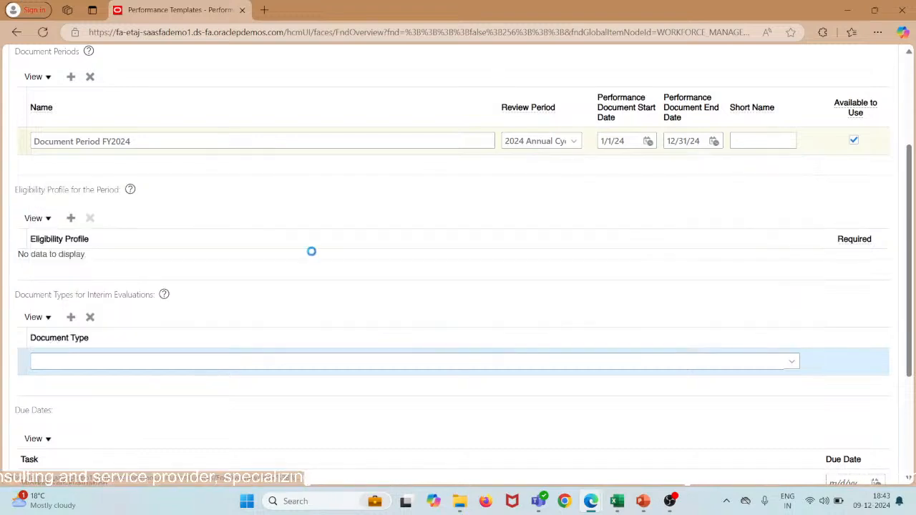
{"action": "left_click", "coordinate": [478, 244]}
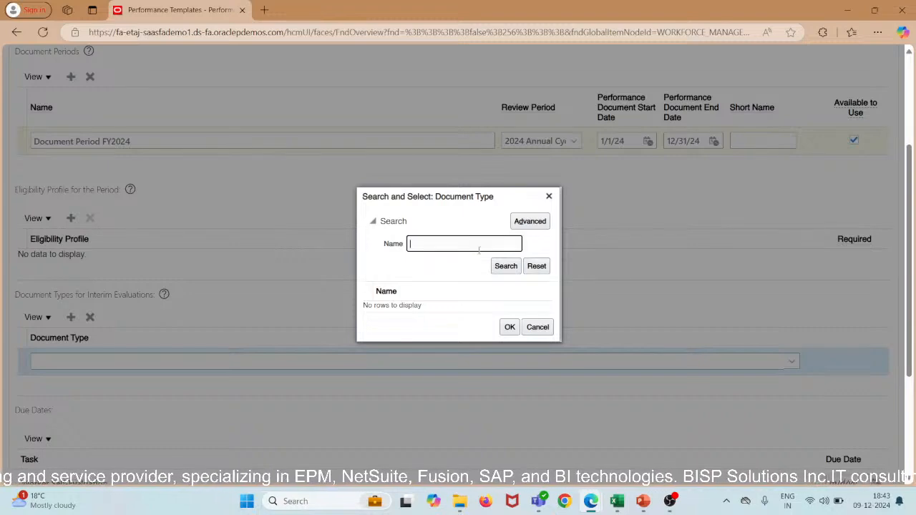
{"action": "left_click", "coordinate": [479, 247]}
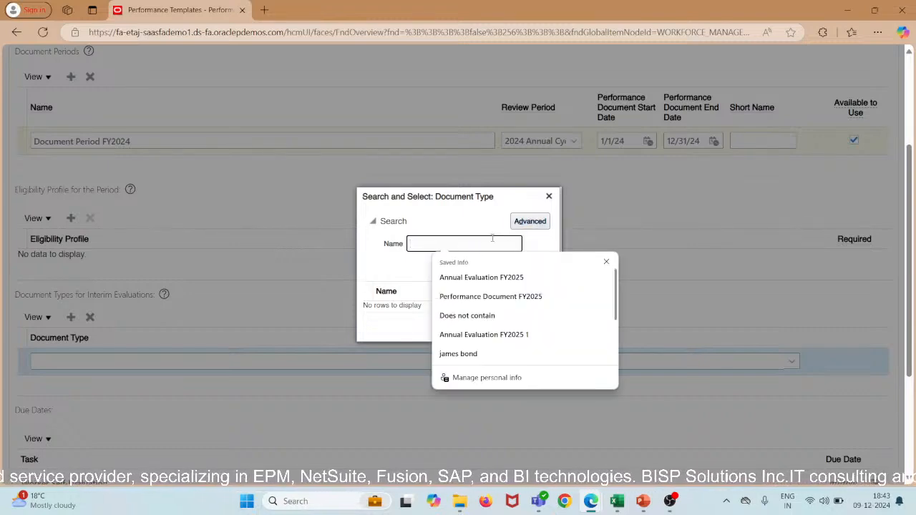
- Filter names that do not contain 'XYZ' and choose Performance Document FY2025
{"action": "left_click", "coordinate": [529, 221]}
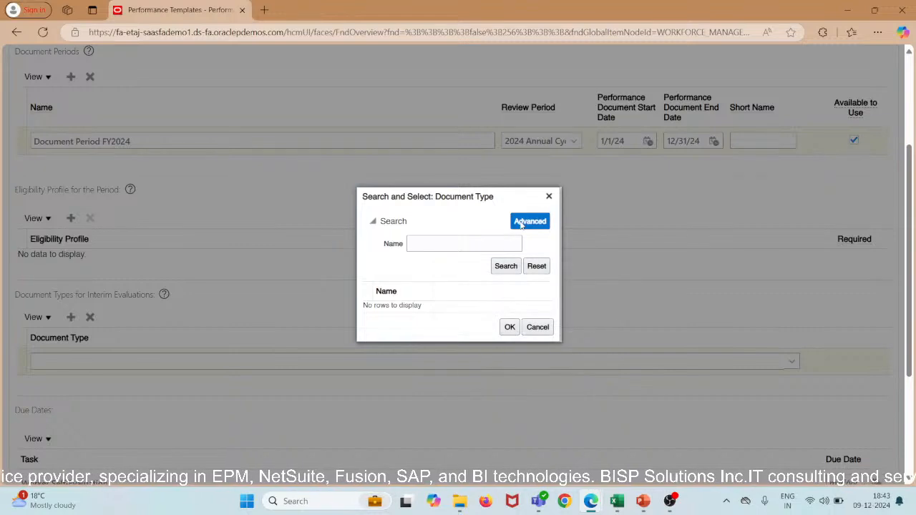
{"action": "left_click", "coordinate": [398, 243]}
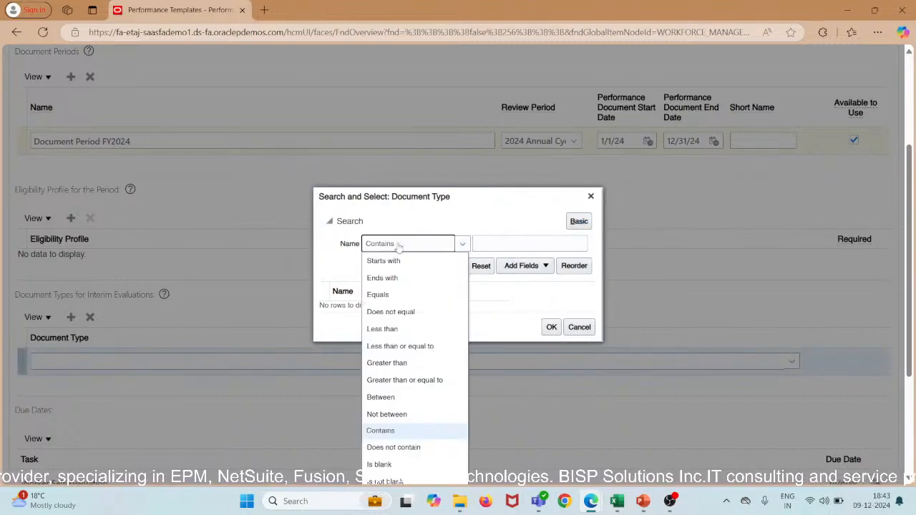
{"action": "left_click", "coordinate": [404, 449]}
{"action": "left_click", "coordinate": [530, 247]}
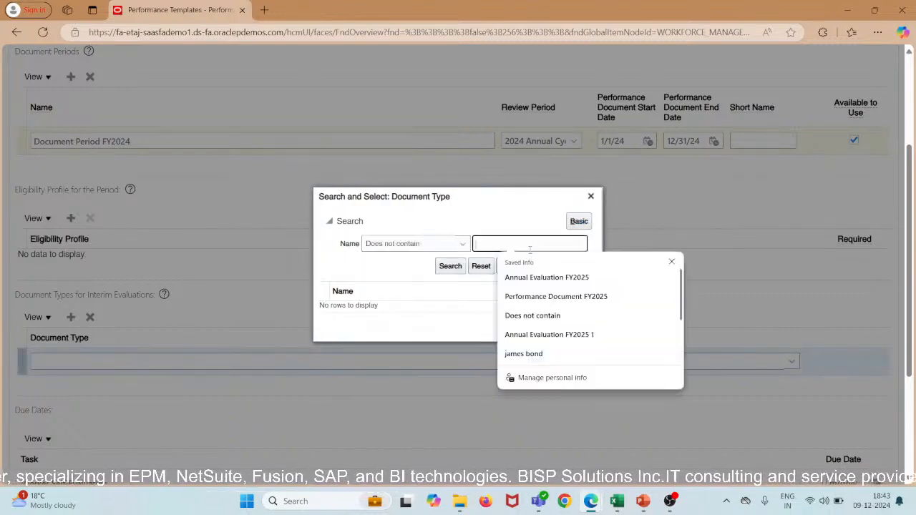
{"action": "type", "text": "XYZ"}
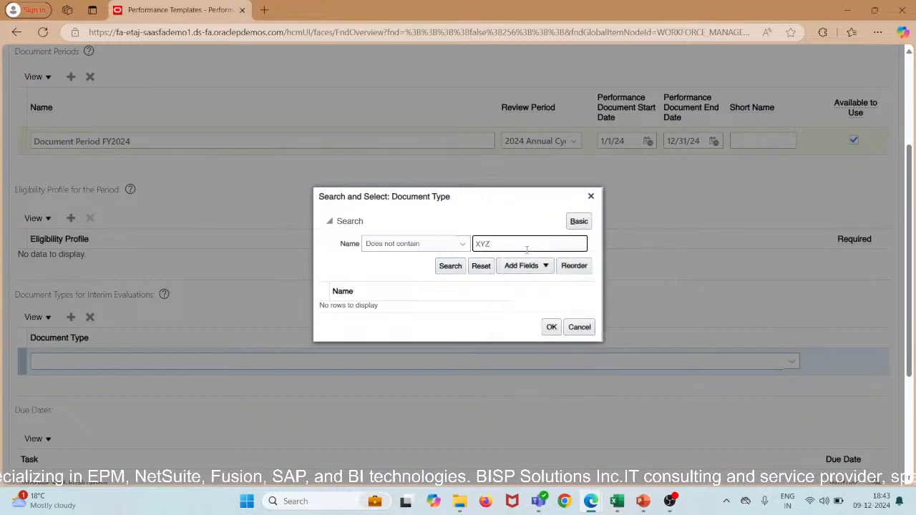
{"action": "left_click", "coordinate": [450, 266]}
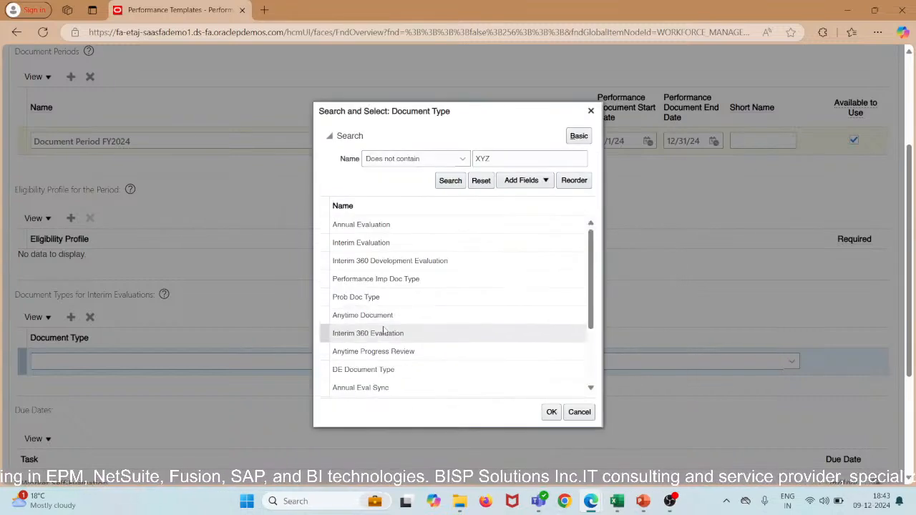
{"action": "scroll", "coordinate": [384, 331], "scroll_direction": "down", "scroll_amount": 4}
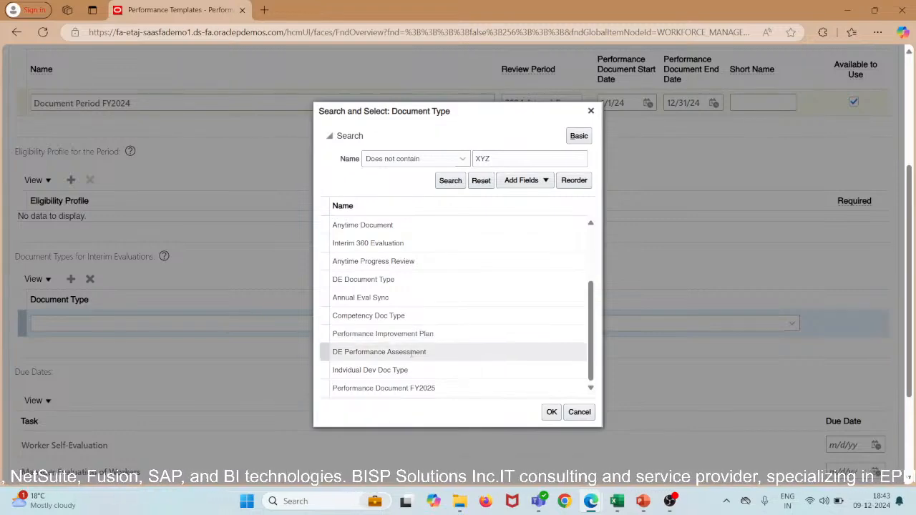
{"action": "scroll", "coordinate": [408, 354], "scroll_direction": "up", "scroll_amount": 3}
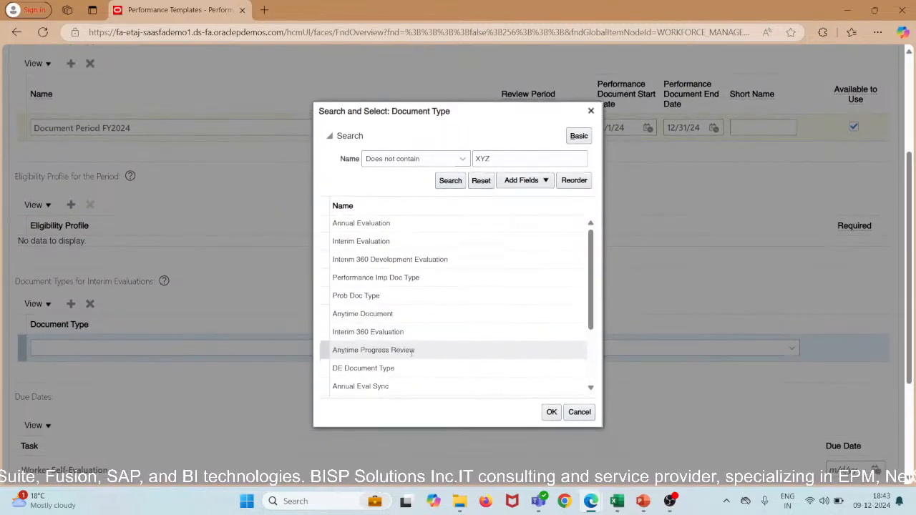
{"action": "scroll", "coordinate": [412, 354], "scroll_direction": "down", "scroll_amount": 2}
{"action": "scroll", "coordinate": [412, 356], "scroll_direction": "down", "scroll_amount": 2}
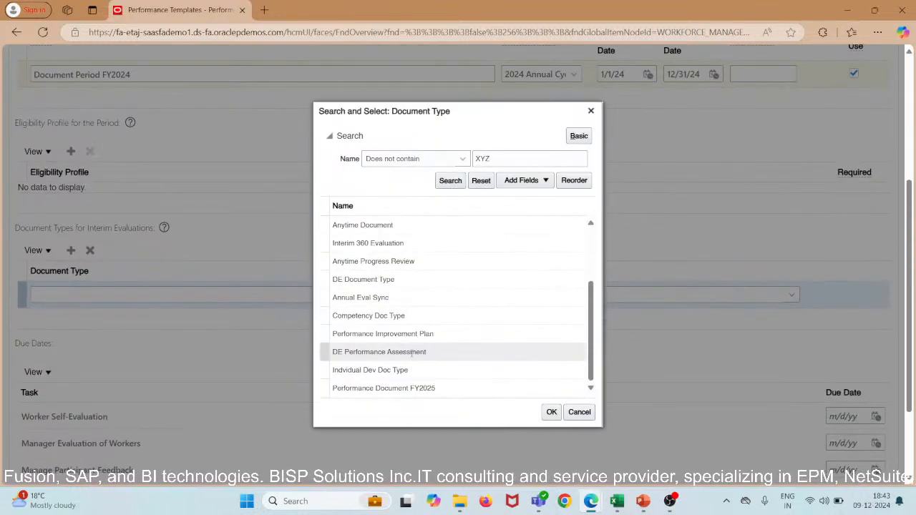
{"action": "left_click", "coordinate": [410, 388]}
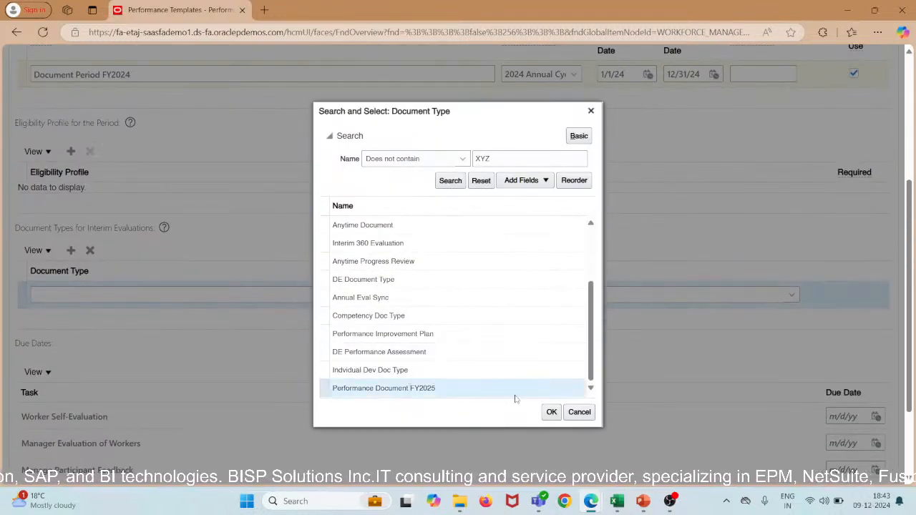
{"action": "left_click", "coordinate": [551, 412]}
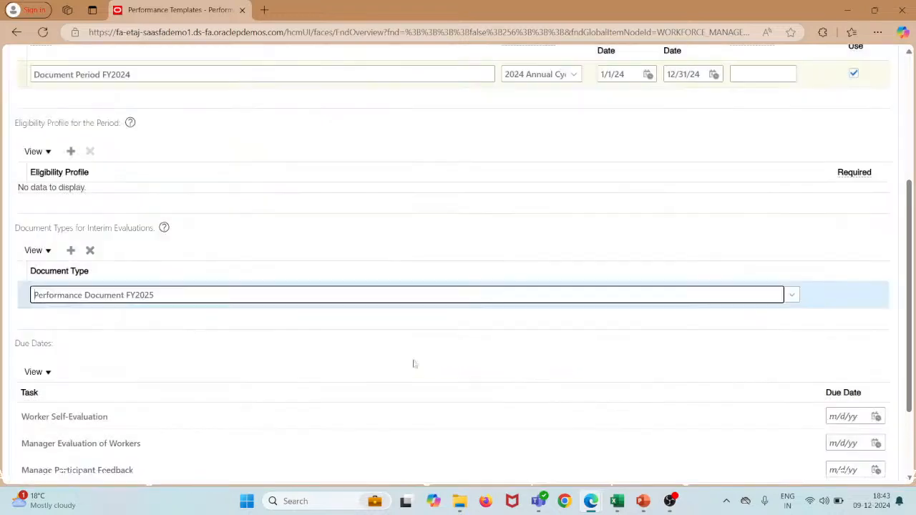
- Set the Worker Self-Evaluation and Manager Evaluation due dates to 12/31/25
{"action": "scroll", "coordinate": [282, 307], "scroll_direction": "down", "scroll_amount": 2}
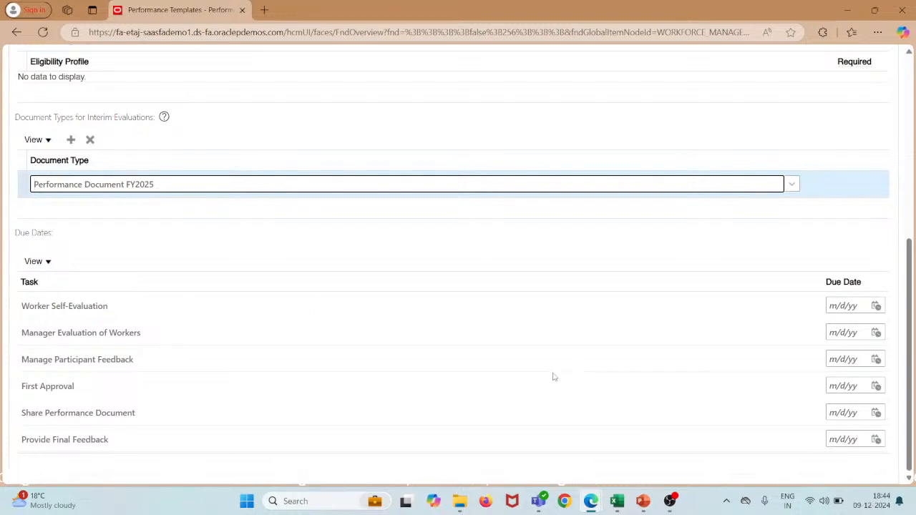
{"action": "left_click", "coordinate": [876, 306]}
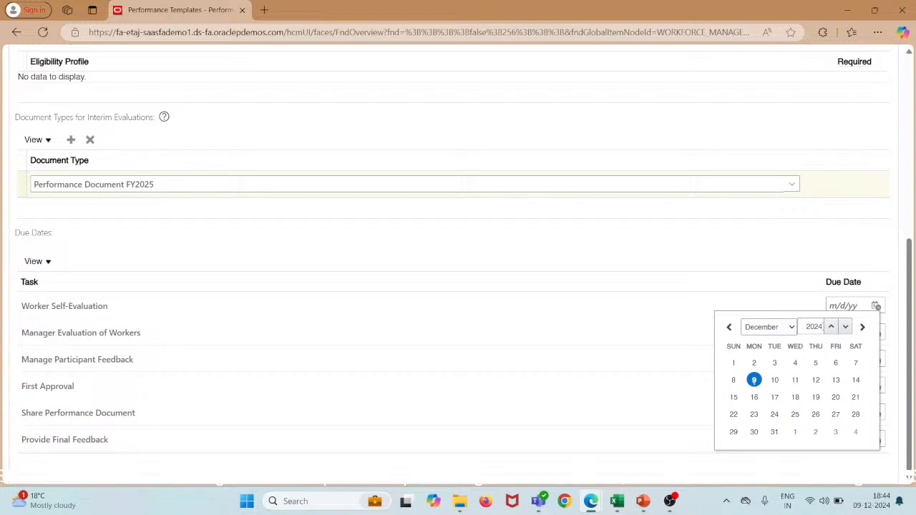
{"action": "left_click", "coordinate": [831, 328]}
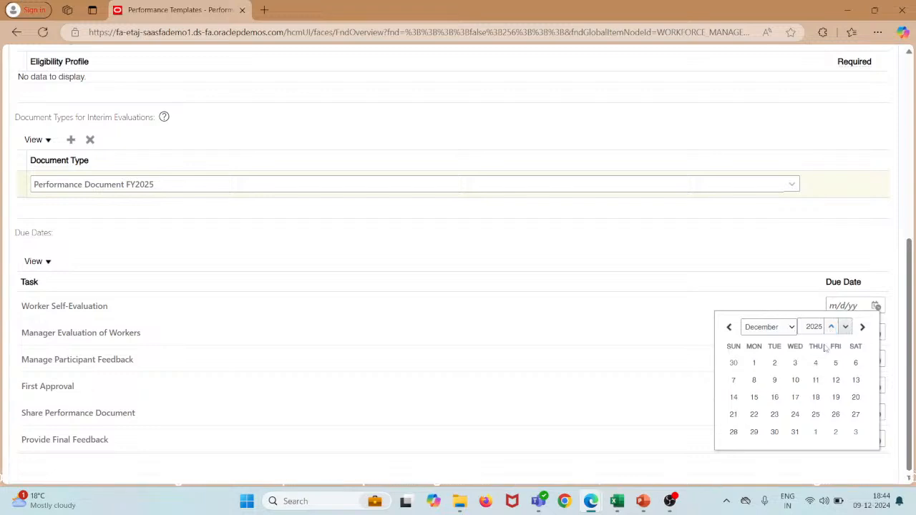
{"action": "left_click", "coordinate": [832, 327]}
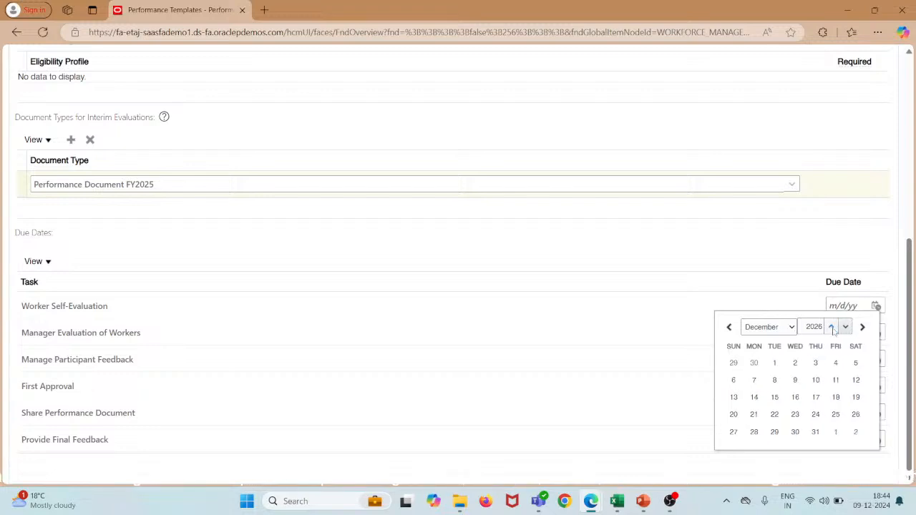
{"action": "left_click", "coordinate": [845, 328]}
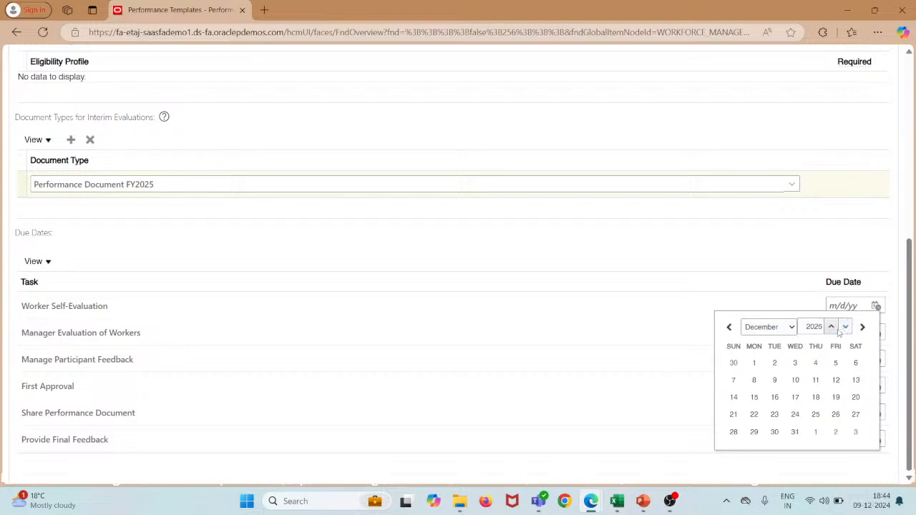
{"action": "left_click", "coordinate": [794, 431]}
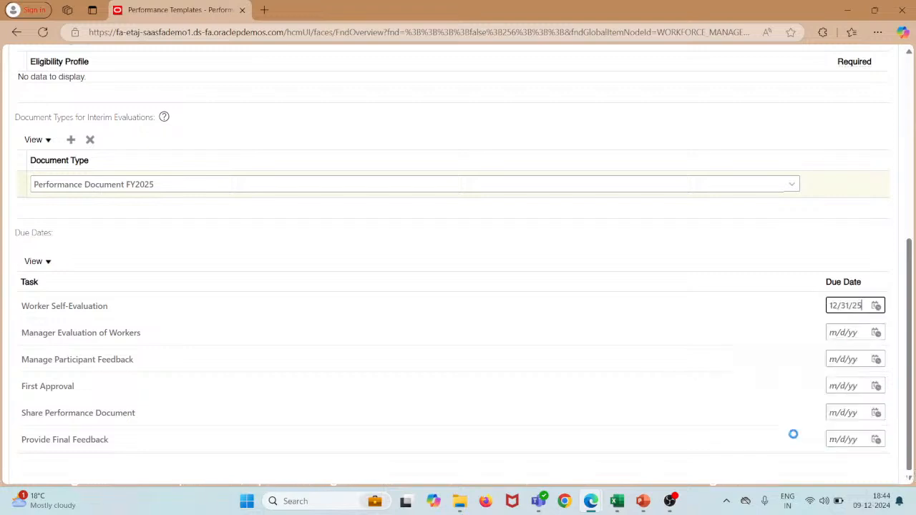
{"action": "left_click", "coordinate": [876, 333]}
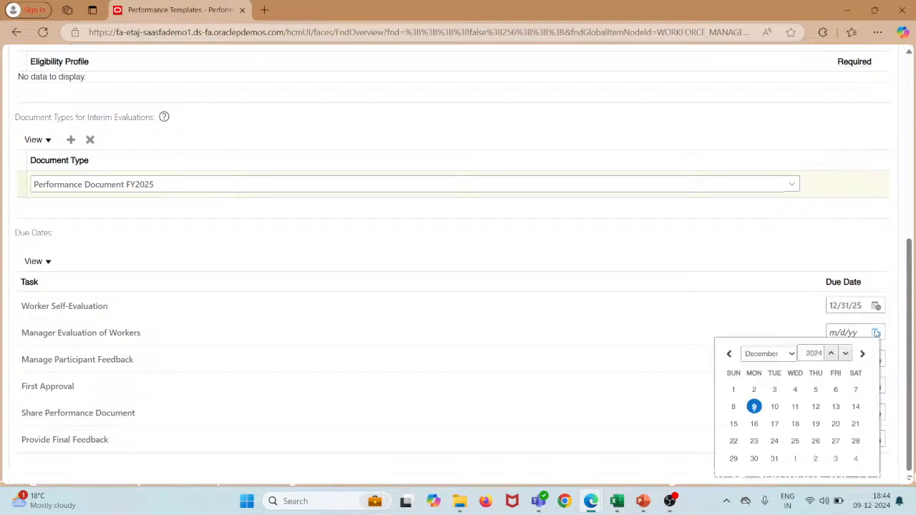
{"action": "left_click", "coordinate": [773, 459]}
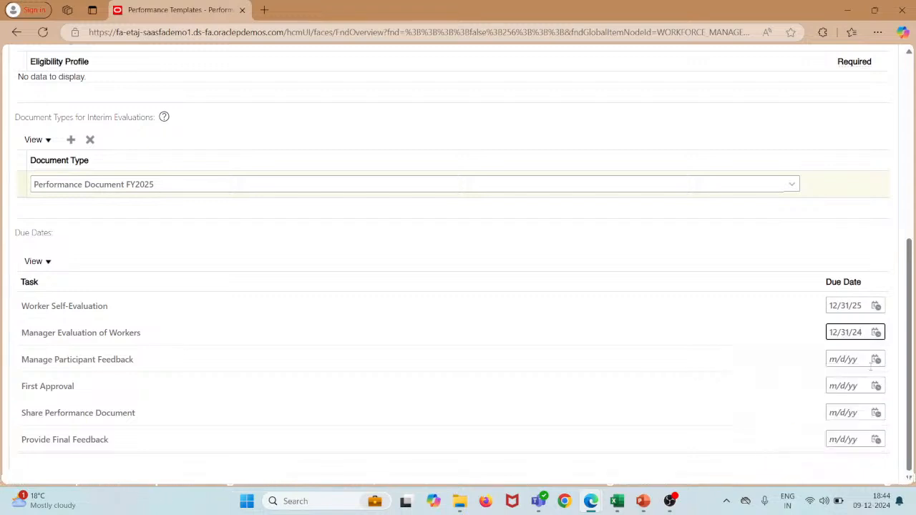
{"action": "left_click", "coordinate": [876, 333]}
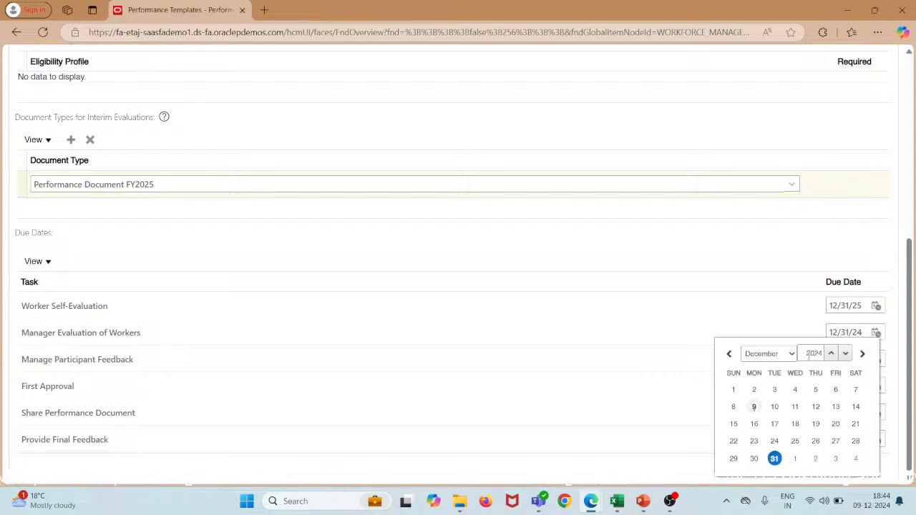
{"action": "left_click", "coordinate": [831, 352]}
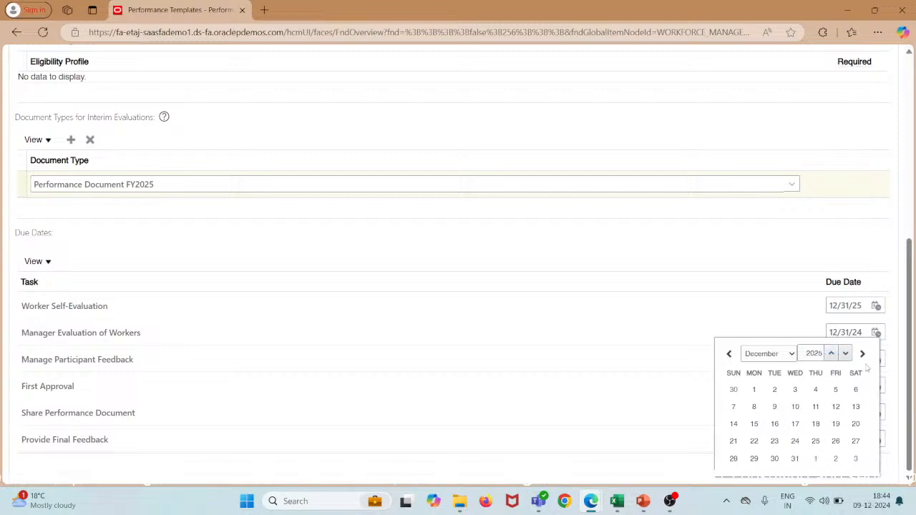
{"action": "left_click", "coordinate": [795, 459]}
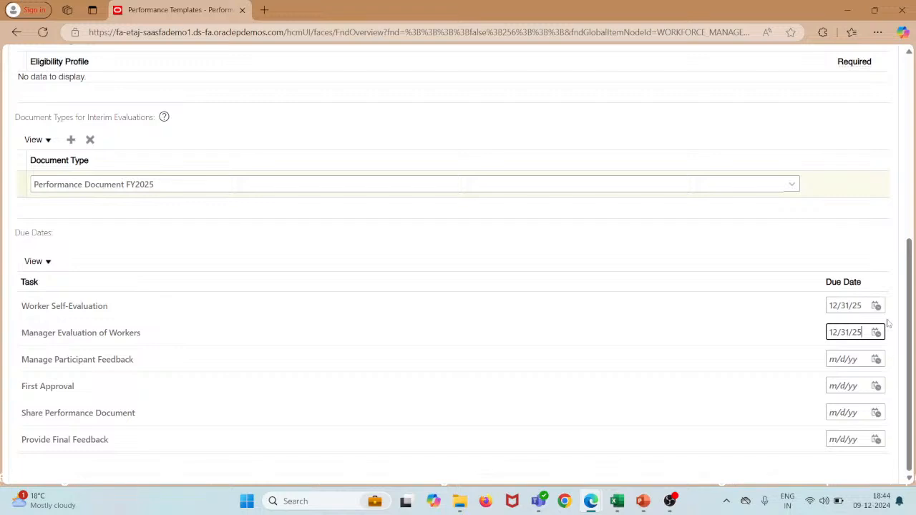
- Give the remaining four due dates, through Provide Final Feedback, the date 12/31/25
{"action": "key", "text": "shift+Left"}
{"action": "key", "text": "shift+Left"}
{"action": "key", "text": "shift+Left"}
{"action": "key", "text": "shift+Left"}
{"action": "key", "text": "shift+Left"}
{"action": "key", "text": "shift+Left"}
{"action": "key", "text": "shift+Left"}
{"action": "key", "text": "shift+Left"}
{"action": "key", "text": "ctrl+c"}
{"action": "key", "text": "Tab"}
{"action": "key", "text": "Tab"}
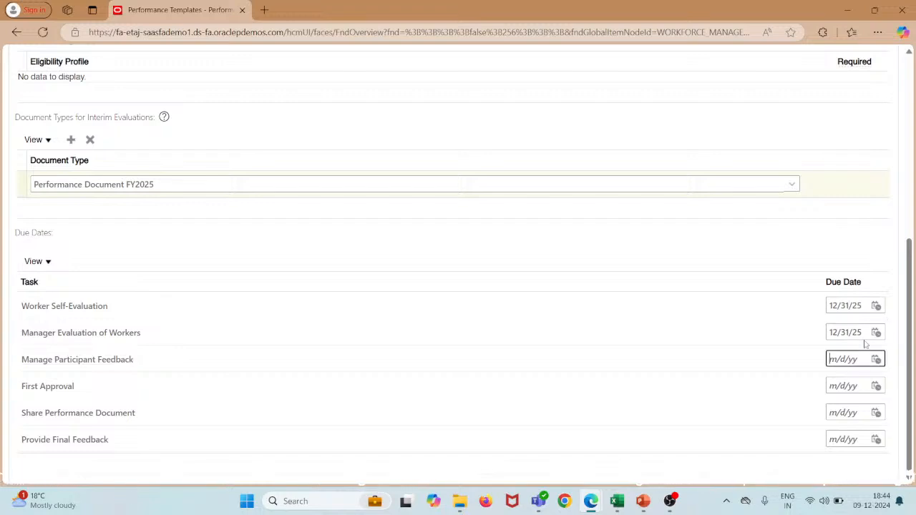
{"action": "key", "text": "ctrl+v"}
{"action": "key", "text": "Tab"}
{"action": "key", "text": "Tab"}
{"action": "key", "text": "ctrl+v"}
{"action": "key", "text": "Tab"}
{"action": "key", "text": "Tab"}
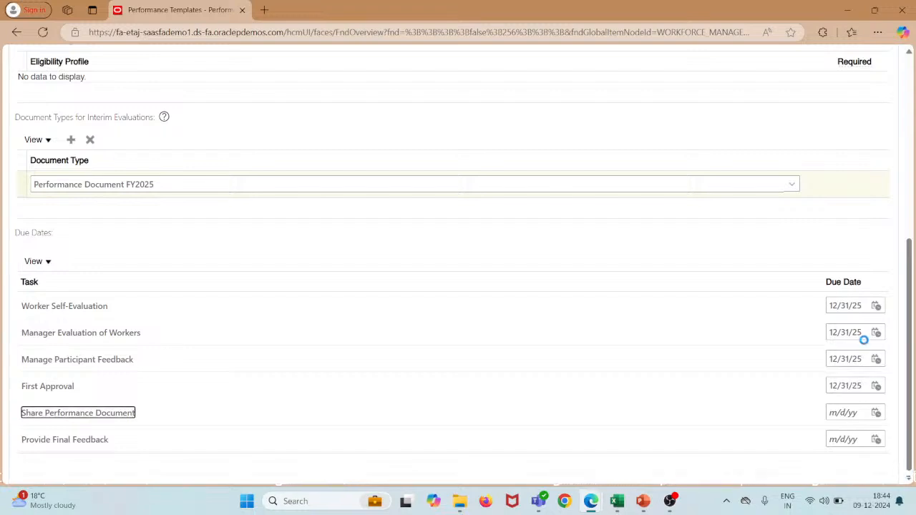
{"action": "key", "text": "ctrl+v"}
{"action": "key", "text": "Tab"}
{"action": "key", "text": "Tab"}
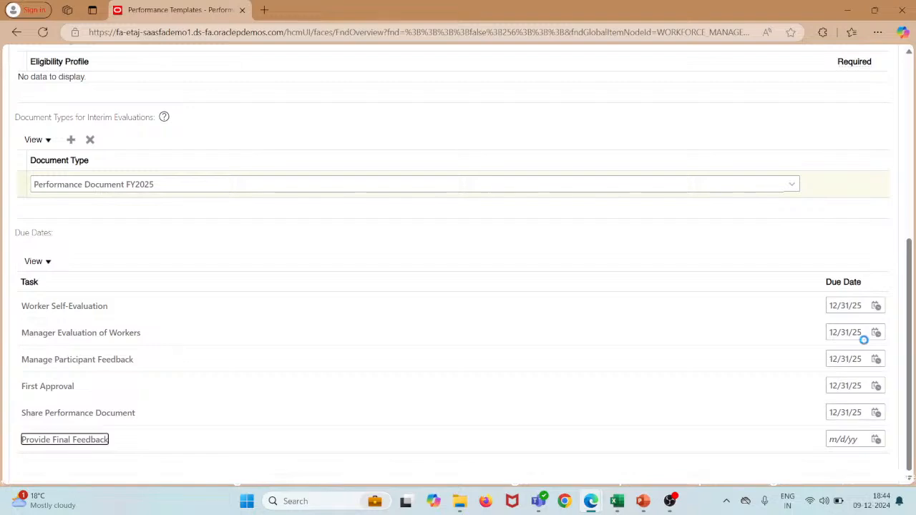
{"action": "key", "text": "ctrl+v"}
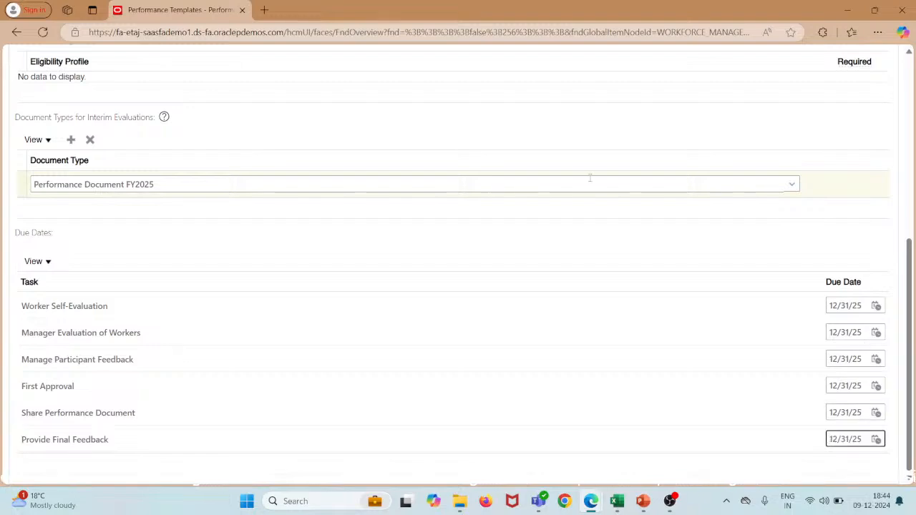
- Enter FY2025 as the document period short name and retry moving to Summary
{"action": "scroll", "coordinate": [585, 275], "scroll_direction": "up", "scroll_amount": 5}
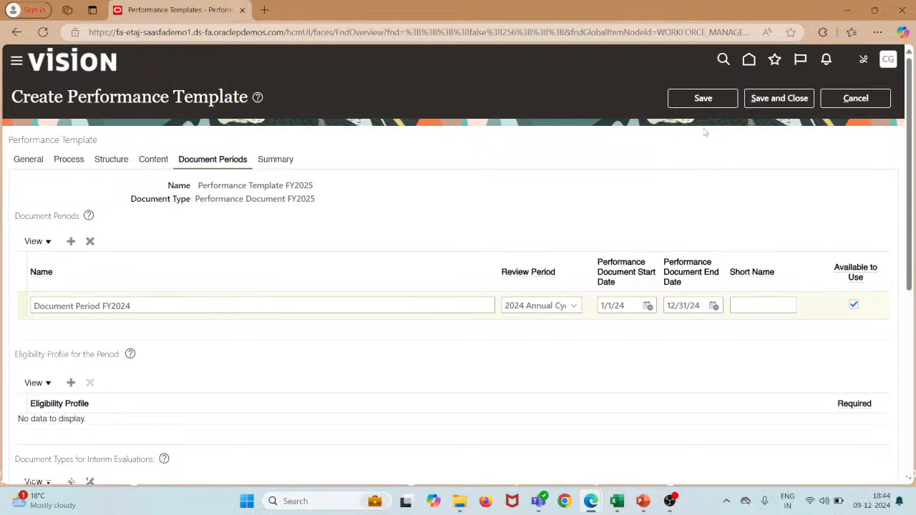
{"action": "left_click", "coordinate": [285, 163]}
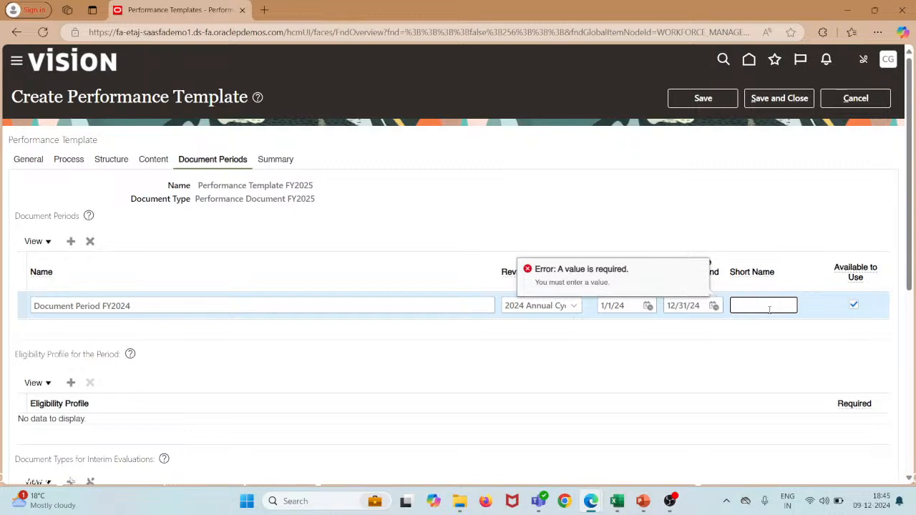
{"action": "type", "text": "2025"}
{"action": "left_click", "coordinate": [647, 202]}
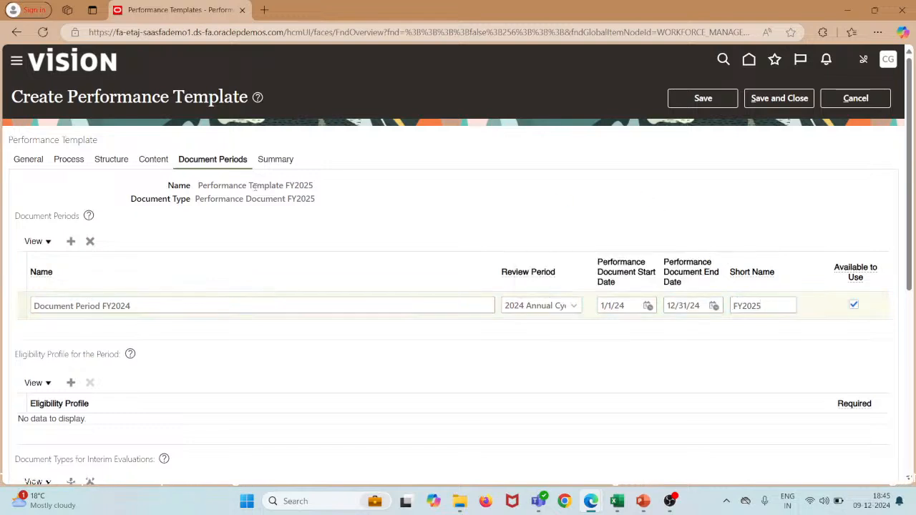
{"action": "left_click", "coordinate": [281, 161]}
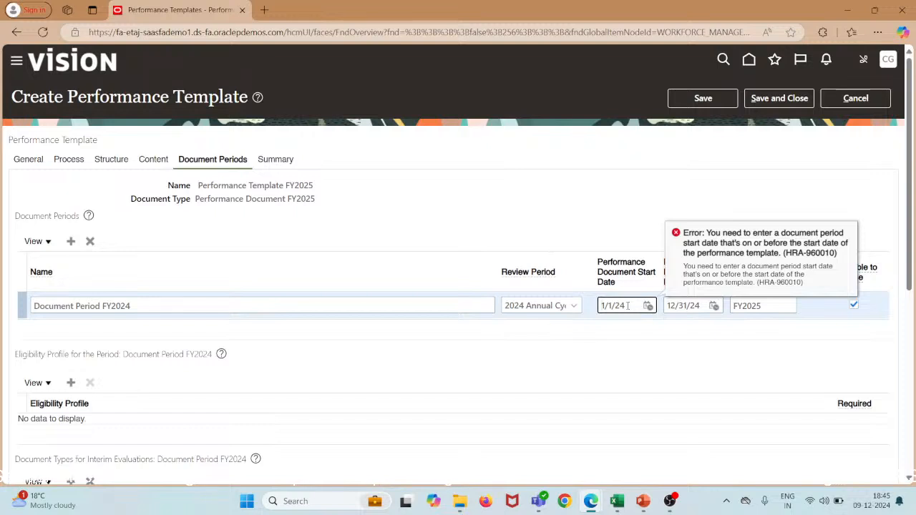
- Change the document period start date from 1/1/24 to 1/1/25 and retry Summary
{"action": "left_click", "coordinate": [24, 163]}
{"action": "key", "text": "BackSpace"}
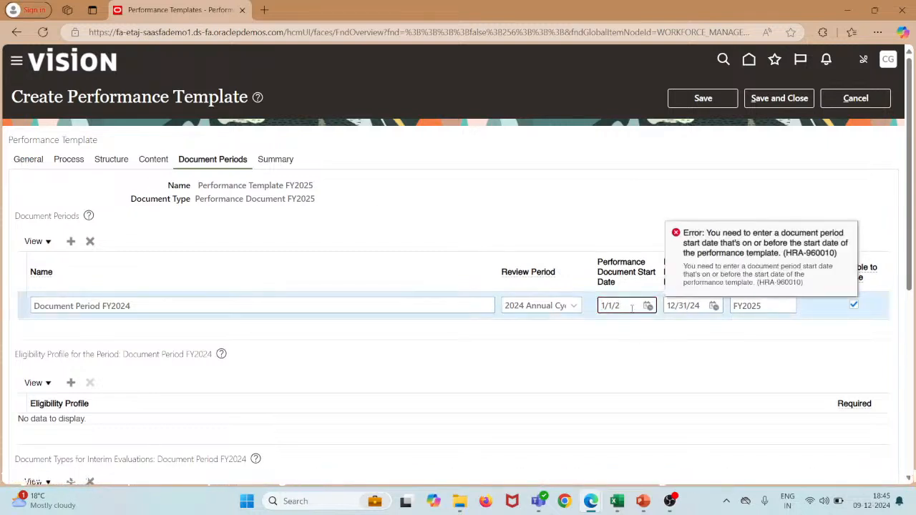
{"action": "type", "text": "5"}
{"action": "left_click", "coordinate": [527, 239]}
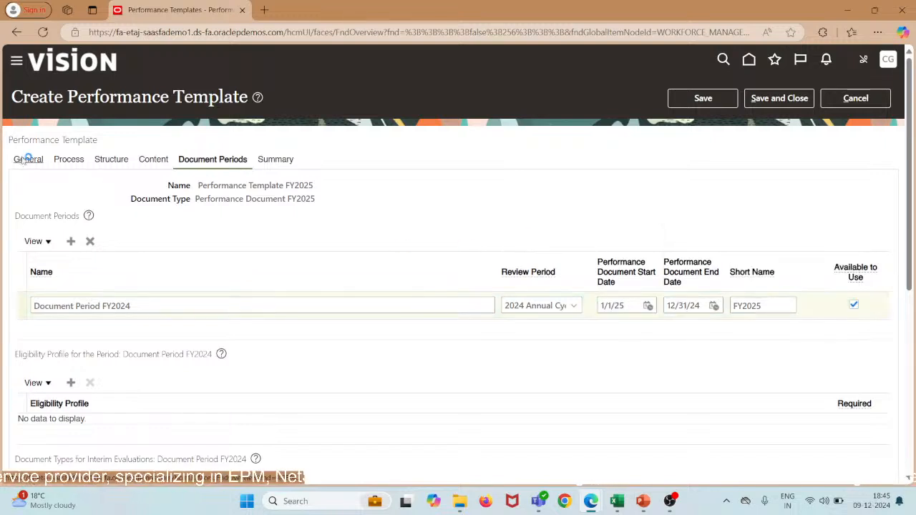
{"action": "left_click", "coordinate": [289, 158]}
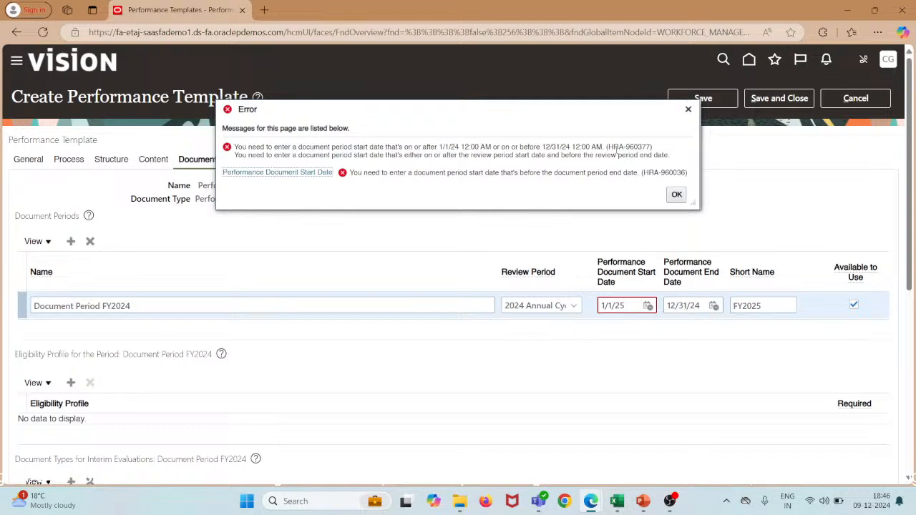
- Dismiss the errors, set the document period start date to 12/31/23 via the calendar, and retry Summary
{"action": "left_click", "coordinate": [687, 110]}
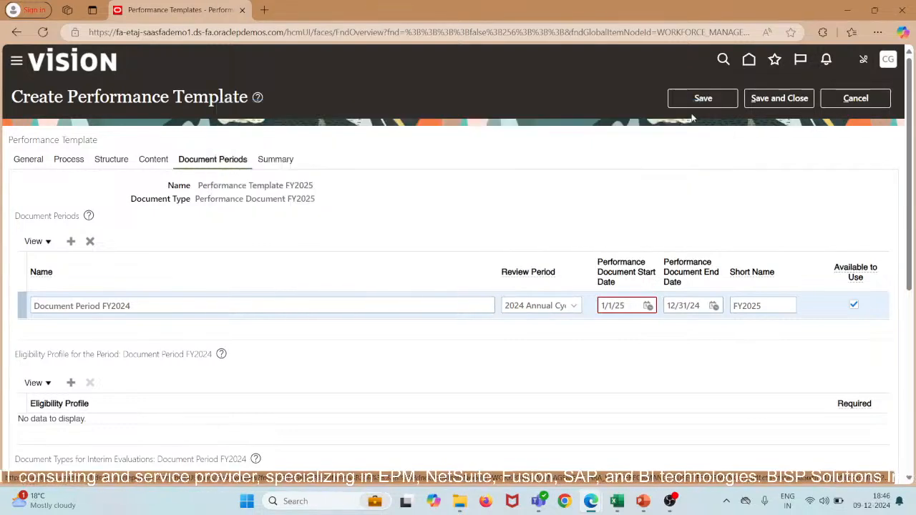
{"action": "left_click", "coordinate": [647, 307]}
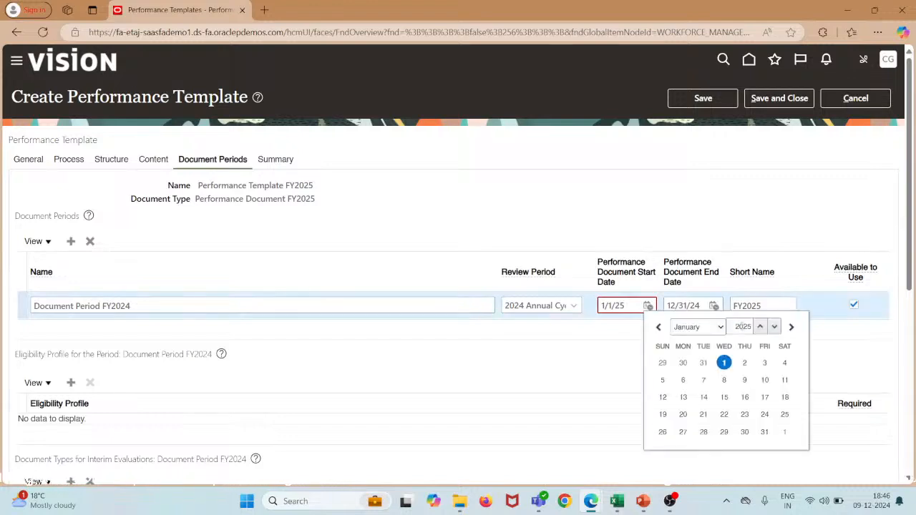
{"action": "left_click", "coordinate": [760, 327]}
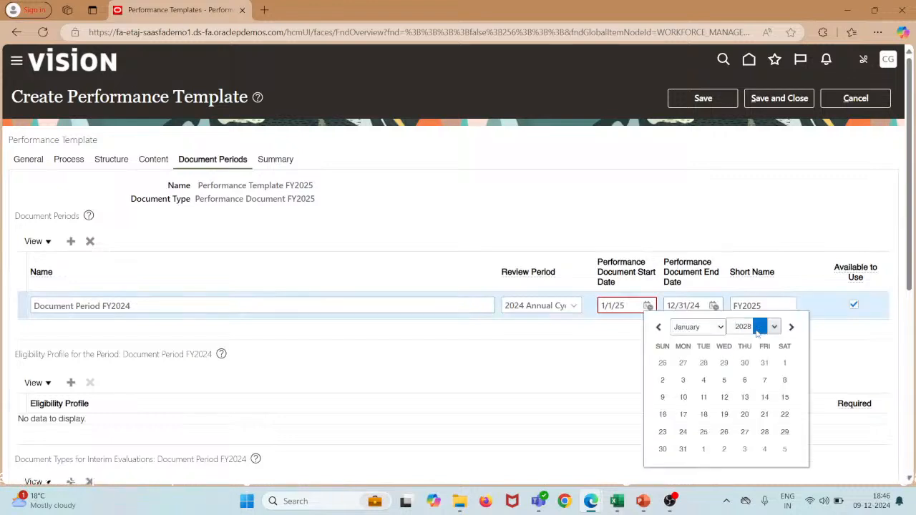
{"action": "left_click", "coordinate": [760, 327]}
{"action": "left_click", "coordinate": [760, 327]}
{"action": "left_click", "coordinate": [774, 327]}
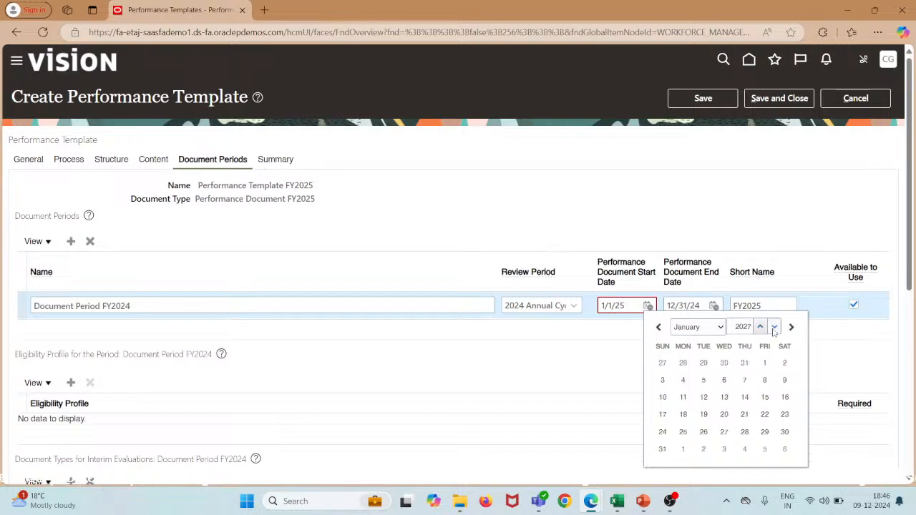
{"action": "left_click", "coordinate": [773, 327]}
{"action": "left_click", "coordinate": [773, 327]}
{"action": "left_click", "coordinate": [774, 328]}
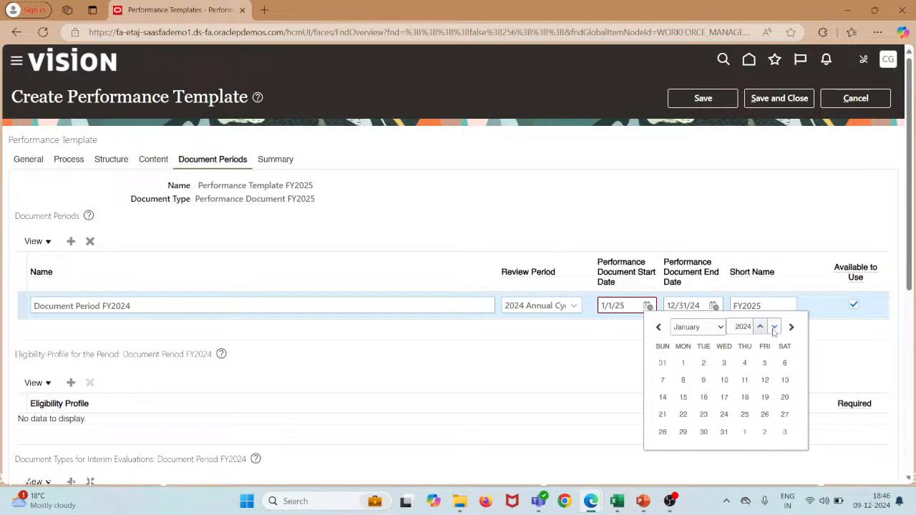
{"action": "left_click", "coordinate": [773, 327]}
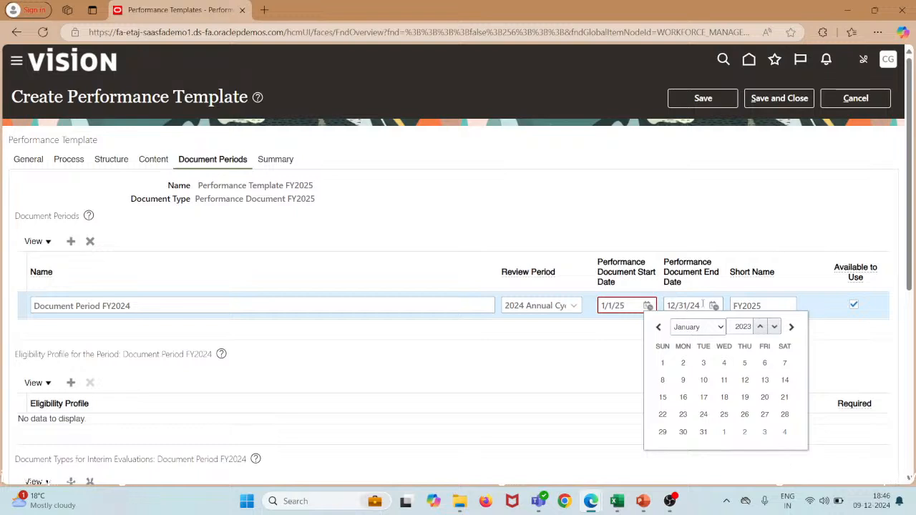
{"action": "left_click", "coordinate": [717, 328]}
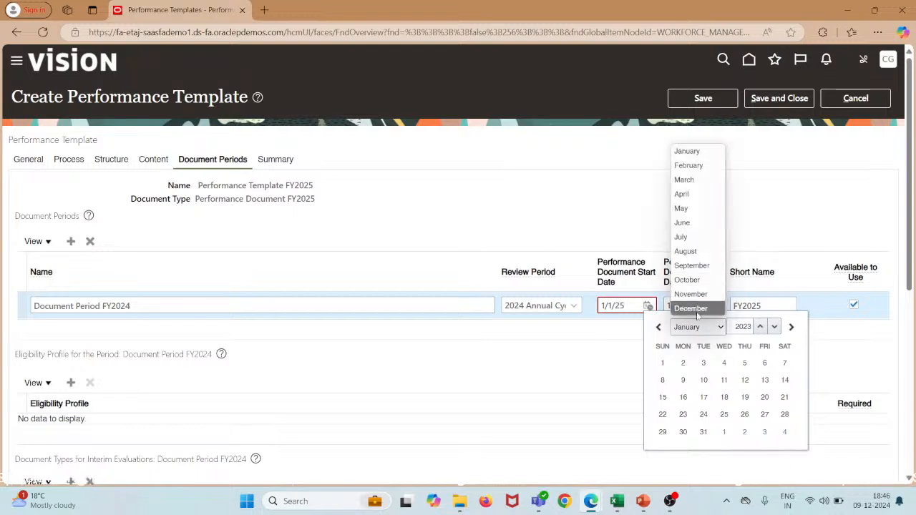
{"action": "left_click", "coordinate": [698, 308]}
{"action": "left_click", "coordinate": [662, 449]}
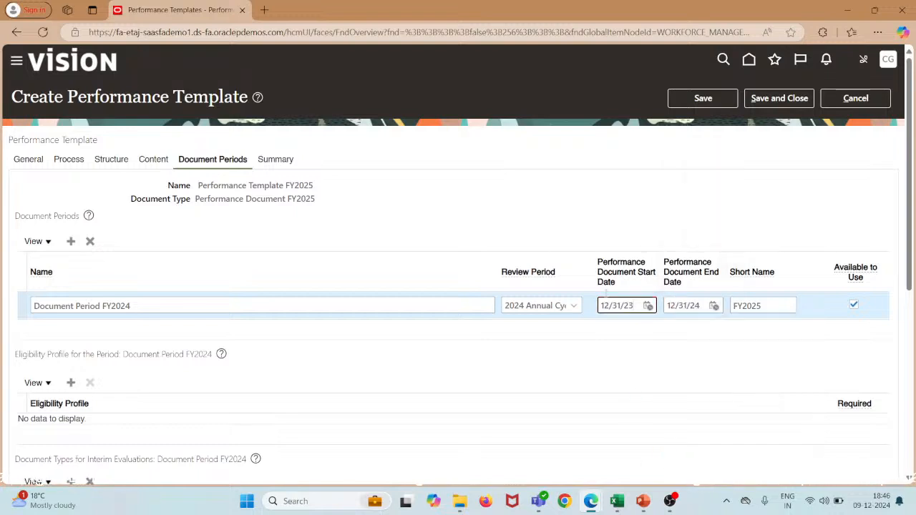
{"action": "left_click", "coordinate": [281, 162]}
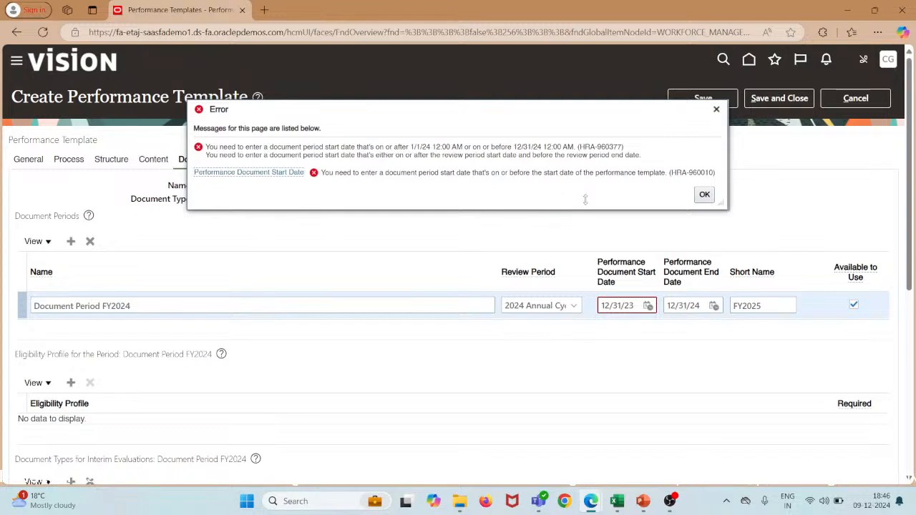
- Browse the review period list and its search, then retry moving to Summary
{"action": "left_click", "coordinate": [704, 197]}
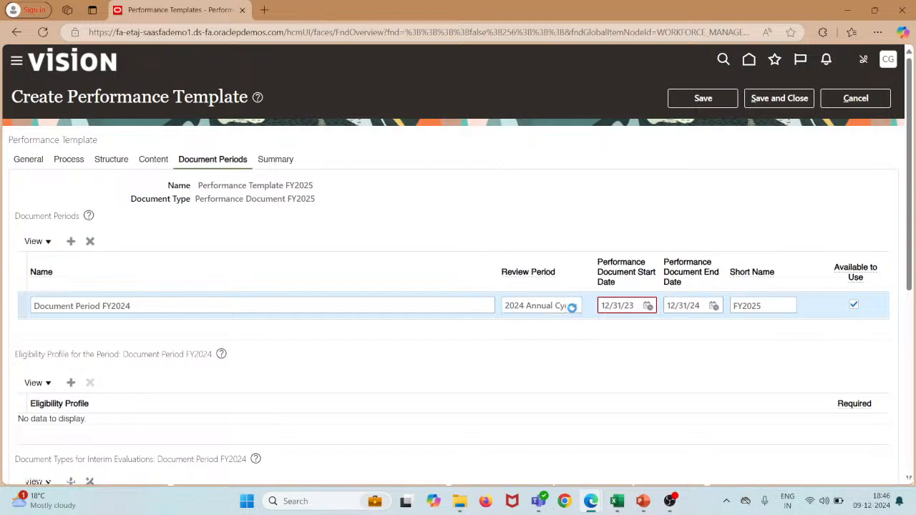
{"action": "left_click", "coordinate": [573, 306]}
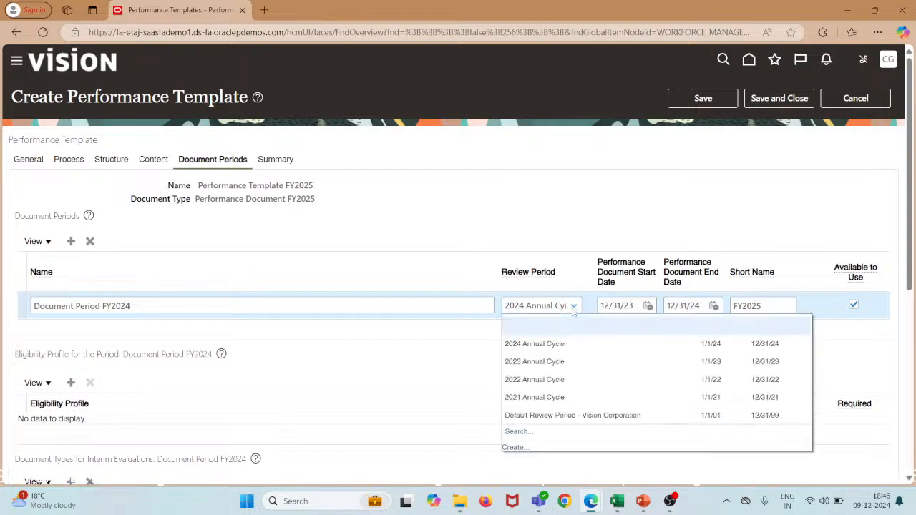
{"action": "left_click", "coordinate": [522, 431]}
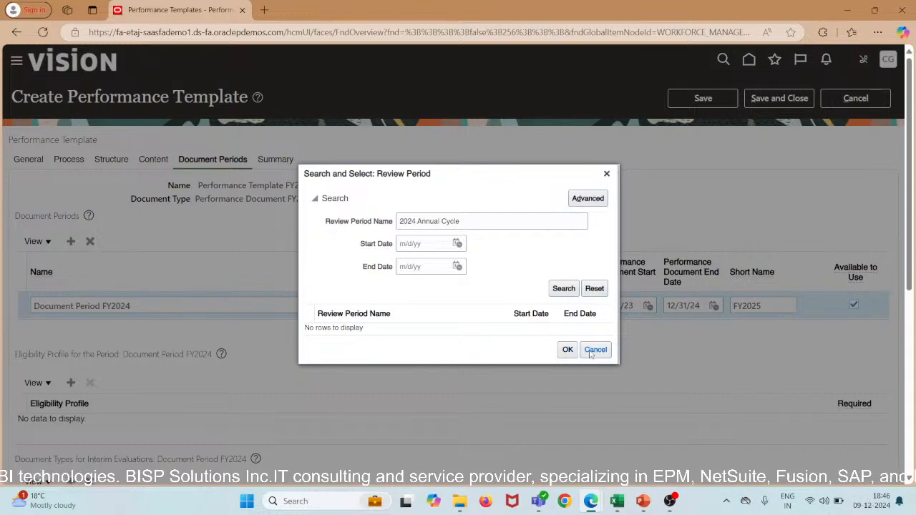
{"action": "left_click", "coordinate": [594, 349]}
{"action": "left_click", "coordinate": [574, 306]}
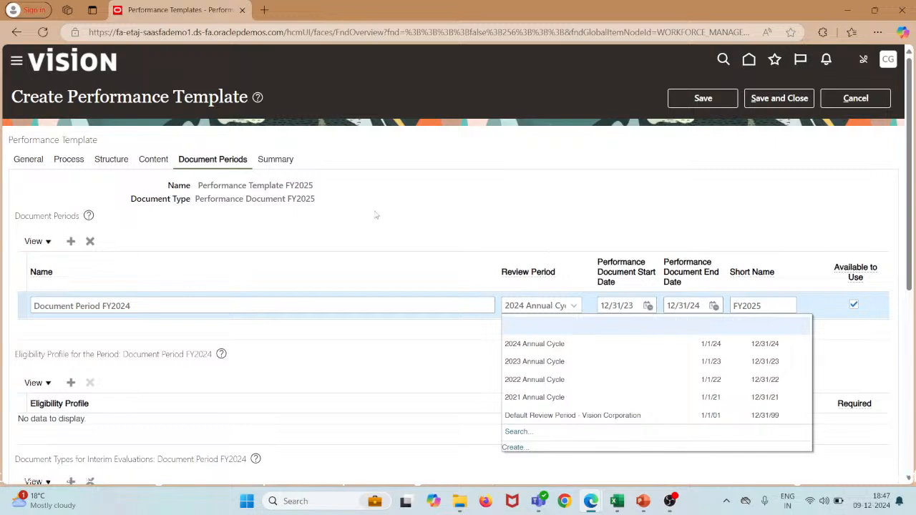
{"action": "left_click", "coordinate": [289, 166]}
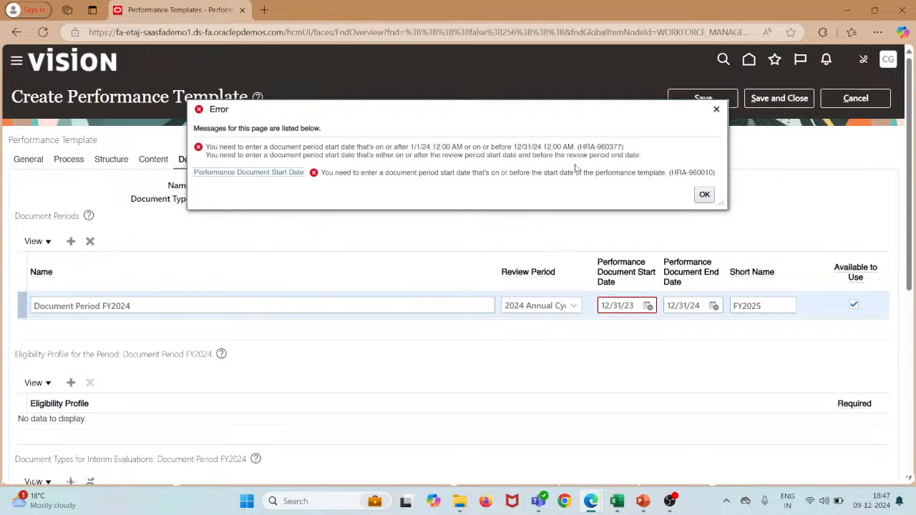
- Edit the document period start date to 1/1/24 and commit it
{"action": "left_click", "coordinate": [704, 196]}
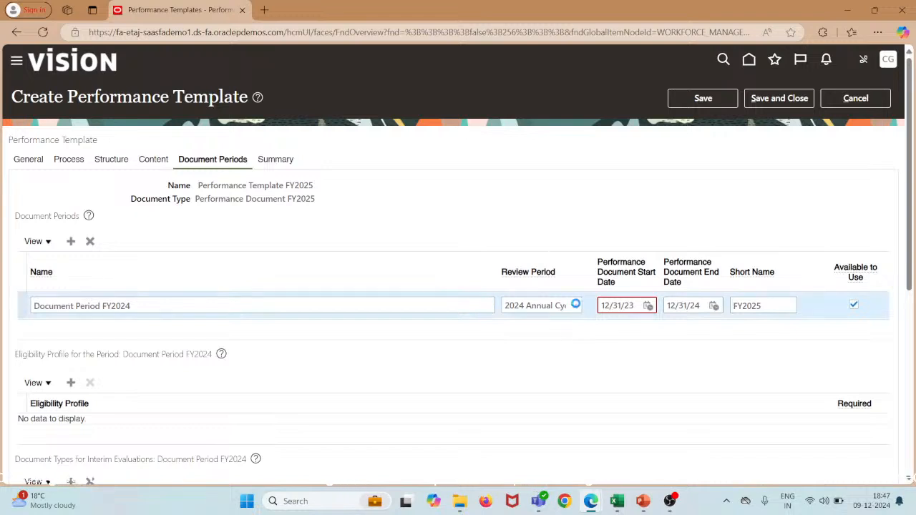
{"action": "left_click", "coordinate": [576, 304]}
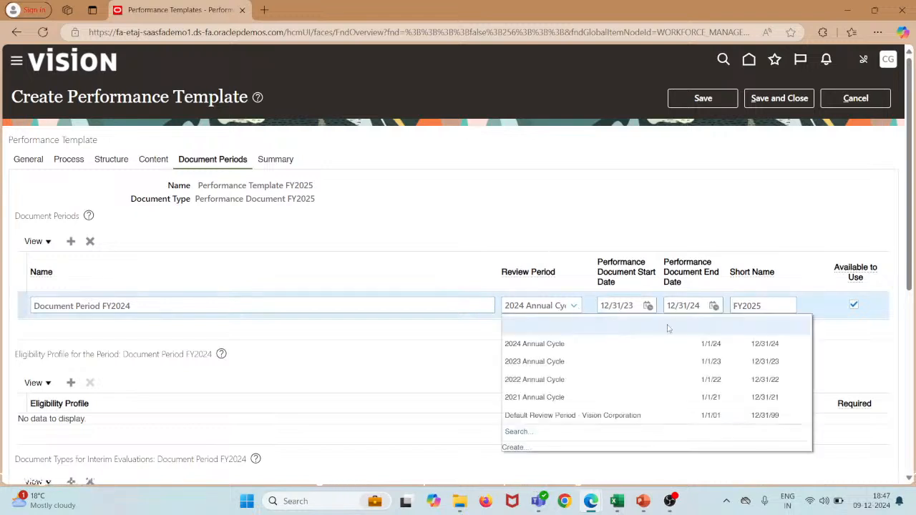
{"action": "left_click", "coordinate": [603, 305]}
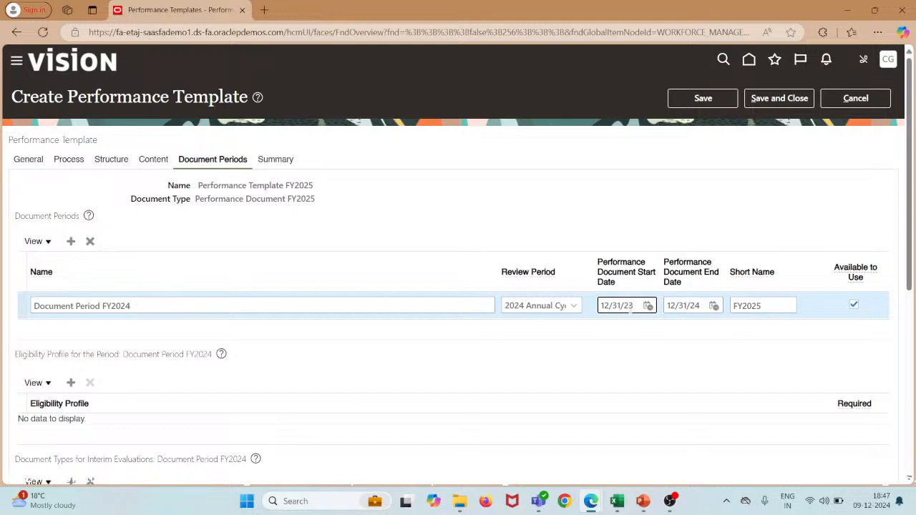
{"action": "key", "text": "BackSpace"}
{"action": "key", "text": "BackSpace"}
{"action": "key", "text": "BackSpace"}
{"action": "left_click", "coordinate": [521, 252]}
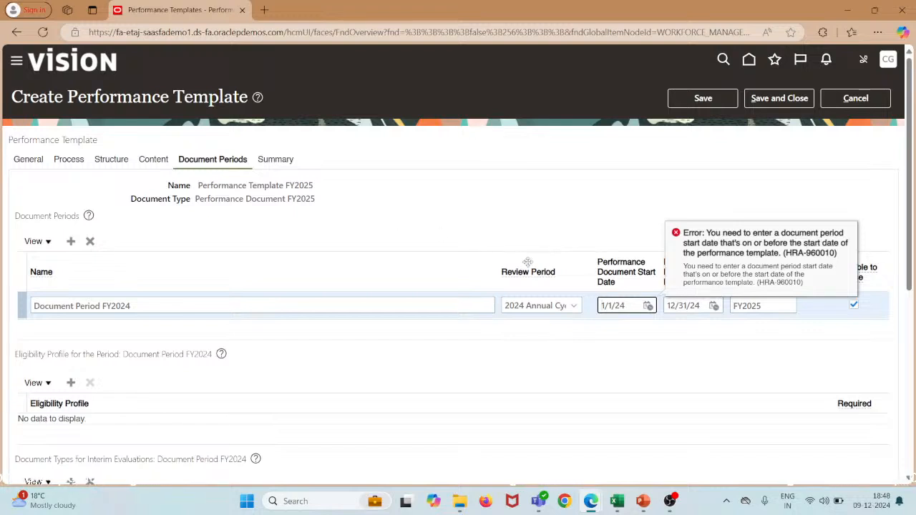
- Dismiss the error and delete the Document Period FY2024 row
{"action": "left_click", "coordinate": [359, 151]}
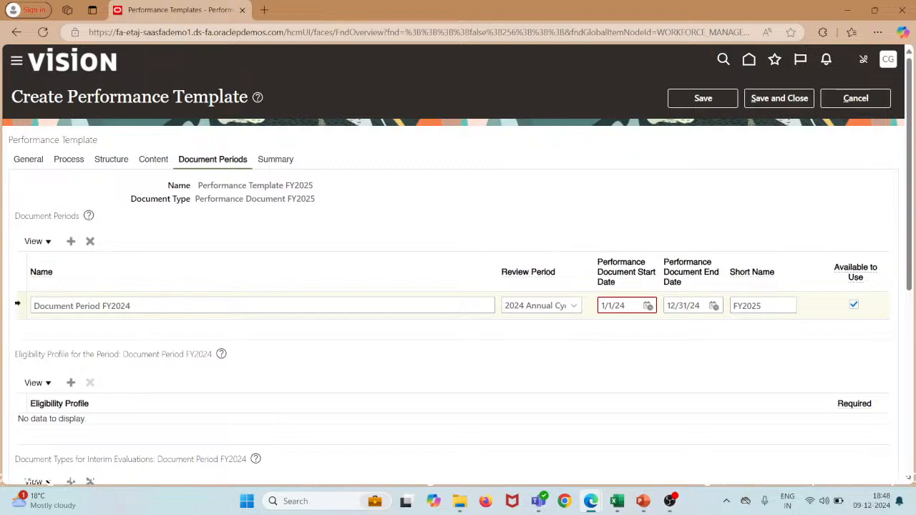
{"action": "left_click", "coordinate": [17, 304]}
{"action": "left_click", "coordinate": [89, 241]}
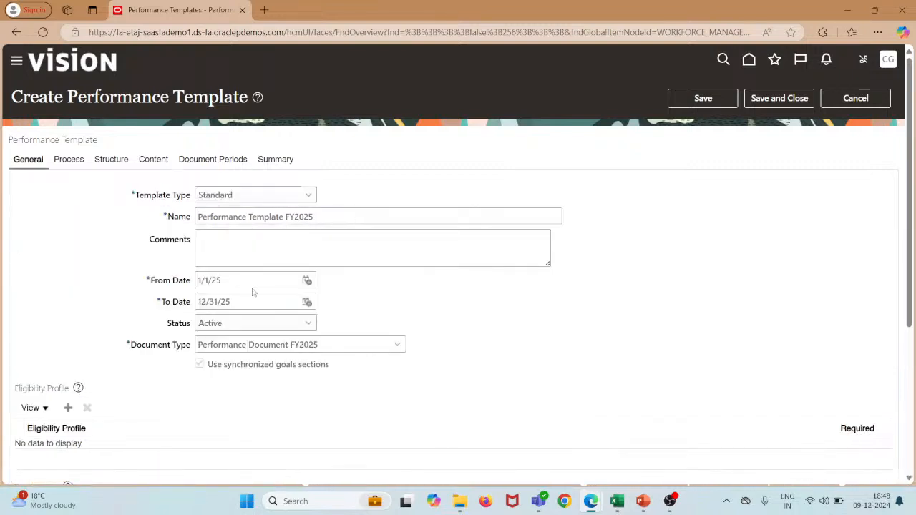
- Set the template's From Date to January 1, 2024 using the calendar
{"action": "left_click", "coordinate": [307, 280]}
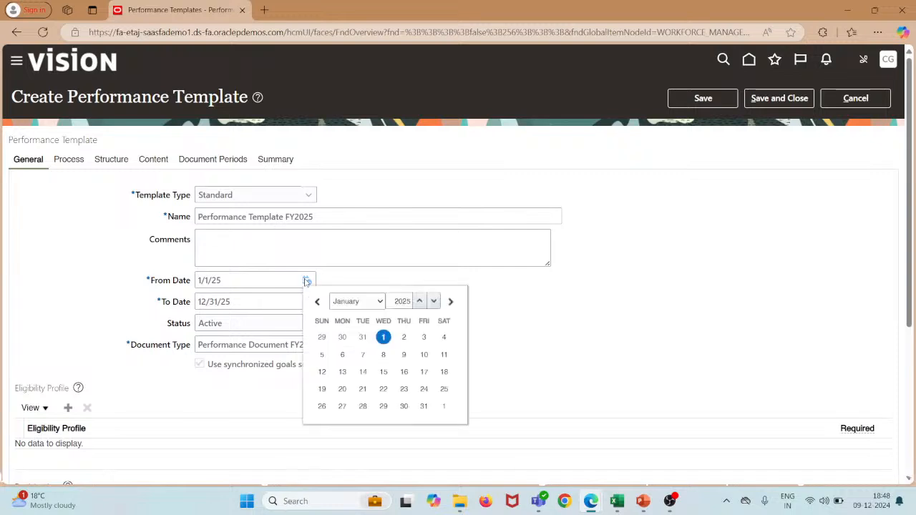
{"action": "left_click", "coordinate": [434, 302]}
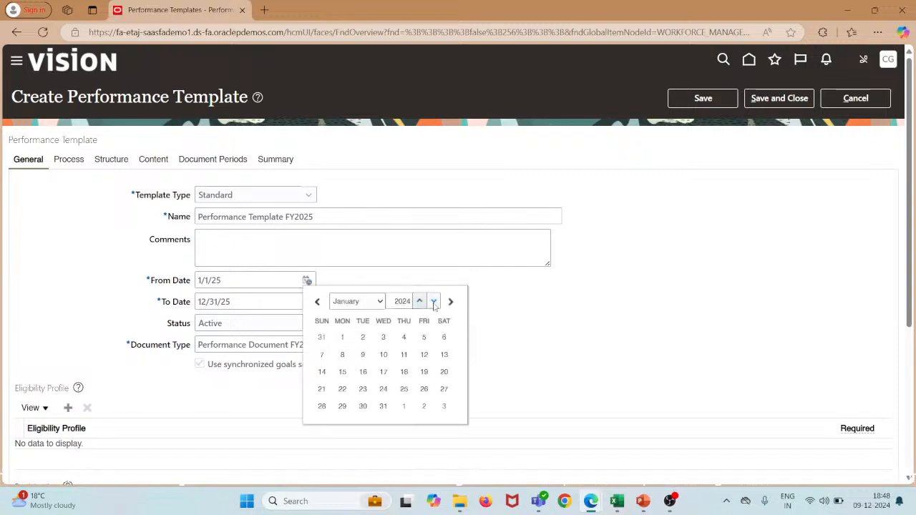
{"action": "left_click", "coordinate": [210, 159]}
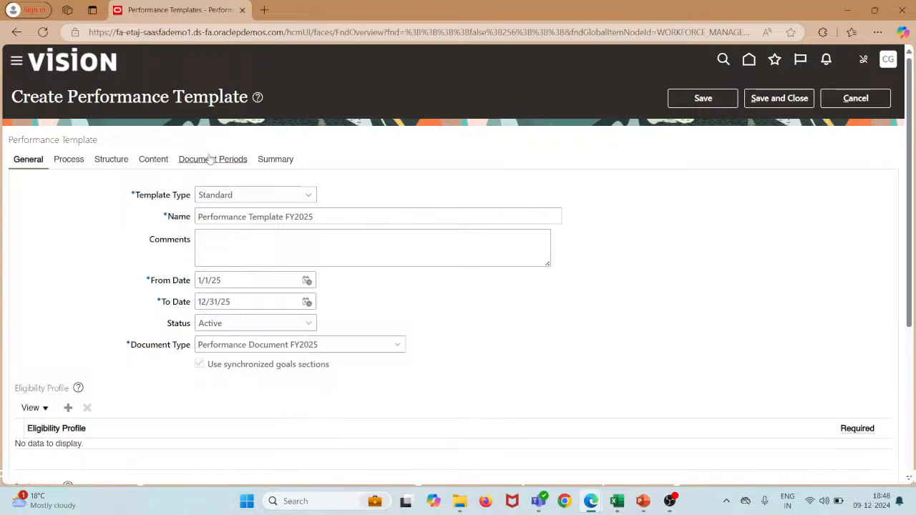
{"action": "left_click", "coordinate": [210, 159]}
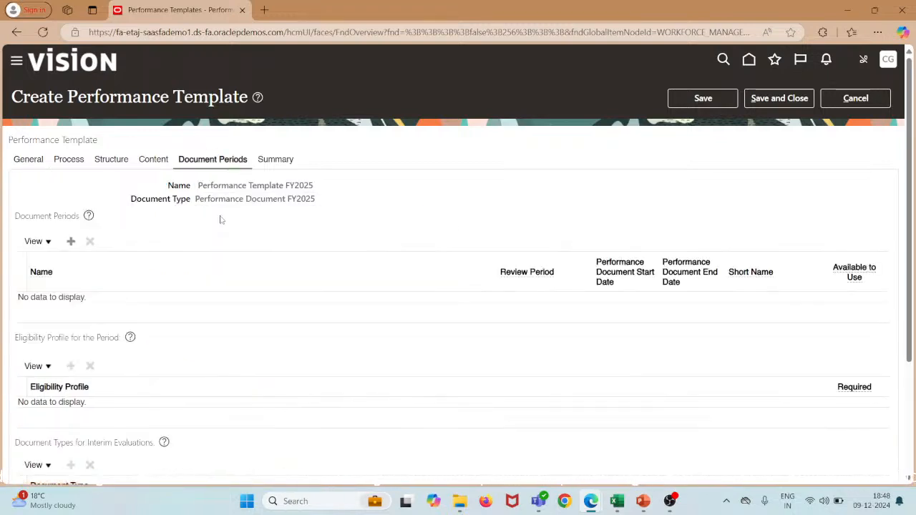
{"action": "left_click", "coordinate": [29, 157]}
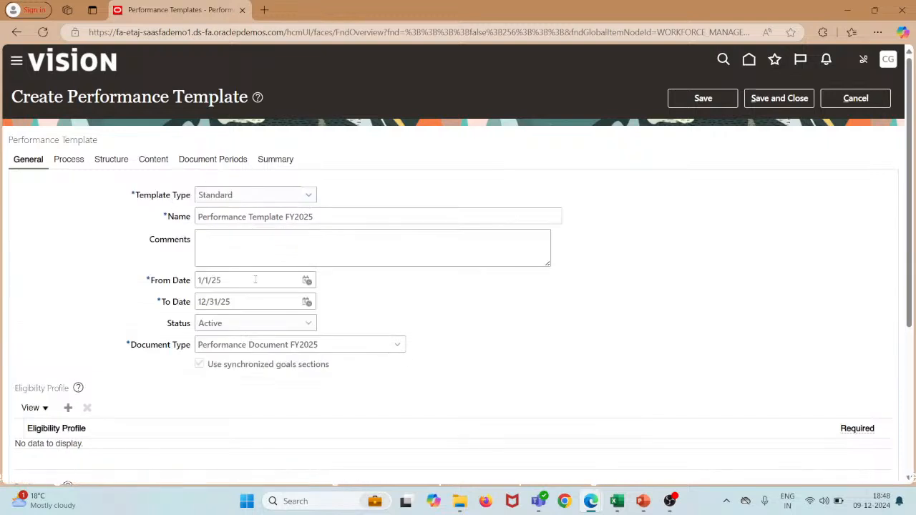
{"action": "left_click", "coordinate": [307, 280]}
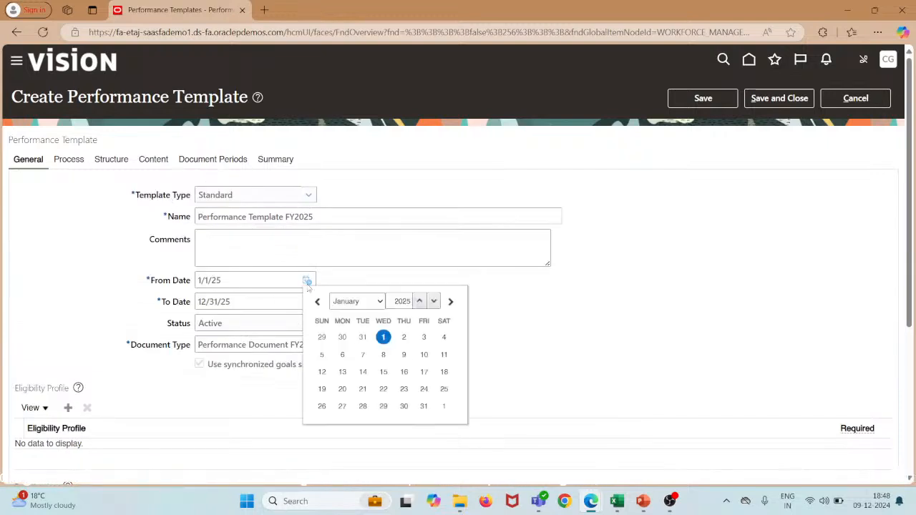
{"action": "left_click", "coordinate": [420, 298]}
{"action": "double_click", "coordinate": [434, 301]}
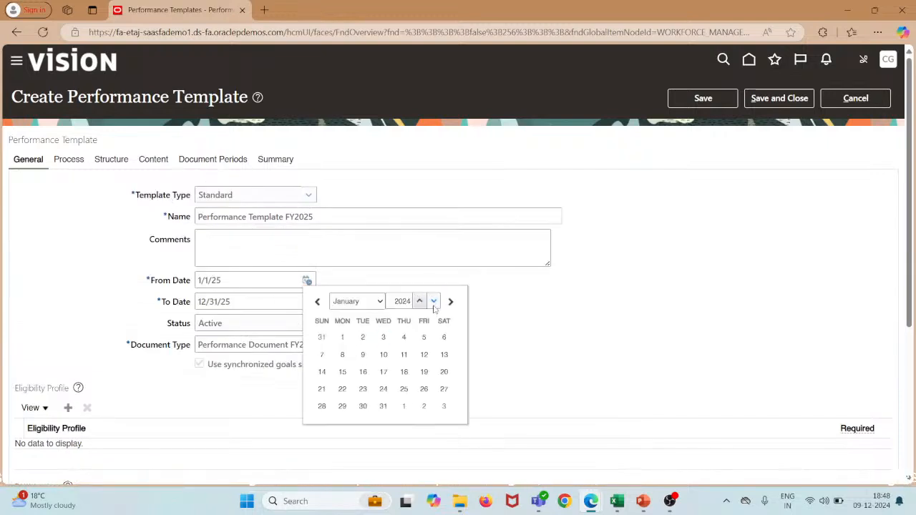
{"action": "left_click", "coordinate": [342, 337]}
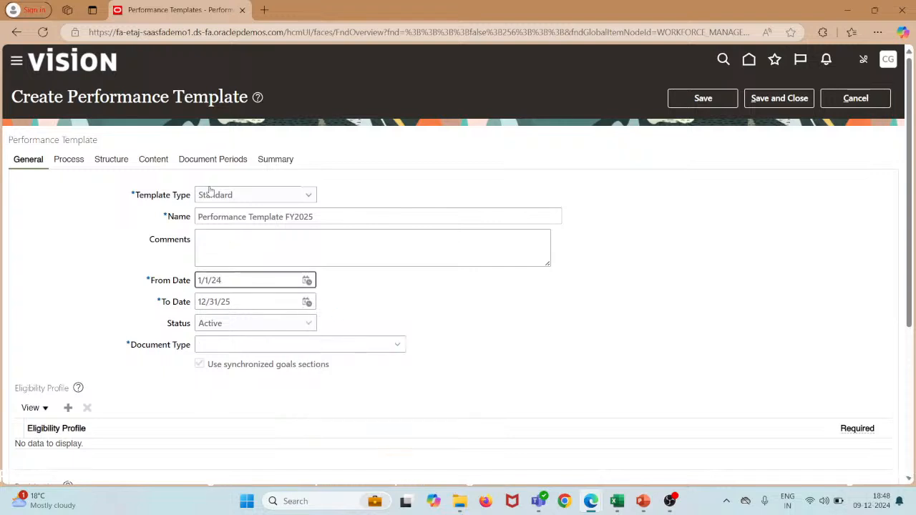
{"action": "left_click", "coordinate": [188, 161]}
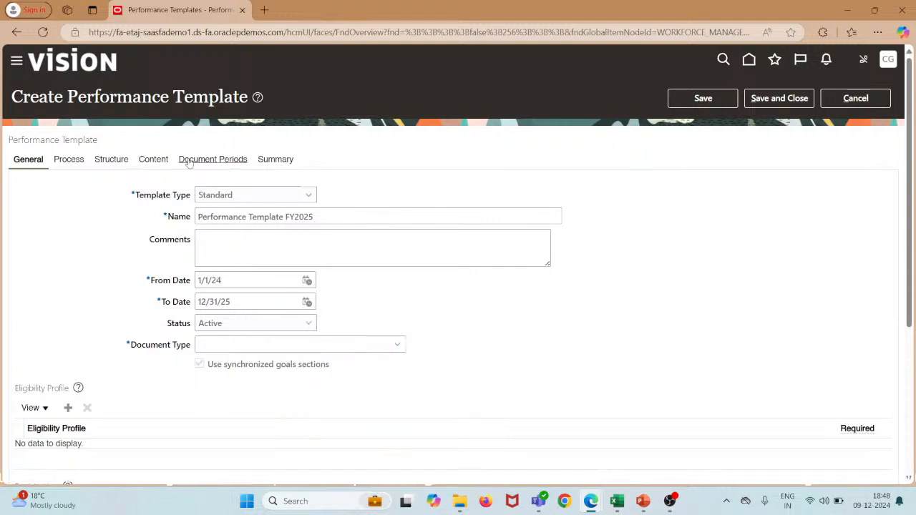
- Open the Document Type search dialog, then switch to the Excel task sheet
{"action": "left_click", "coordinate": [397, 344]}
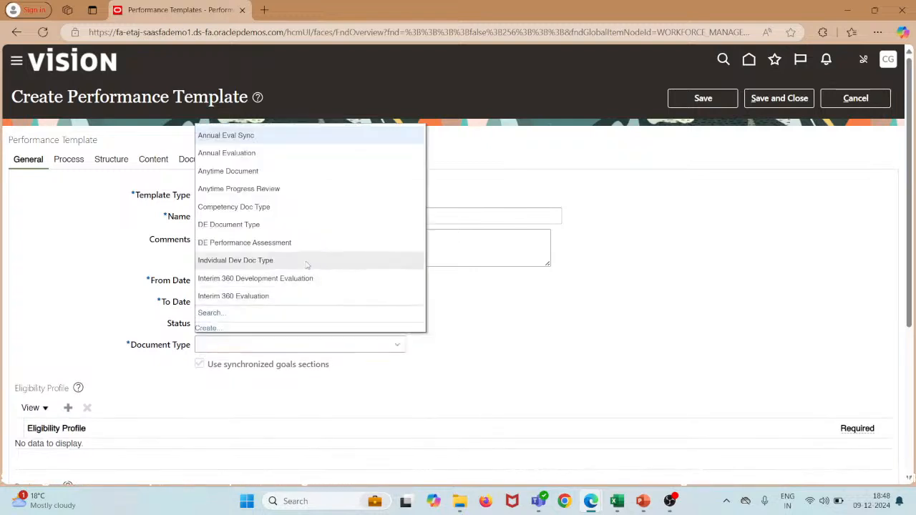
{"action": "scroll", "coordinate": [307, 266], "scroll_direction": "down", "scroll_amount": 1}
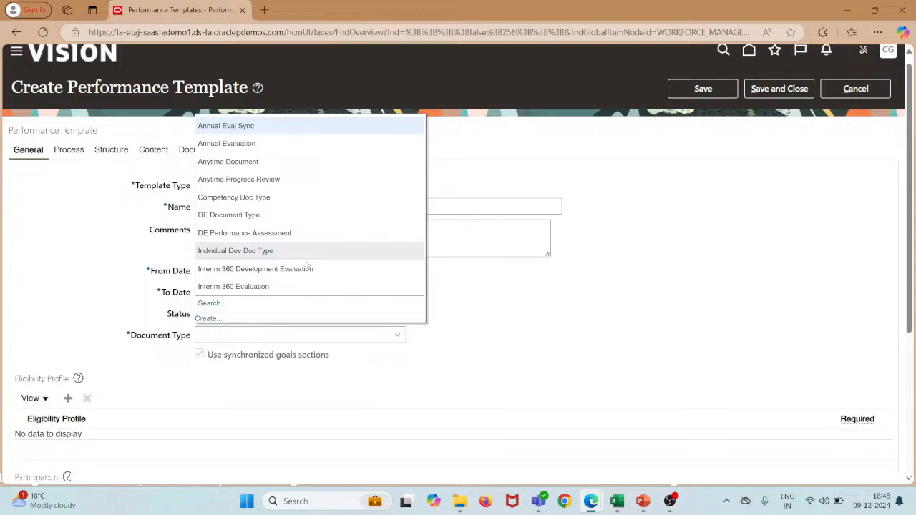
{"action": "left_click", "coordinate": [208, 309]}
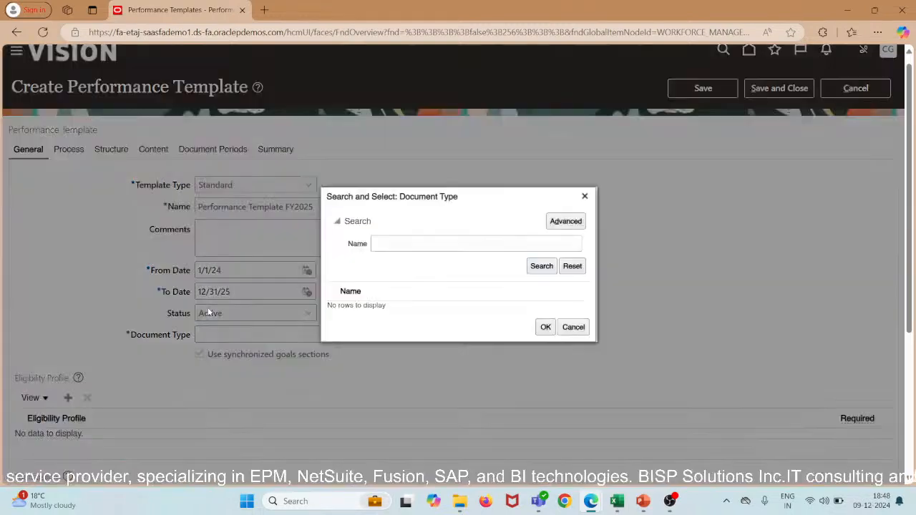
{"action": "left_click", "coordinate": [478, 244]}
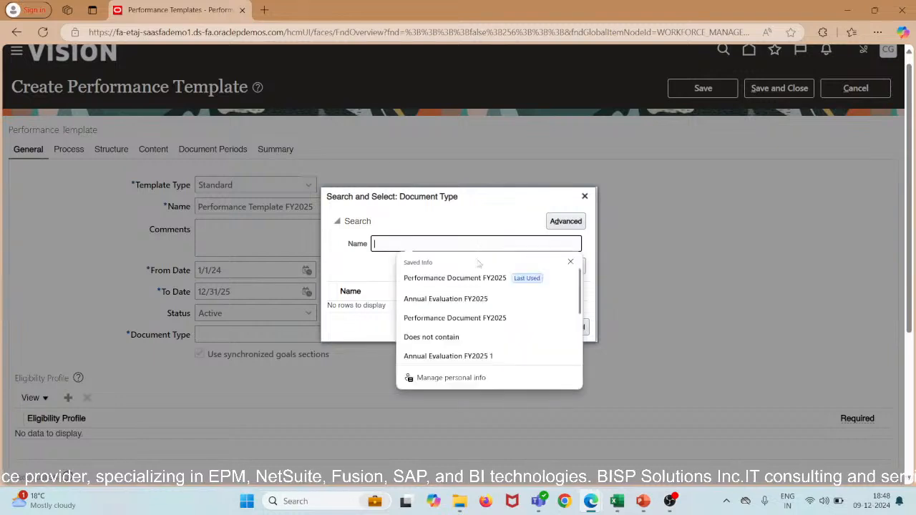
{"action": "mouse_move", "coordinate": [612, 505]}
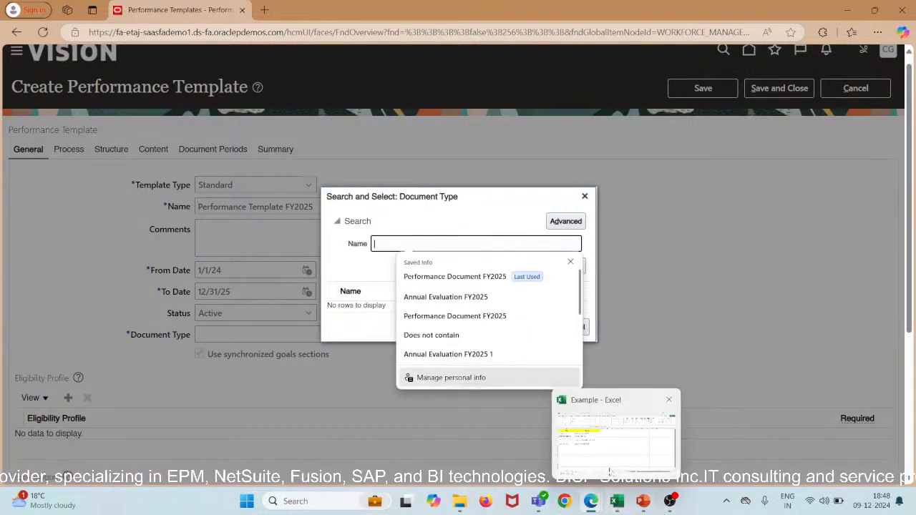
{"action": "mouse_move", "coordinate": [610, 463]}
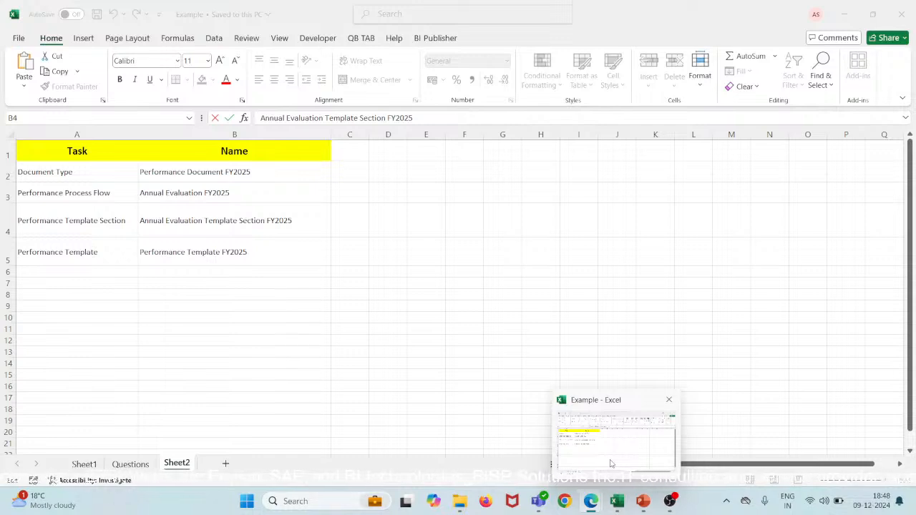
- Copy 'Performance Document FY2025' from Excel cell B2 and minimize Excel
{"action": "left_click", "coordinate": [611, 463]}
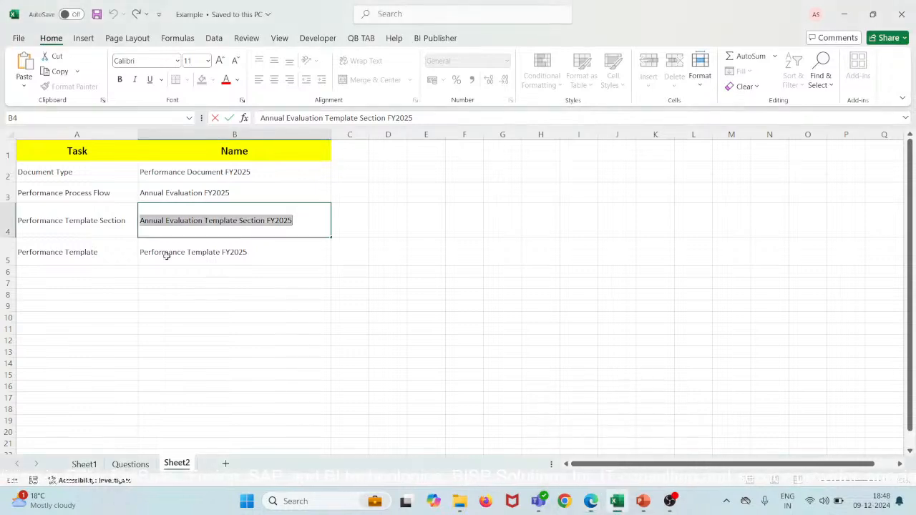
{"action": "left_click", "coordinate": [252, 173]}
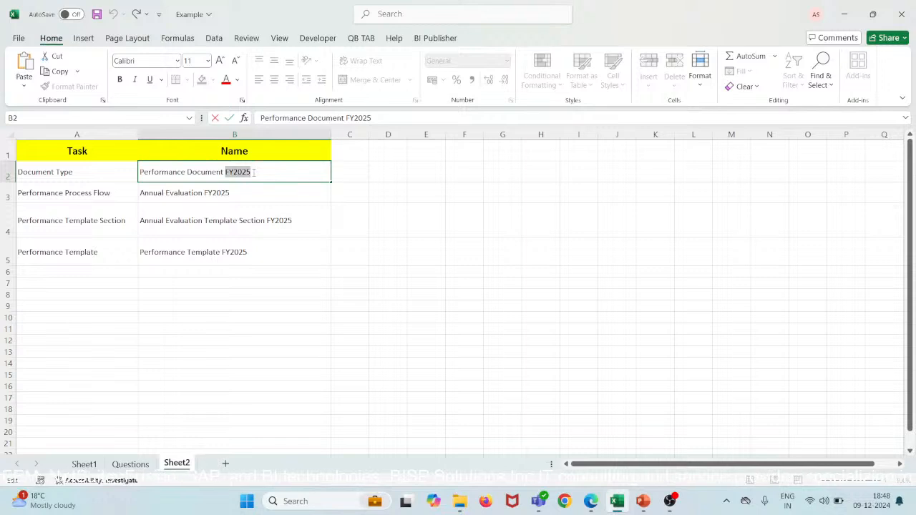
{"action": "triple_click", "coordinate": [253, 173]}
{"action": "key", "text": "ctrl+c"}
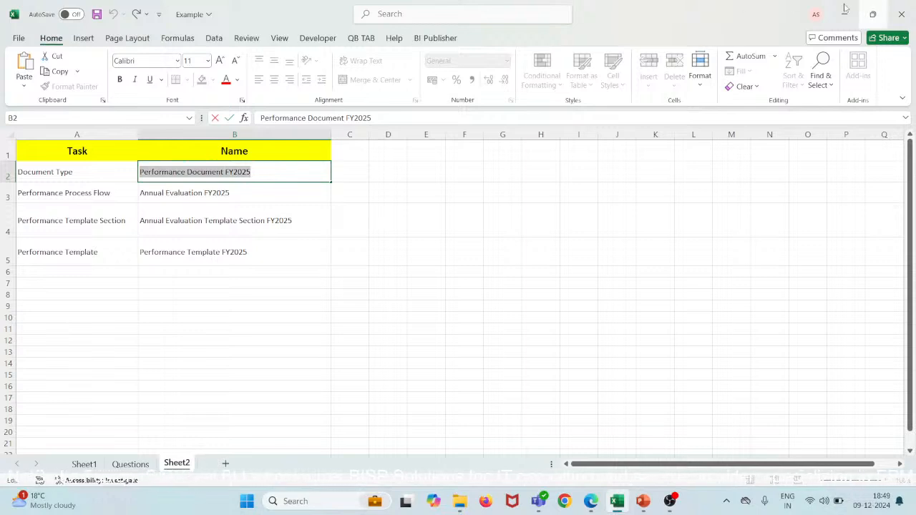
{"action": "left_click", "coordinate": [815, 14]}
{"action": "left_click", "coordinate": [845, 14]}
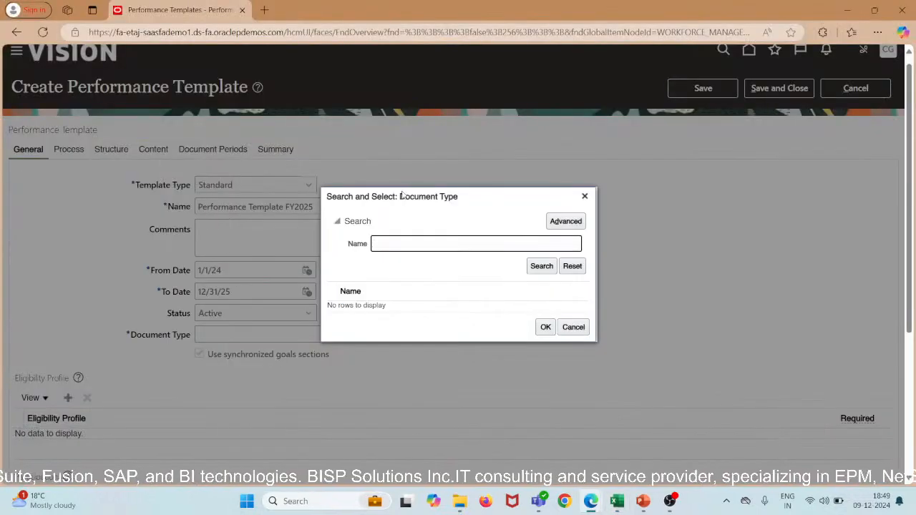
- Paste the name into the document type search, cancel it, and edit the From Date
{"action": "key", "text": "ctrl+v"}
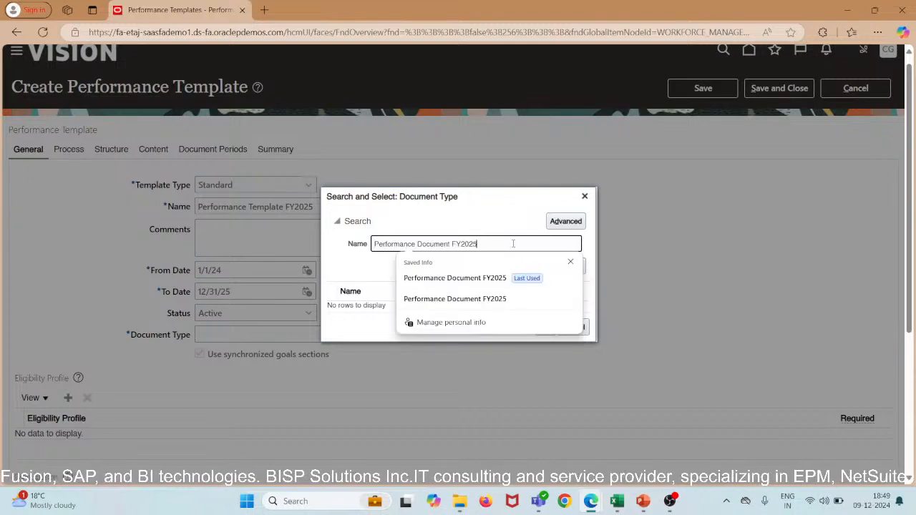
{"action": "left_click", "coordinate": [501, 279]}
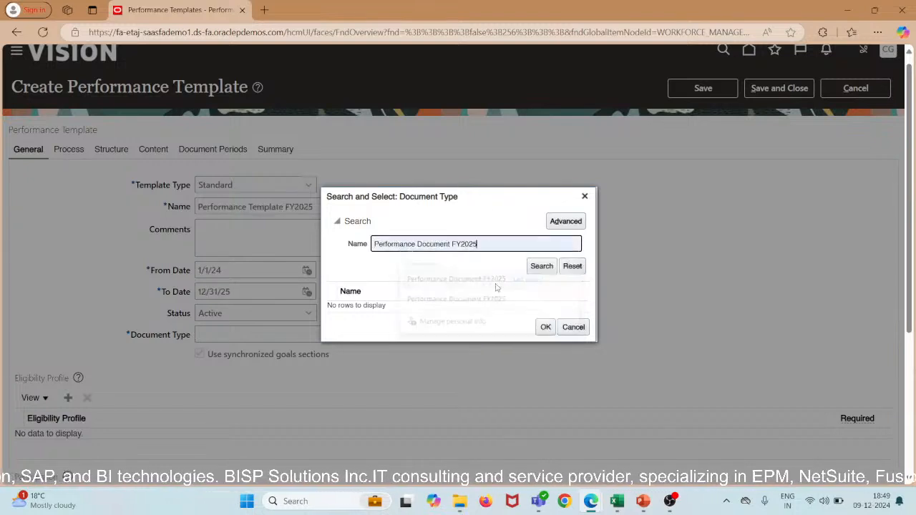
{"action": "key", "text": "Return"}
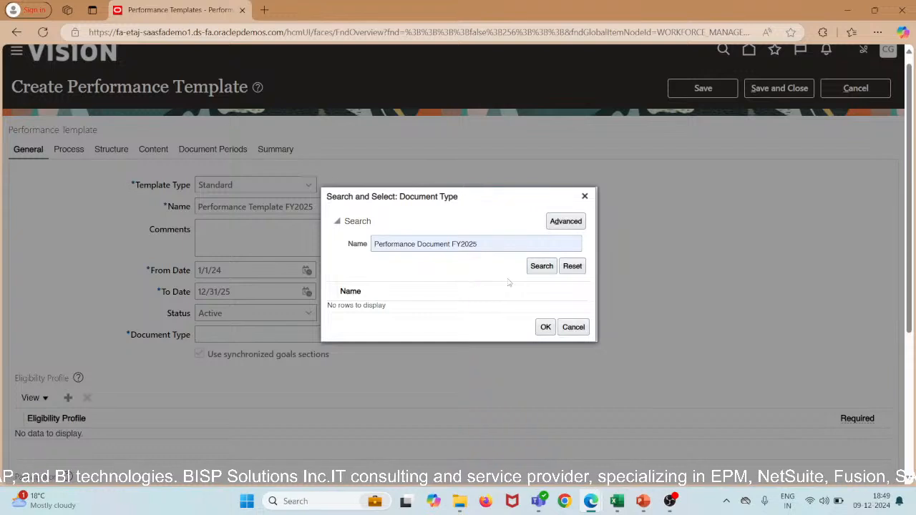
{"action": "left_click", "coordinate": [546, 327]}
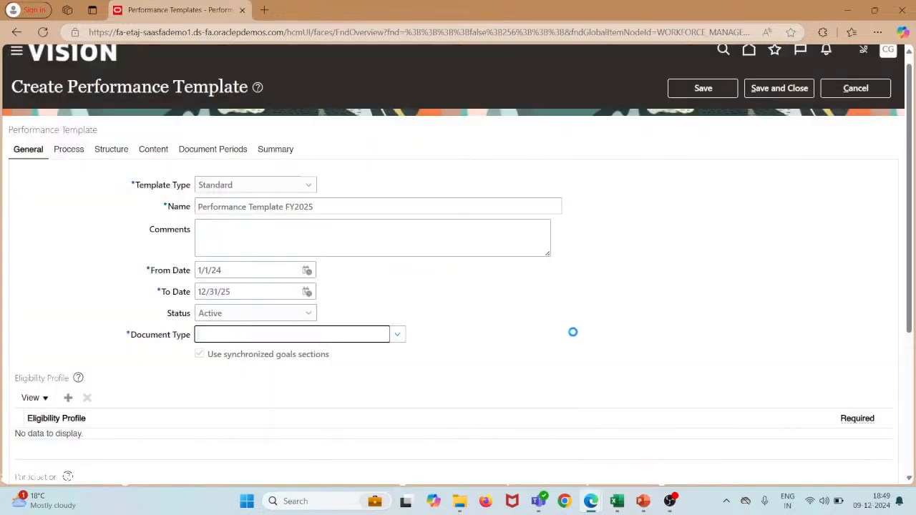
{"action": "left_click", "coordinate": [257, 270]}
{"action": "key", "text": "BackSpace"}
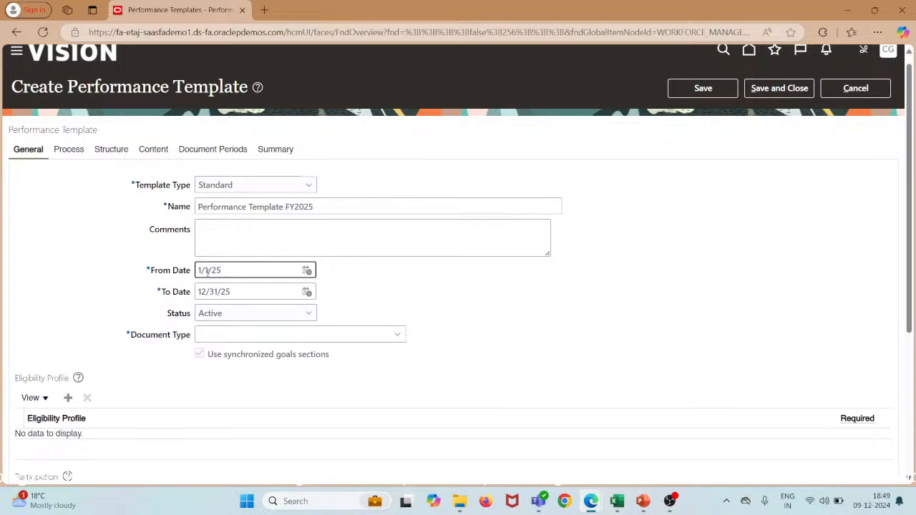
- Search for and select Performance Document FY2025 as the template's Document Type
{"action": "left_click", "coordinate": [396, 336]}
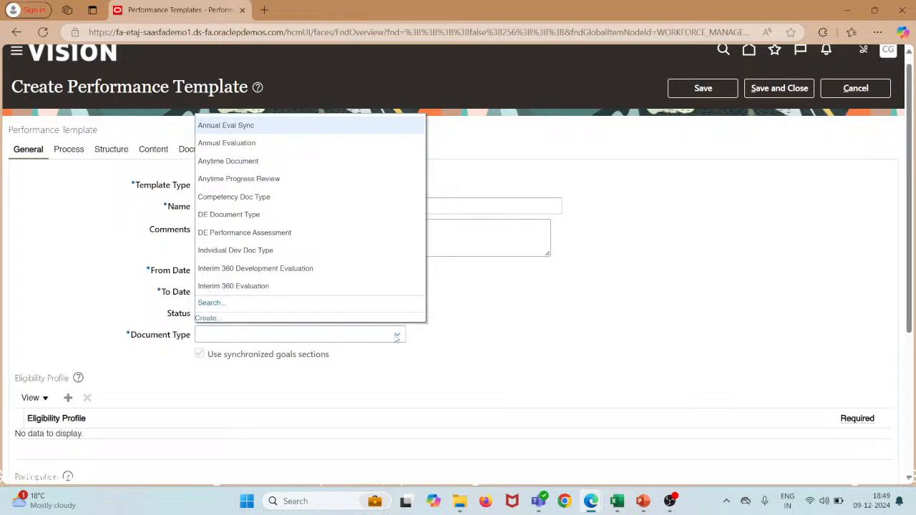
{"action": "left_click", "coordinate": [209, 303]}
{"action": "left_click", "coordinate": [494, 244]}
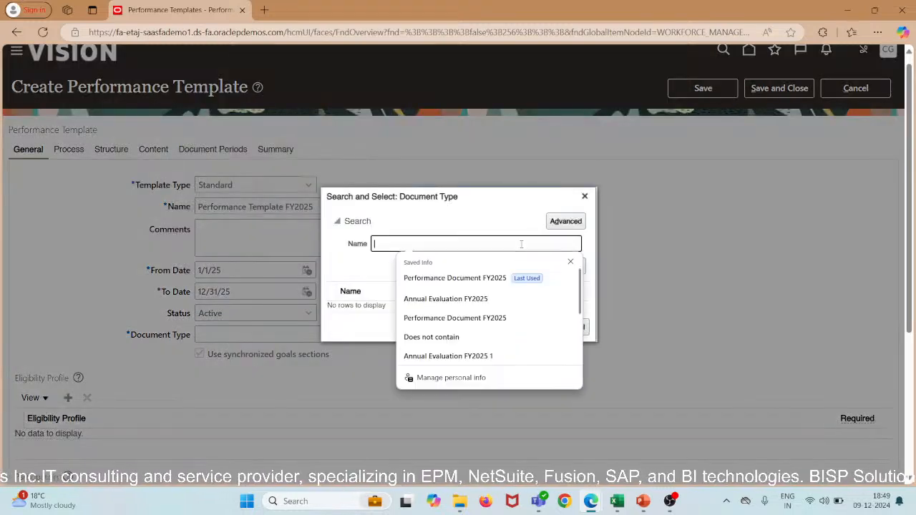
{"action": "left_click", "coordinate": [455, 279]}
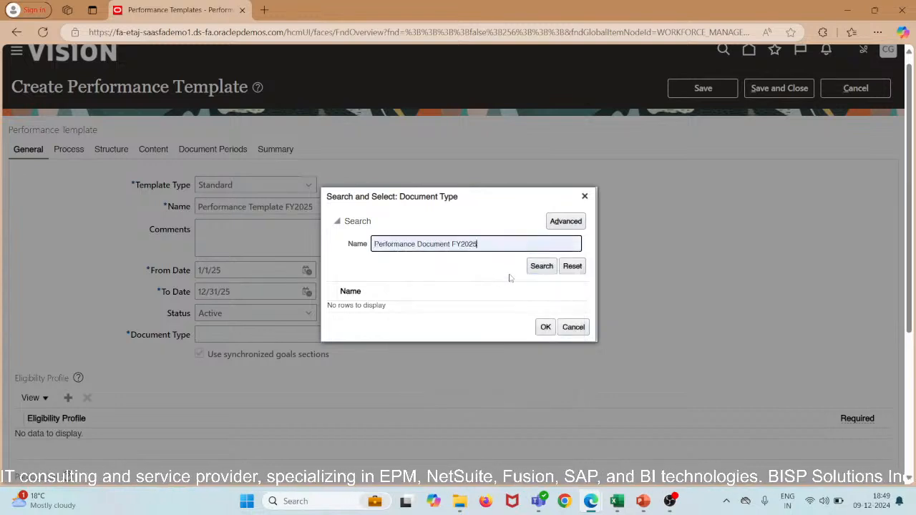
{"action": "left_click", "coordinate": [541, 261]}
{"action": "left_click", "coordinate": [477, 305]}
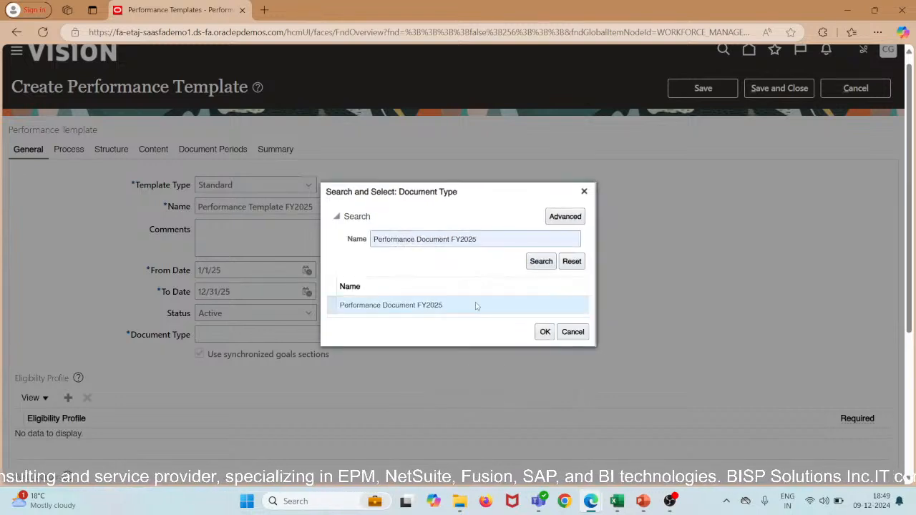
{"action": "left_click", "coordinate": [545, 332]}
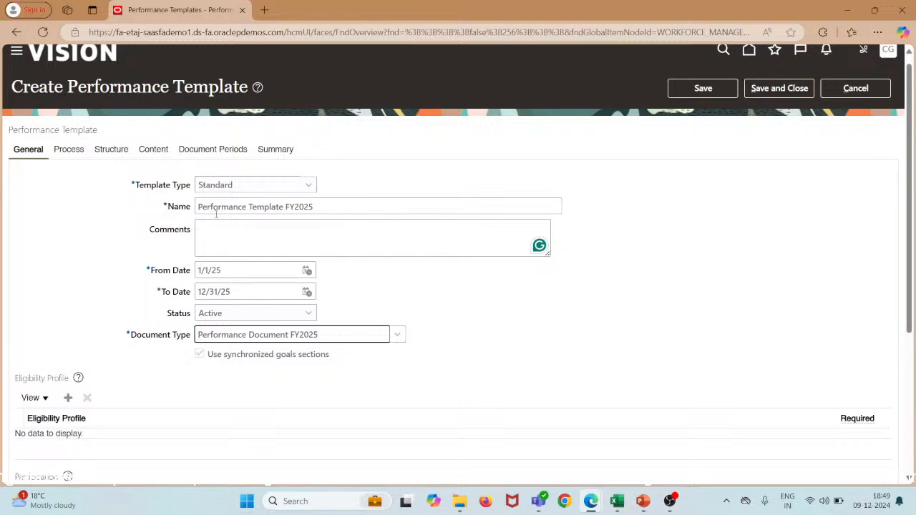
{"action": "left_click", "coordinate": [72, 149]}
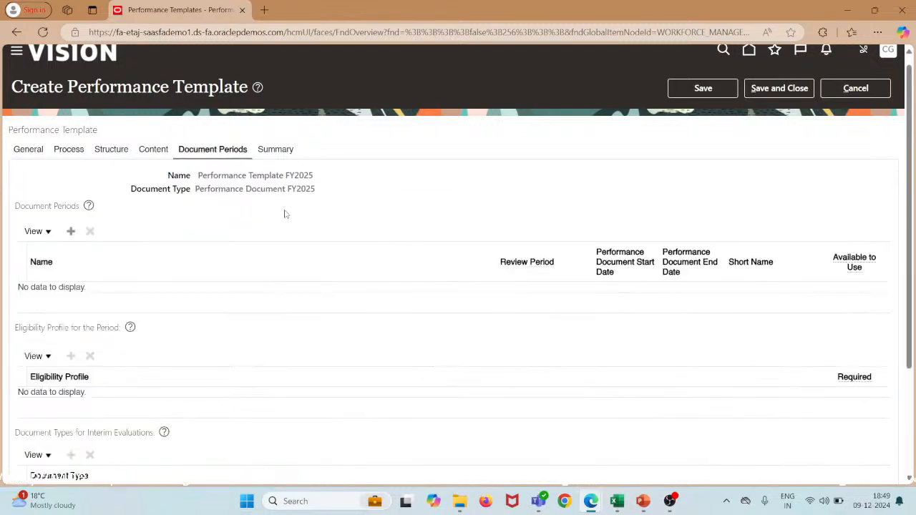
- Add a document period row and search review periods by name, then clear the name
{"action": "left_click", "coordinate": [71, 231]}
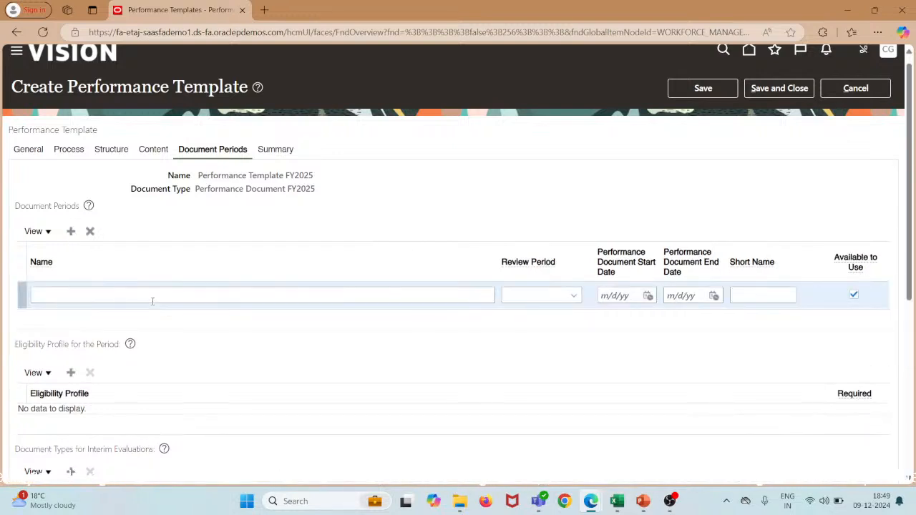
{"action": "left_click", "coordinate": [575, 295]}
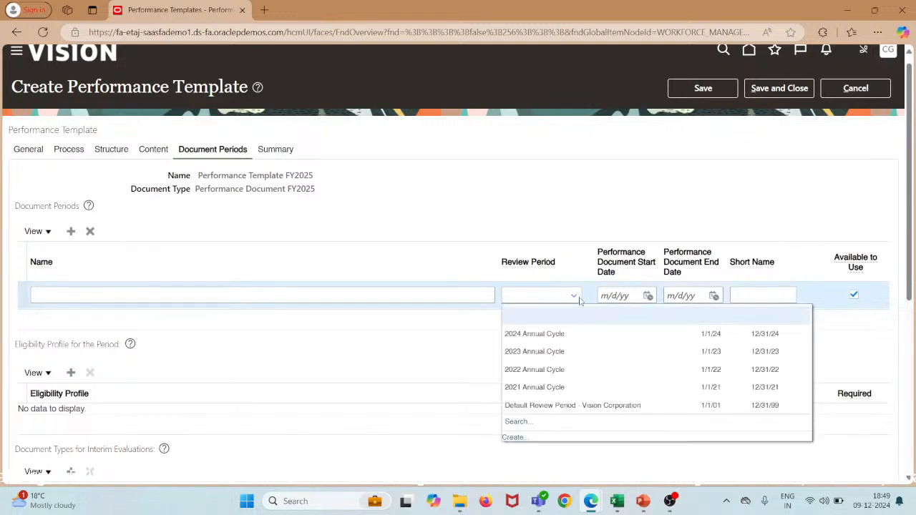
{"action": "left_click", "coordinate": [537, 422]}
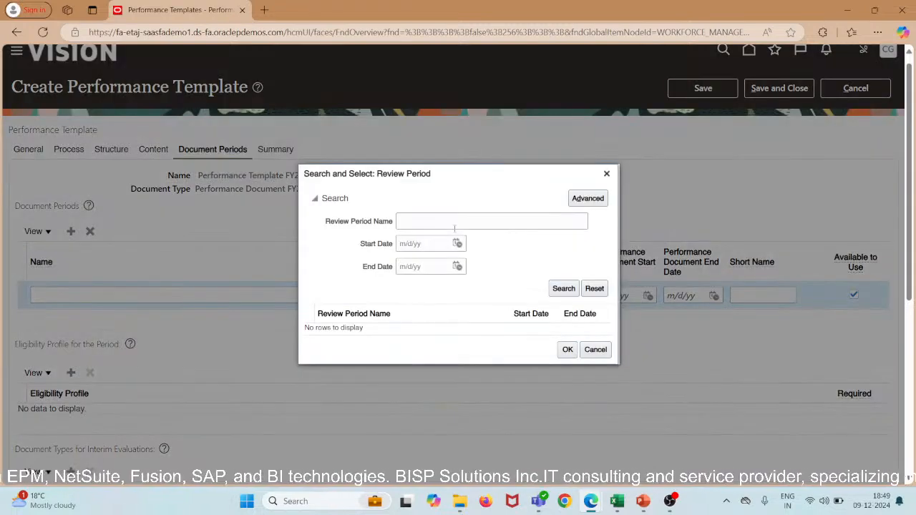
{"action": "left_click", "coordinate": [454, 227]}
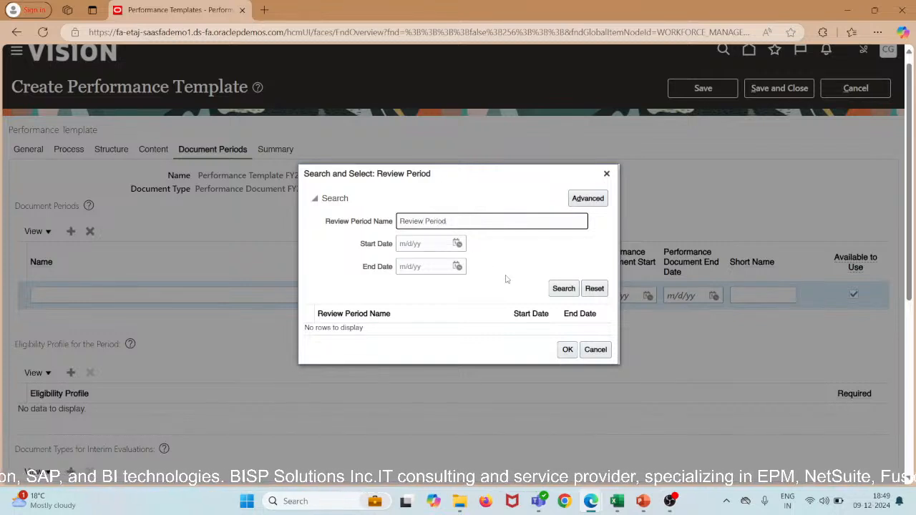
{"action": "left_click", "coordinate": [564, 288]}
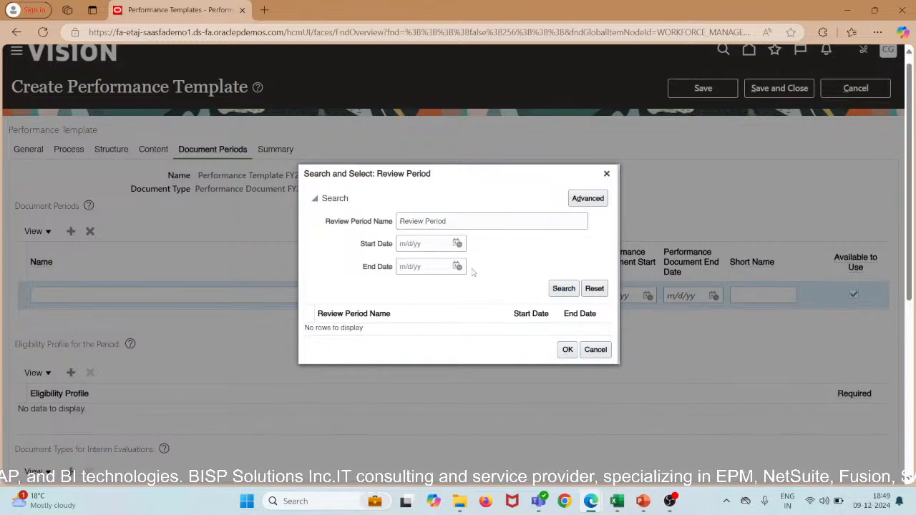
{"action": "triple_click", "coordinate": [478, 214]}
{"action": "key", "text": "BackSpace"}
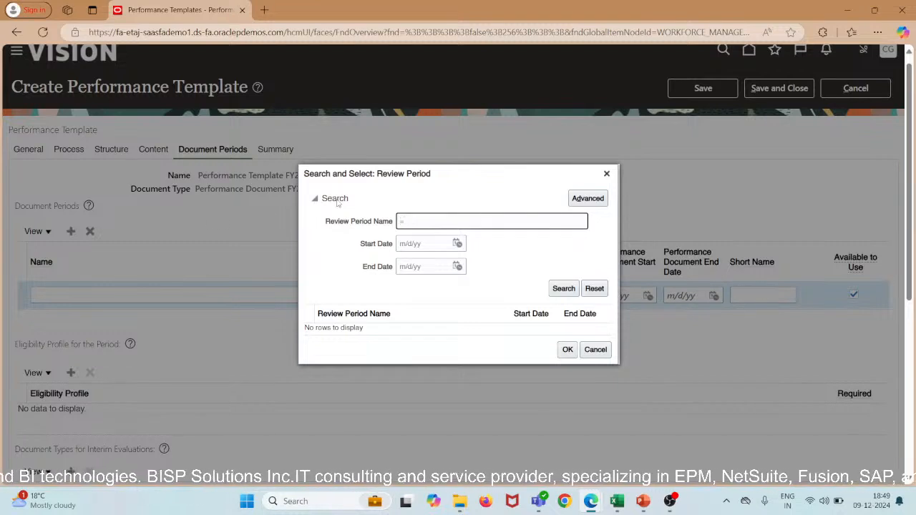
- Search review periods starting 1/1/25, cancel without choosing, and delete the empty row
{"action": "left_click", "coordinate": [453, 243]}
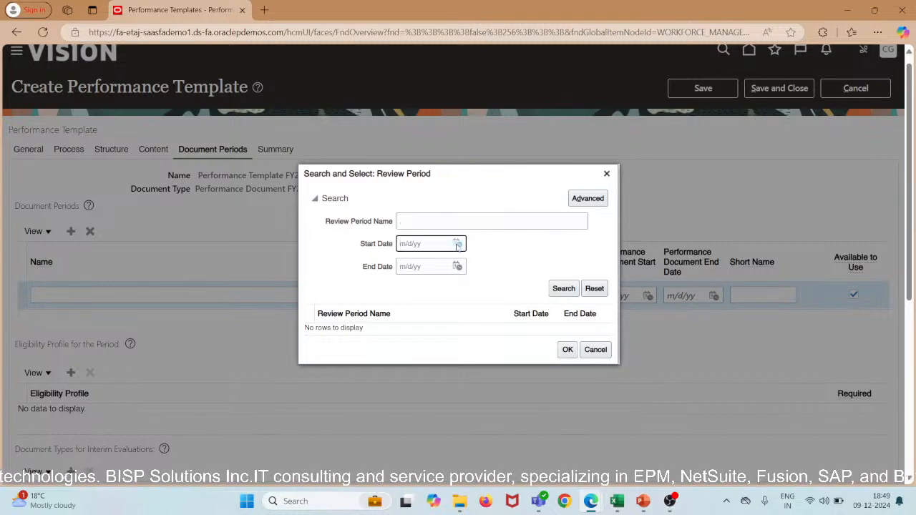
{"action": "left_click", "coordinate": [458, 244]}
{"action": "left_click", "coordinate": [570, 264]}
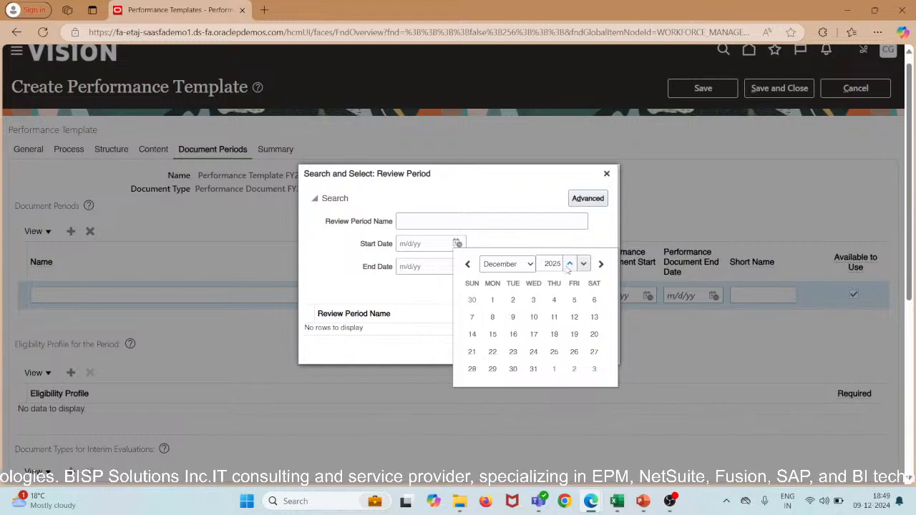
{"action": "left_click", "coordinate": [583, 263]}
{"action": "left_click", "coordinate": [570, 263]}
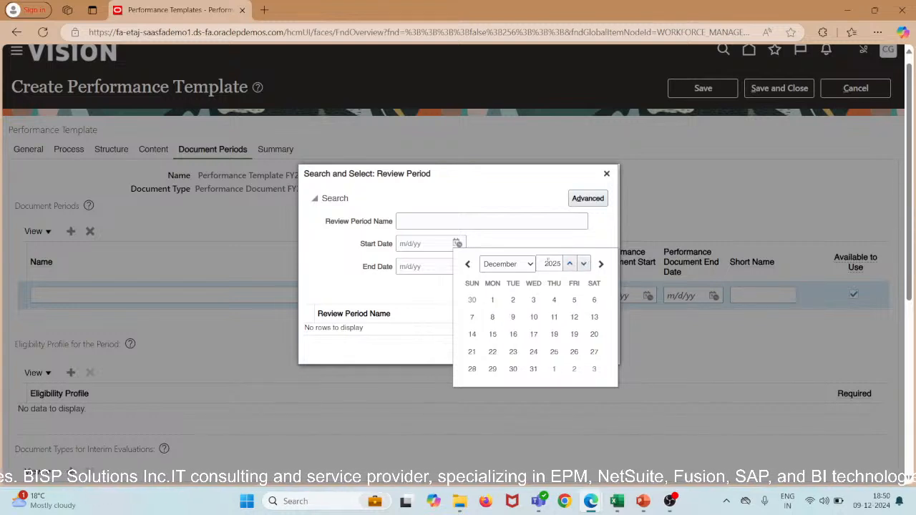
{"action": "left_click", "coordinate": [531, 264]}
{"action": "left_click", "coordinate": [501, 280]}
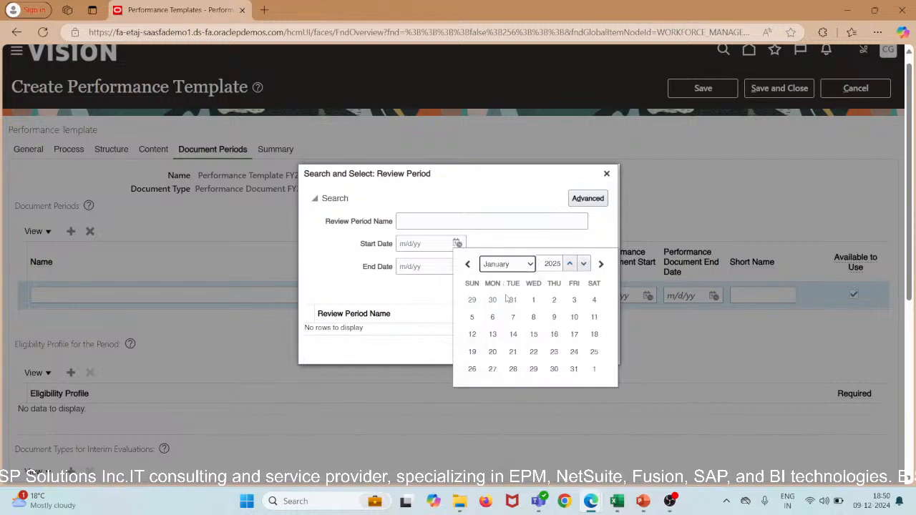
{"action": "left_click", "coordinate": [534, 300]}
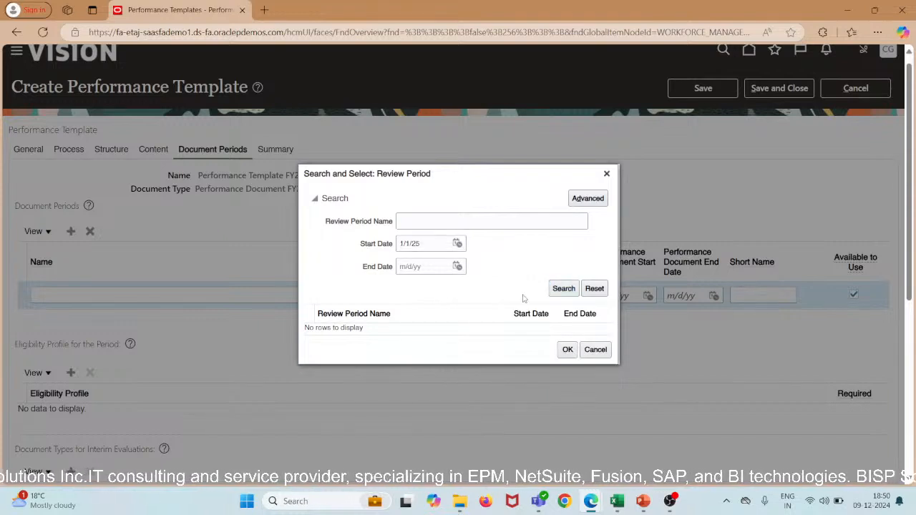
{"action": "left_click", "coordinate": [563, 288]}
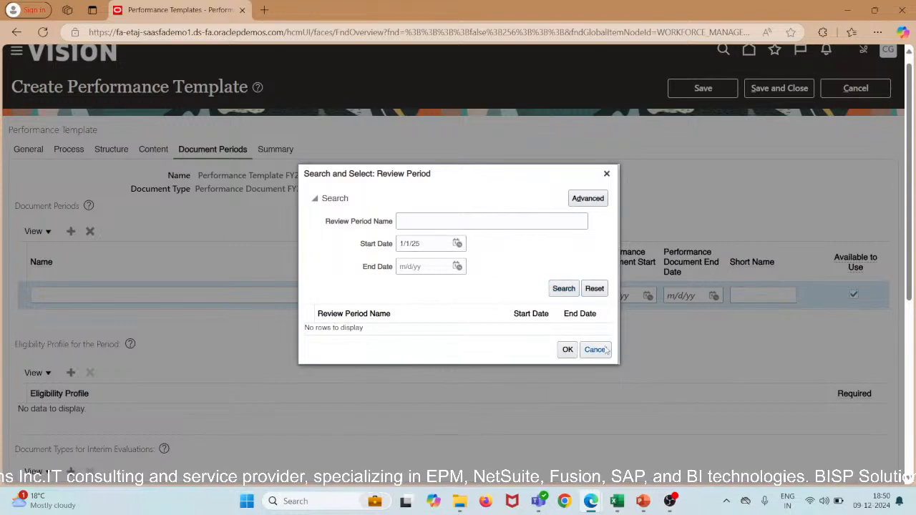
{"action": "left_click", "coordinate": [606, 349]}
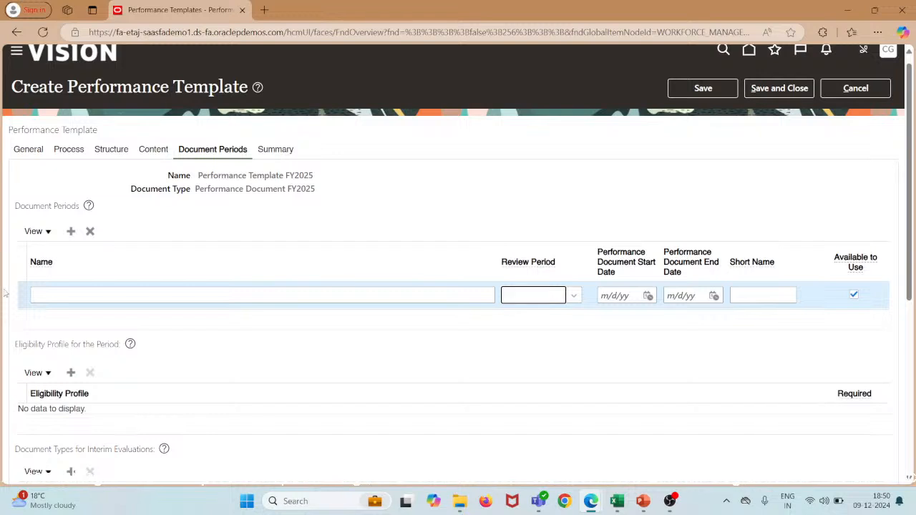
{"action": "left_click", "coordinate": [90, 231]}
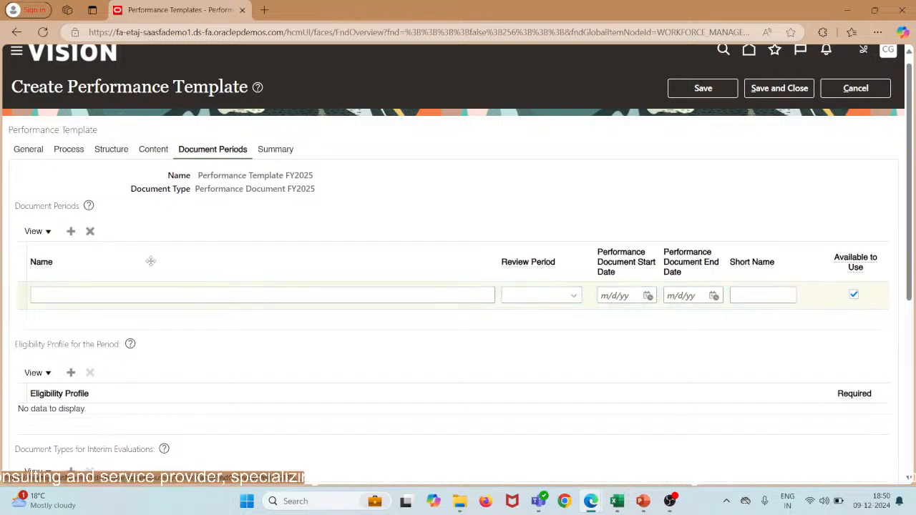
- Review the template Summary and attempt Save and Close on Performance Template FY2025
{"action": "left_click", "coordinate": [276, 150]}
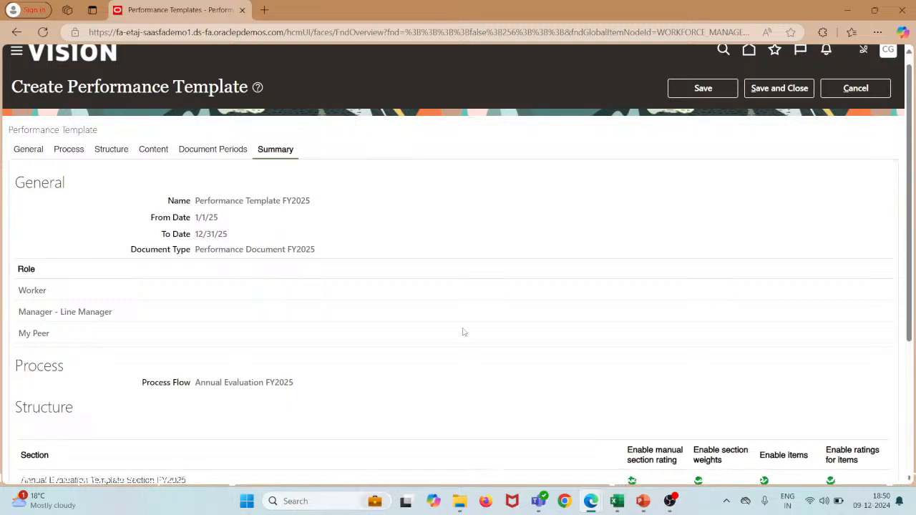
{"action": "scroll", "coordinate": [462, 332], "scroll_direction": "down", "scroll_amount": 3}
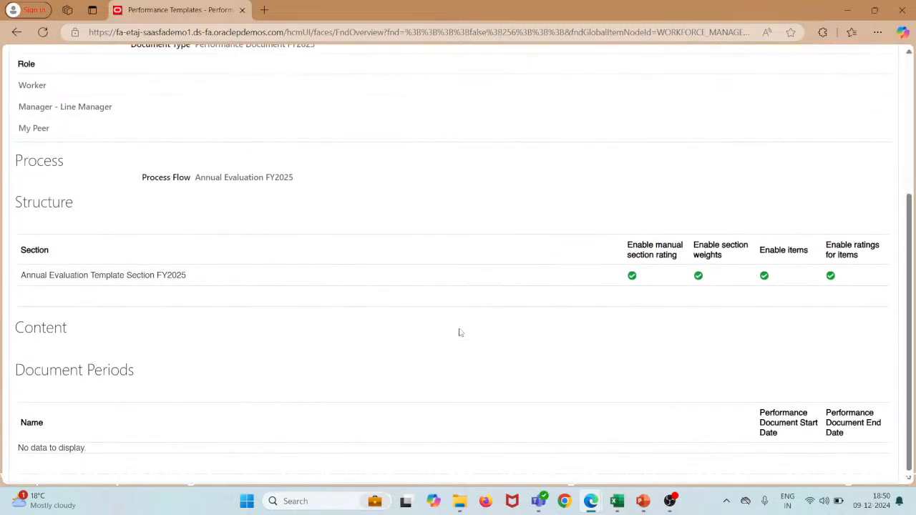
{"action": "right_click", "coordinate": [460, 332]}
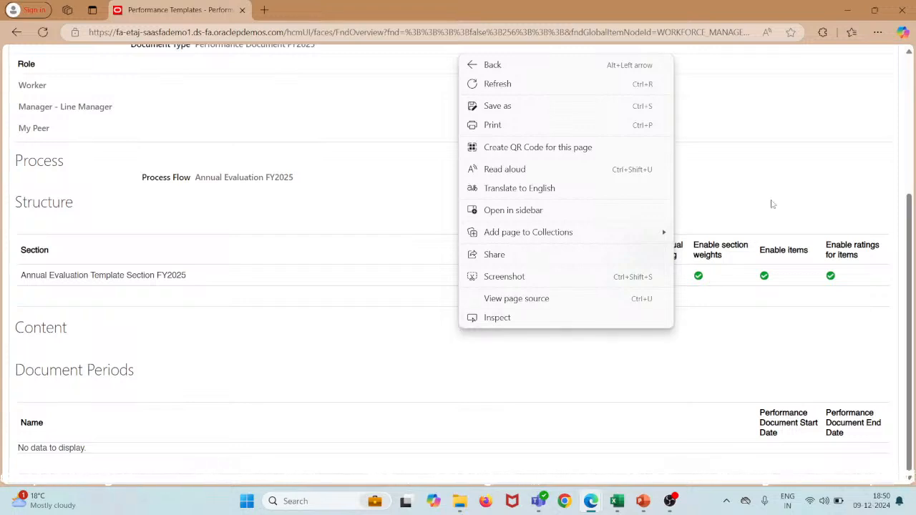
{"action": "left_click", "coordinate": [791, 179]}
{"action": "scroll", "coordinate": [791, 179], "scroll_direction": "up", "scroll_amount": 3}
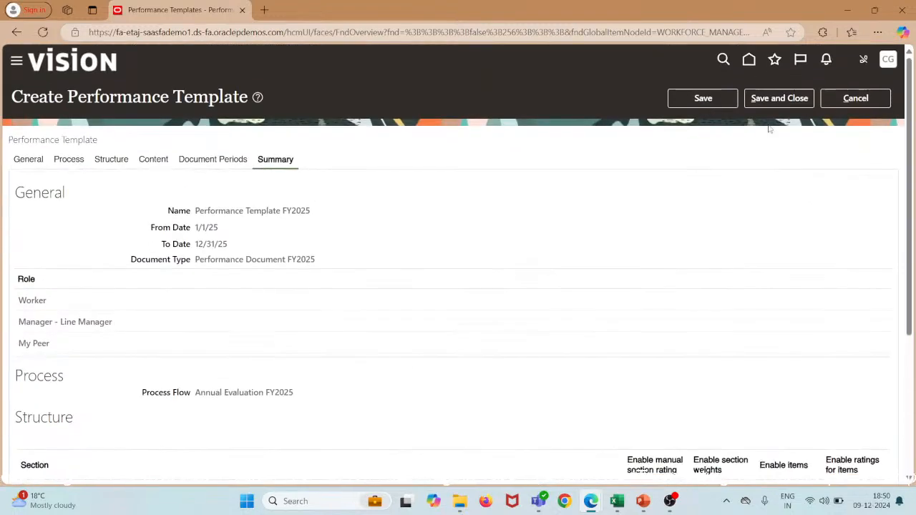
{"action": "left_click", "coordinate": [765, 104]}
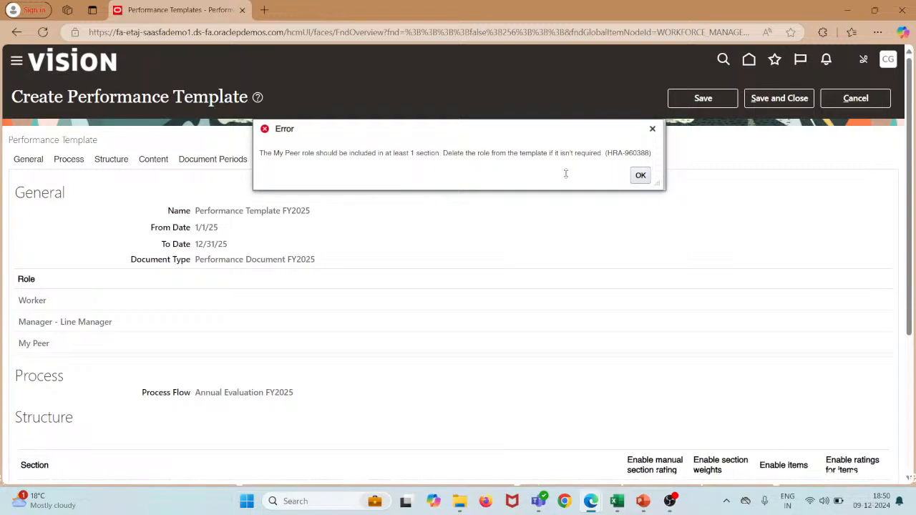
- Dismiss the My Peer role error and review the template's Structure, Content and Process settings
{"action": "left_click", "coordinate": [640, 177]}
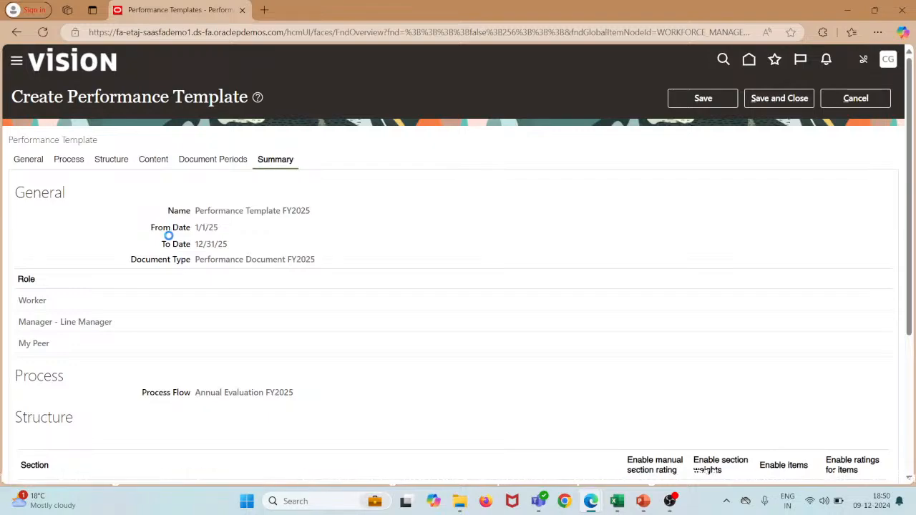
{"action": "scroll", "coordinate": [169, 236], "scroll_direction": "down", "scroll_amount": 15}
{"action": "scroll", "coordinate": [170, 240], "scroll_direction": "down", "scroll_amount": 2}
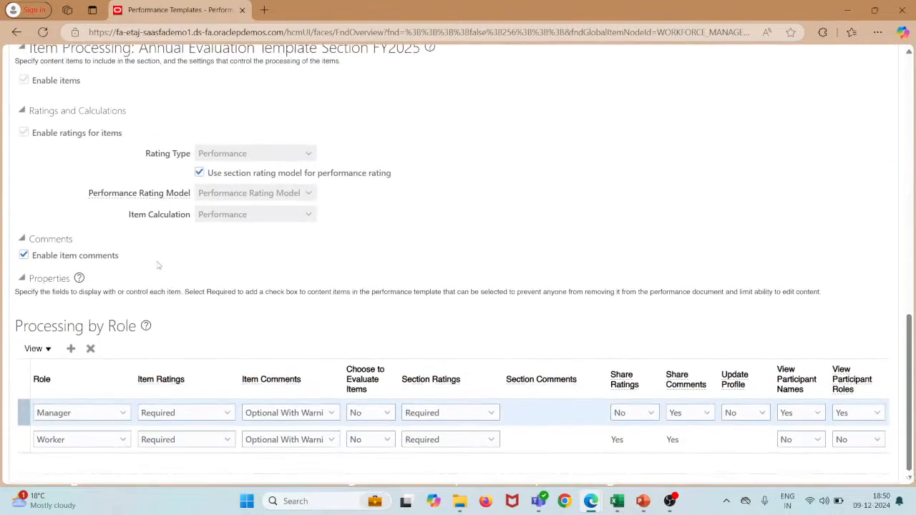
{"action": "scroll", "coordinate": [222, 289], "scroll_direction": "up", "scroll_amount": 15}
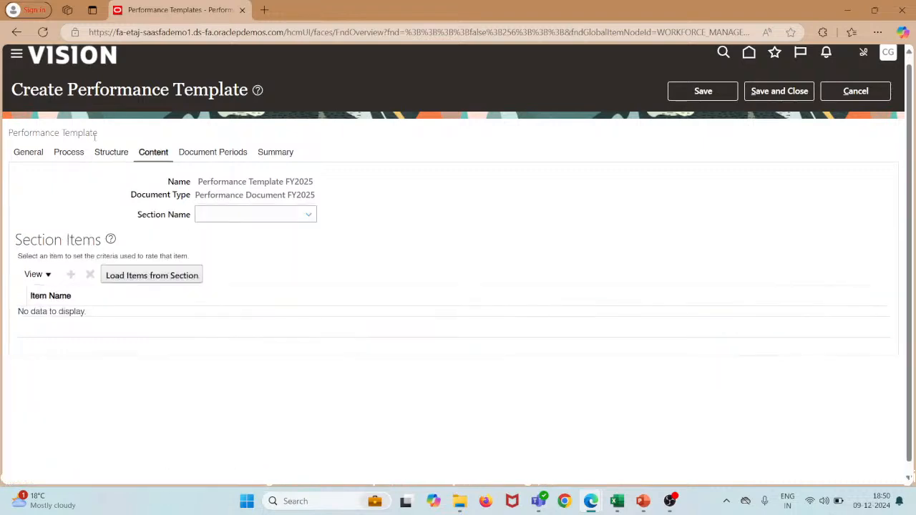
{"action": "left_click", "coordinate": [69, 152]}
{"action": "scroll", "coordinate": [173, 236], "scroll_direction": "down", "scroll_amount": 10}
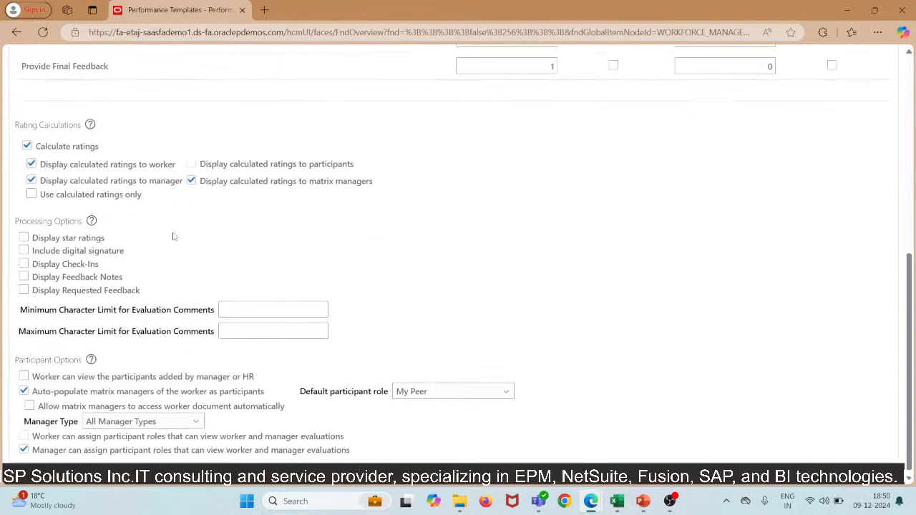
{"action": "scroll", "coordinate": [173, 237], "scroll_direction": "up", "scroll_amount": 10}
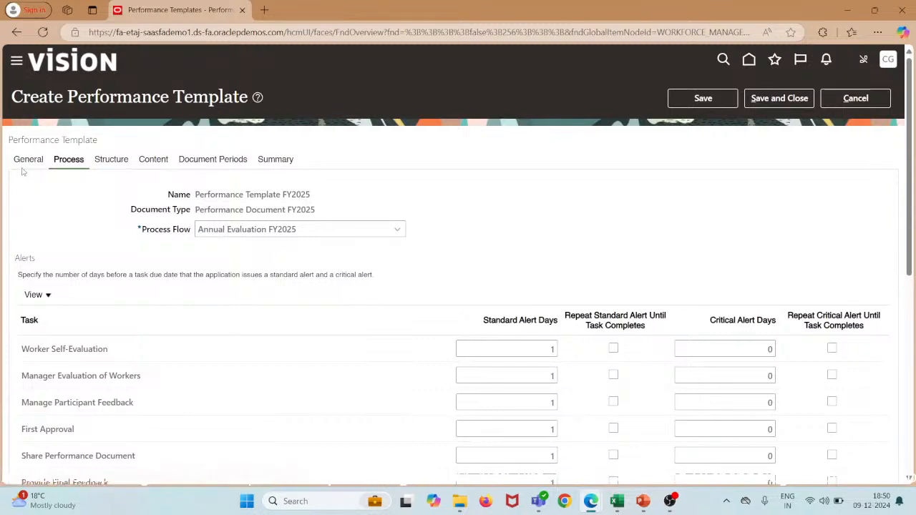
{"action": "left_click", "coordinate": [270, 160]}
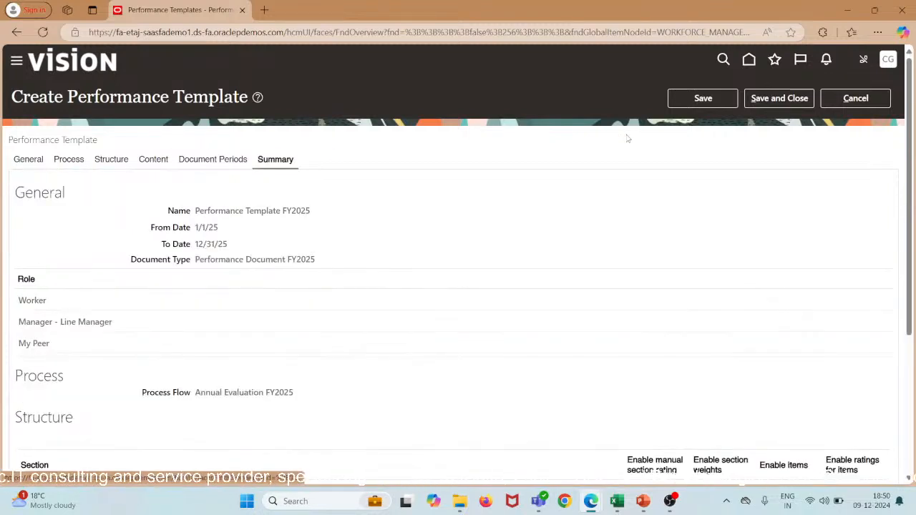
- Retry Save and Close, dismiss the repeated My Peer error, and view General's participation roles
{"action": "left_click", "coordinate": [779, 98]}
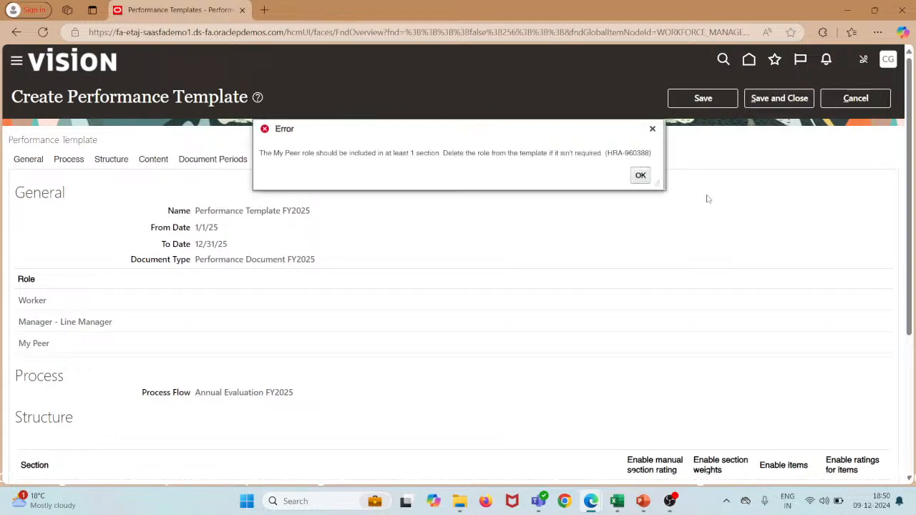
{"action": "left_click", "coordinate": [640, 176]}
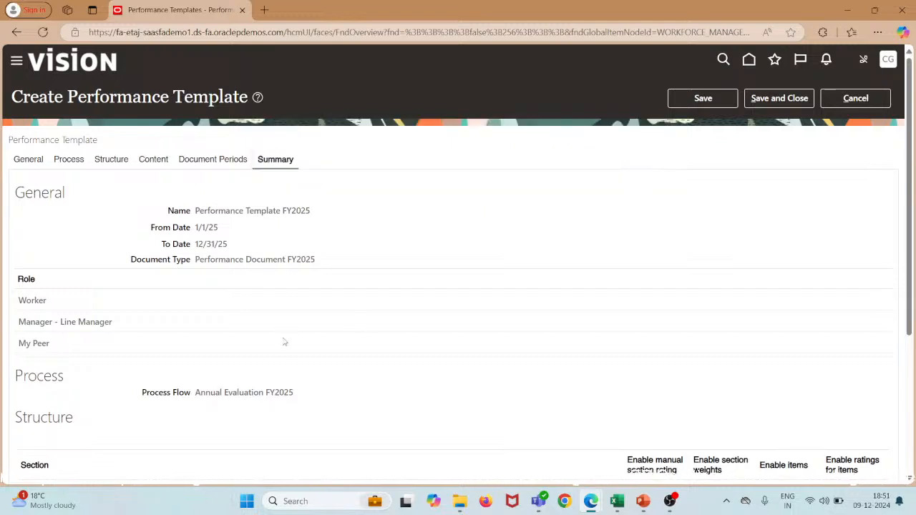
{"action": "scroll", "coordinate": [258, 348], "scroll_direction": "down", "scroll_amount": 1}
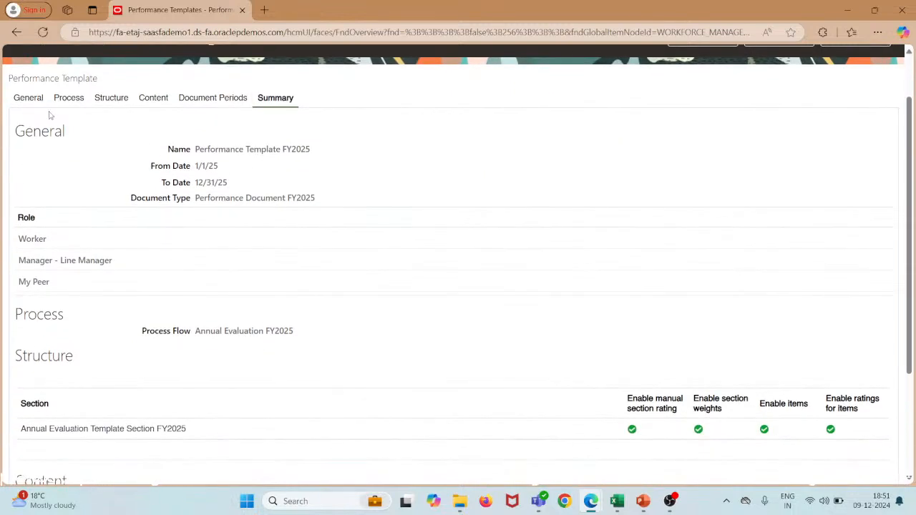
{"action": "left_click", "coordinate": [28, 99]}
{"action": "scroll", "coordinate": [234, 278], "scroll_direction": "down", "scroll_amount": 3}
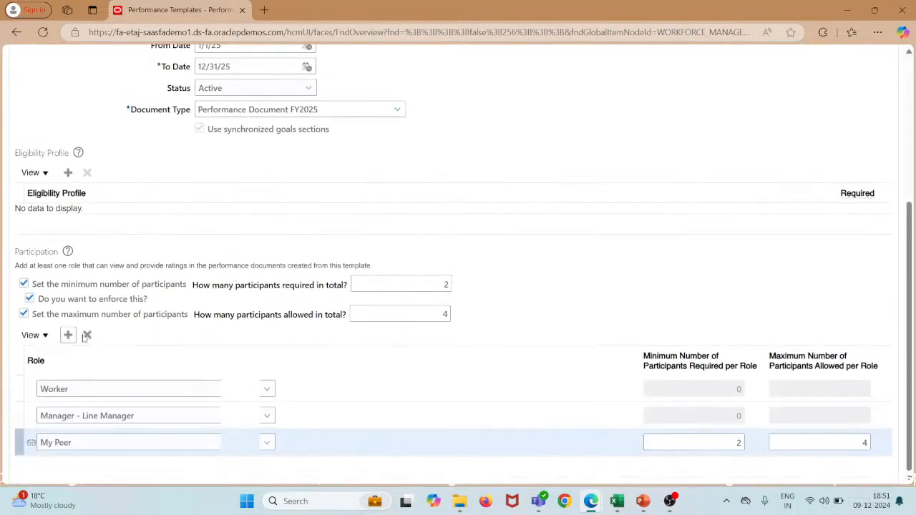
- Turn off the minimum and maximum participant limits; deleting My Peer is refused with HRA-960372
{"action": "left_click", "coordinate": [87, 334]}
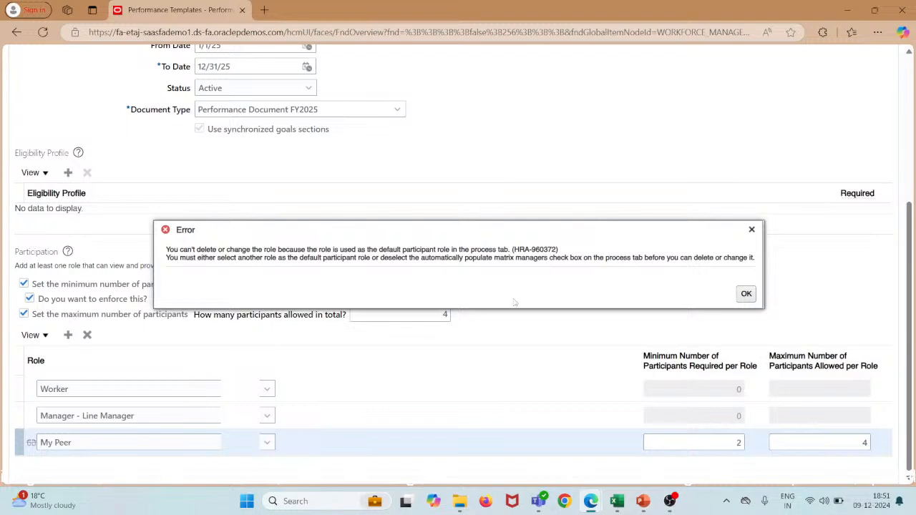
{"action": "left_click", "coordinate": [745, 294]}
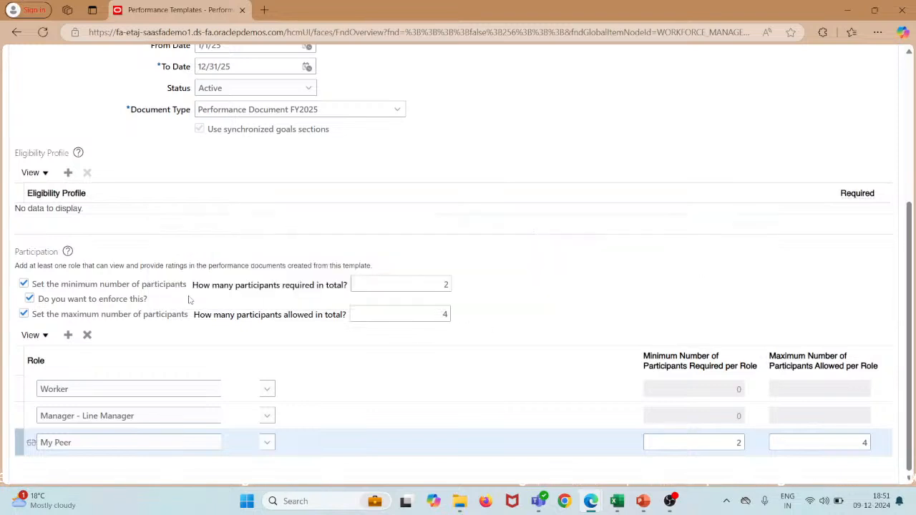
{"action": "left_click", "coordinate": [23, 283]}
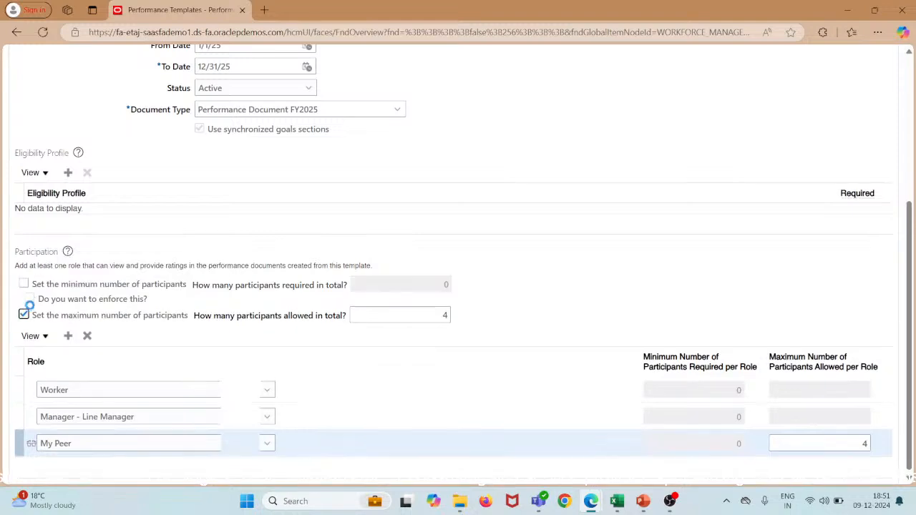
{"action": "left_click", "coordinate": [24, 314]}
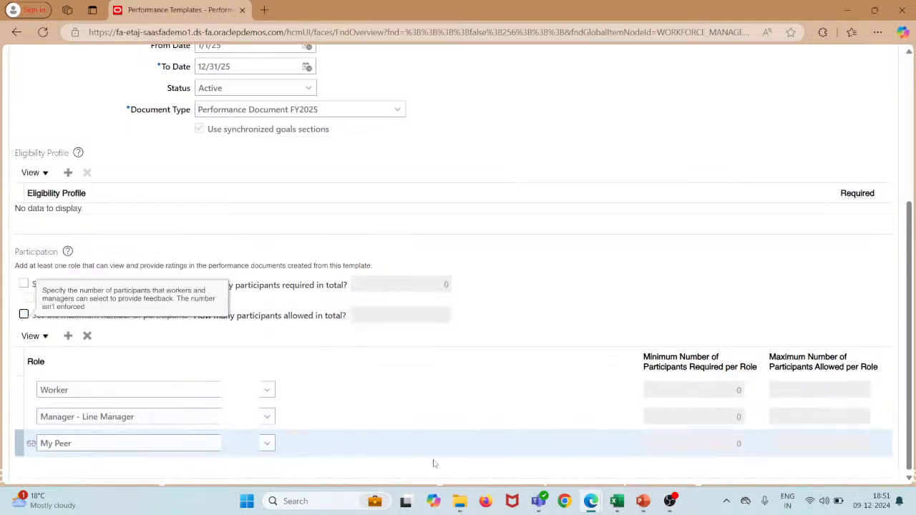
{"action": "left_click", "coordinate": [87, 336]}
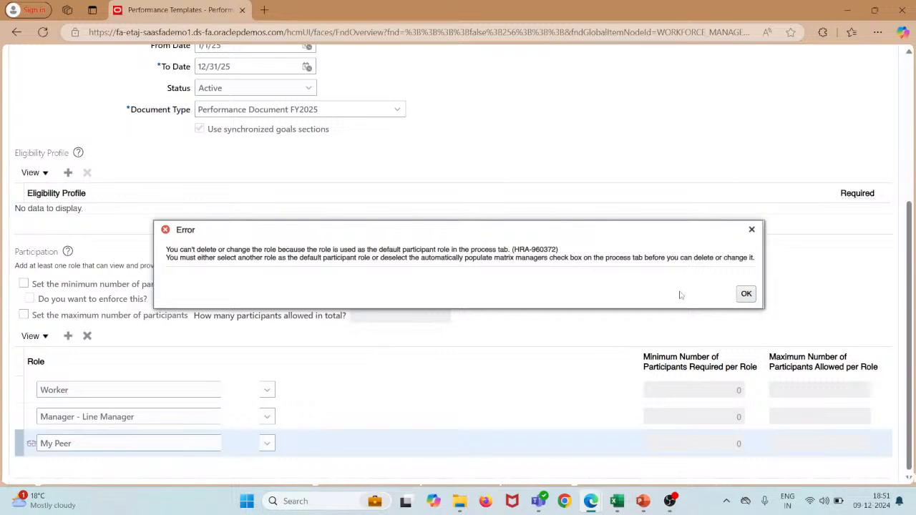
{"action": "left_click", "coordinate": [749, 293]}
- On the Process settings, turn off Auto-populate matrix managers
{"action": "scroll", "coordinate": [140, 136], "scroll_direction": "up", "scroll_amount": 2}
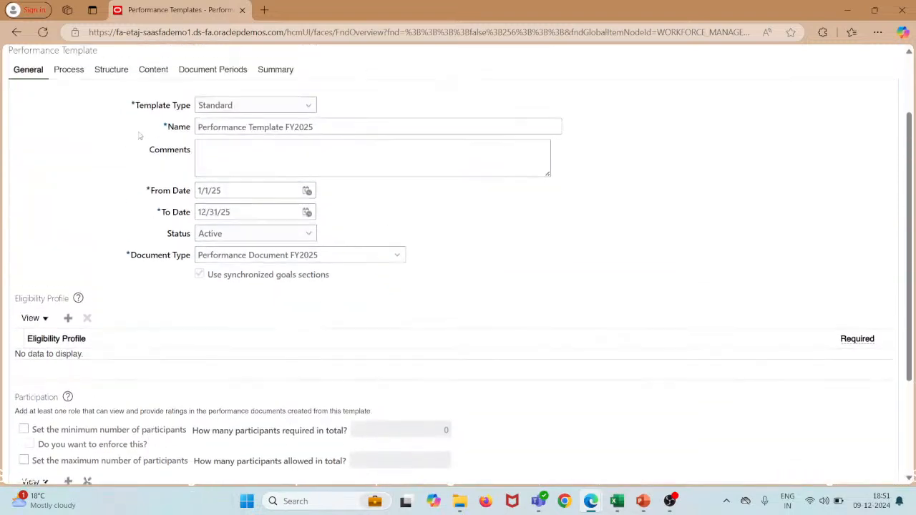
{"action": "left_click", "coordinate": [68, 69]}
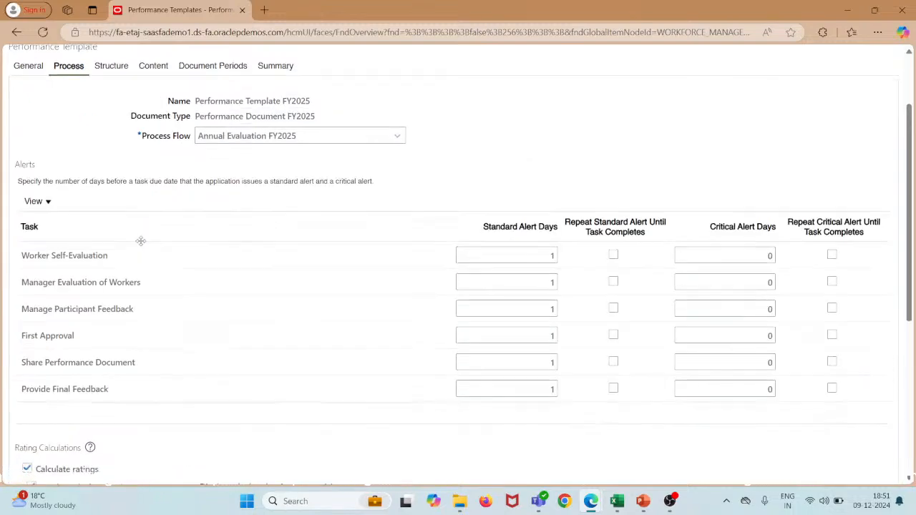
{"action": "scroll", "coordinate": [141, 243], "scroll_direction": "down", "scroll_amount": 5}
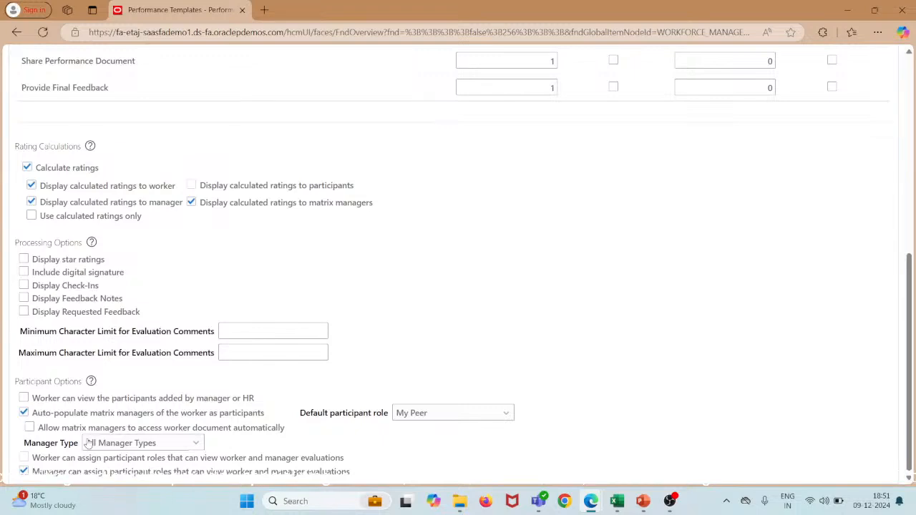
{"action": "left_click", "coordinate": [24, 413]}
{"action": "scroll", "coordinate": [250, 284], "scroll_direction": "up", "scroll_amount": 5}
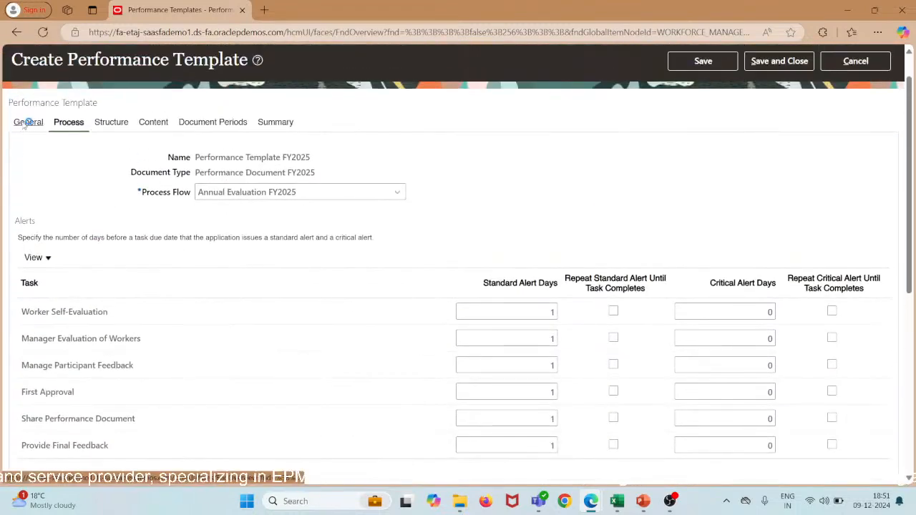
- Delete the My Peer participation role, leaving Worker and Manager - Line Manager
{"action": "left_click", "coordinate": [22, 123]}
{"action": "scroll", "coordinate": [110, 194], "scroll_direction": "down", "scroll_amount": 2}
{"action": "scroll", "coordinate": [110, 194], "scroll_direction": "down", "scroll_amount": 1}
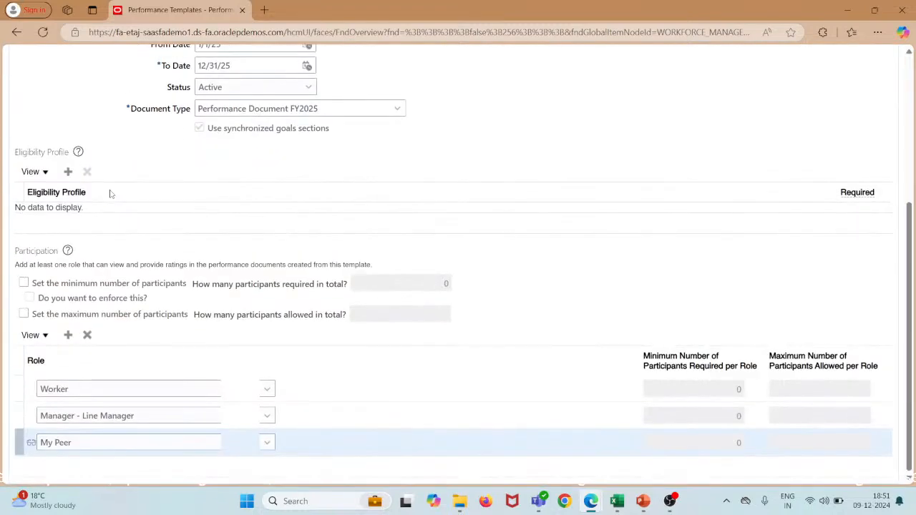
{"action": "left_click", "coordinate": [88, 335]}
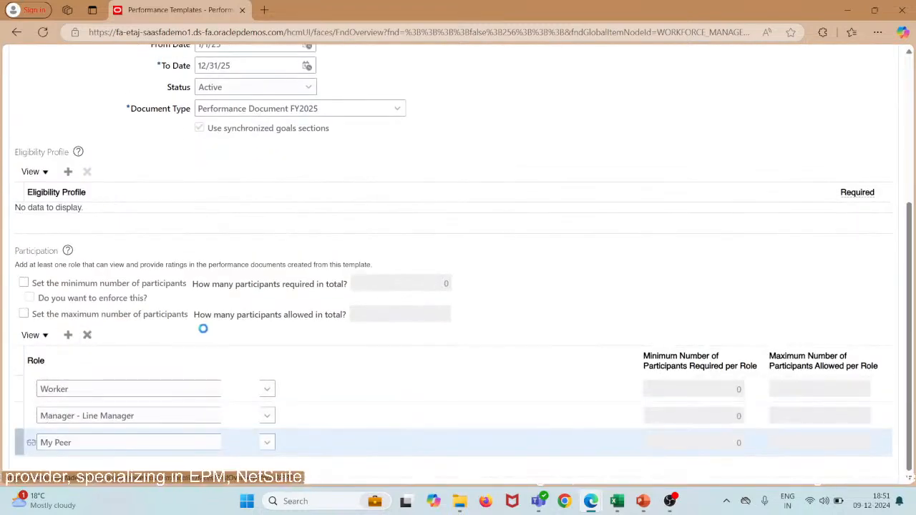
{"action": "scroll", "coordinate": [304, 338], "scroll_direction": "up", "scroll_amount": 2}
{"action": "scroll", "coordinate": [304, 339], "scroll_direction": "up", "scroll_amount": 1}
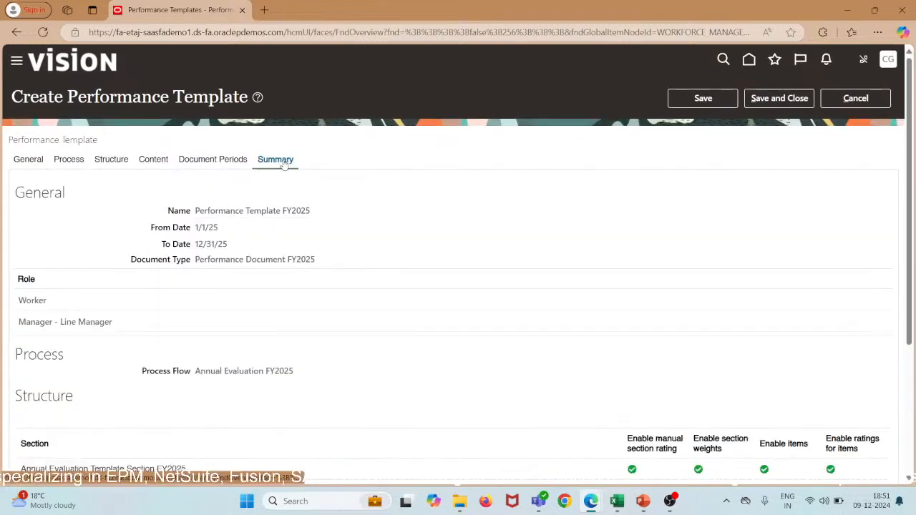
- Attempt Save and Close, dismiss error HRA-960156 about missing process-flow roles, and return to General
{"action": "left_click", "coordinate": [781, 100]}
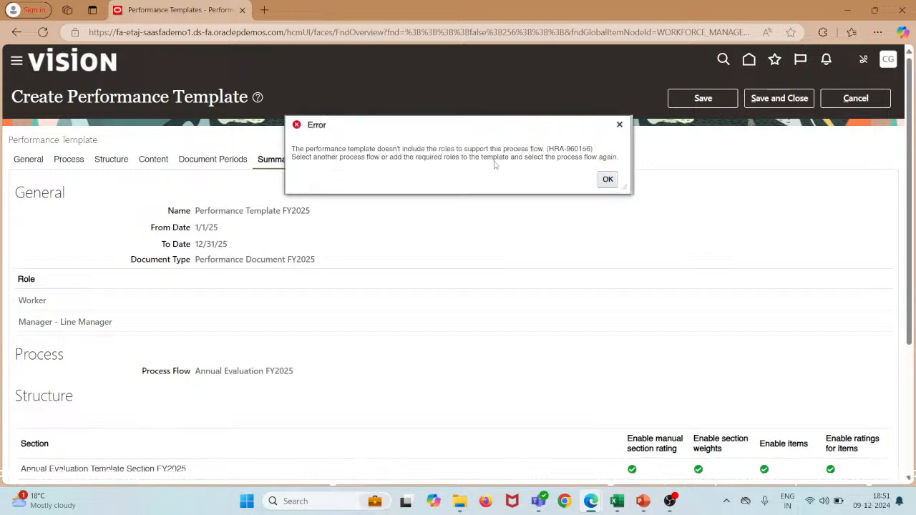
{"action": "left_click", "coordinate": [607, 181]}
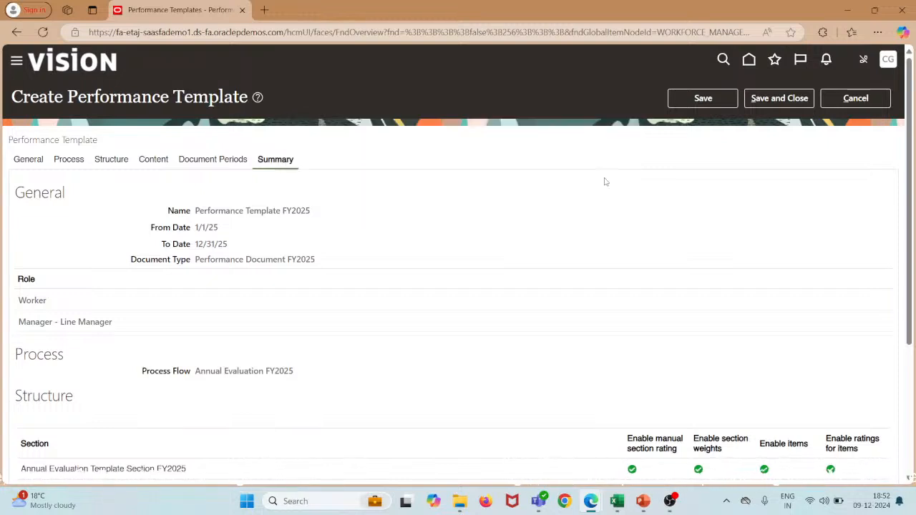
{"action": "left_click", "coordinate": [29, 158]}
{"action": "scroll", "coordinate": [305, 229], "scroll_direction": "down", "scroll_amount": 3}
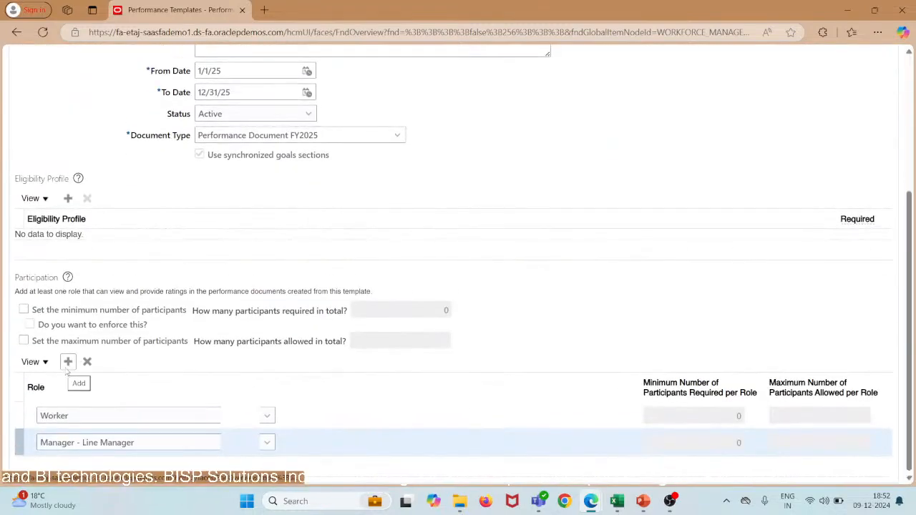
{"action": "scroll", "coordinate": [511, 173], "scroll_direction": "up", "scroll_amount": 1}
{"action": "scroll", "coordinate": [511, 173], "scroll_direction": "up", "scroll_amount": 4}
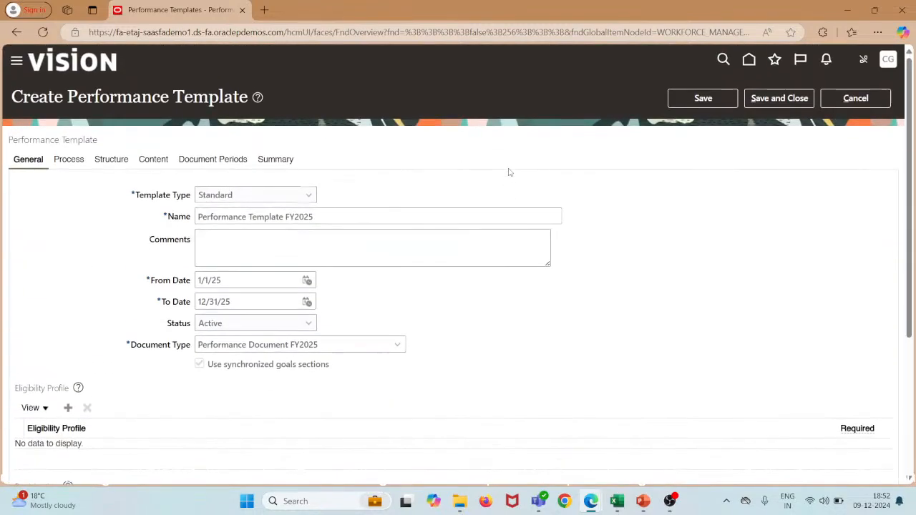
- Cancel the unsaved template and open Review Periods from the Performance task list
{"action": "left_click", "coordinate": [867, 104]}
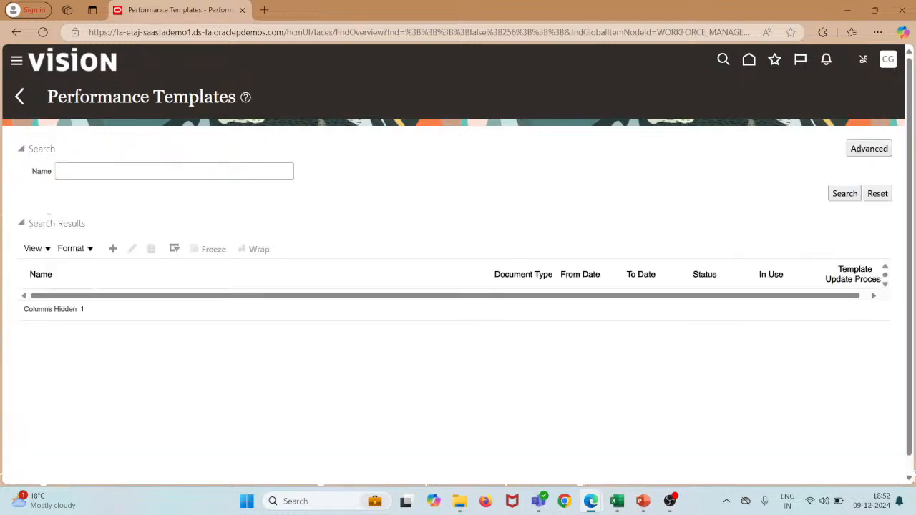
{"action": "left_click", "coordinate": [19, 100]}
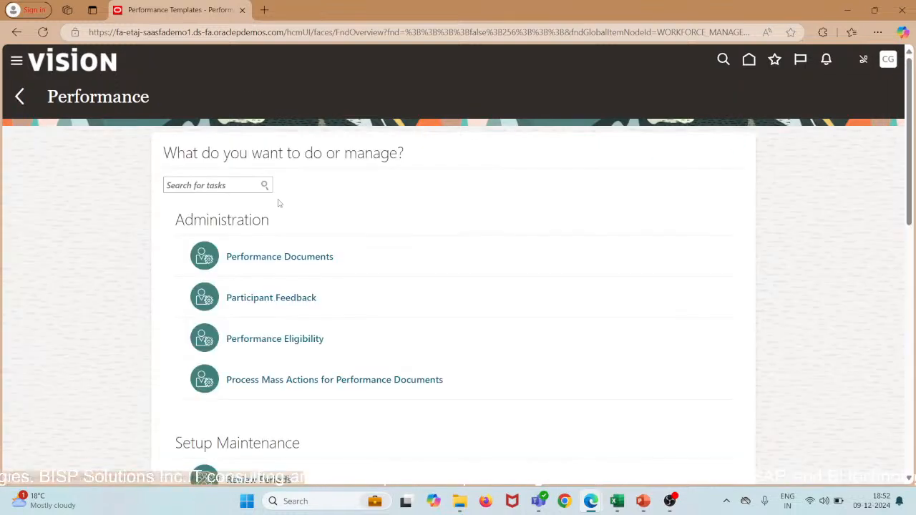
{"action": "scroll", "coordinate": [327, 310], "scroll_direction": "down", "scroll_amount": 2}
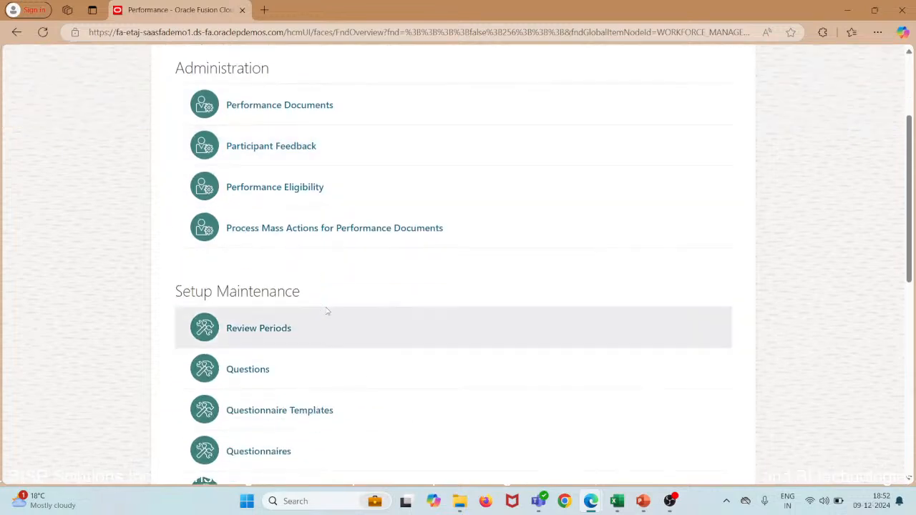
{"action": "left_click", "coordinate": [247, 328]}
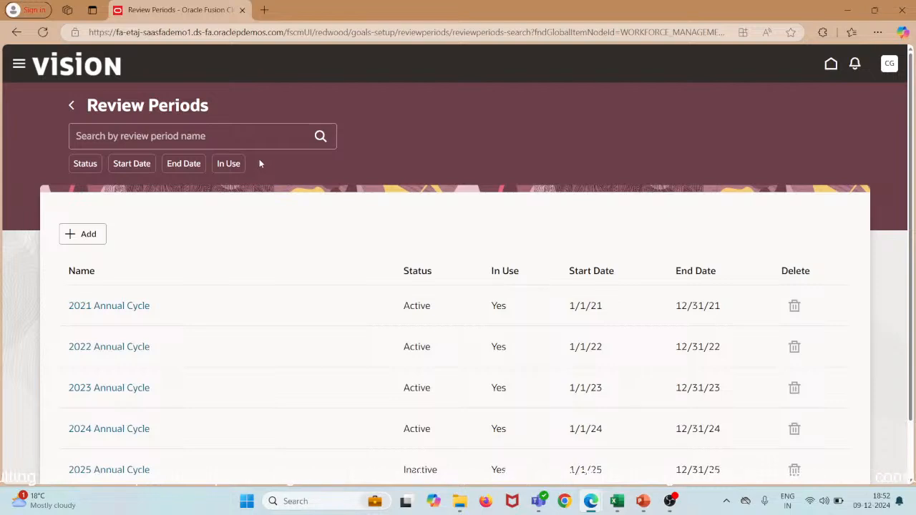
{"action": "scroll", "coordinate": [230, 292], "scroll_direction": "down", "scroll_amount": 2}
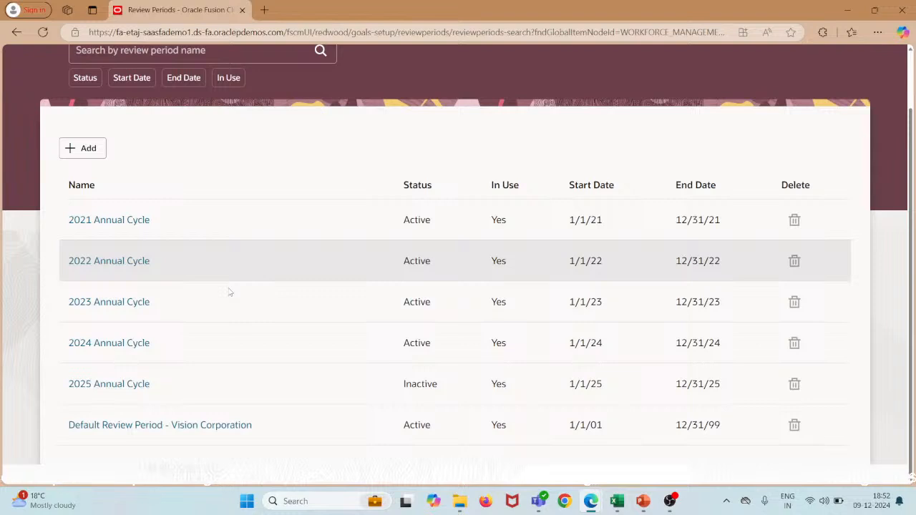
{"action": "scroll", "coordinate": [230, 292], "scroll_direction": "up", "scroll_amount": 1}
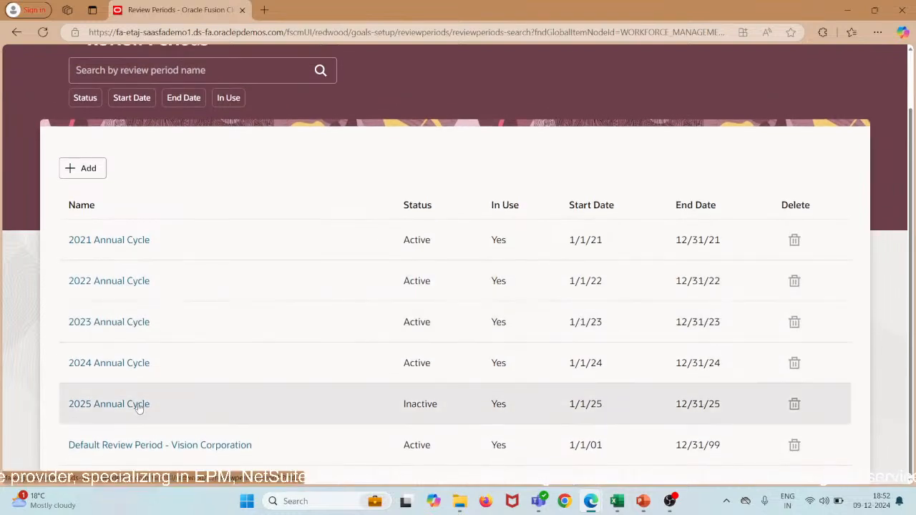
- Change the 2025 Annual Cycle review period's Status to Active
{"action": "left_click", "coordinate": [139, 405]}
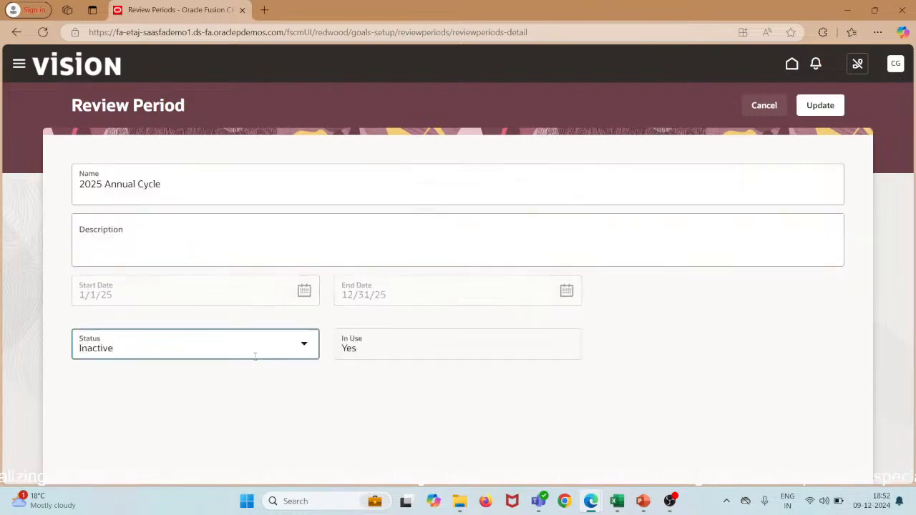
{"action": "left_click", "coordinate": [269, 345]}
{"action": "left_click", "coordinate": [161, 387]}
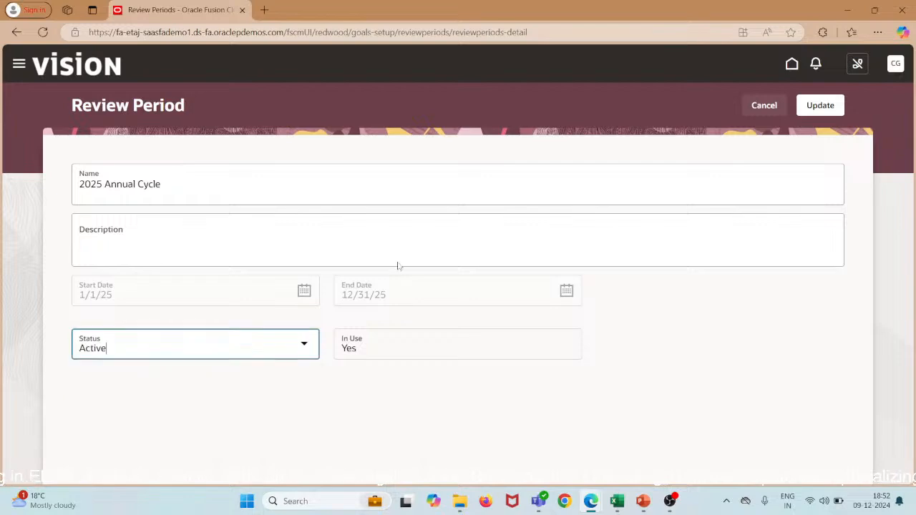
- In Excel, insert a blank row 2 above Document Type without yellow fill or bold
{"action": "left_click", "coordinate": [617, 501]}
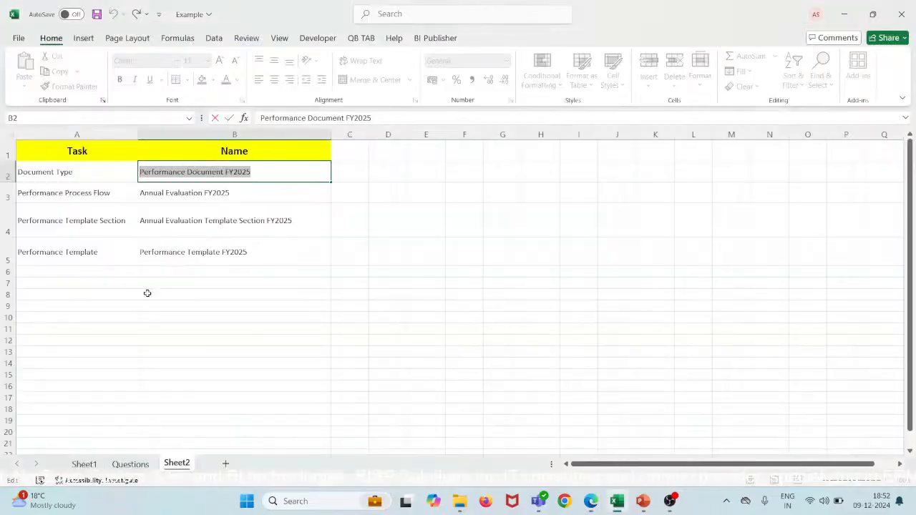
{"action": "right_click", "coordinate": [6, 173]}
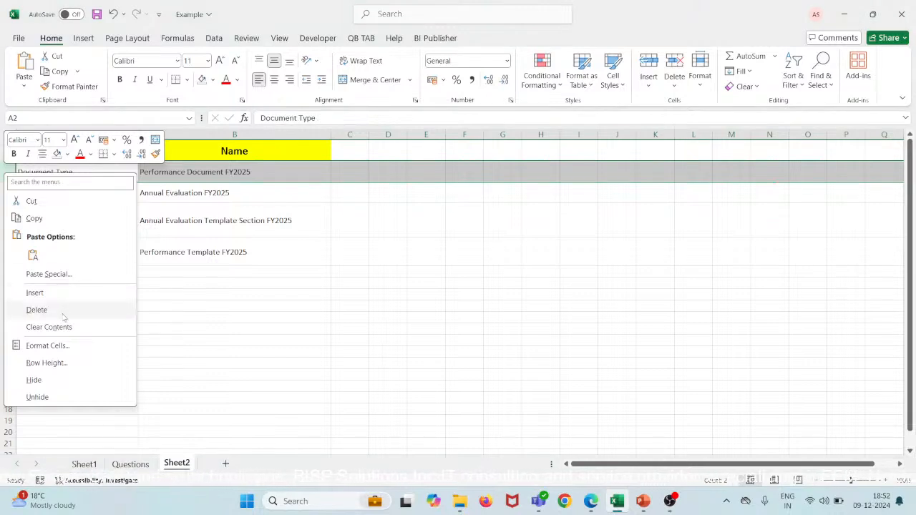
{"action": "left_click", "coordinate": [70, 293]}
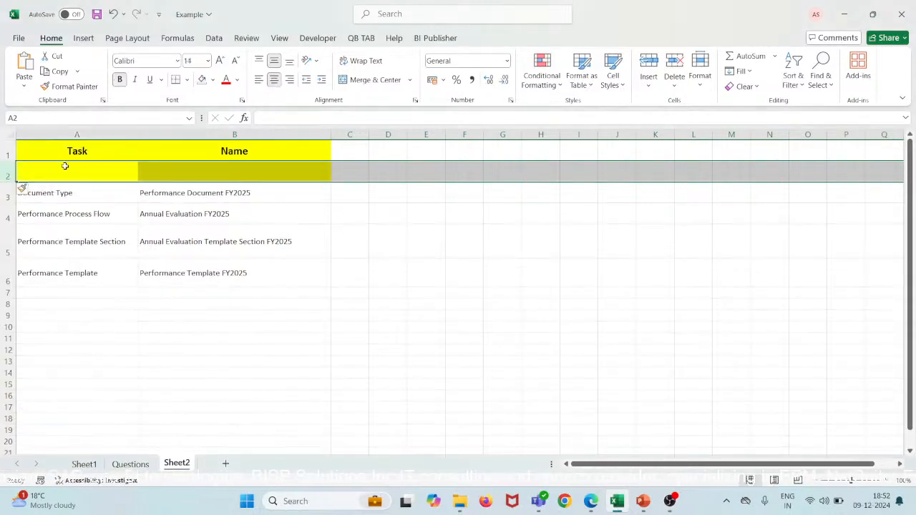
{"action": "left_click_drag", "start_coordinate": [65, 168], "coordinate": [208, 174]}
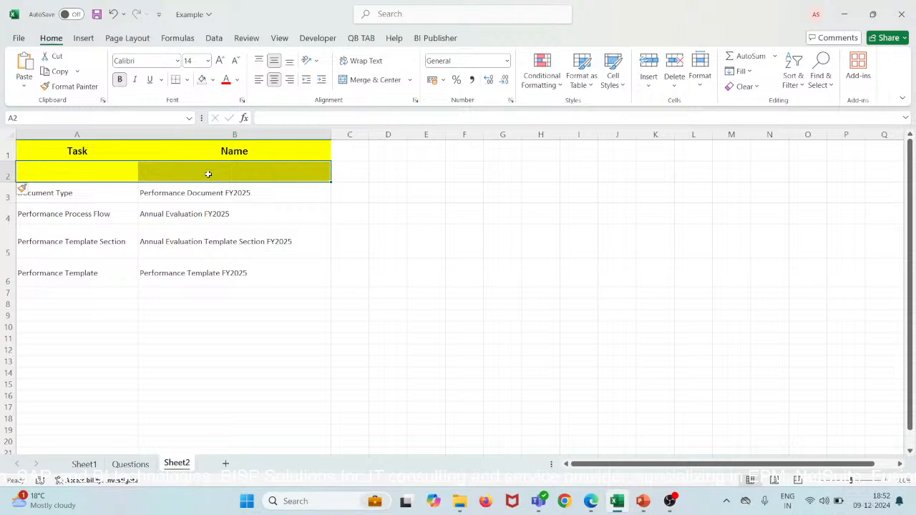
{"action": "left_click", "coordinate": [201, 81]}
{"action": "key", "text": "ctrl+b"}
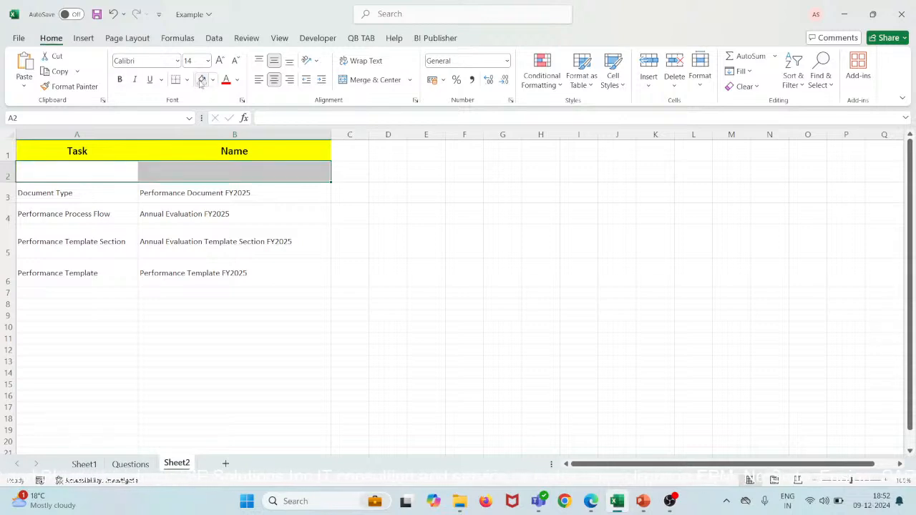
- Enter Review Period in A2 and 2025 Annual Cycle in B2
{"action": "left_click", "coordinate": [124, 178]}
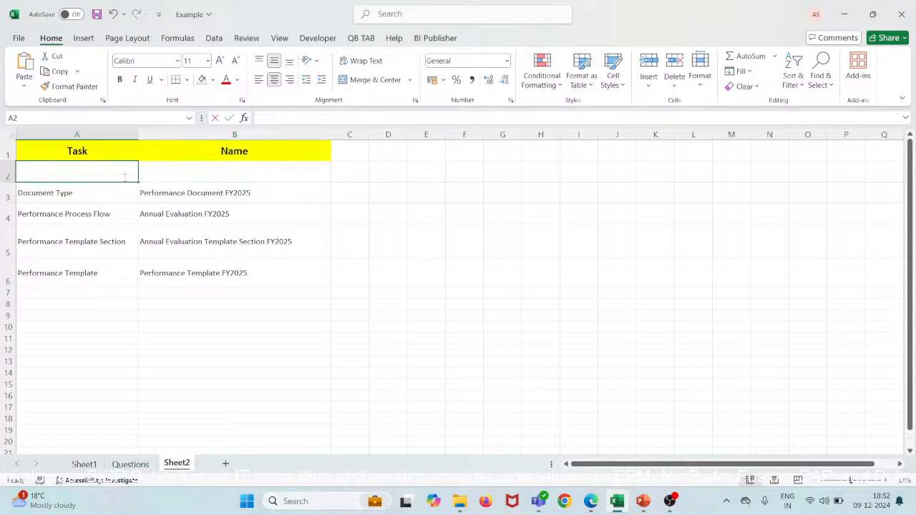
{"action": "double_click", "coordinate": [123, 178]}
{"action": "type", "text": "Review"}
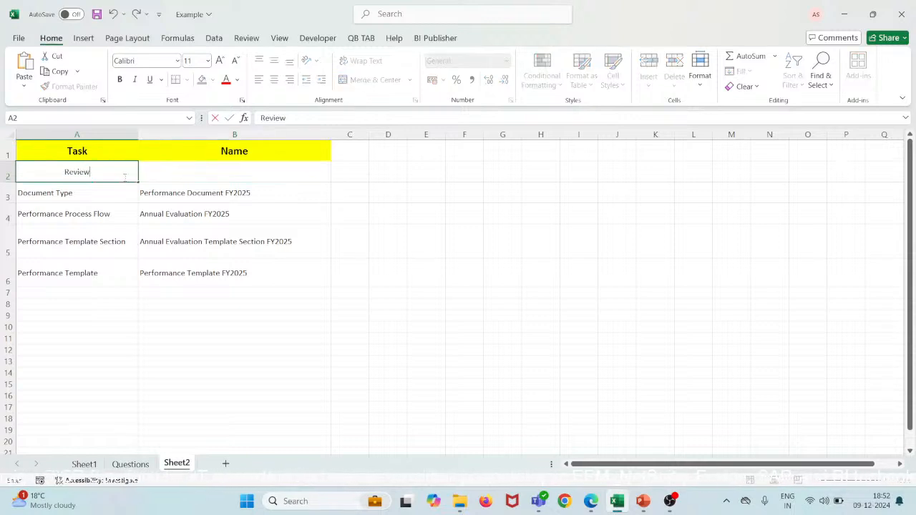
{"action": "type", "text": " Period"}
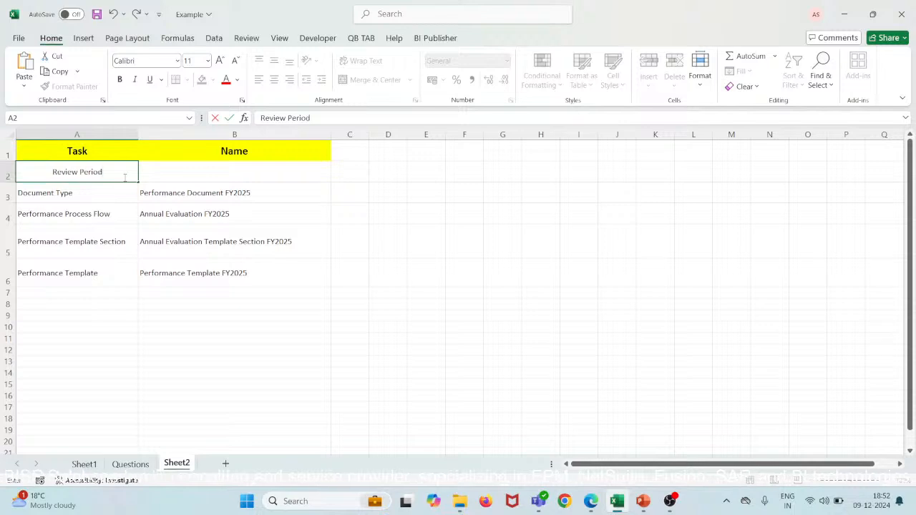
{"action": "key", "text": "Tab"}
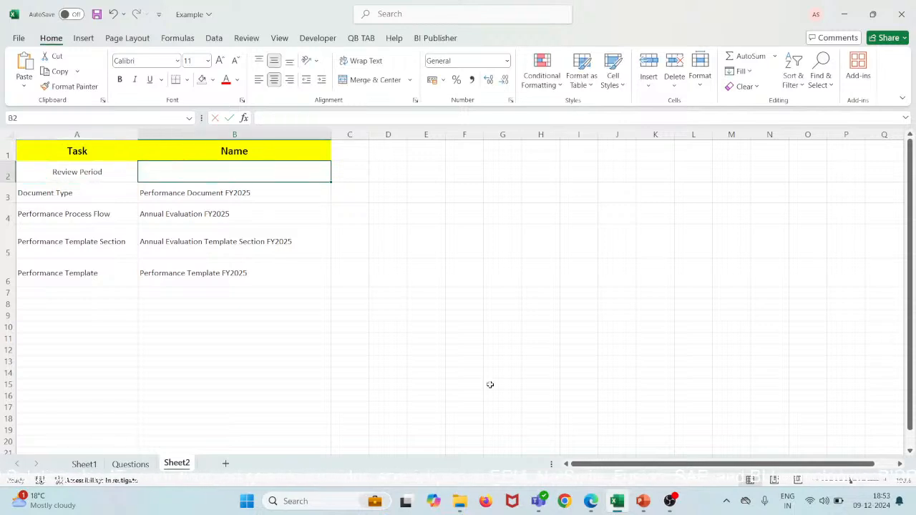
{"action": "mouse_move", "coordinate": [591, 501]}
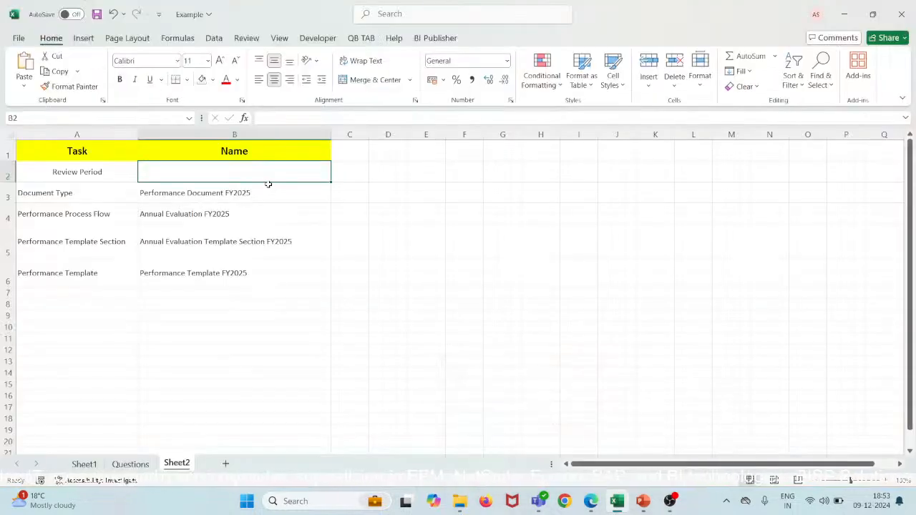
{"action": "type", "text": "202"}
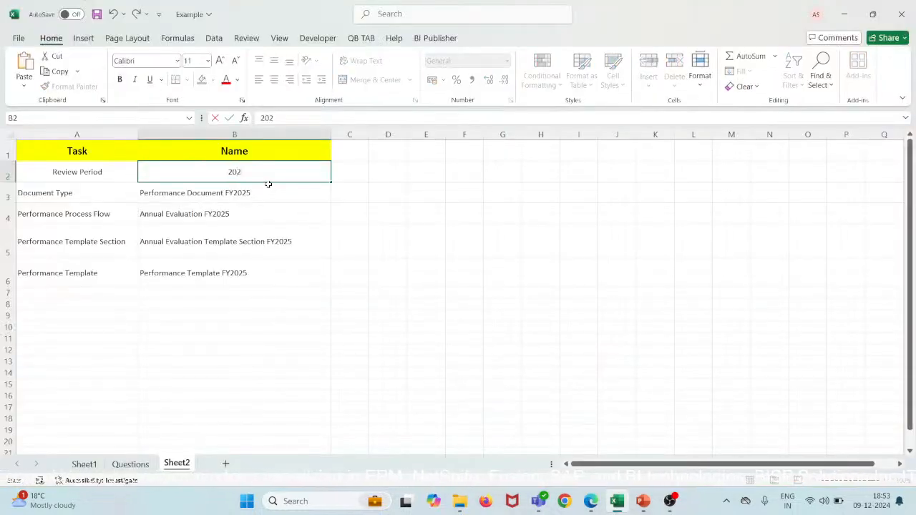
{"action": "type", "text": "5 Annual "}
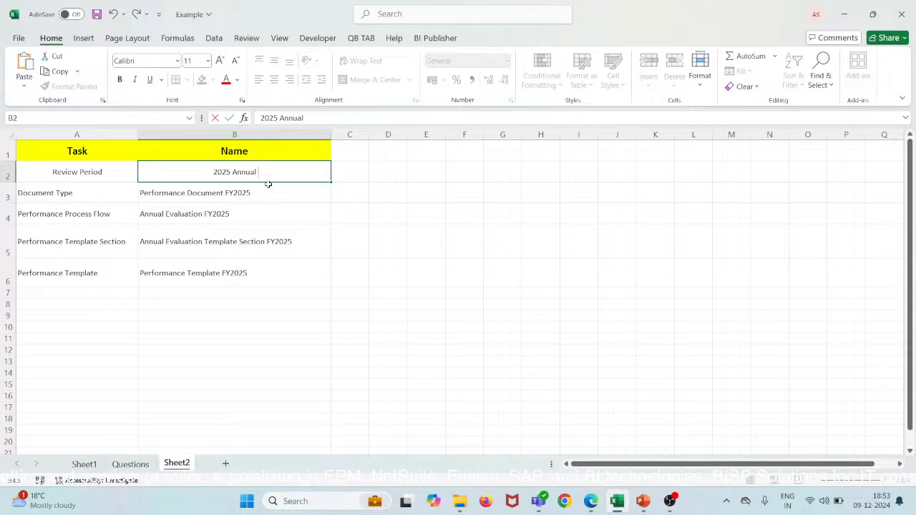
{"action": "type", "text": "Cycle"}
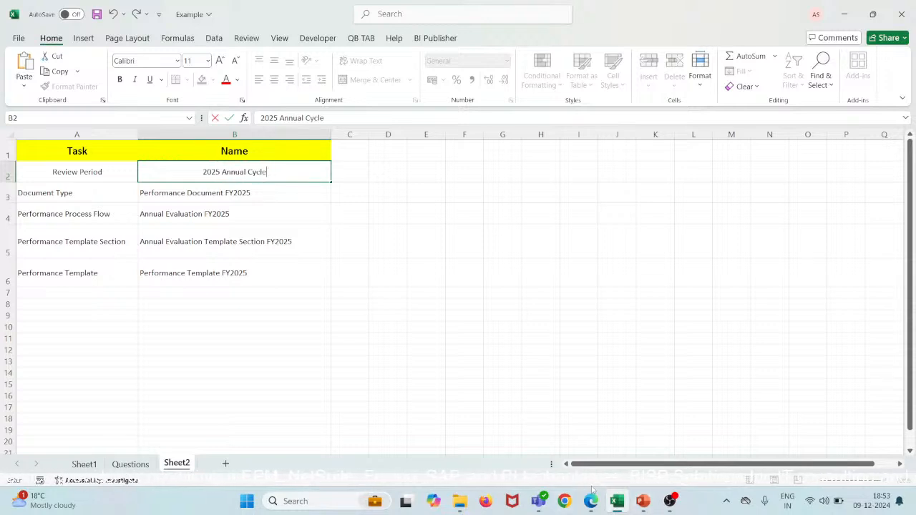
- Left-align row 2 and apply All Borders to the table A1:B6
{"action": "mouse_move", "coordinate": [573, 438]}
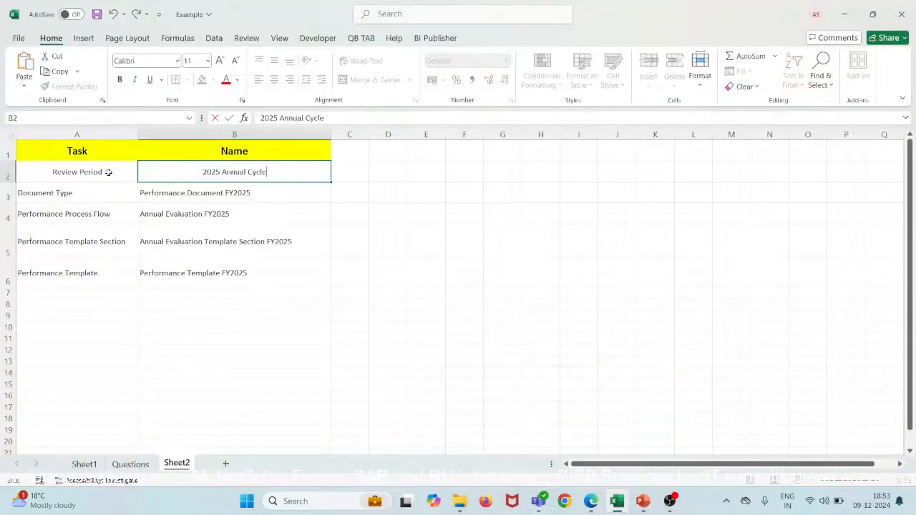
{"action": "left_click_drag", "start_coordinate": [108, 171], "coordinate": [197, 178]}
{"action": "left_click", "coordinate": [258, 81]}
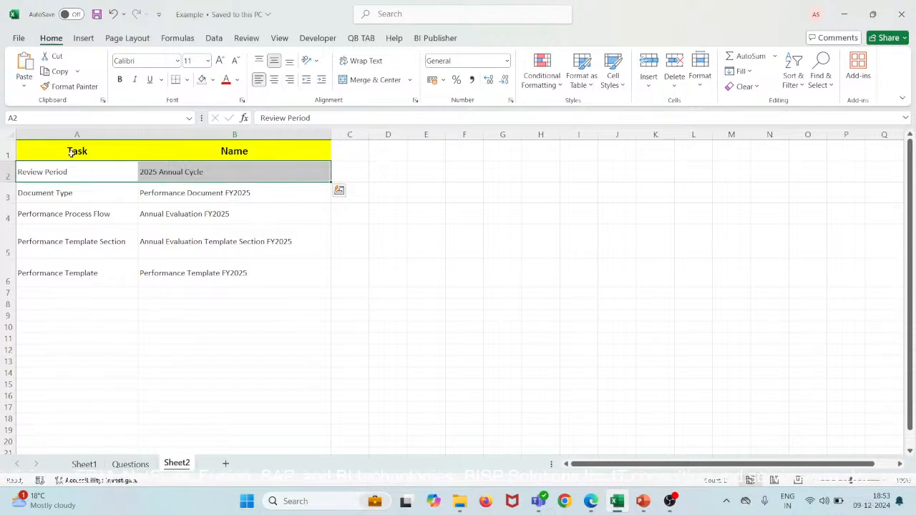
{"action": "left_click_drag", "start_coordinate": [77, 154], "coordinate": [247, 265]}
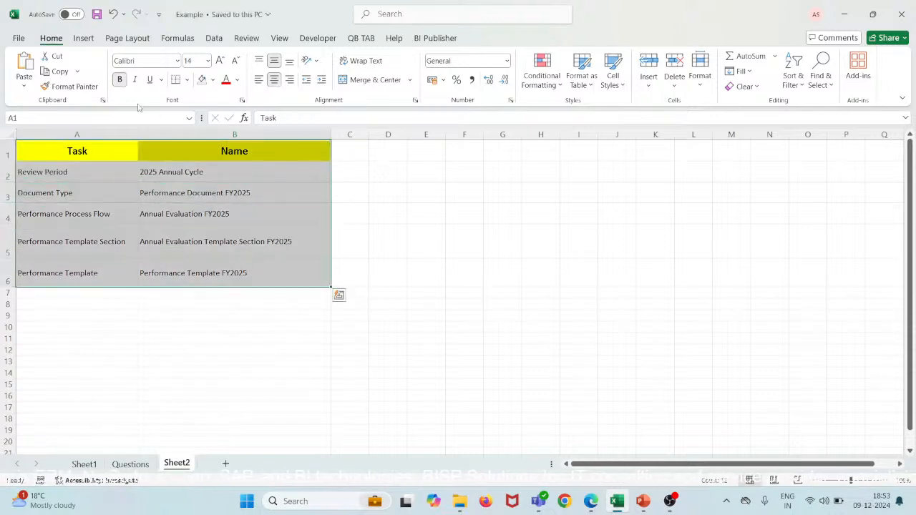
{"action": "left_click", "coordinate": [186, 79]}
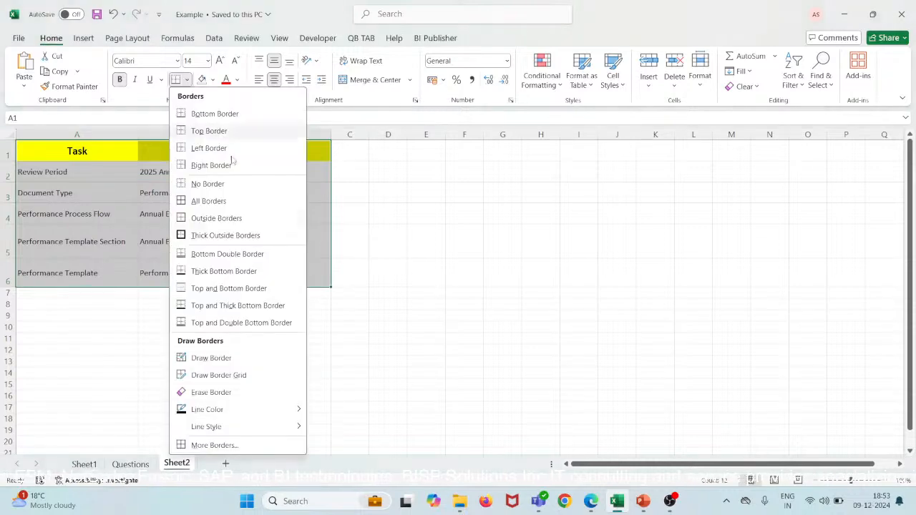
{"action": "left_click", "coordinate": [215, 201]}
{"action": "left_click", "coordinate": [481, 254]}
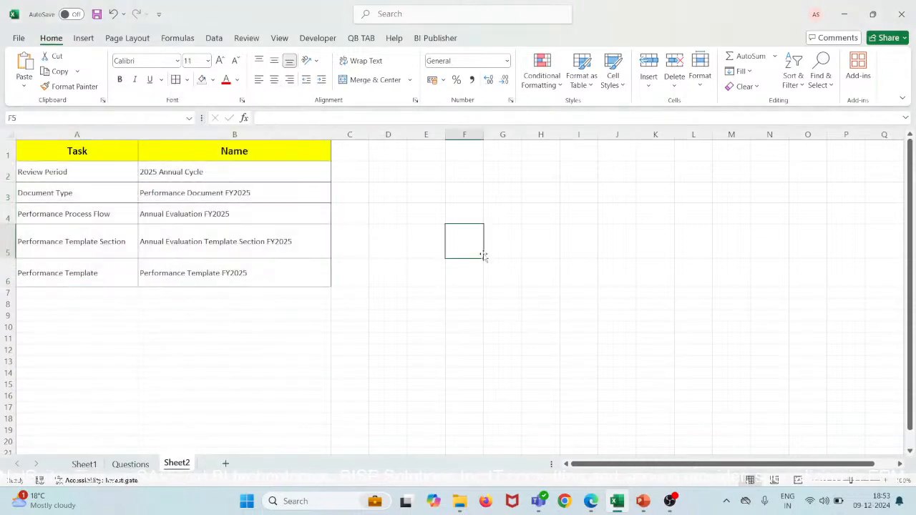
- Back in Oracle, save the updated 2025 Annual Cycle review period
{"action": "mouse_move", "coordinate": [592, 501]}
{"action": "left_click", "coordinate": [558, 461]}
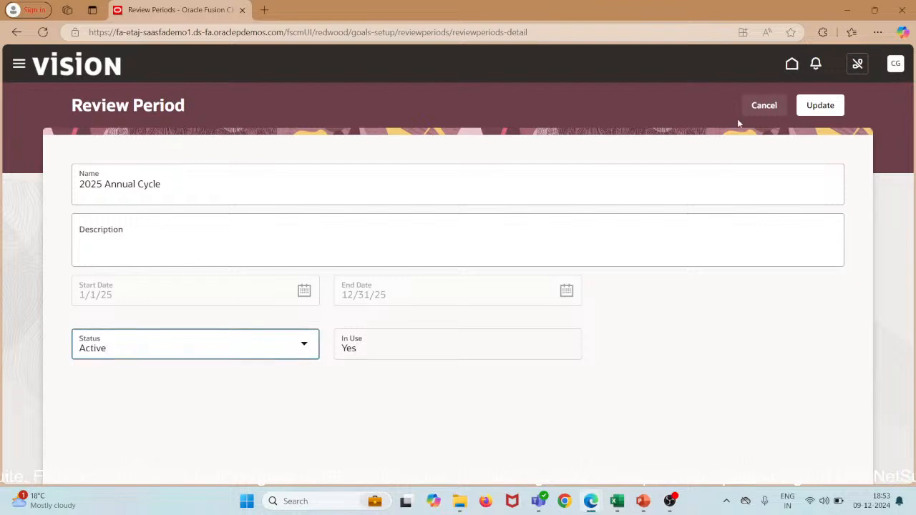
{"action": "left_click", "coordinate": [810, 108]}
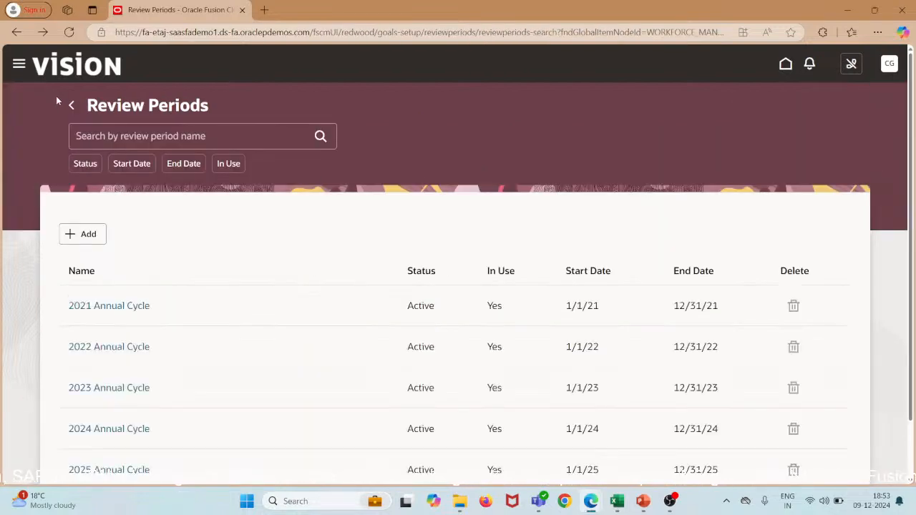
- Return to the Performance setup overview and open Performance Templates to create a new template
{"action": "left_click", "coordinate": [71, 105]}
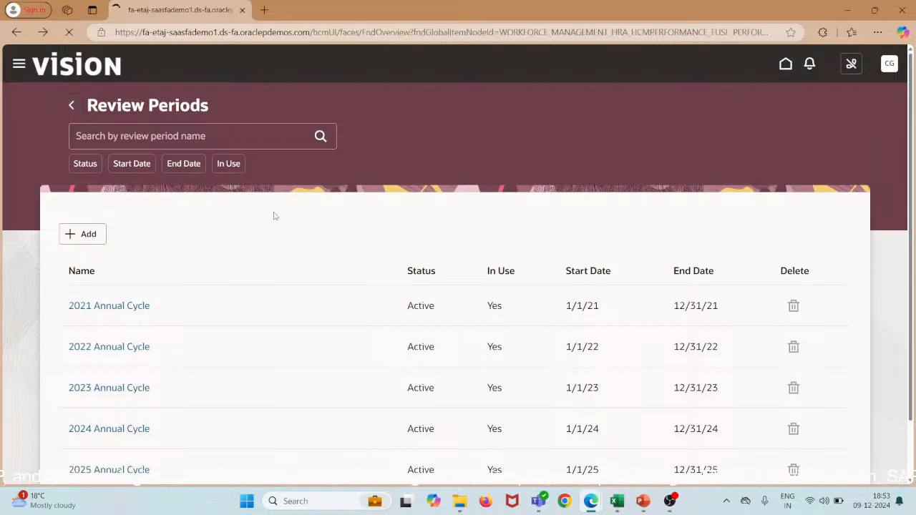
{"action": "scroll", "coordinate": [275, 216], "scroll_direction": "down", "scroll_amount": 4}
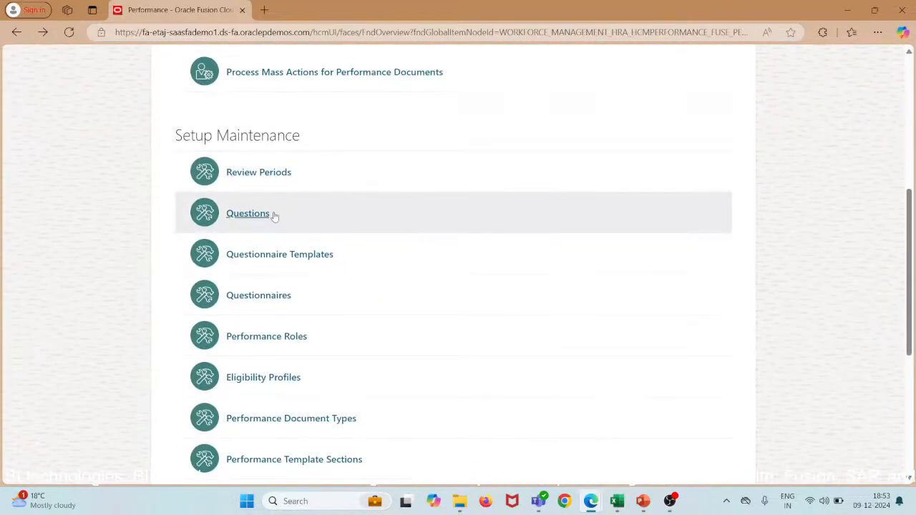
{"action": "scroll", "coordinate": [274, 216], "scroll_direction": "down", "scroll_amount": 3}
{"action": "scroll", "coordinate": [274, 217], "scroll_direction": "up", "scroll_amount": 1}
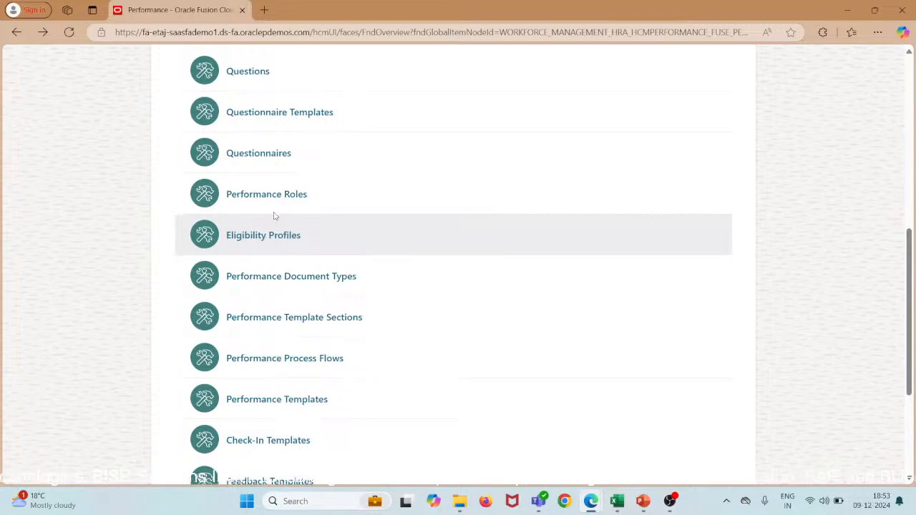
{"action": "scroll", "coordinate": [274, 215], "scroll_direction": "down", "scroll_amount": 3}
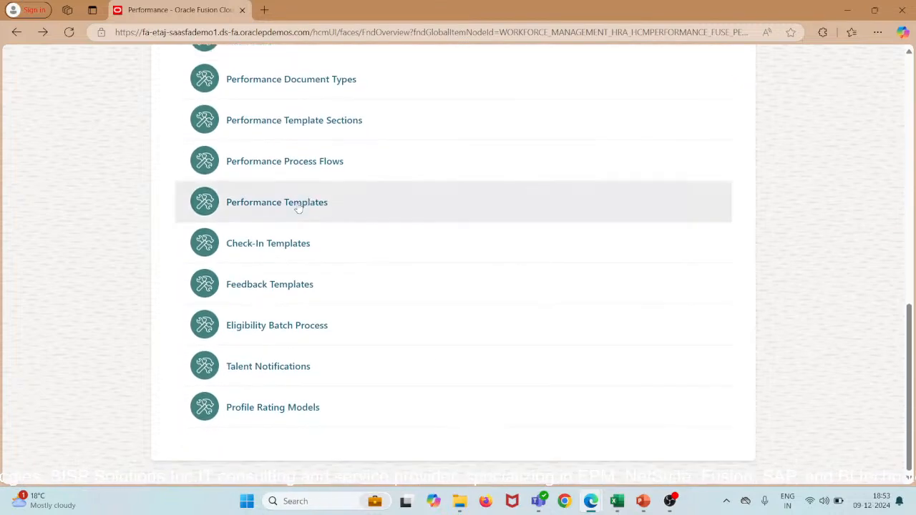
{"action": "left_click", "coordinate": [301, 206]}
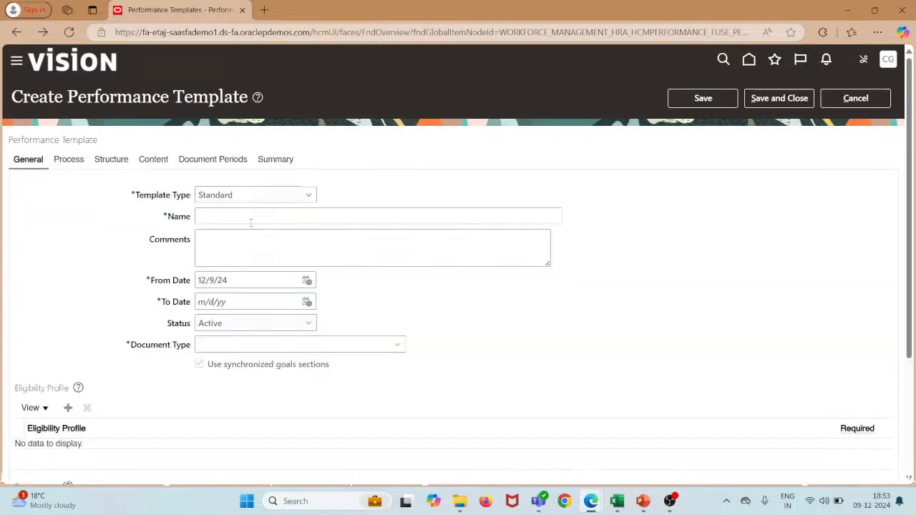
- Name the template Performance Template FY2025
{"action": "left_click", "coordinate": [251, 217]}
{"action": "type", "text": "PErformance"}
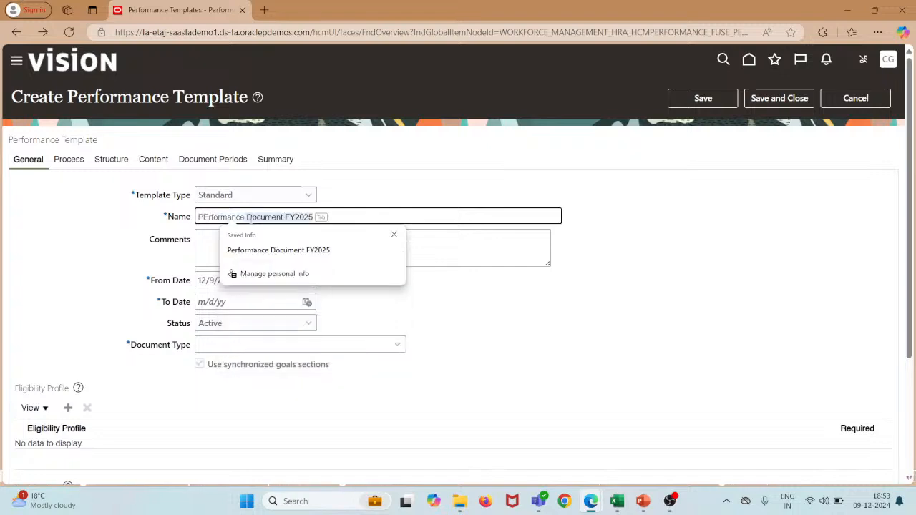
{"action": "key", "text": "Tab"}
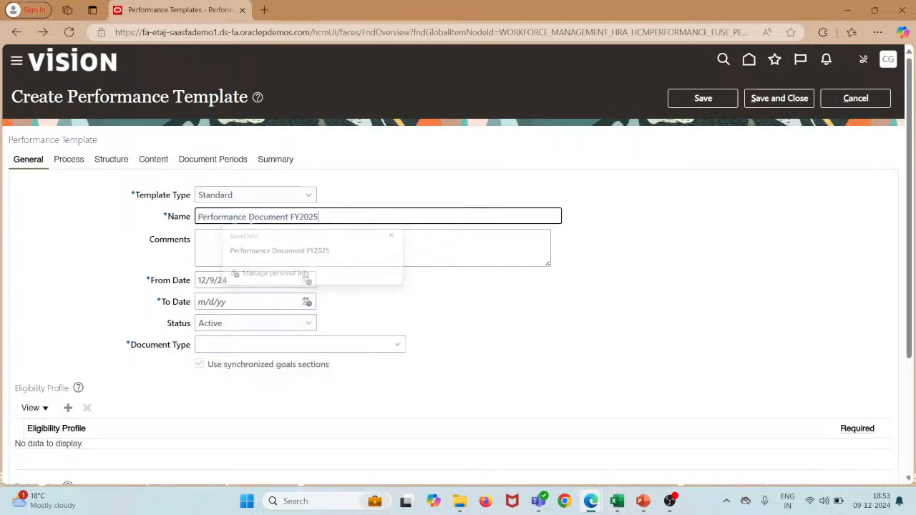
{"action": "double_click", "coordinate": [250, 218]}
{"action": "key", "text": "BackSpace"}
{"action": "type", "text": "Template"}
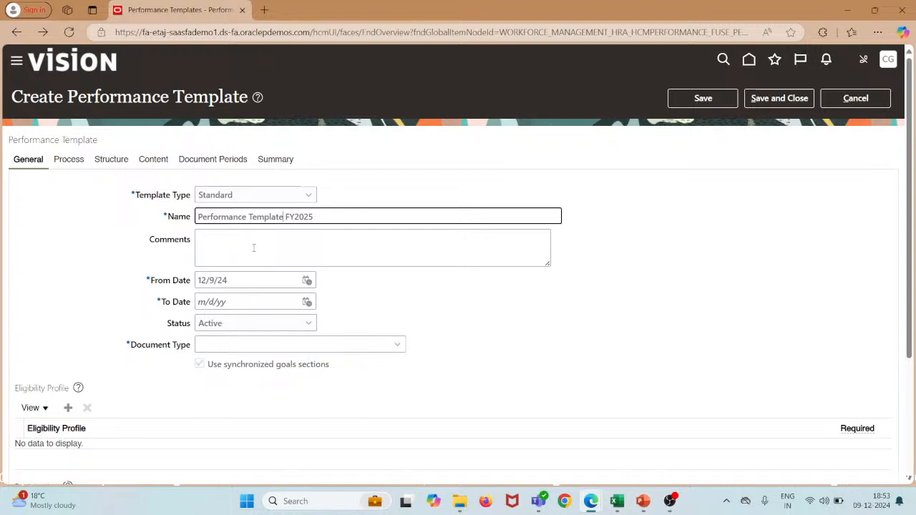
- Set the template dates from 1/1/25 to 12/31/25 using the calendars
{"action": "left_click", "coordinate": [307, 280]}
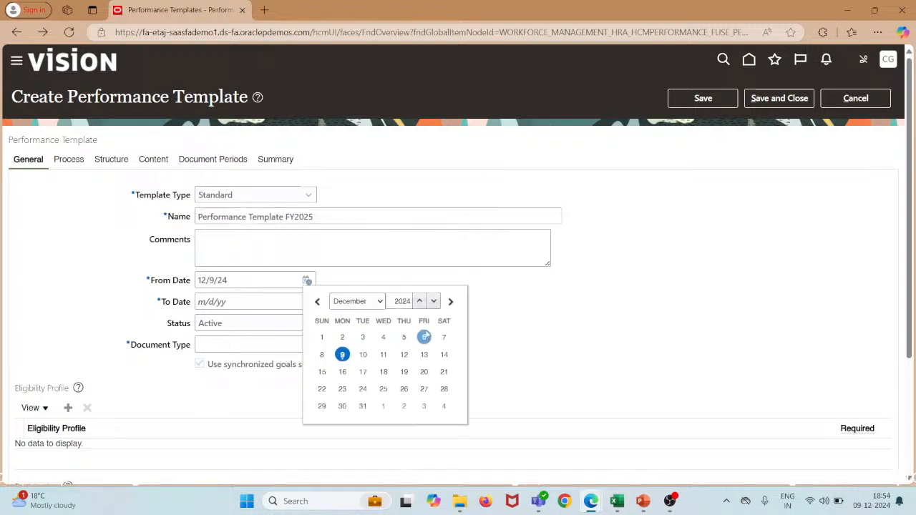
{"action": "left_click", "coordinate": [419, 300]}
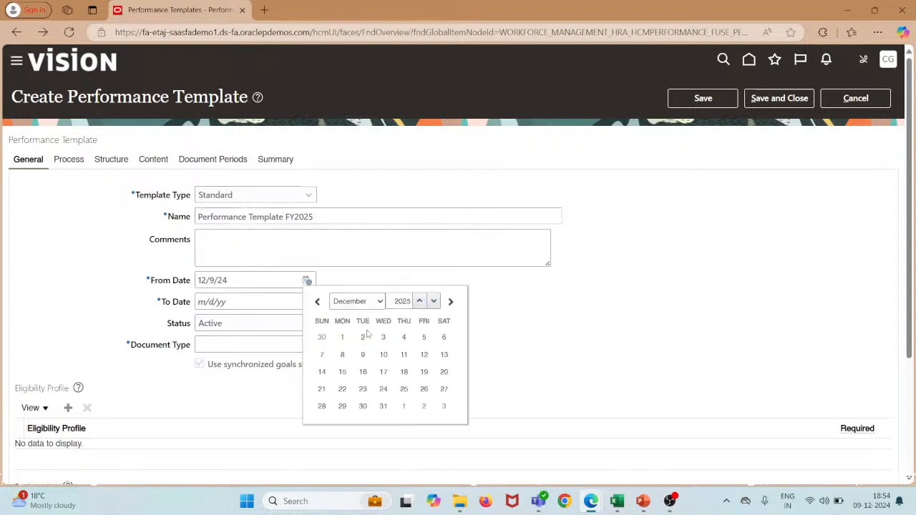
{"action": "left_click", "coordinate": [376, 304]}
{"action": "left_click", "coordinate": [358, 319]}
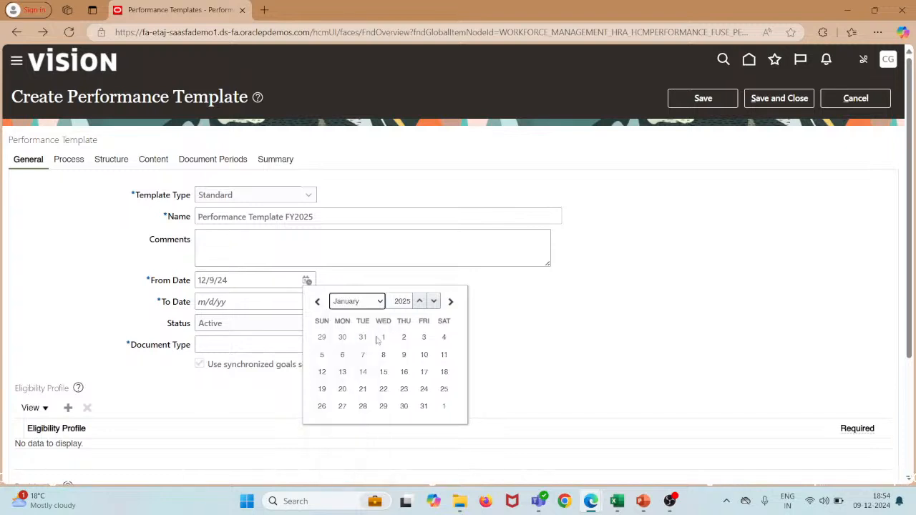
{"action": "left_click", "coordinate": [379, 339]}
{"action": "left_click", "coordinate": [307, 302]}
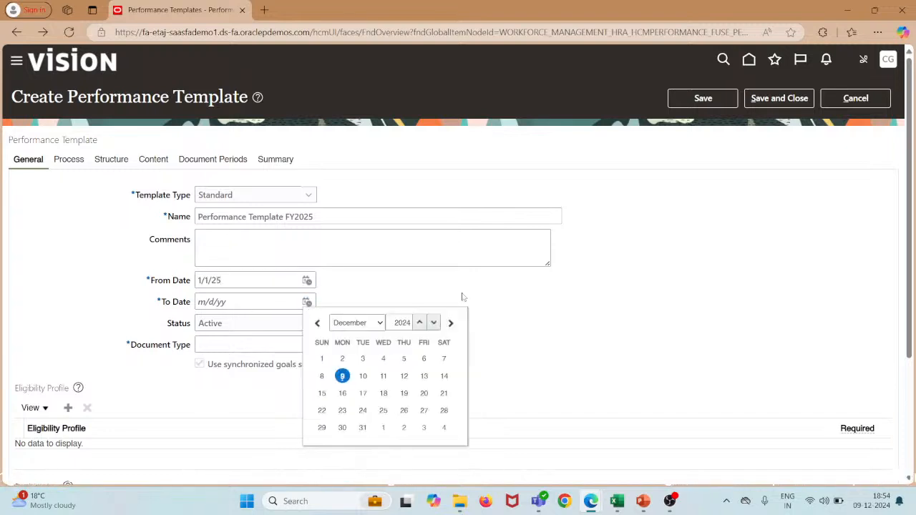
{"action": "left_click", "coordinate": [420, 323]}
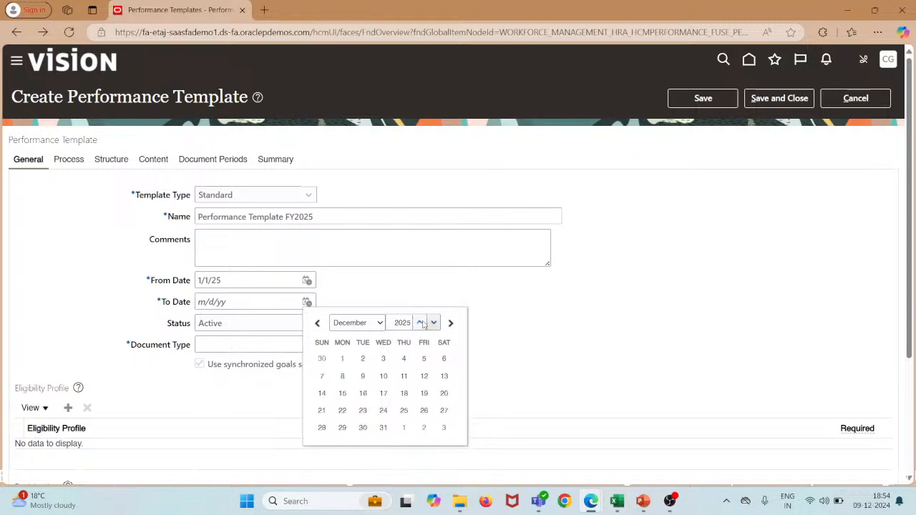
{"action": "left_click", "coordinate": [383, 428]}
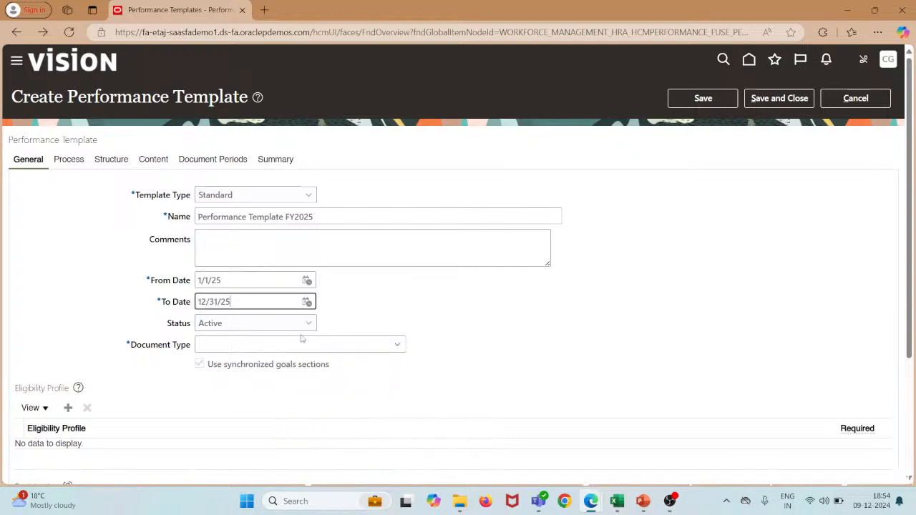
- Open the Document Type search from its dropdown
{"action": "scroll", "coordinate": [303, 338], "scroll_direction": "down", "scroll_amount": 1}
{"action": "left_click", "coordinate": [400, 321]}
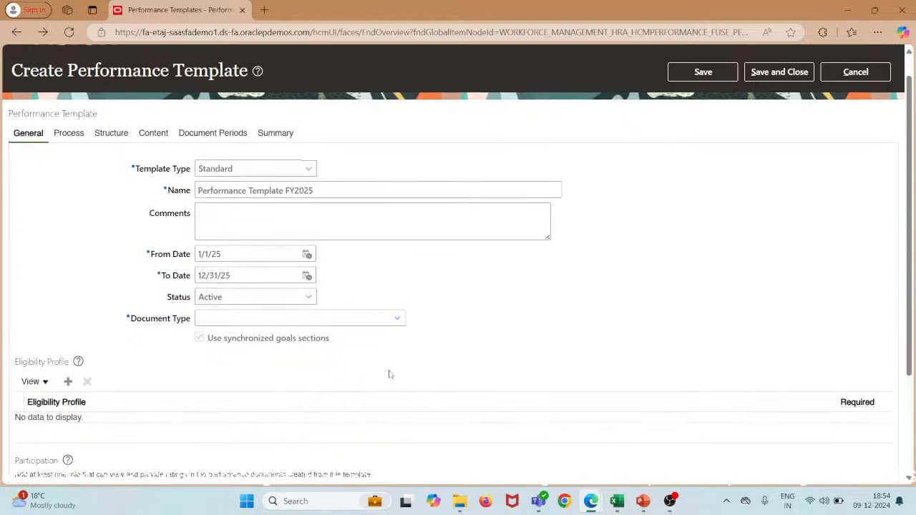
{"action": "left_click", "coordinate": [210, 287]}
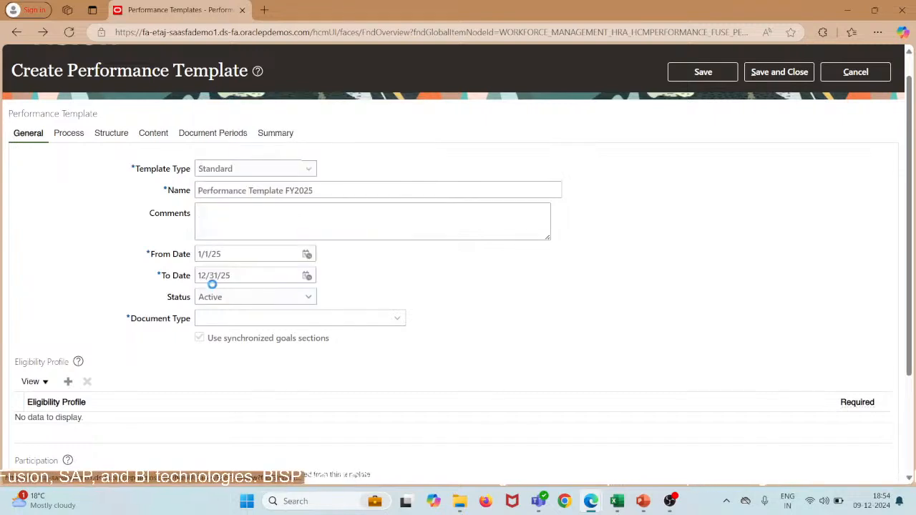
- Search document types for Annual Evaluation FY2025, find nothing, and cancel the search
{"action": "left_click", "coordinate": [483, 243]}
{"action": "type", "text": "Annual Evaluation FY2025"}
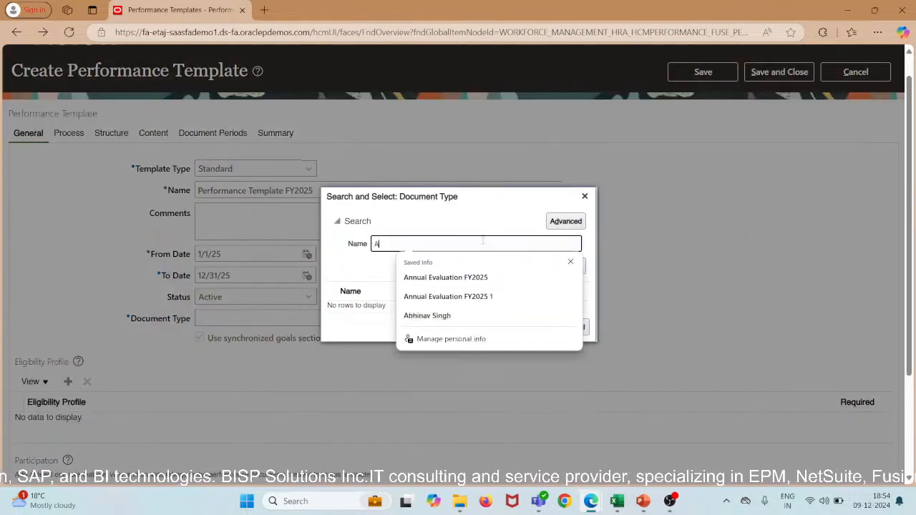
{"action": "left_click", "coordinate": [478, 277]}
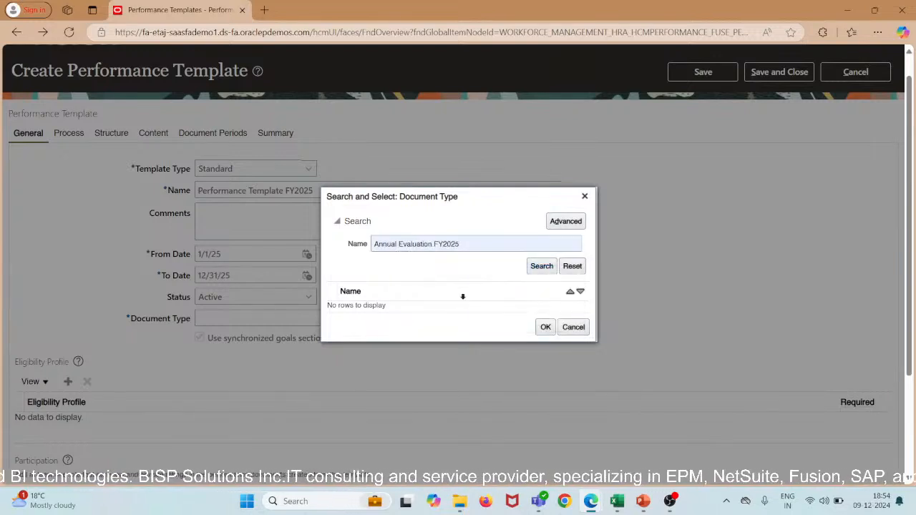
{"action": "left_click", "coordinate": [538, 268]}
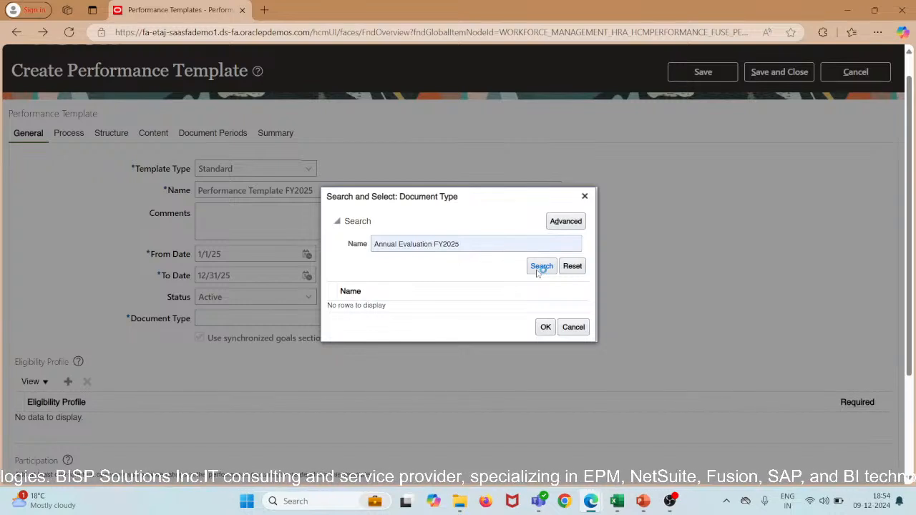
{"action": "left_click", "coordinate": [584, 331]}
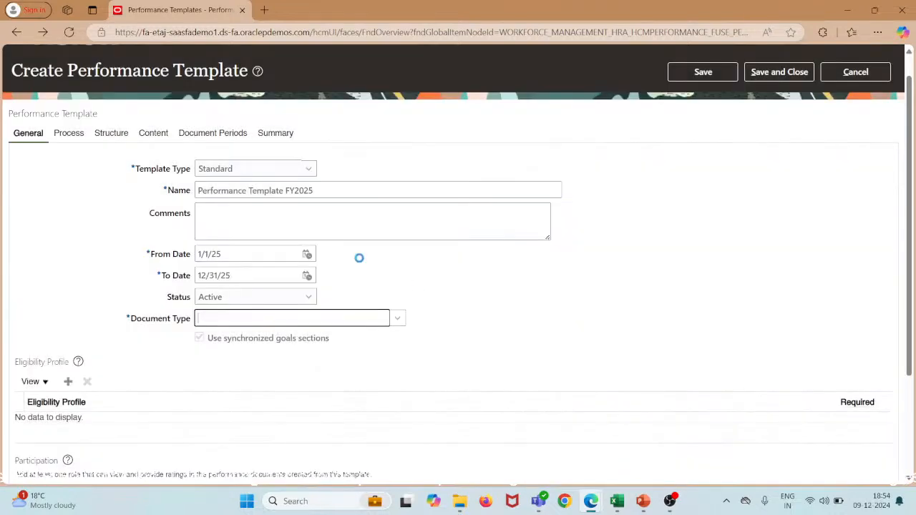
- Change the From Date to 12/9/25
{"action": "left_click", "coordinate": [234, 254]}
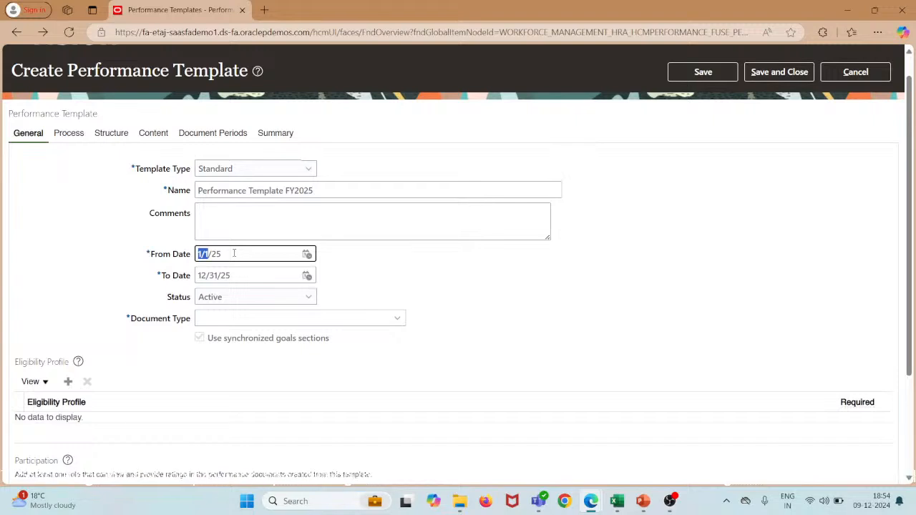
{"action": "type", "text": "12/9"}
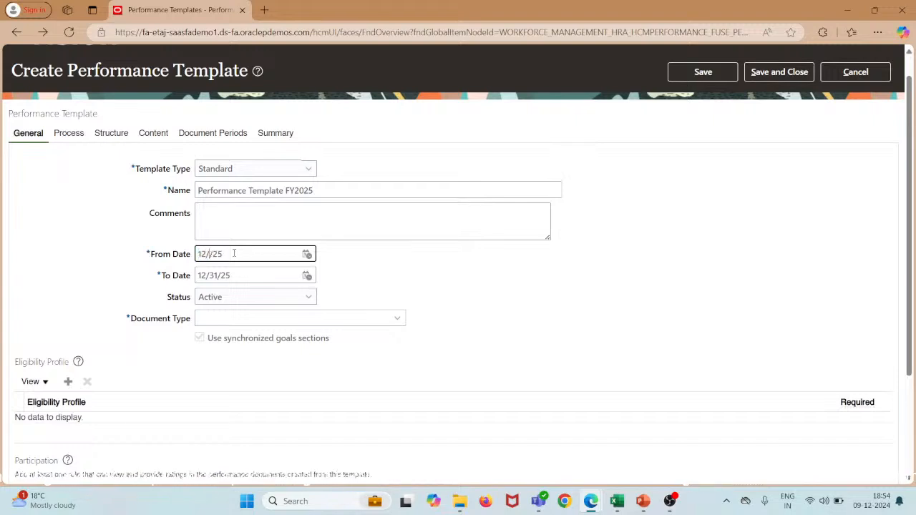
{"action": "left_click", "coordinate": [448, 285]}
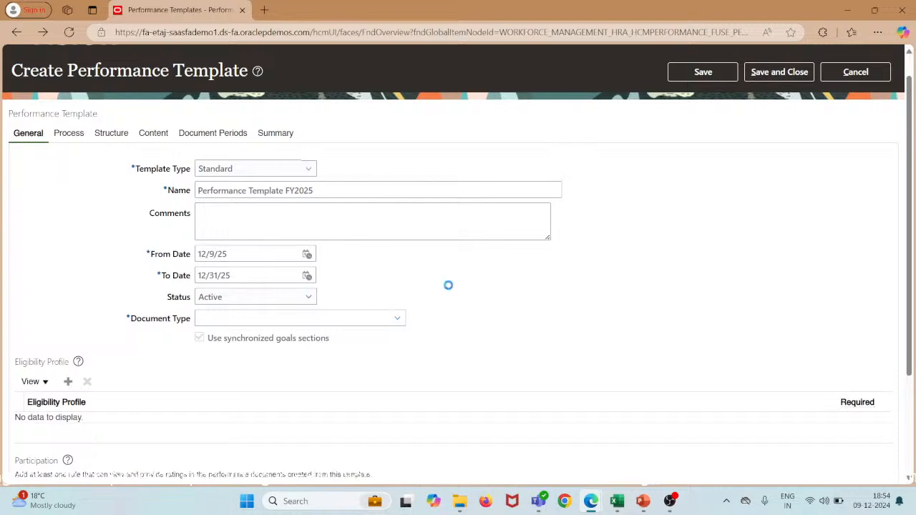
- Search again for the Annual Evaluation FY2025 document type and cancel when nothing is found
{"action": "left_click", "coordinate": [399, 318]}
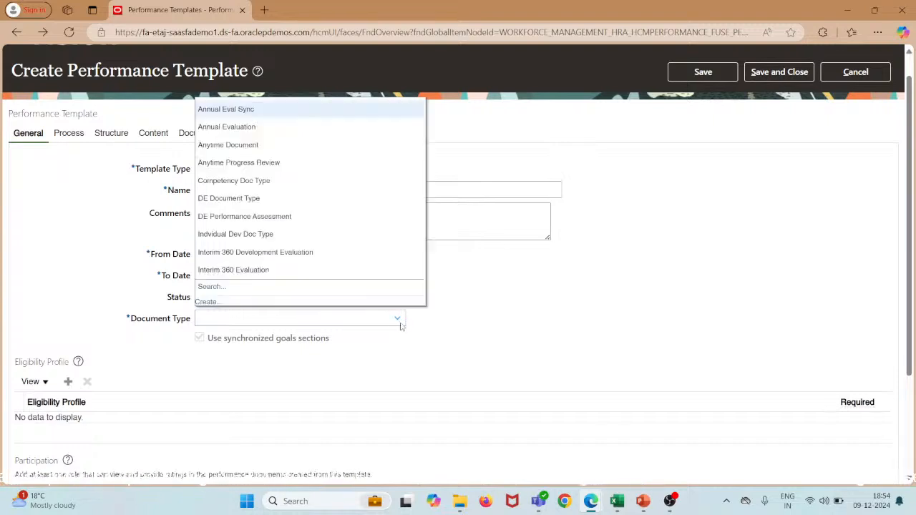
{"action": "left_click", "coordinate": [210, 287]}
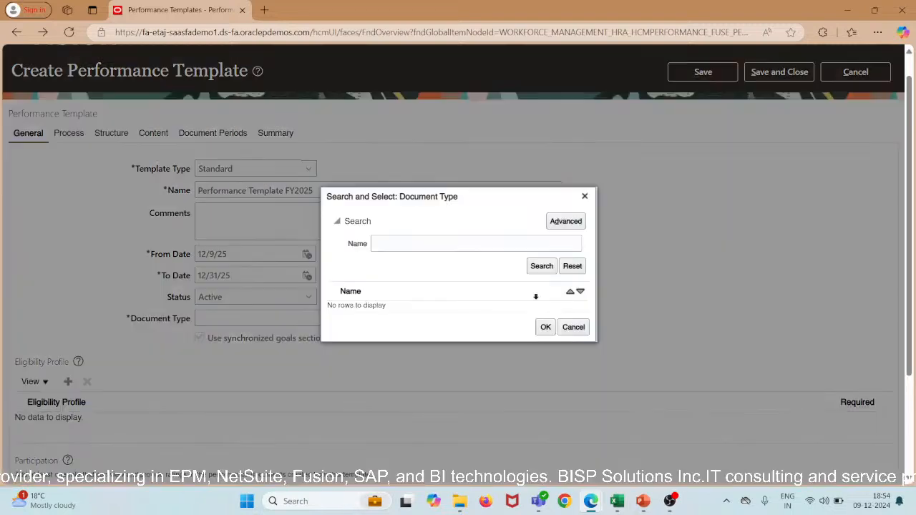
{"action": "left_click", "coordinate": [403, 240]}
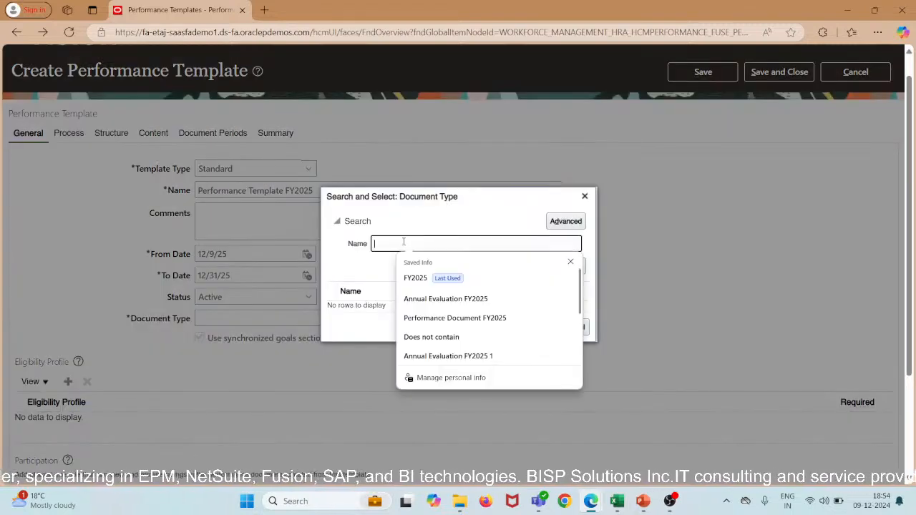
{"action": "left_click", "coordinate": [435, 296]}
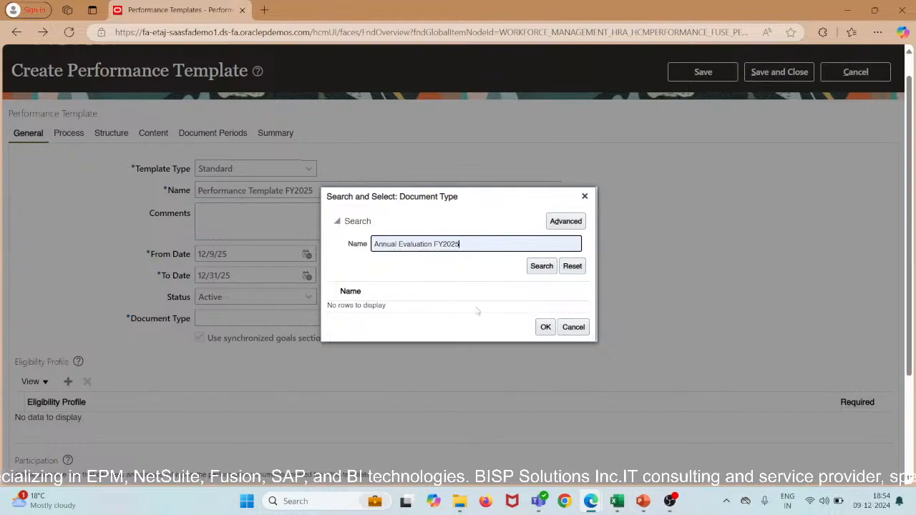
{"action": "left_click", "coordinate": [546, 268]}
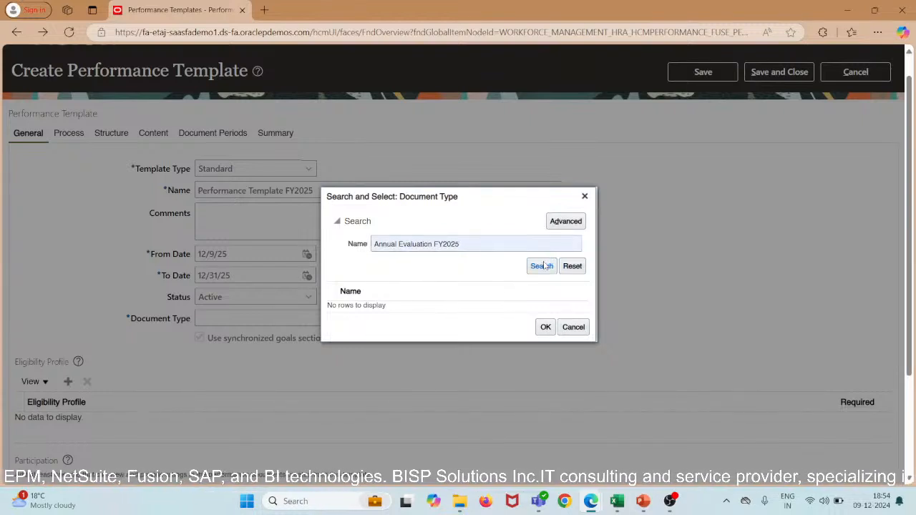
{"action": "left_click", "coordinate": [570, 329]}
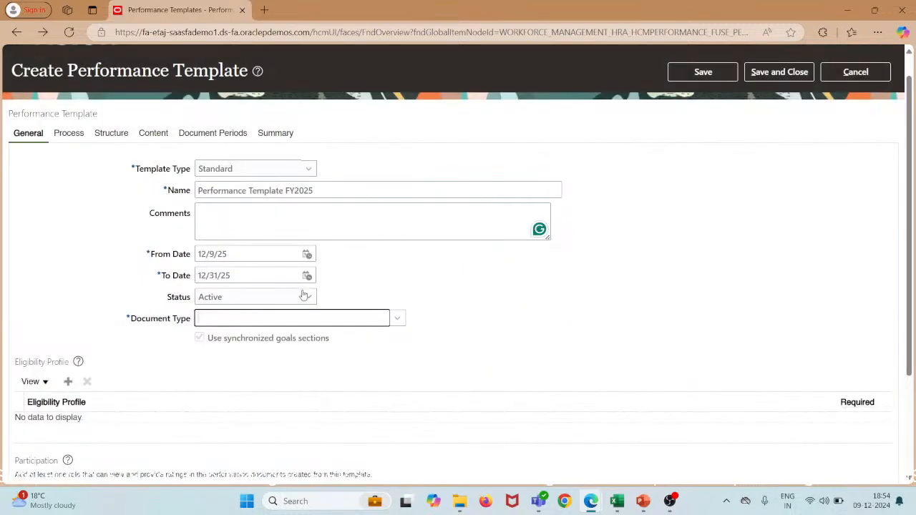
- Set the From Date to 11/1/24 and keep the To Date at 12/31/25
{"action": "left_click", "coordinate": [307, 255]}
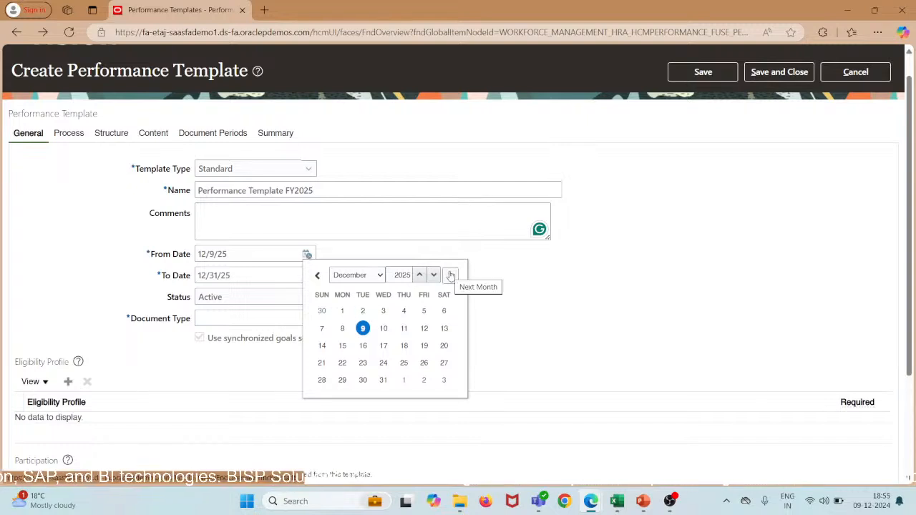
{"action": "left_click", "coordinate": [319, 277]}
{"action": "left_click", "coordinate": [319, 276]}
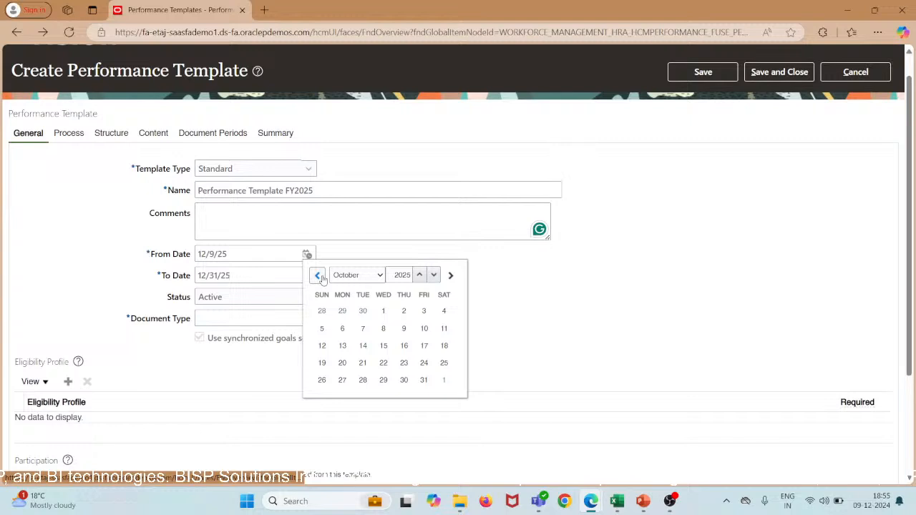
{"action": "left_click", "coordinate": [450, 275]}
{"action": "left_click", "coordinate": [419, 275]}
{"action": "left_click", "coordinate": [433, 275]}
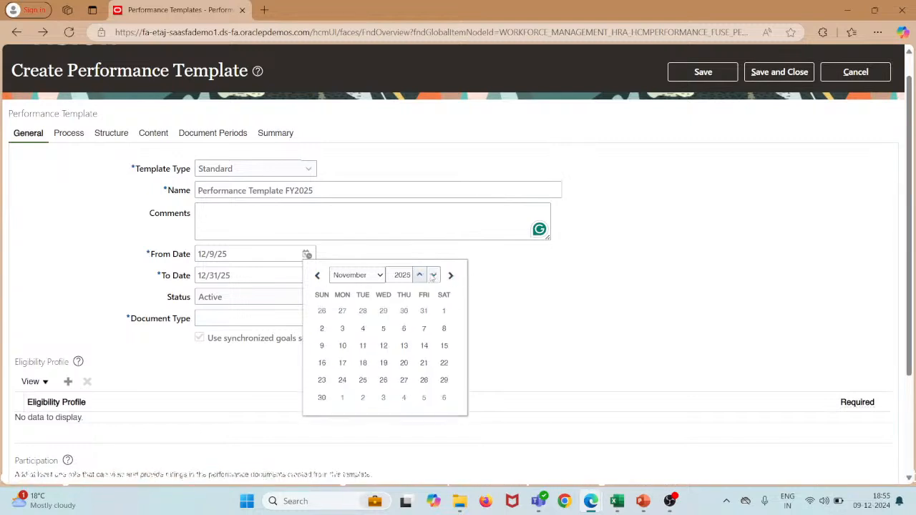
{"action": "left_click", "coordinate": [433, 277]}
{"action": "left_click", "coordinate": [418, 310]}
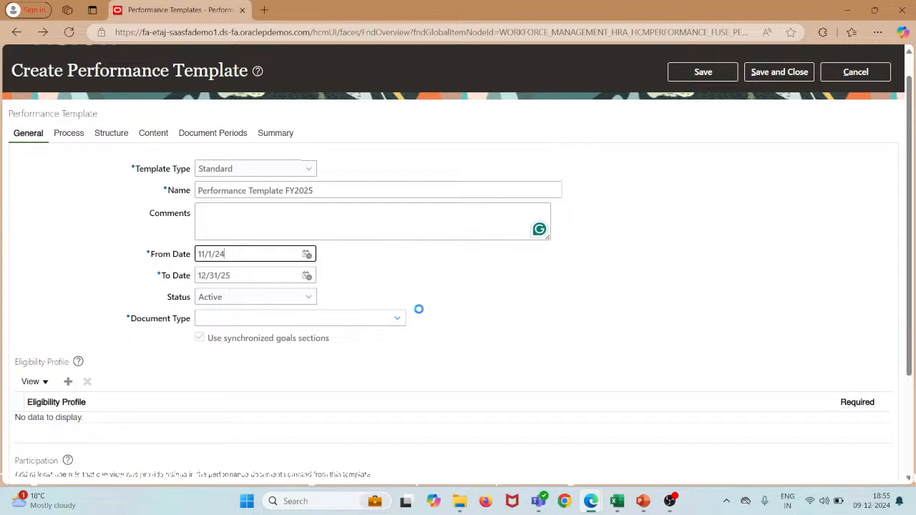
{"action": "left_click", "coordinate": [306, 275]}
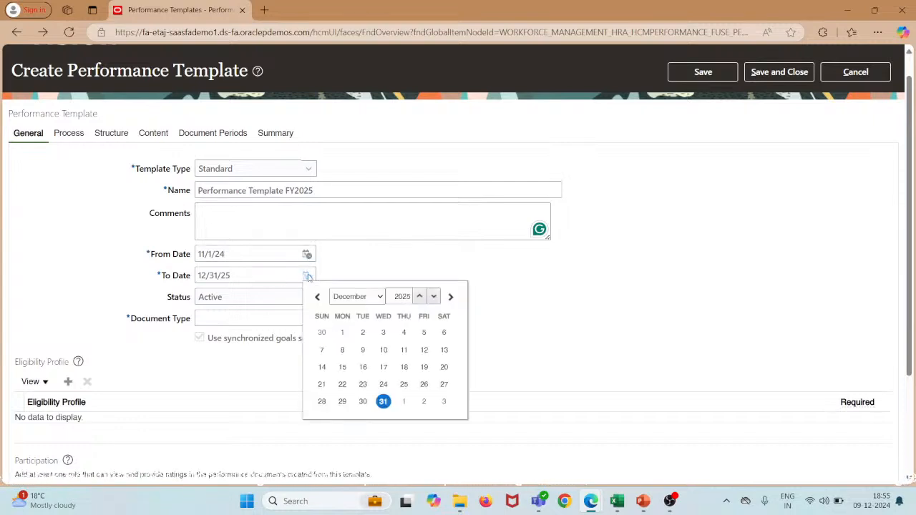
{"action": "left_click", "coordinate": [383, 402]}
- Search once more for Annual Evaluation FY2025 as Document Type and cancel with no match
{"action": "left_click", "coordinate": [388, 316]}
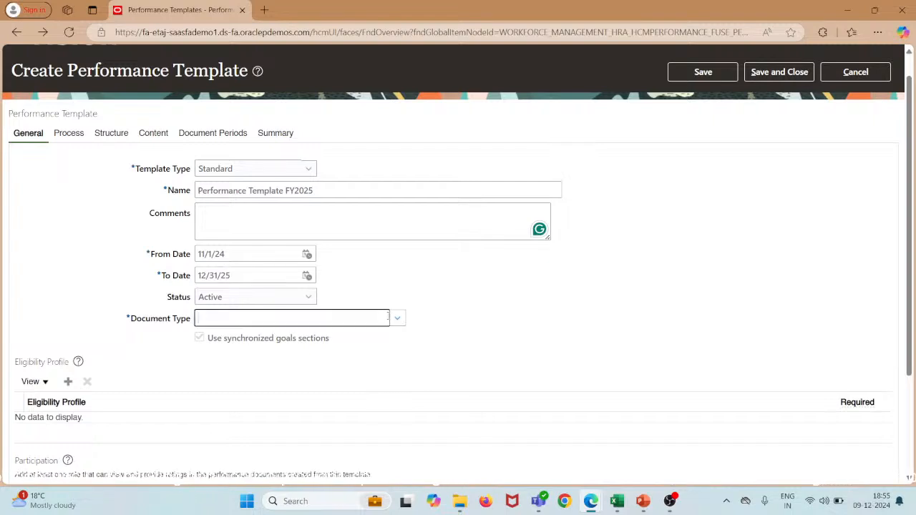
{"action": "left_click", "coordinate": [398, 318]}
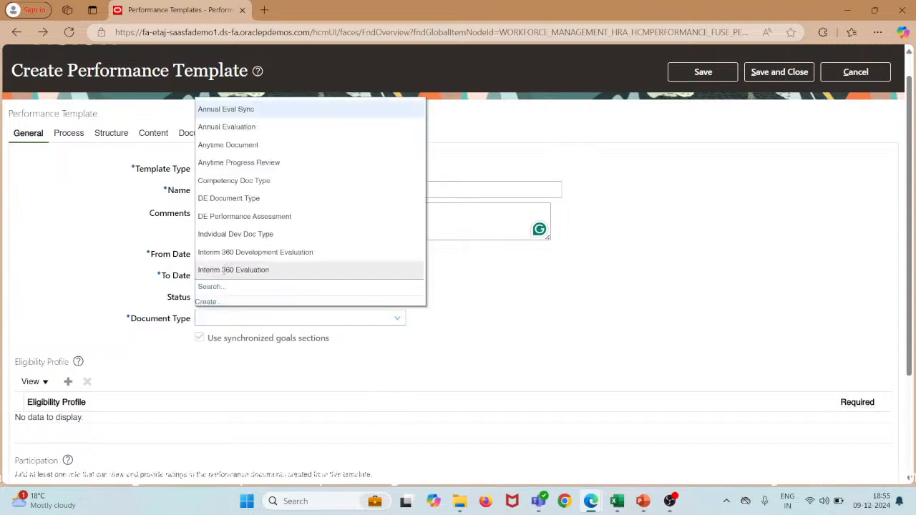
{"action": "left_click", "coordinate": [211, 287]}
{"action": "left_click", "coordinate": [448, 242]}
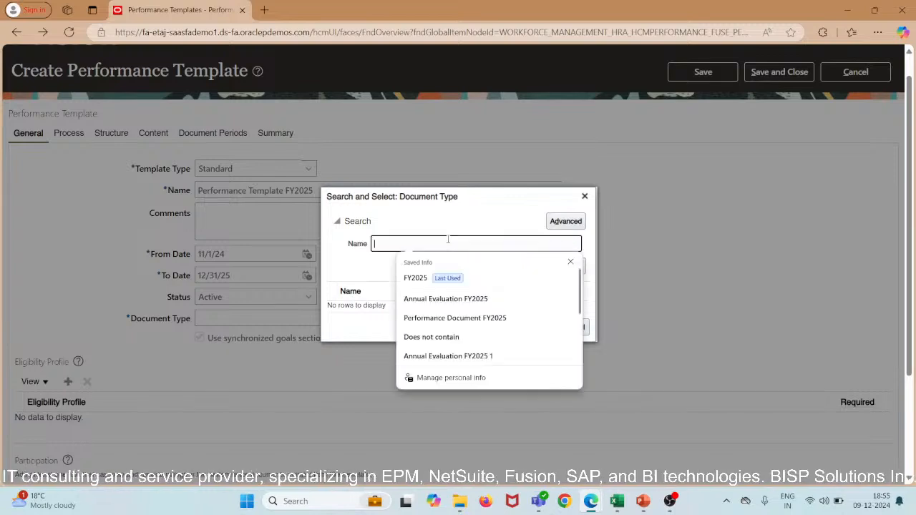
{"action": "left_click", "coordinate": [445, 299]}
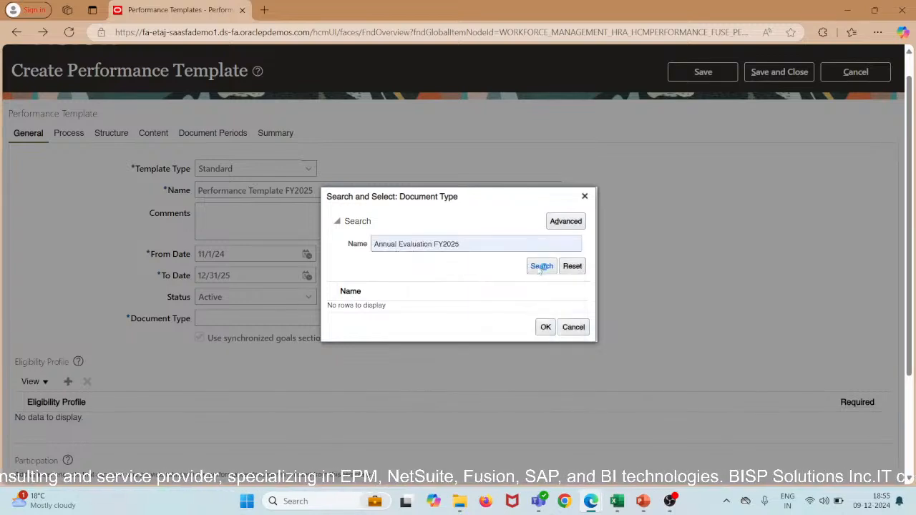
{"action": "left_click", "coordinate": [541, 266]}
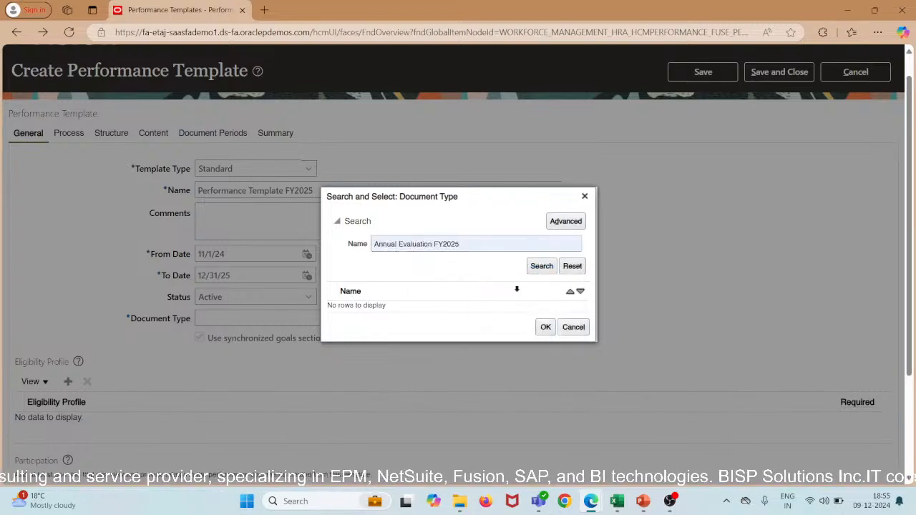
{"action": "left_click", "coordinate": [573, 327]}
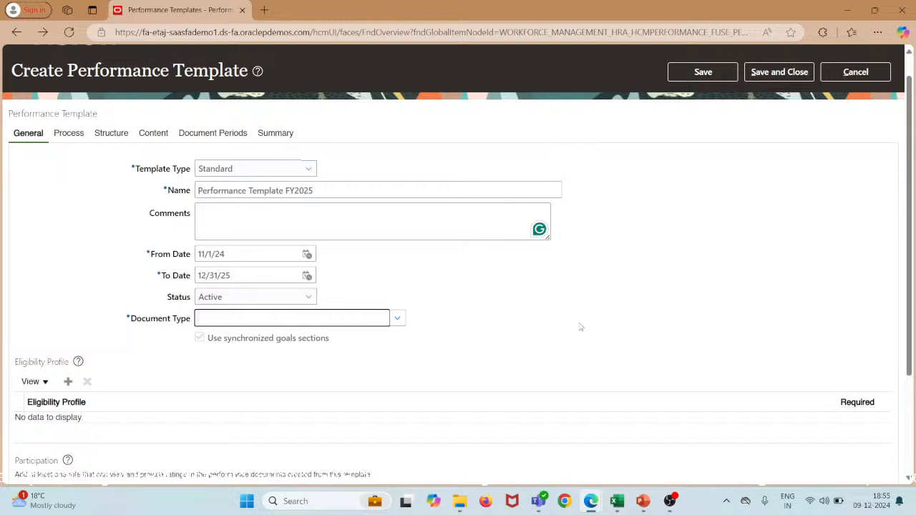
{"action": "scroll", "coordinate": [701, 290], "scroll_direction": "up", "scroll_amount": 1}
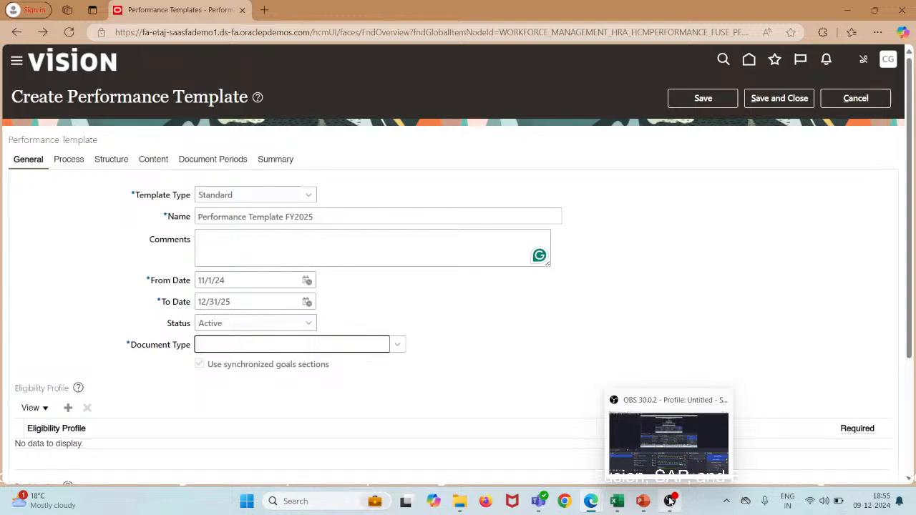
- End the YouTube Studio live stream, leaving a 13-view, 51:54 Stream Finished summary
{"action": "mouse_move", "coordinate": [592, 501]}
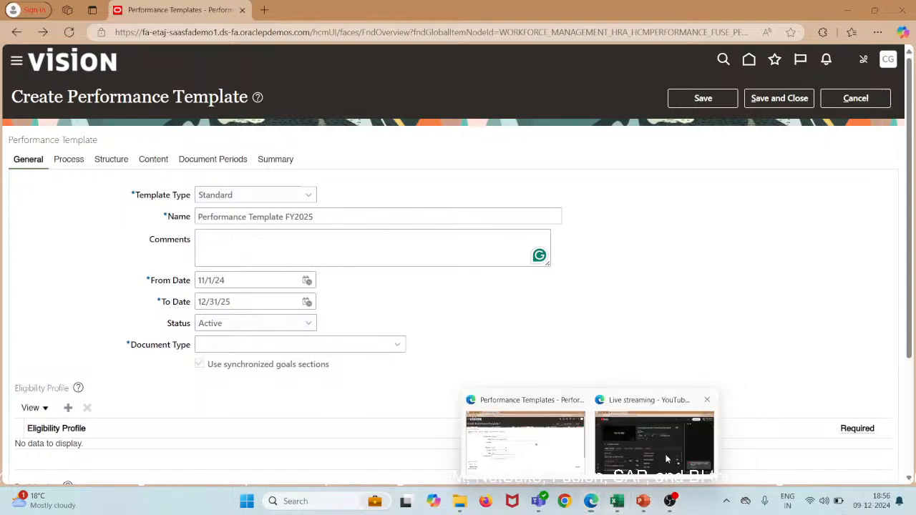
{"action": "left_click", "coordinate": [654, 436]}
{"action": "left_click", "coordinate": [784, 64]}
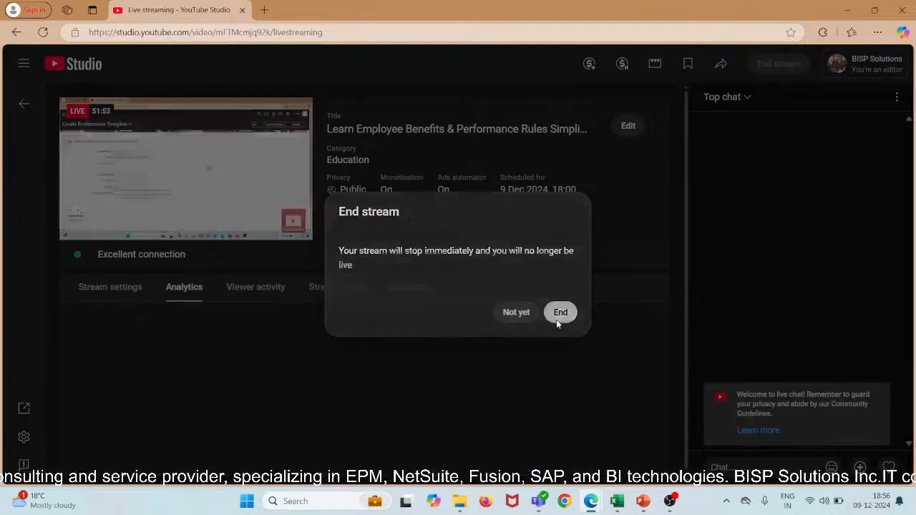
{"action": "left_click", "coordinate": [558, 321]}
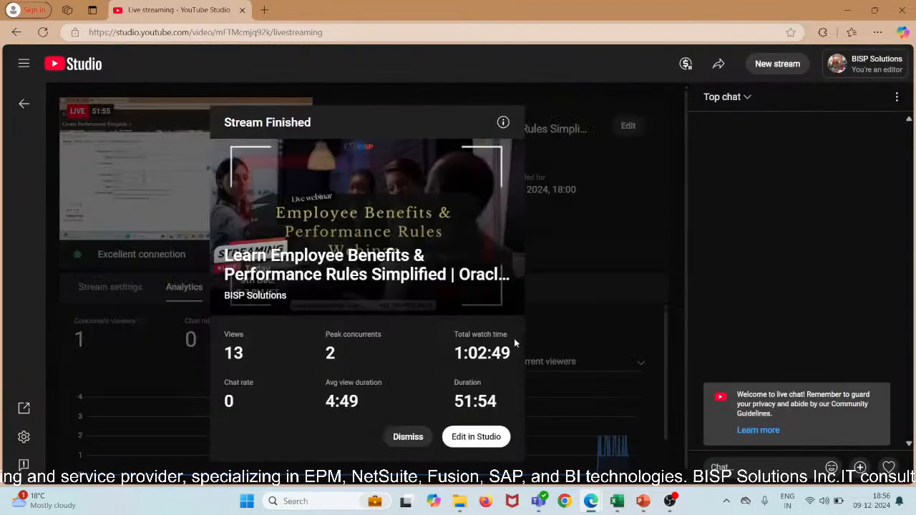